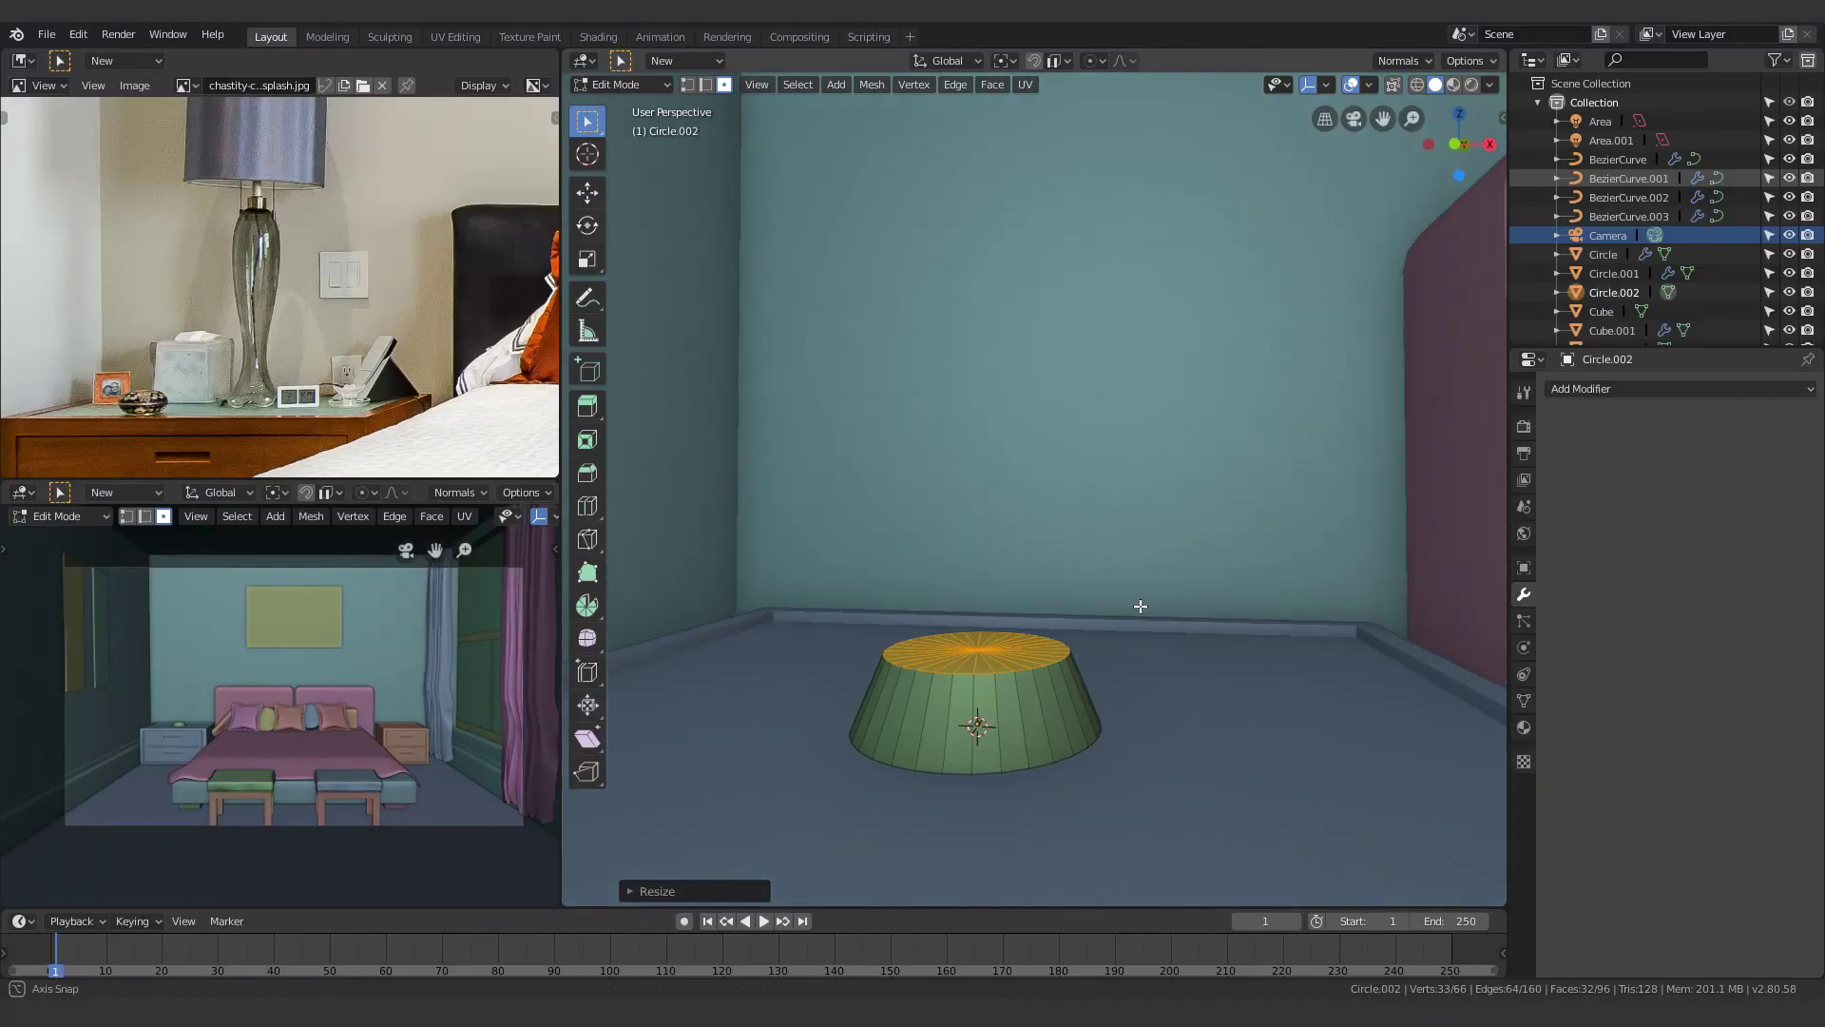
Extrude the top face of the lamp base upward and scale it in to continue the cone's taper
key(e)
click(1200, 591)
key(s)
click(1126, 588)
shift+middle_drag(1126, 587, 1141, 717)
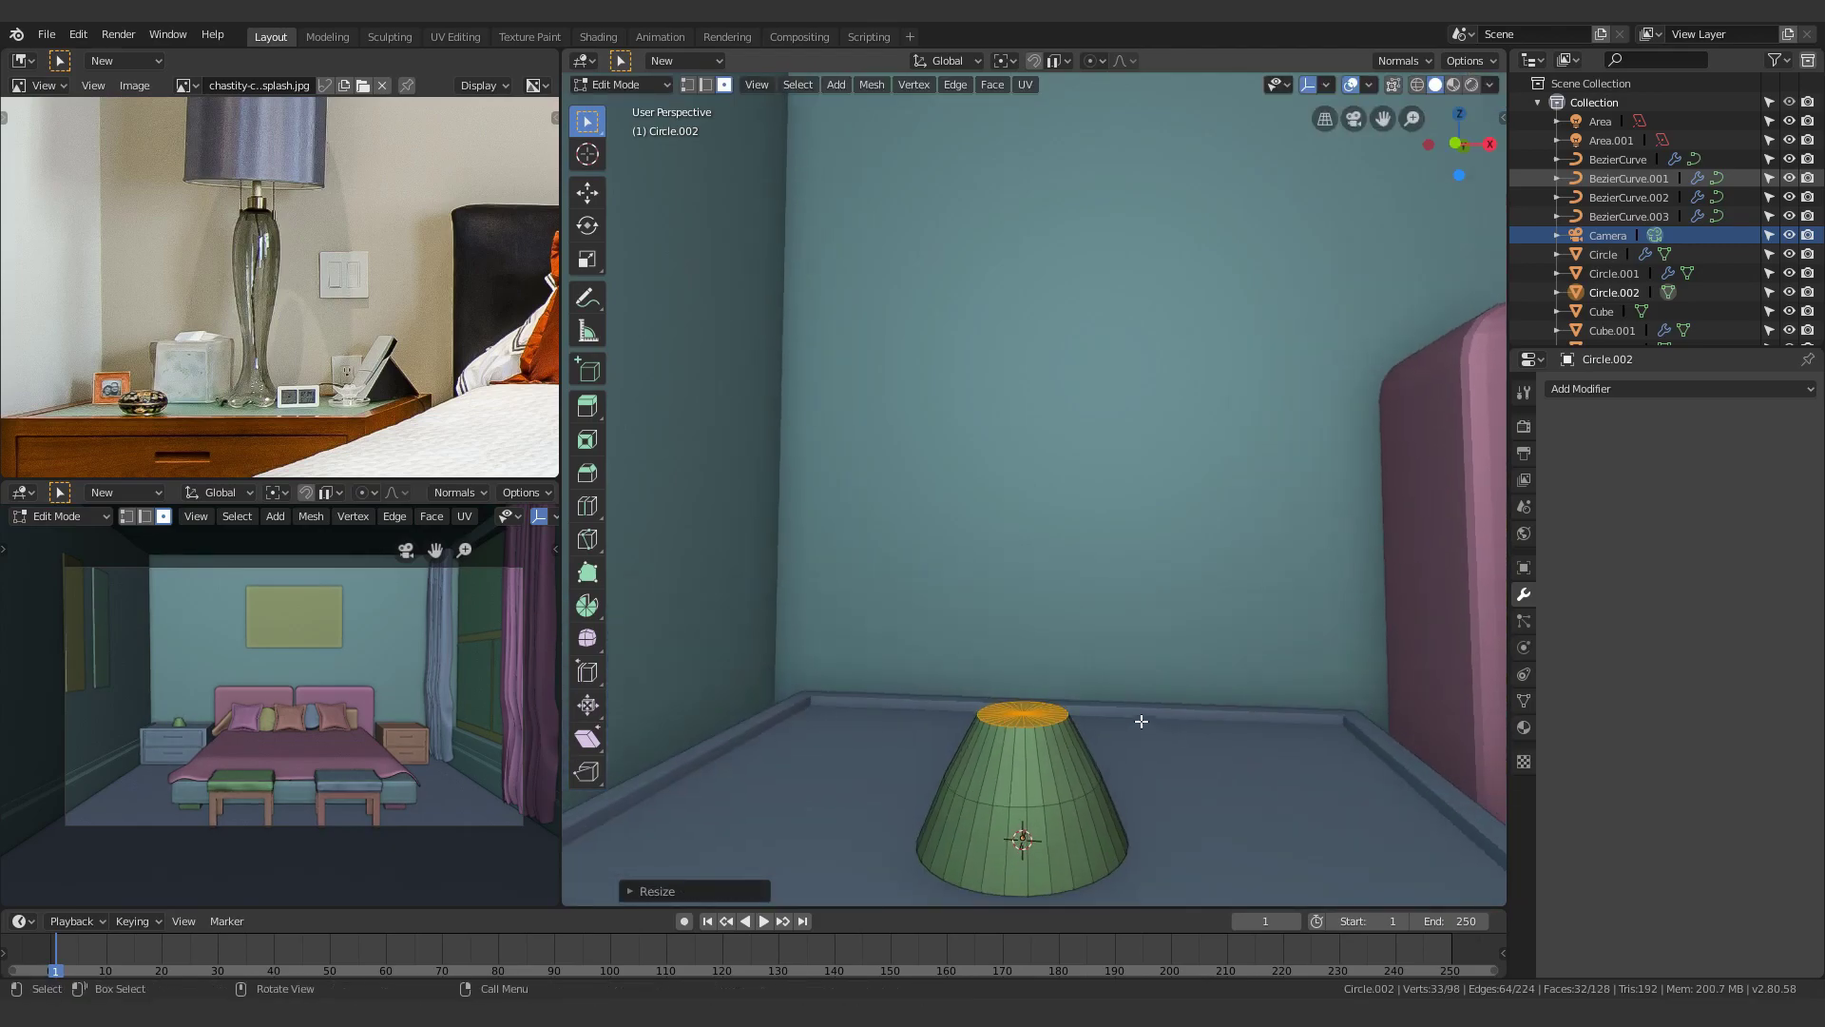
Extrude three more segments upward to form a narrow neck, widening the last one by about 1.25
key(e)
click(1142, 667)
key(s)
key(e)
click(1129, 629)
key(s)
click(1131, 631)
key(e)
click(1144, 570)
key(s)
click(1181, 578)
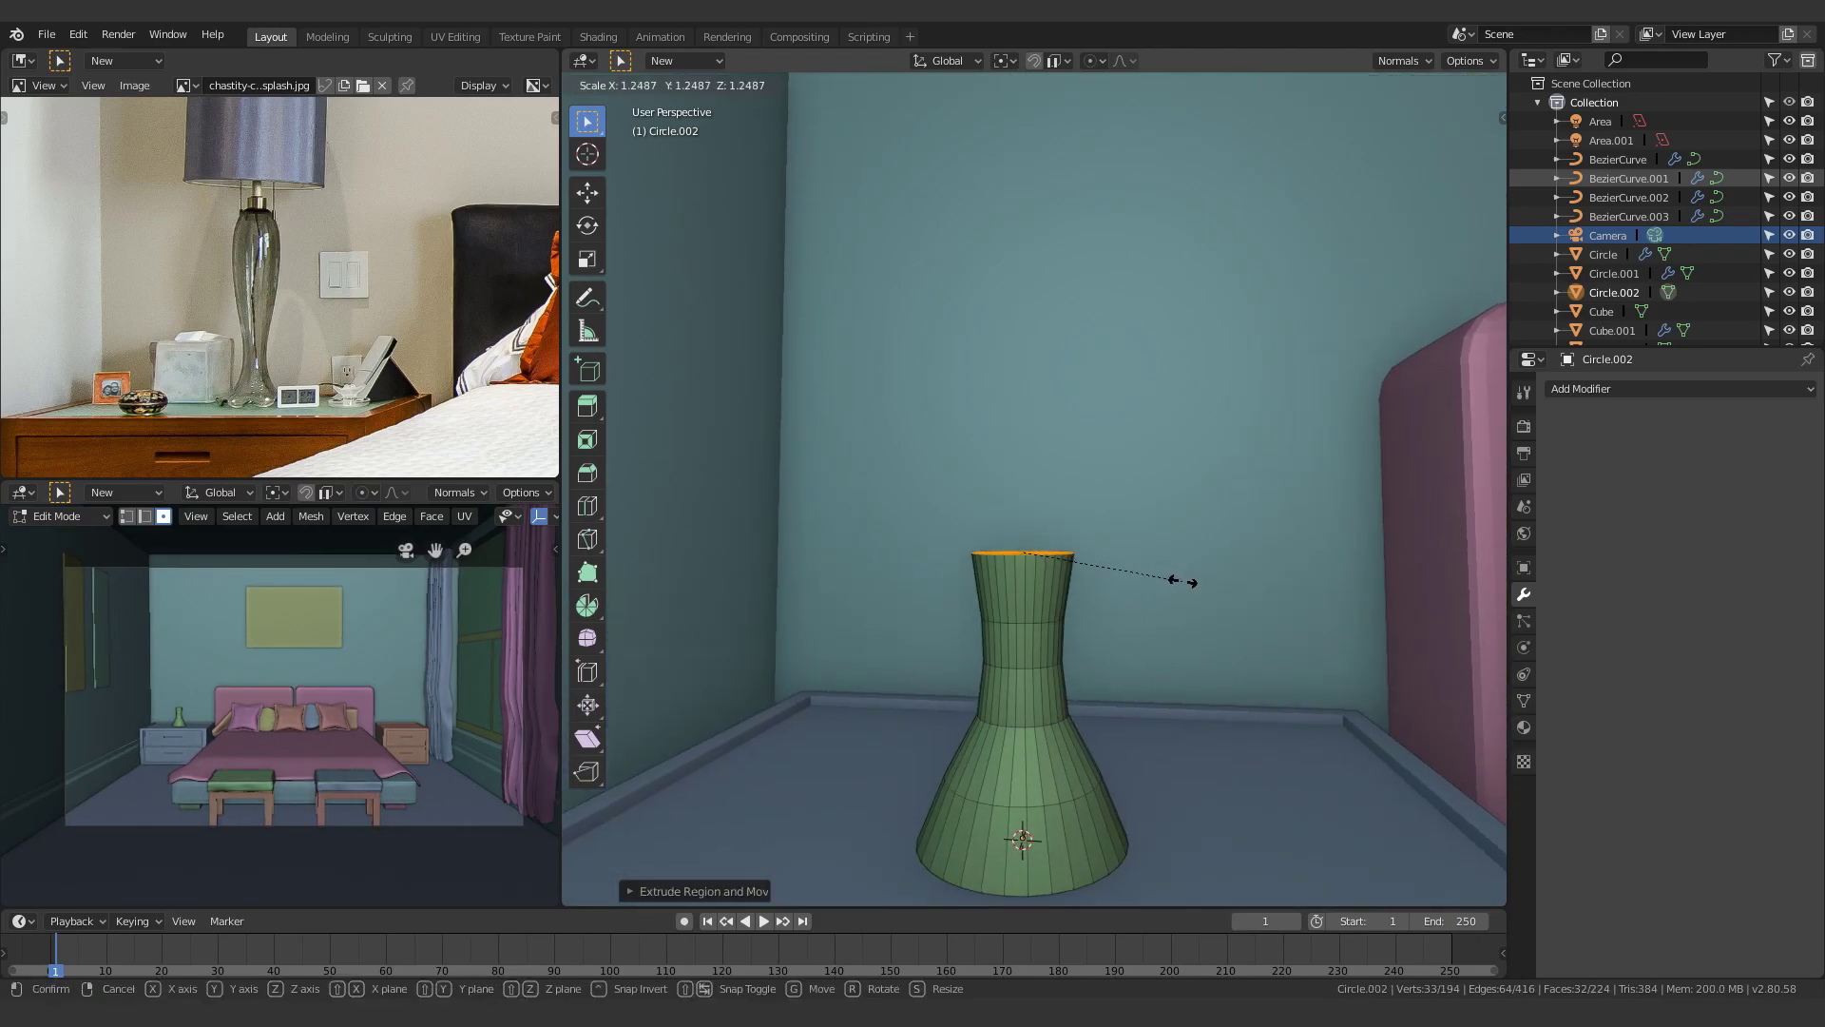
Extrude the lamp body further upward, flaring it outward and closing it with a tapered shoulder at the top
shift+middle_drag(1245, 378, 1195, 558)
key(e)
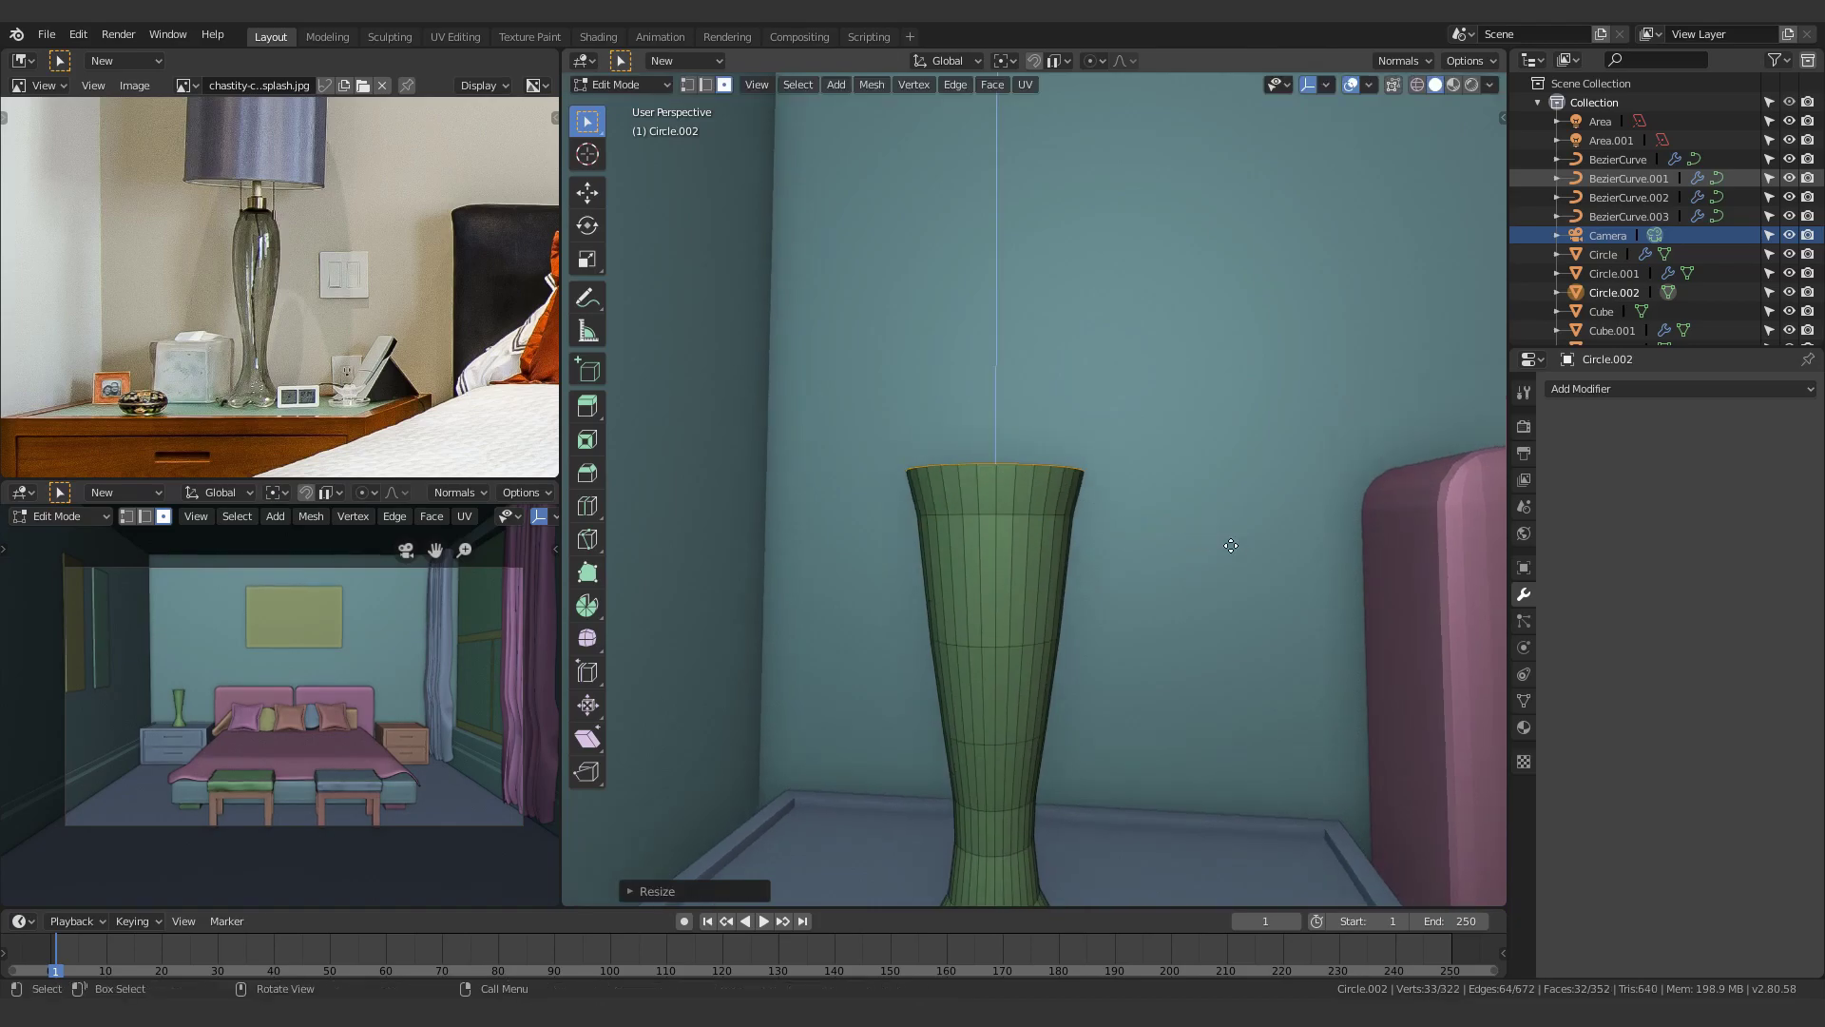
click(1188, 493)
shift+middle_drag(1189, 493, 1202, 726)
key(e)
click(1209, 685)
scroll(1160, 704, up, 3)
Centre the 3D cursor on the lamp body's top face and add a small circle mesh there
key(1)
click(980, 645)
shift+middle_drag(1041, 674, 1090, 616)
key(shift+a)
key(Escape)
key(Tab)
key(shift+a)
mouse_move(1067, 599)
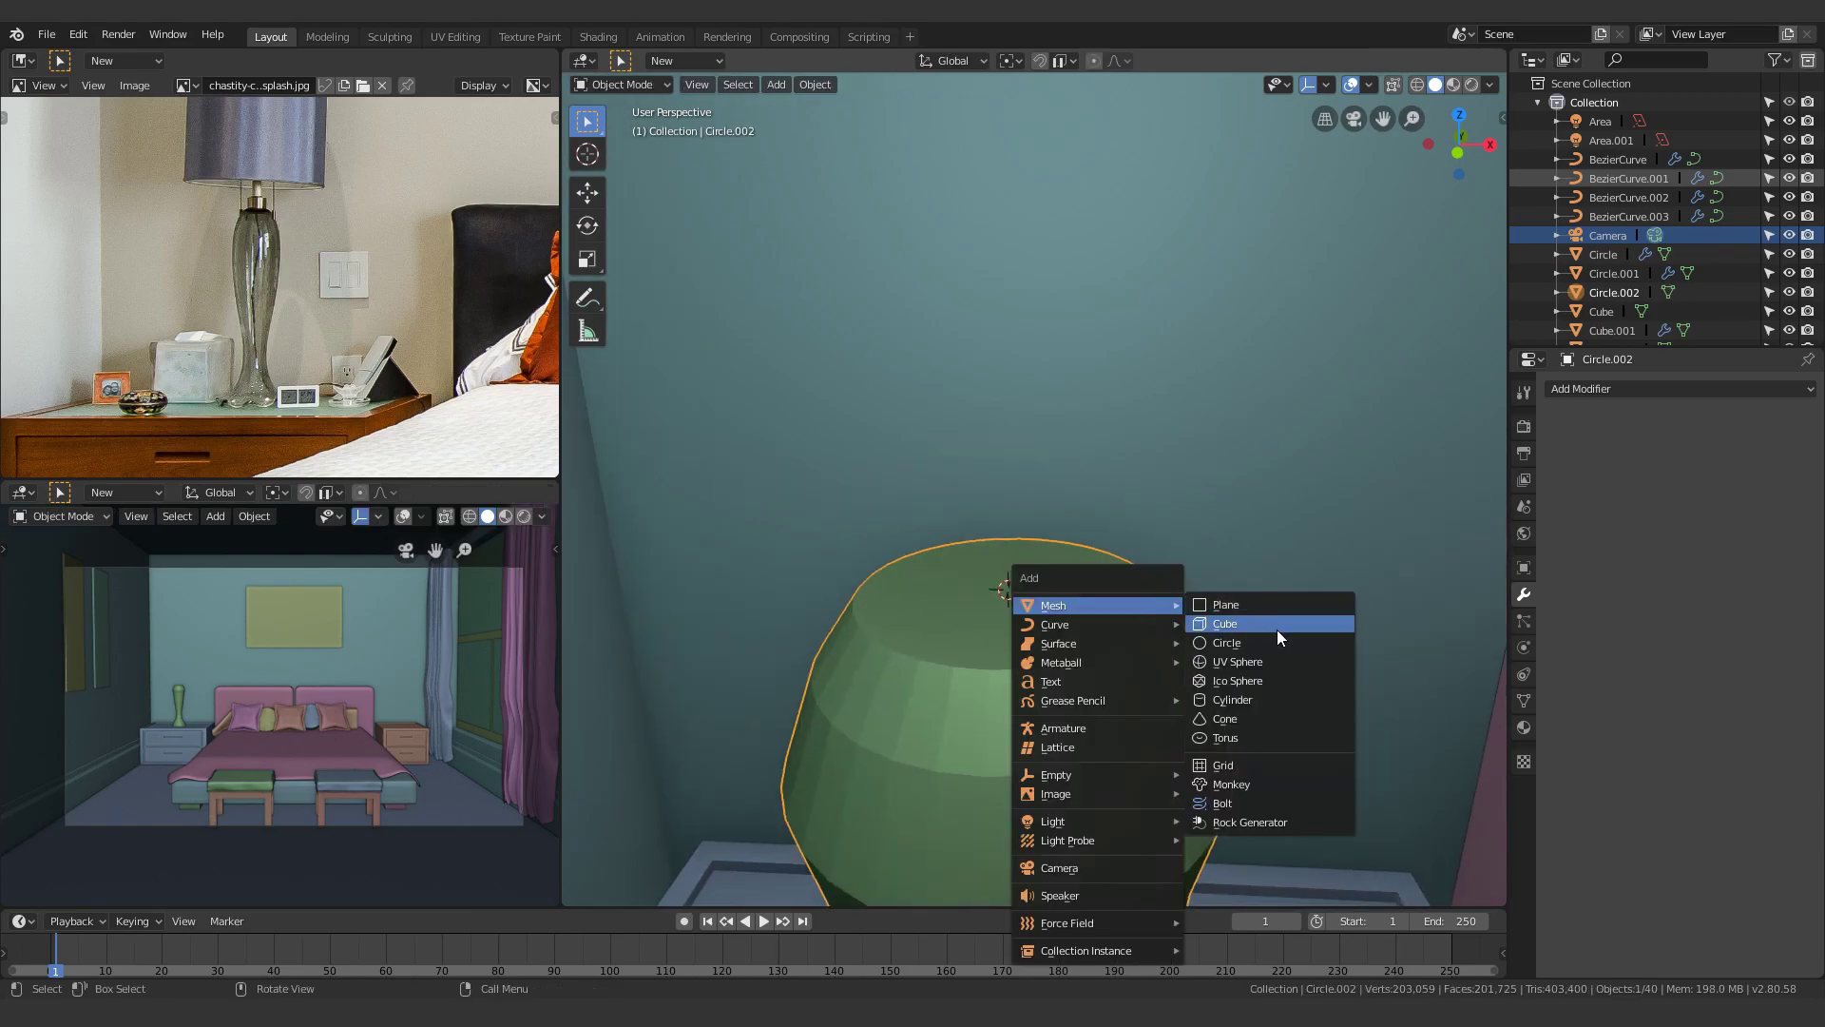
click(1277, 635)
key(s)
Fill the small circle with a face and extrude it up about 0.025 m to make a collar
key(Tab)
key(g)
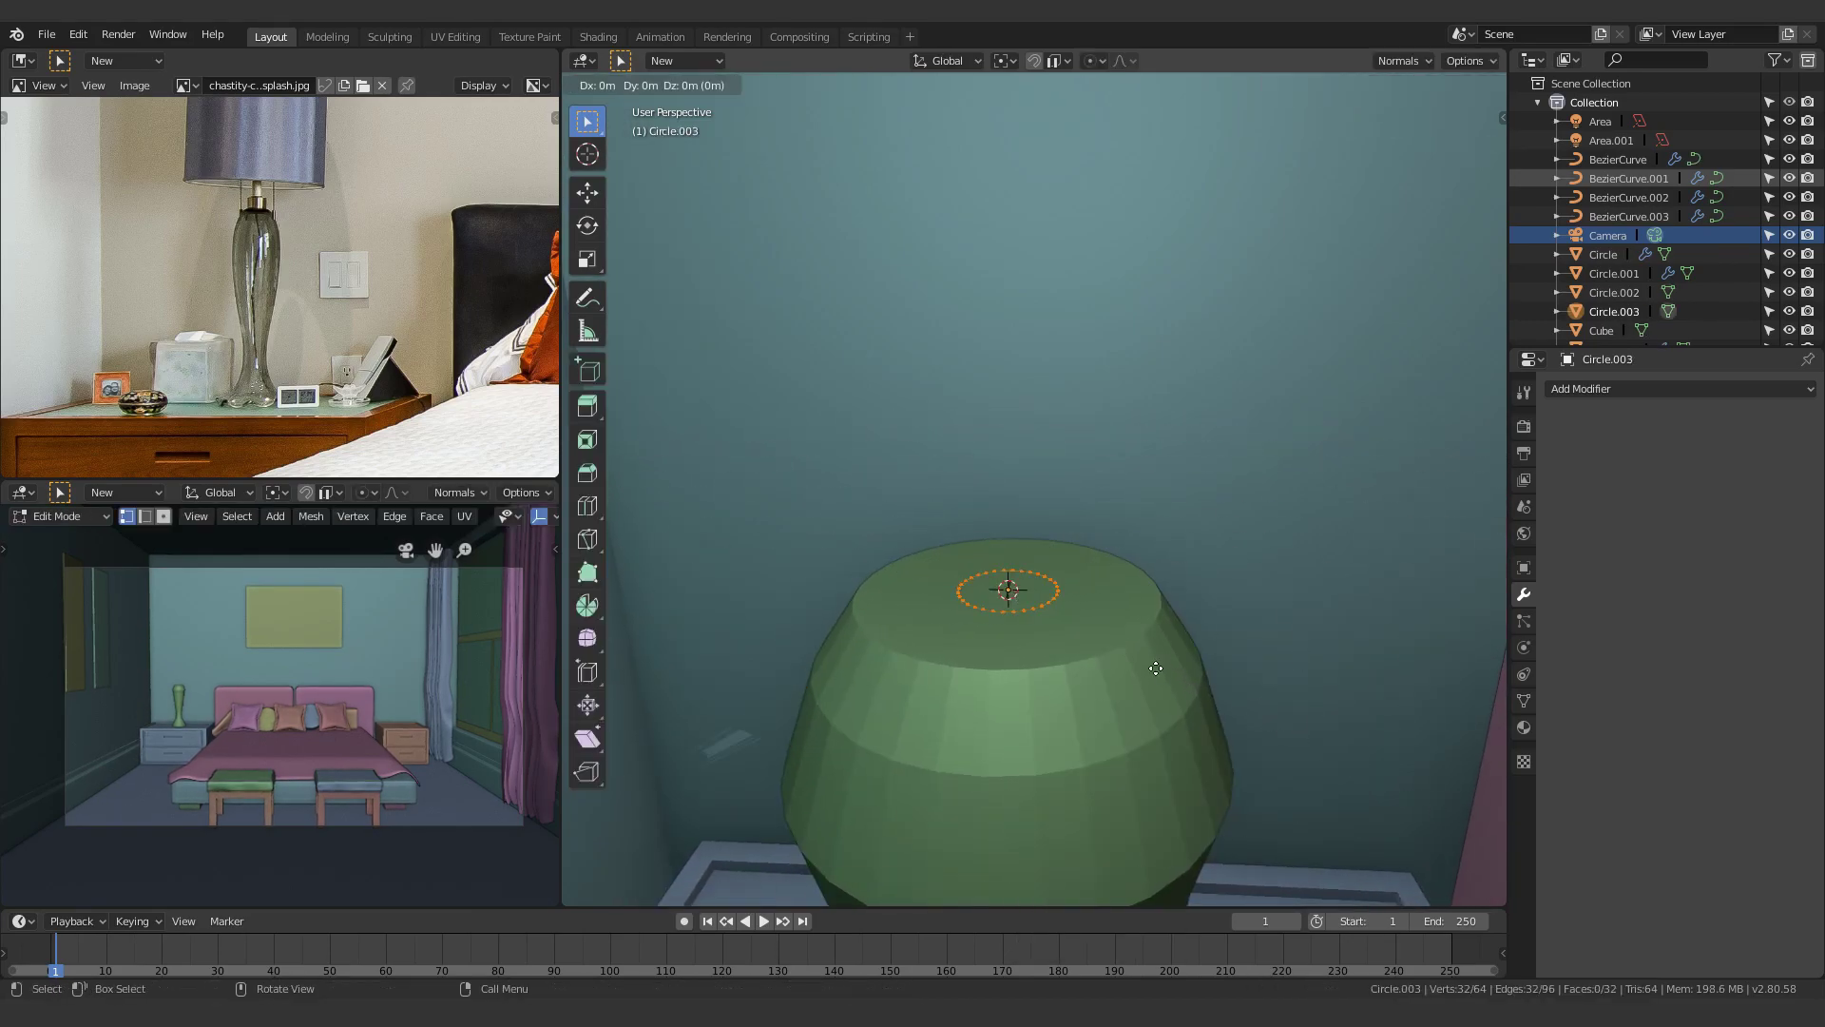
right_click(1154, 592)
key(ctrl+z)
key(f)
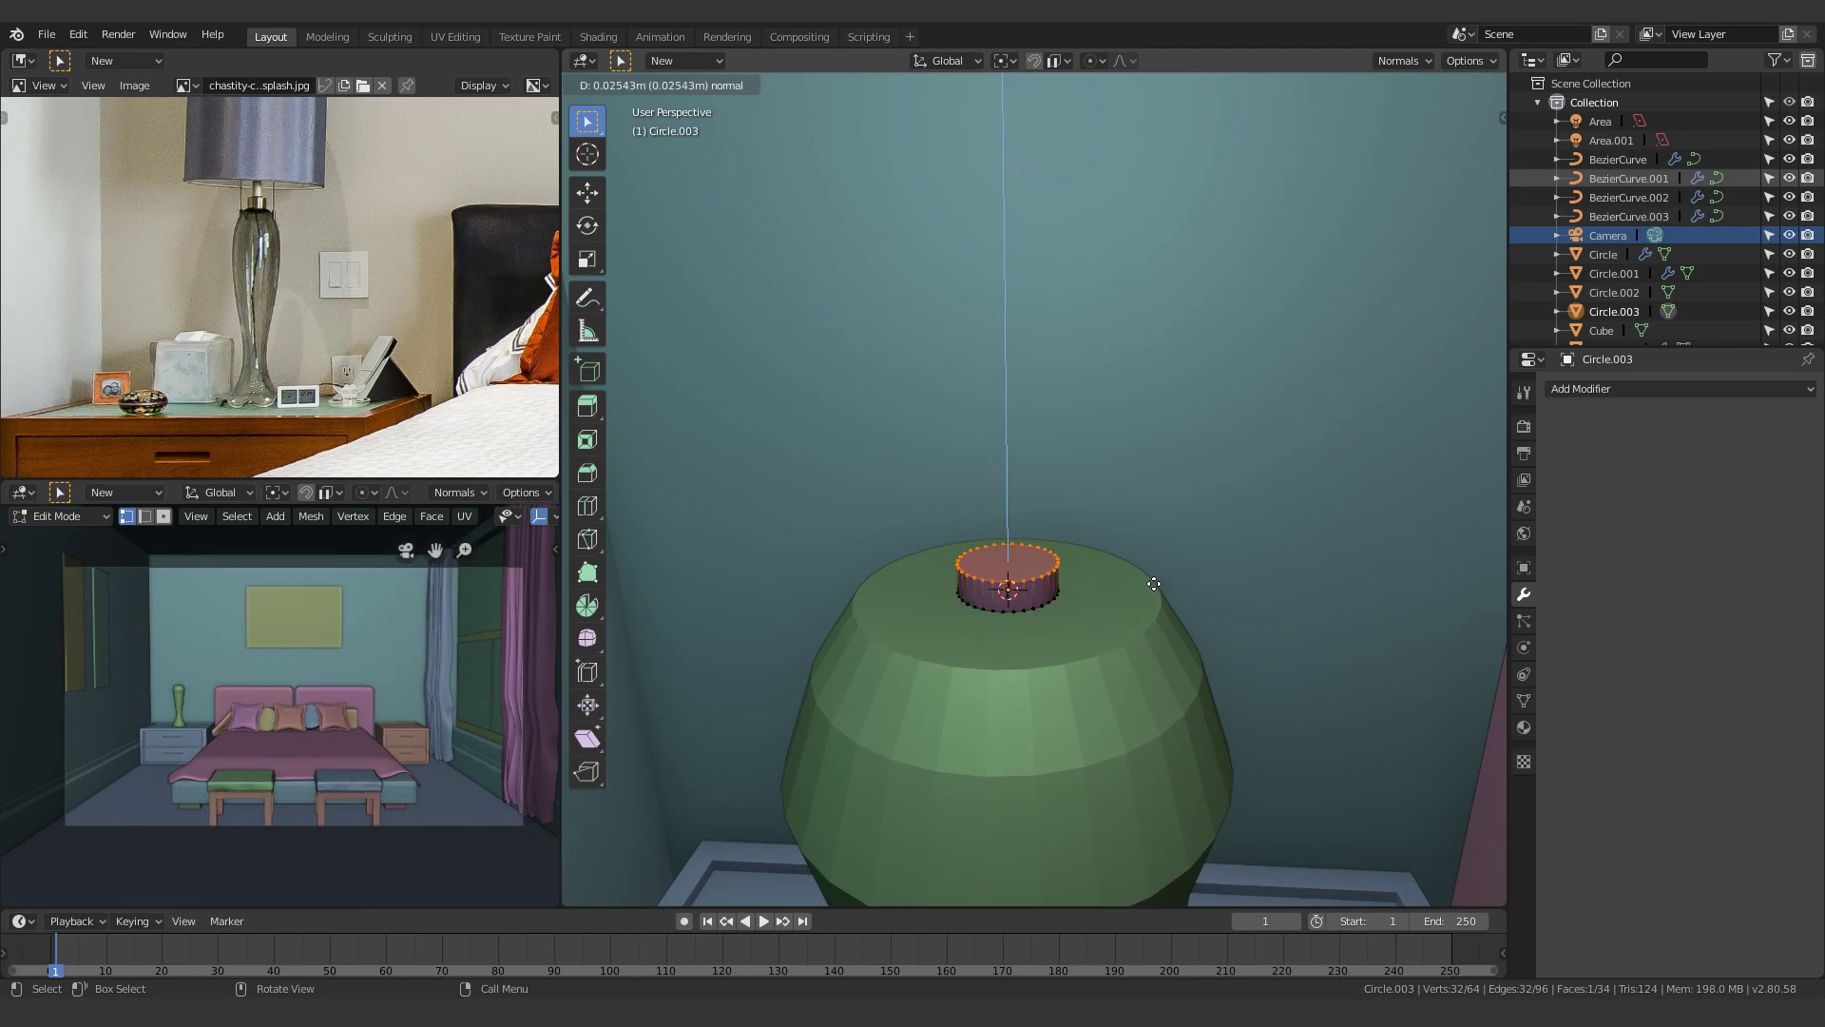
click(1154, 584)
Extrude the collar's top face again and scale it to about 0.67 as an inset level with the rim
scroll(1068, 665, up, 5)
key(e)
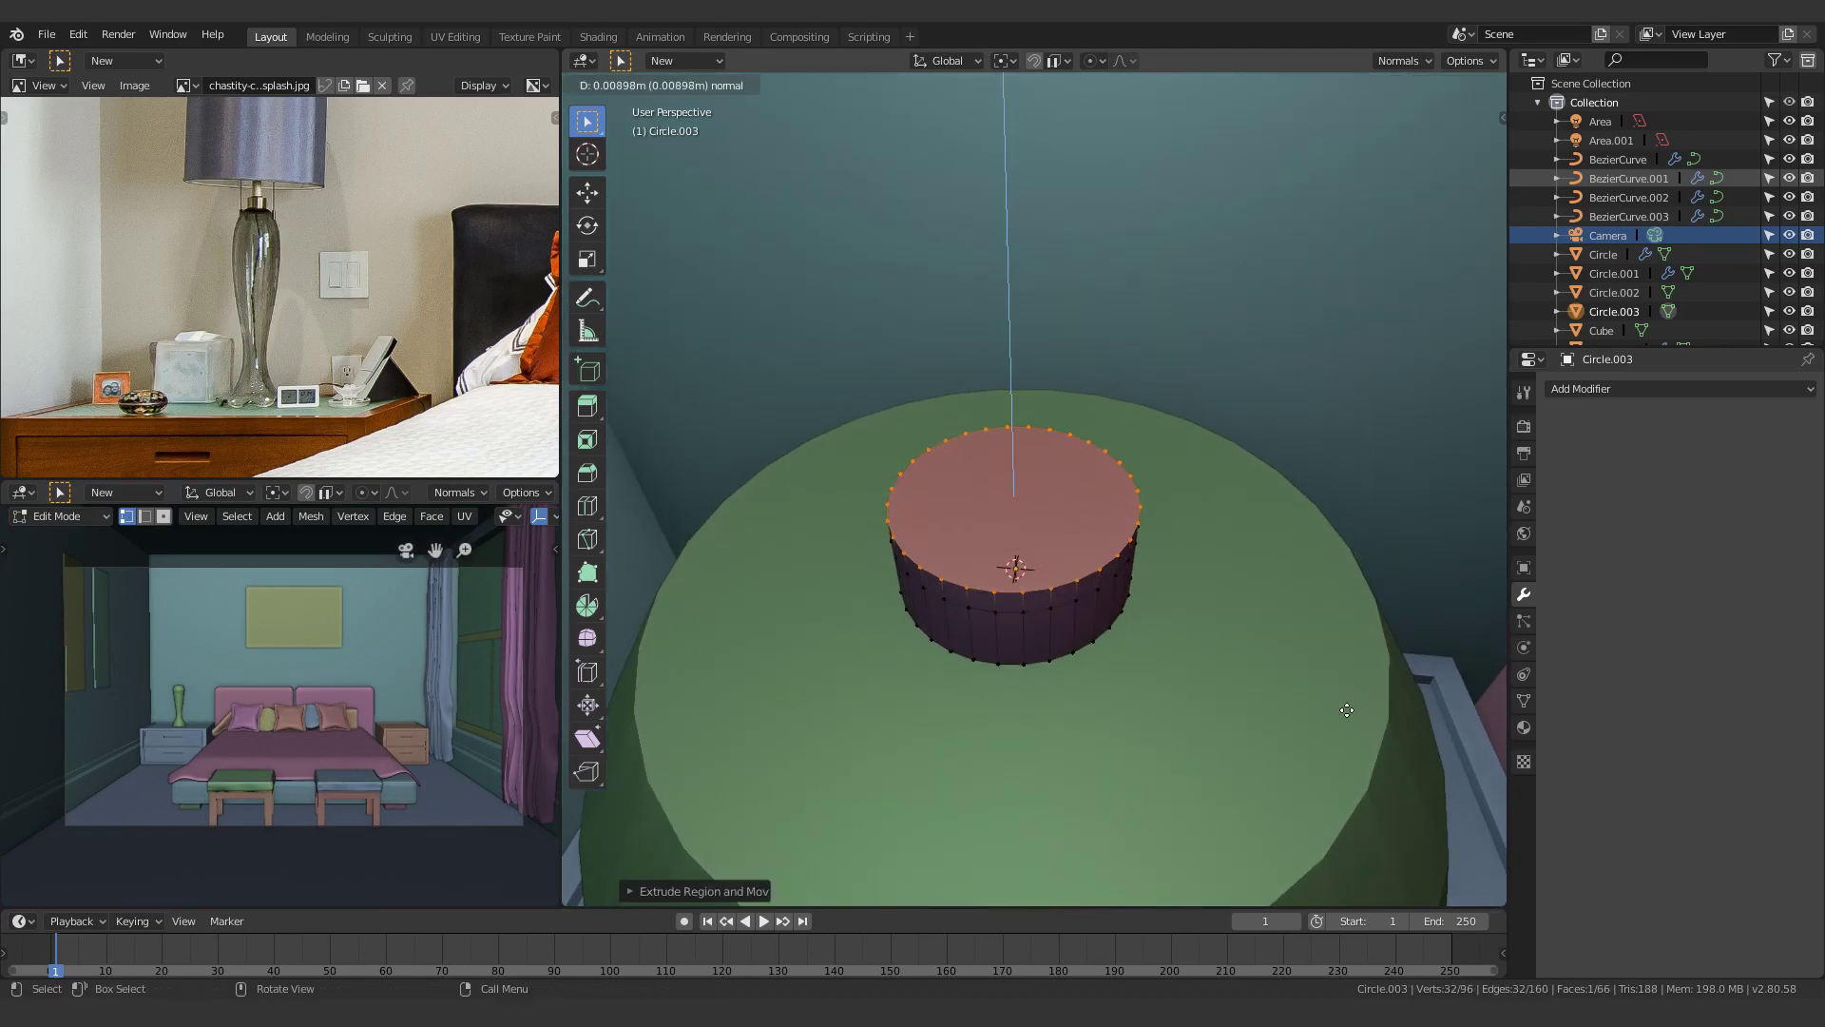
click(1333, 703)
key(s)
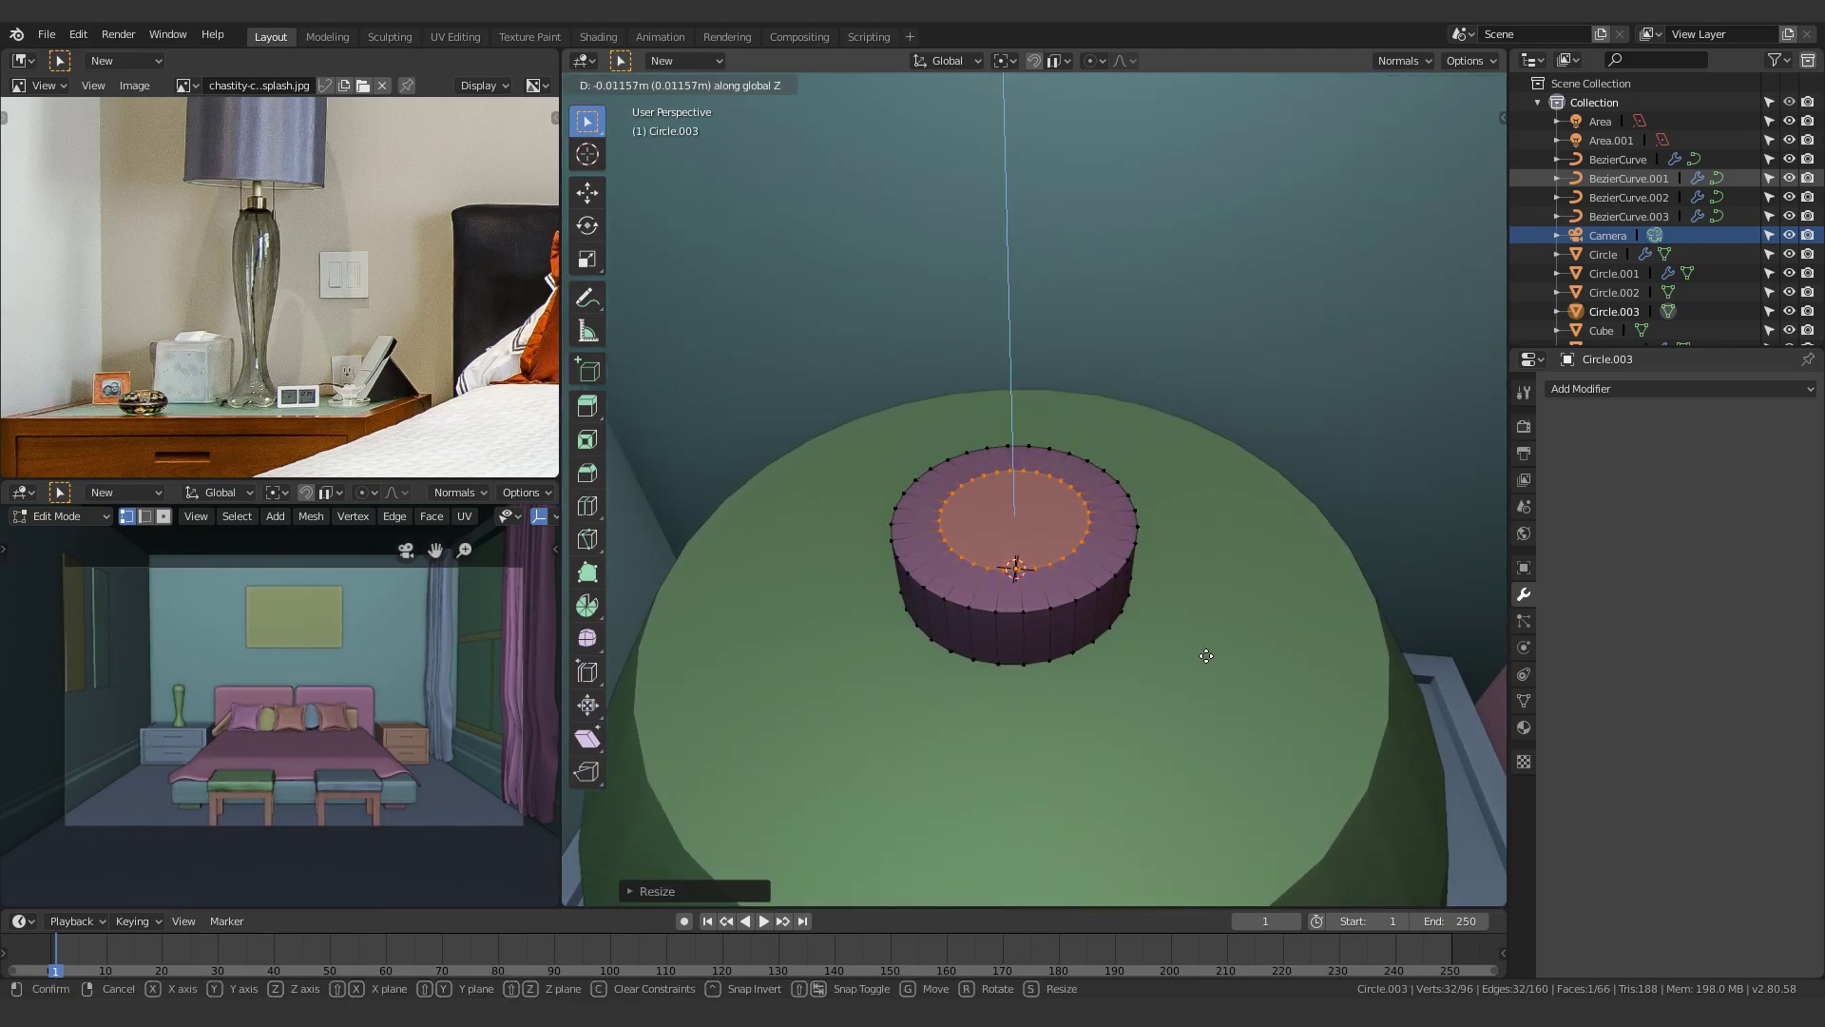
click(1206, 656)
key(s)
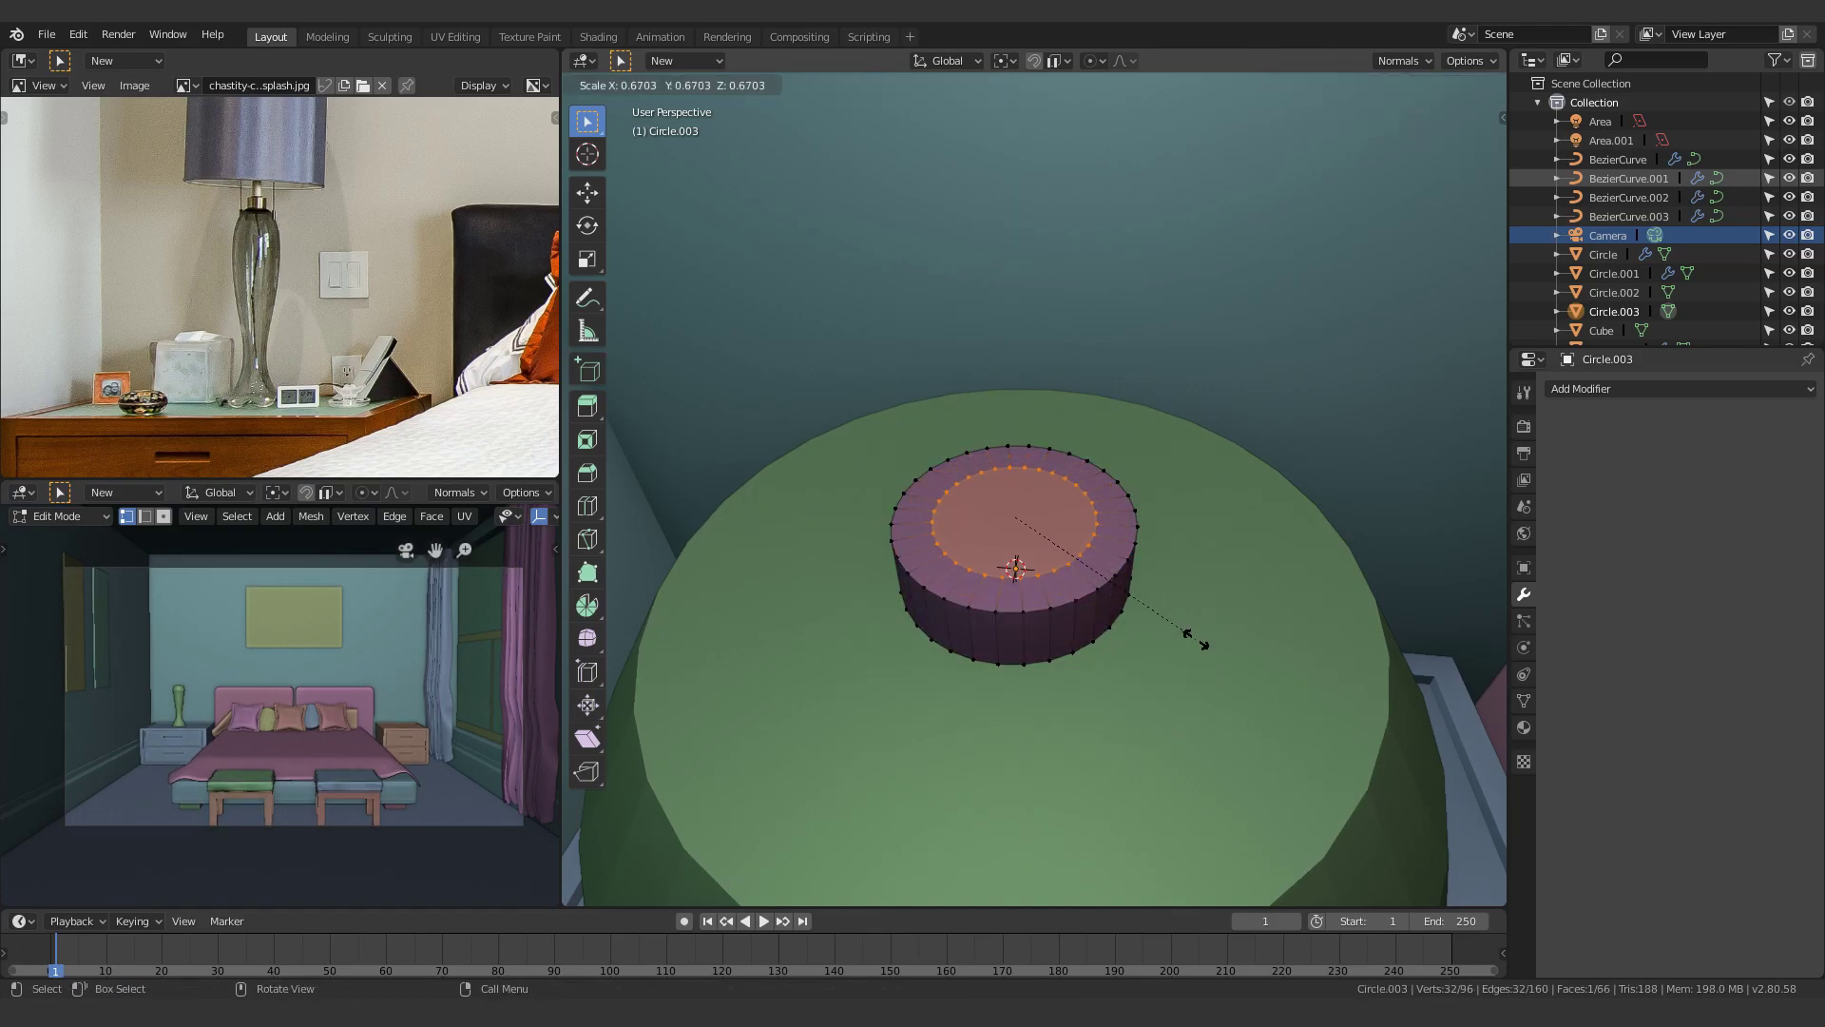
click(1190, 639)
Extrude the inset face on the collar upward to form a thin stem
key(e)
click(1145, 547)
scroll(1137, 517, down, 8)
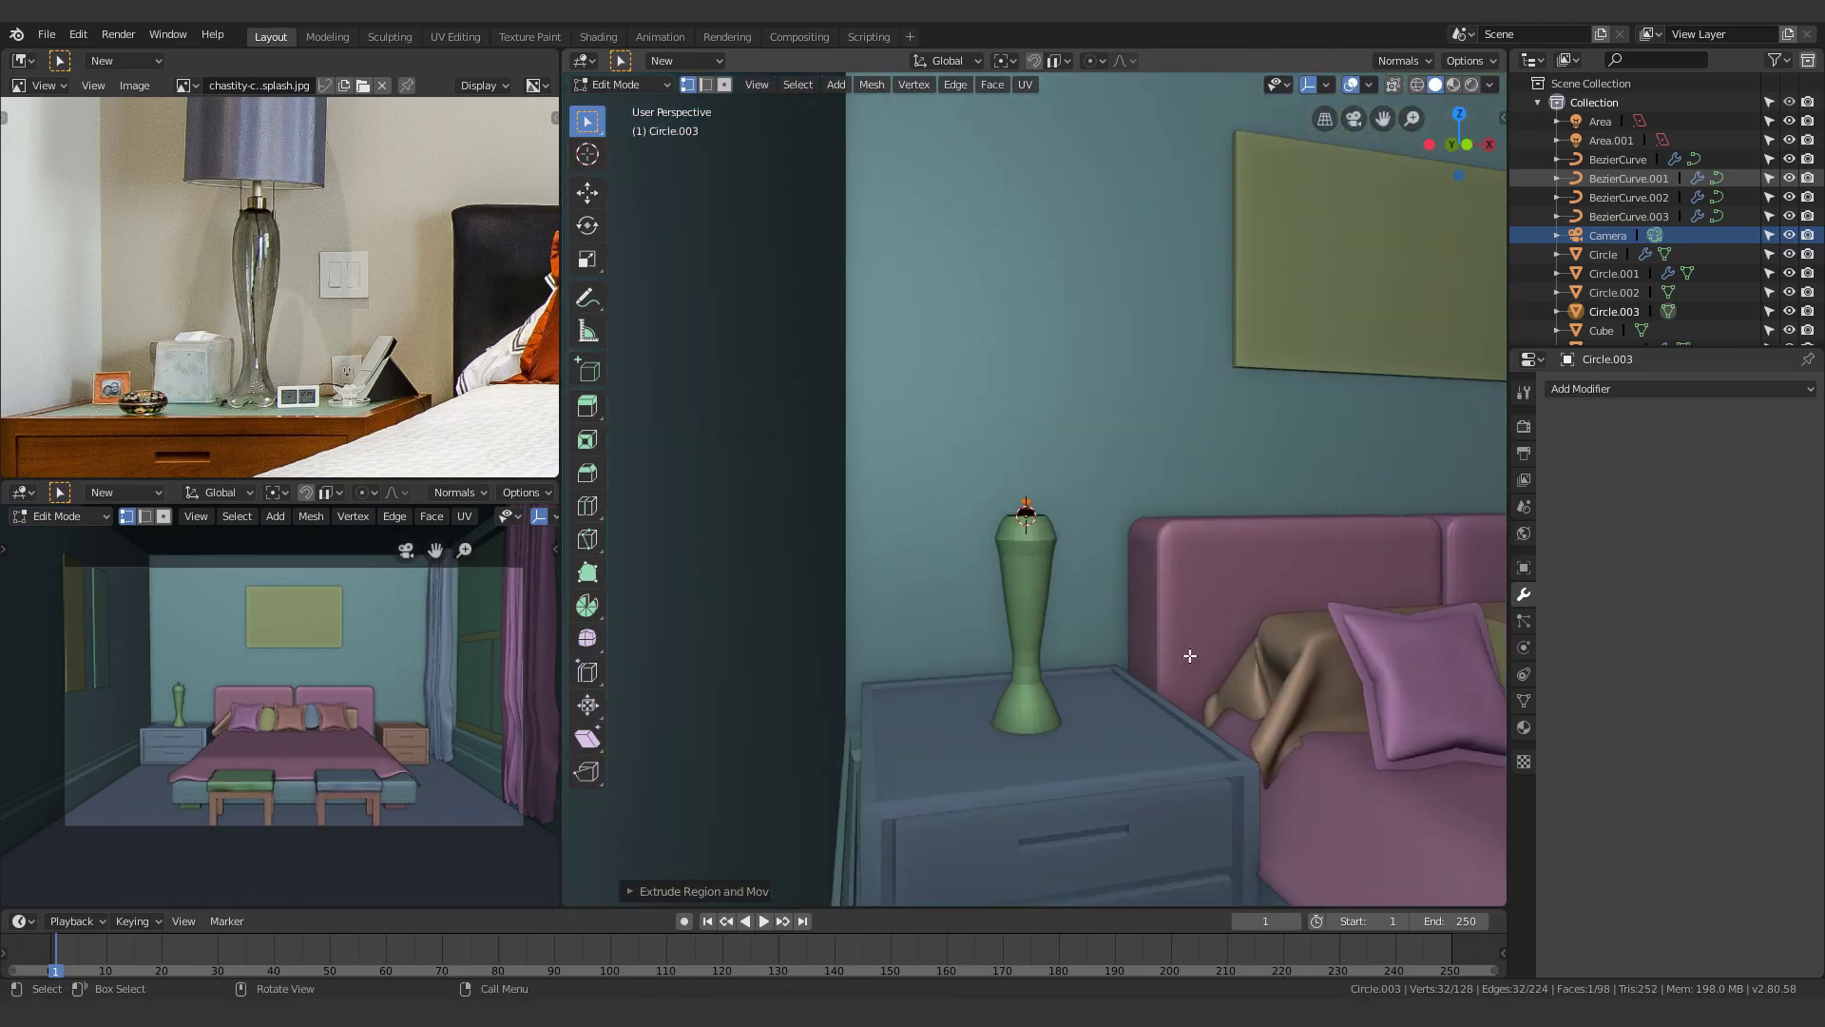
scroll(291, 675, up, 10)
shift+middle_drag(291, 675, 542, 726)
scroll(475, 679, up, 8)
shift+middle_drag(440, 664, 57, 698)
scroll(1045, 508, up, 8)
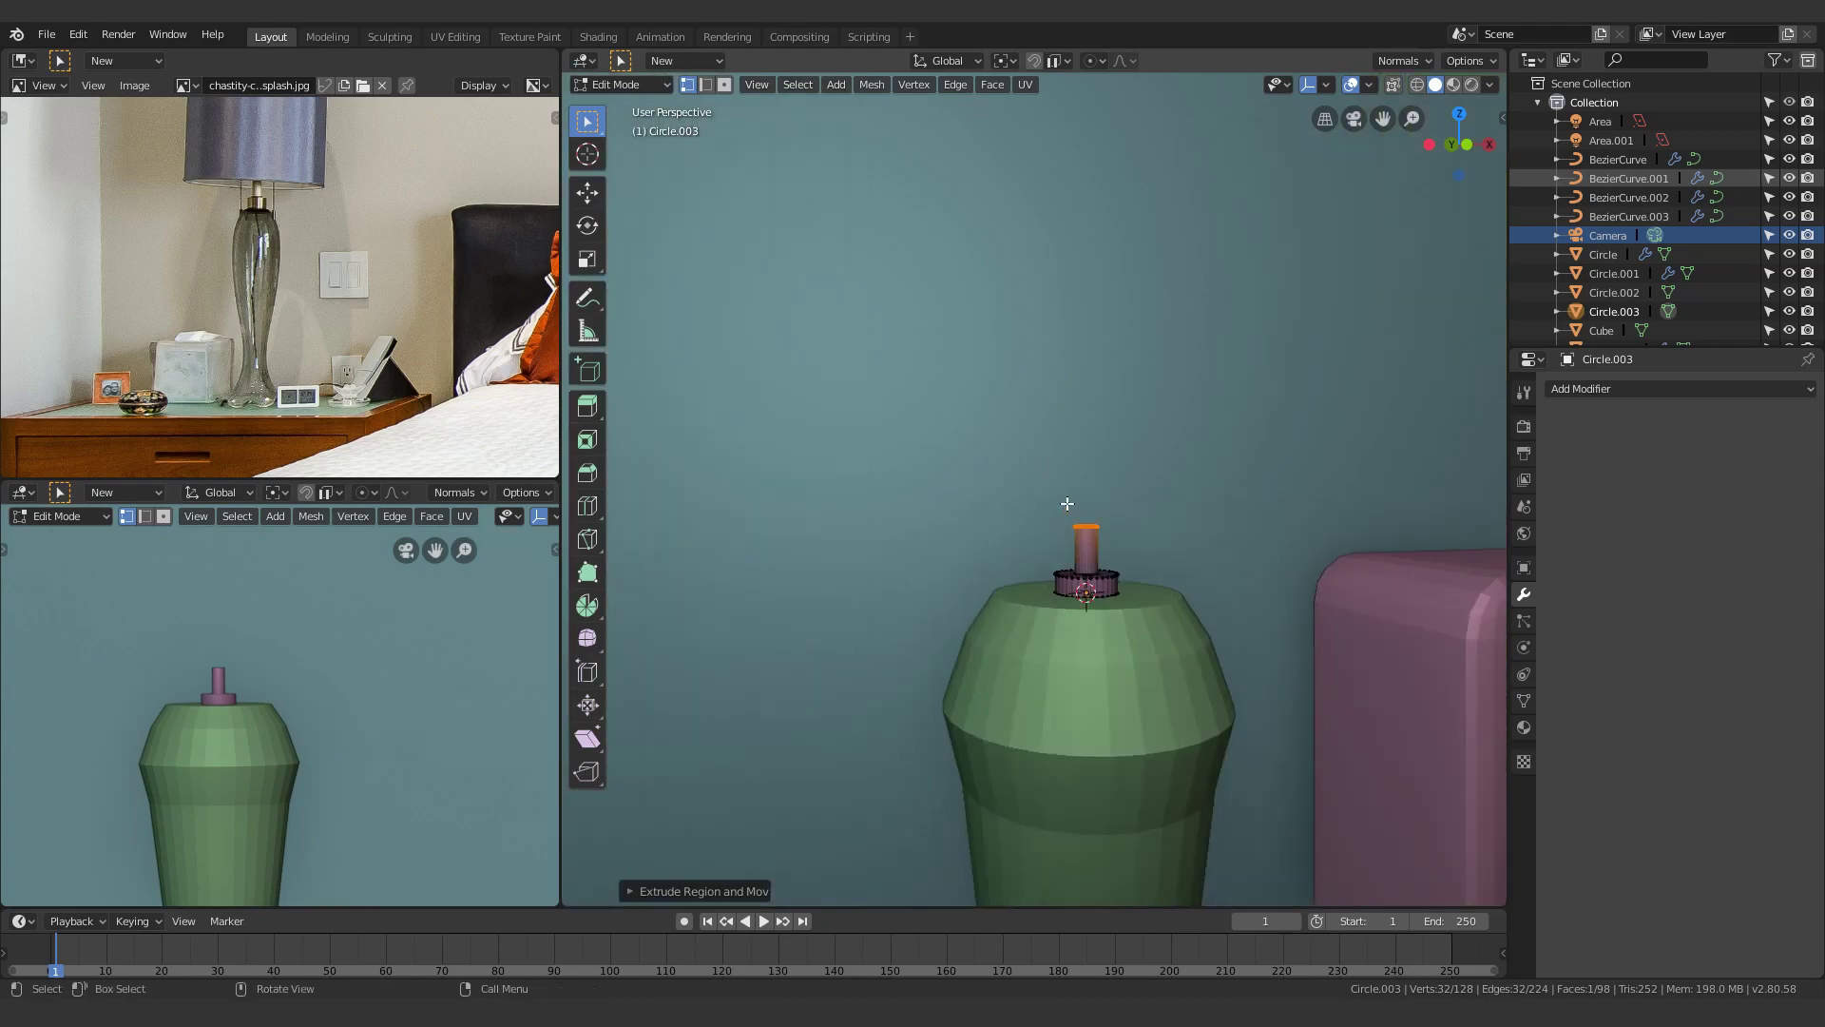
Select the ring of faces on top of the collar and raise it along Z to make the collar taller
middle_drag(1123, 515, 1055, 604)
scroll(1121, 444, up, 4)
key(shift+b)
drag(882, 411, 1155, 547)
key(2)
alt+click(1109, 583)
scroll(1226, 639, down, 2)
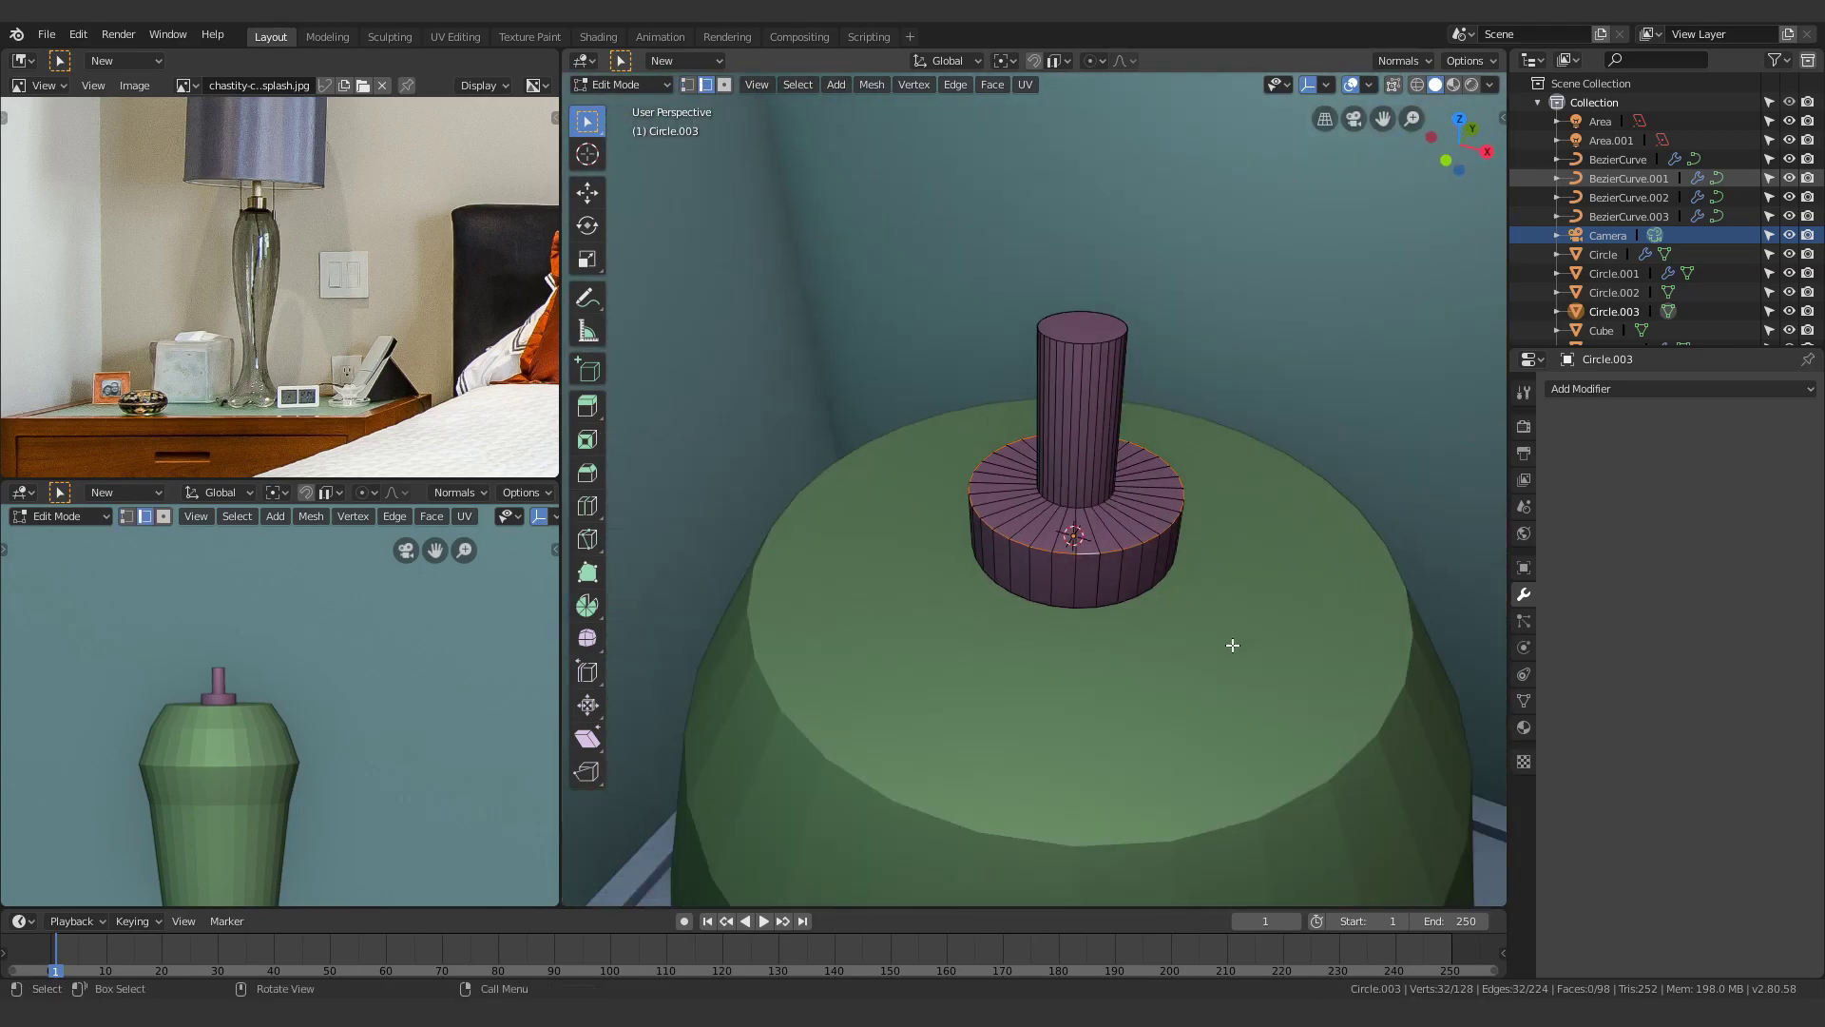
alt+click(1100, 542)
key(g)
key(z)
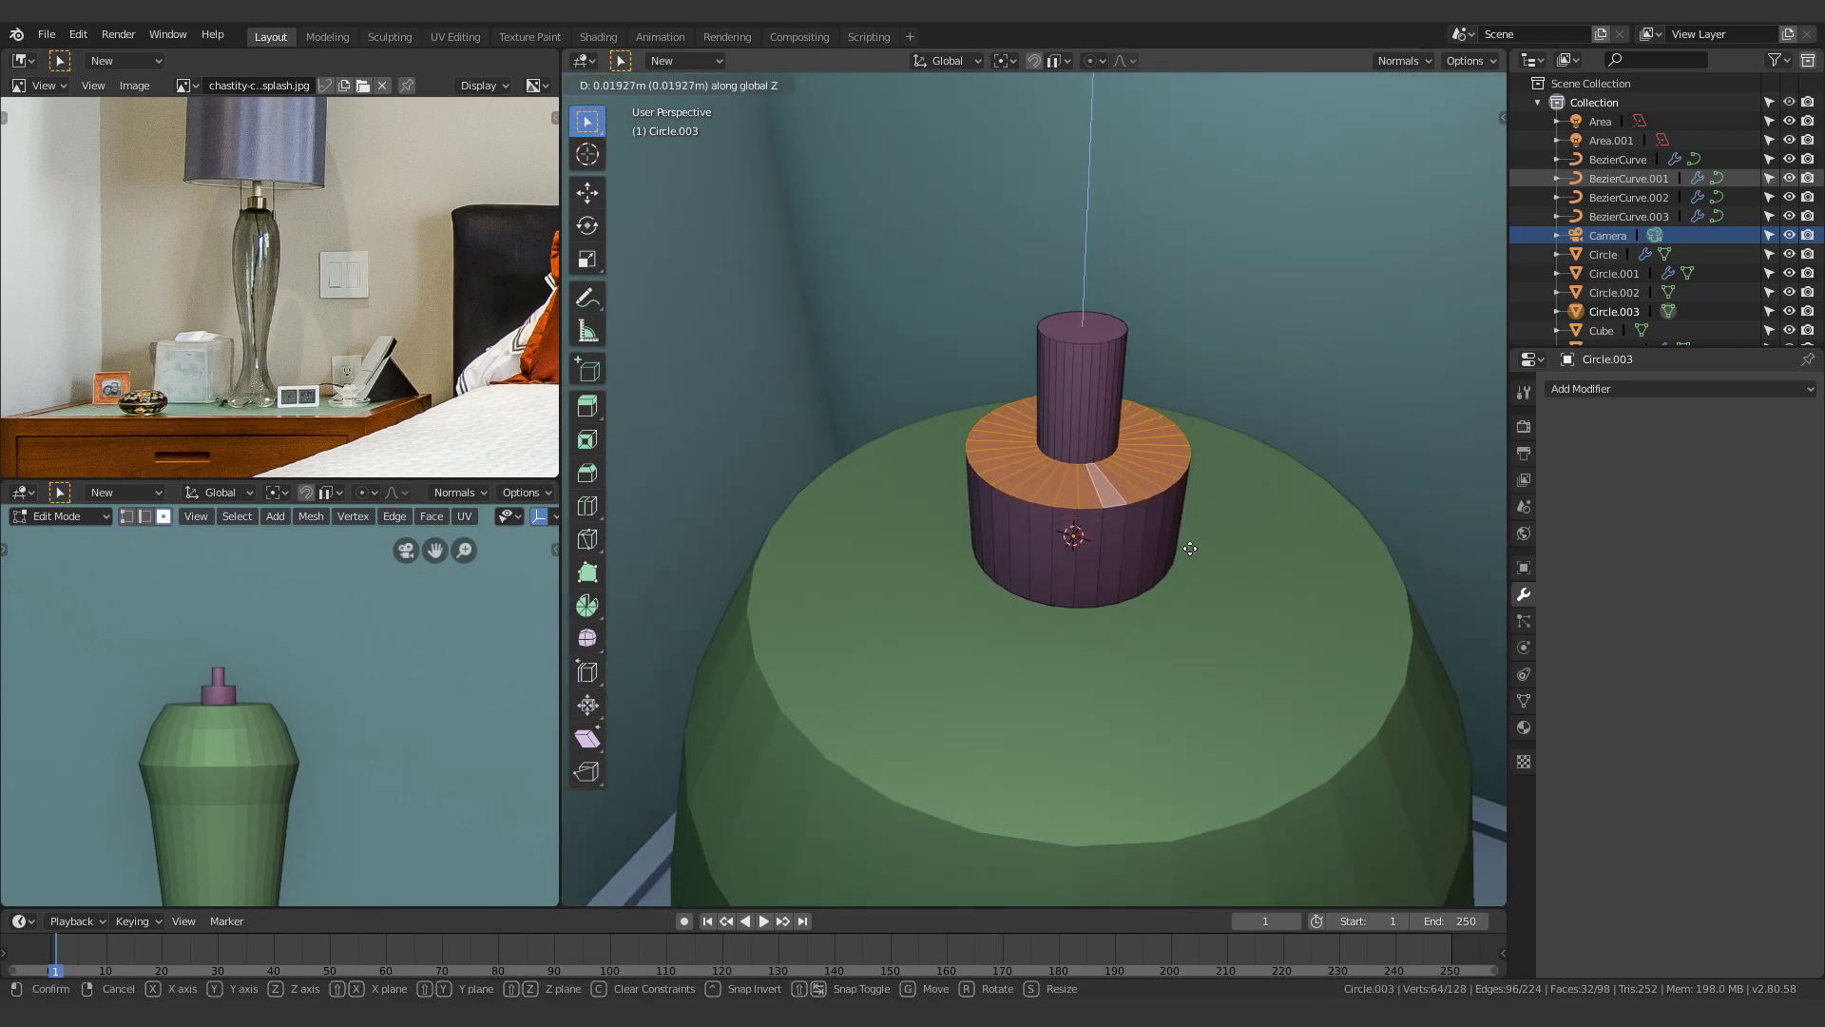
click(1189, 516)
Move the stem's top face up about 0.09 m along Z to lengthen the stem
shift+middle_drag(1189, 517, 1114, 666)
scroll(1093, 647, down, 2)
click(1015, 605)
key(g)
key(z)
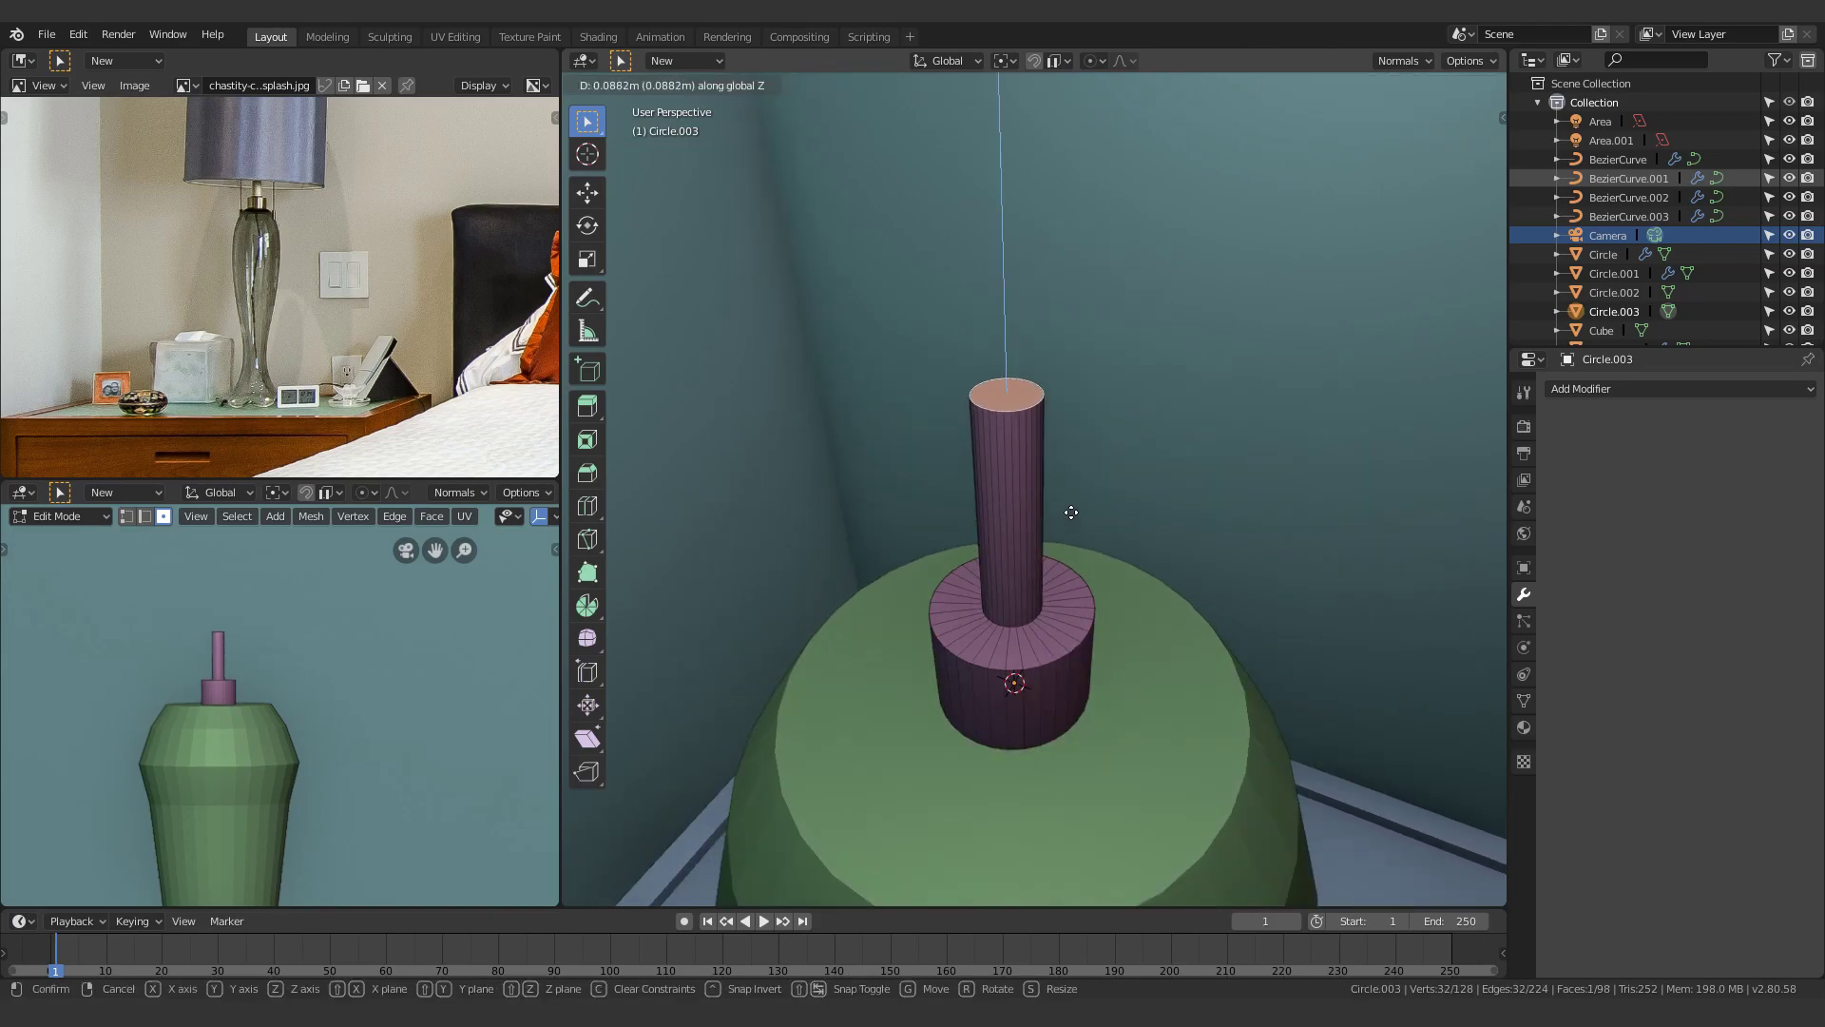
click(1072, 502)
Snap the 3D cursor to the selected top face of the stem
scroll(428, 609, down, 5)
scroll(380, 418, down, 4)
scroll(1068, 424, down, 5)
scroll(1064, 426, up, 3)
key(shift+s)
click(1024, 609)
key(shift+s)
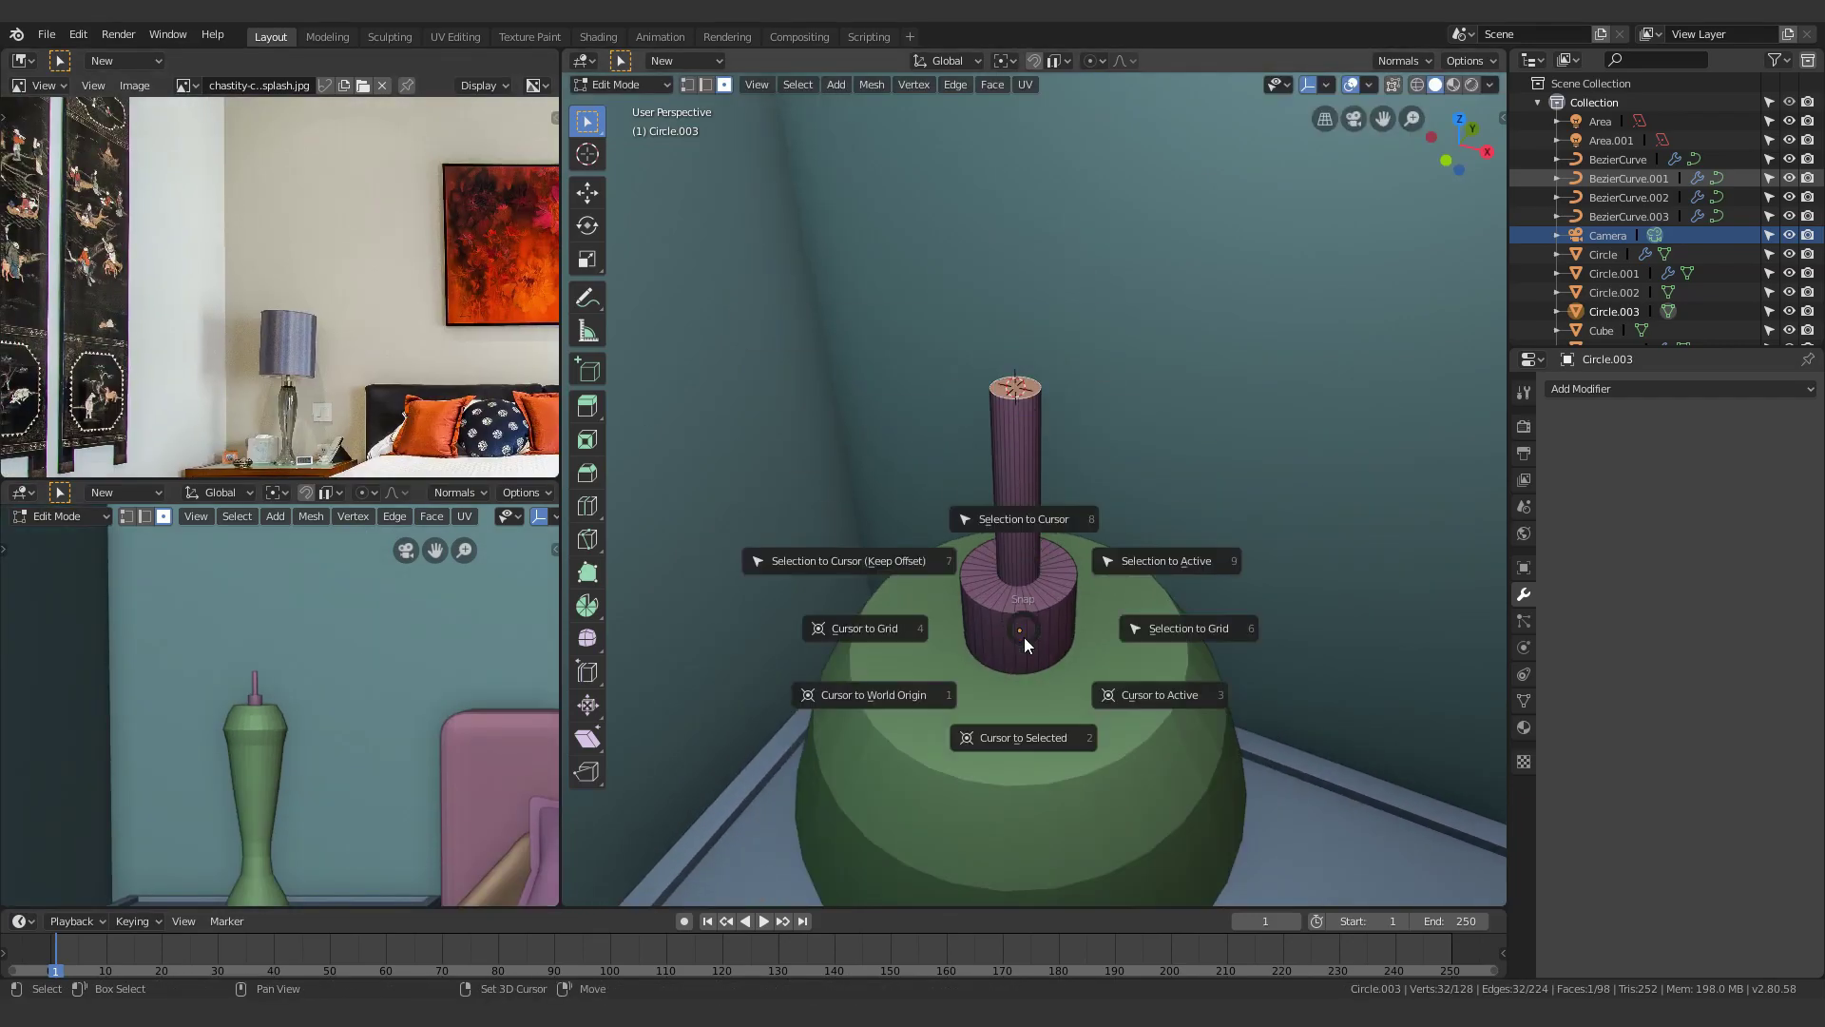
click(1022, 673)
Add a new circle mesh at the 3D cursor and move it up along Z above the stem for the lampshade
key(Tab)
middle_drag(1013, 661, 1050, 584)
scroll(1049, 585, down, 1)
click(1012, 562)
click(1012, 559)
key(shift+a)
click(1094, 581)
scroll(1070, 746, down, 3)
key(g)
key(z)
click(1148, 563)
Fill the lampshade circle with a face and extrude it down over the stem into a drum shape
key(Tab)
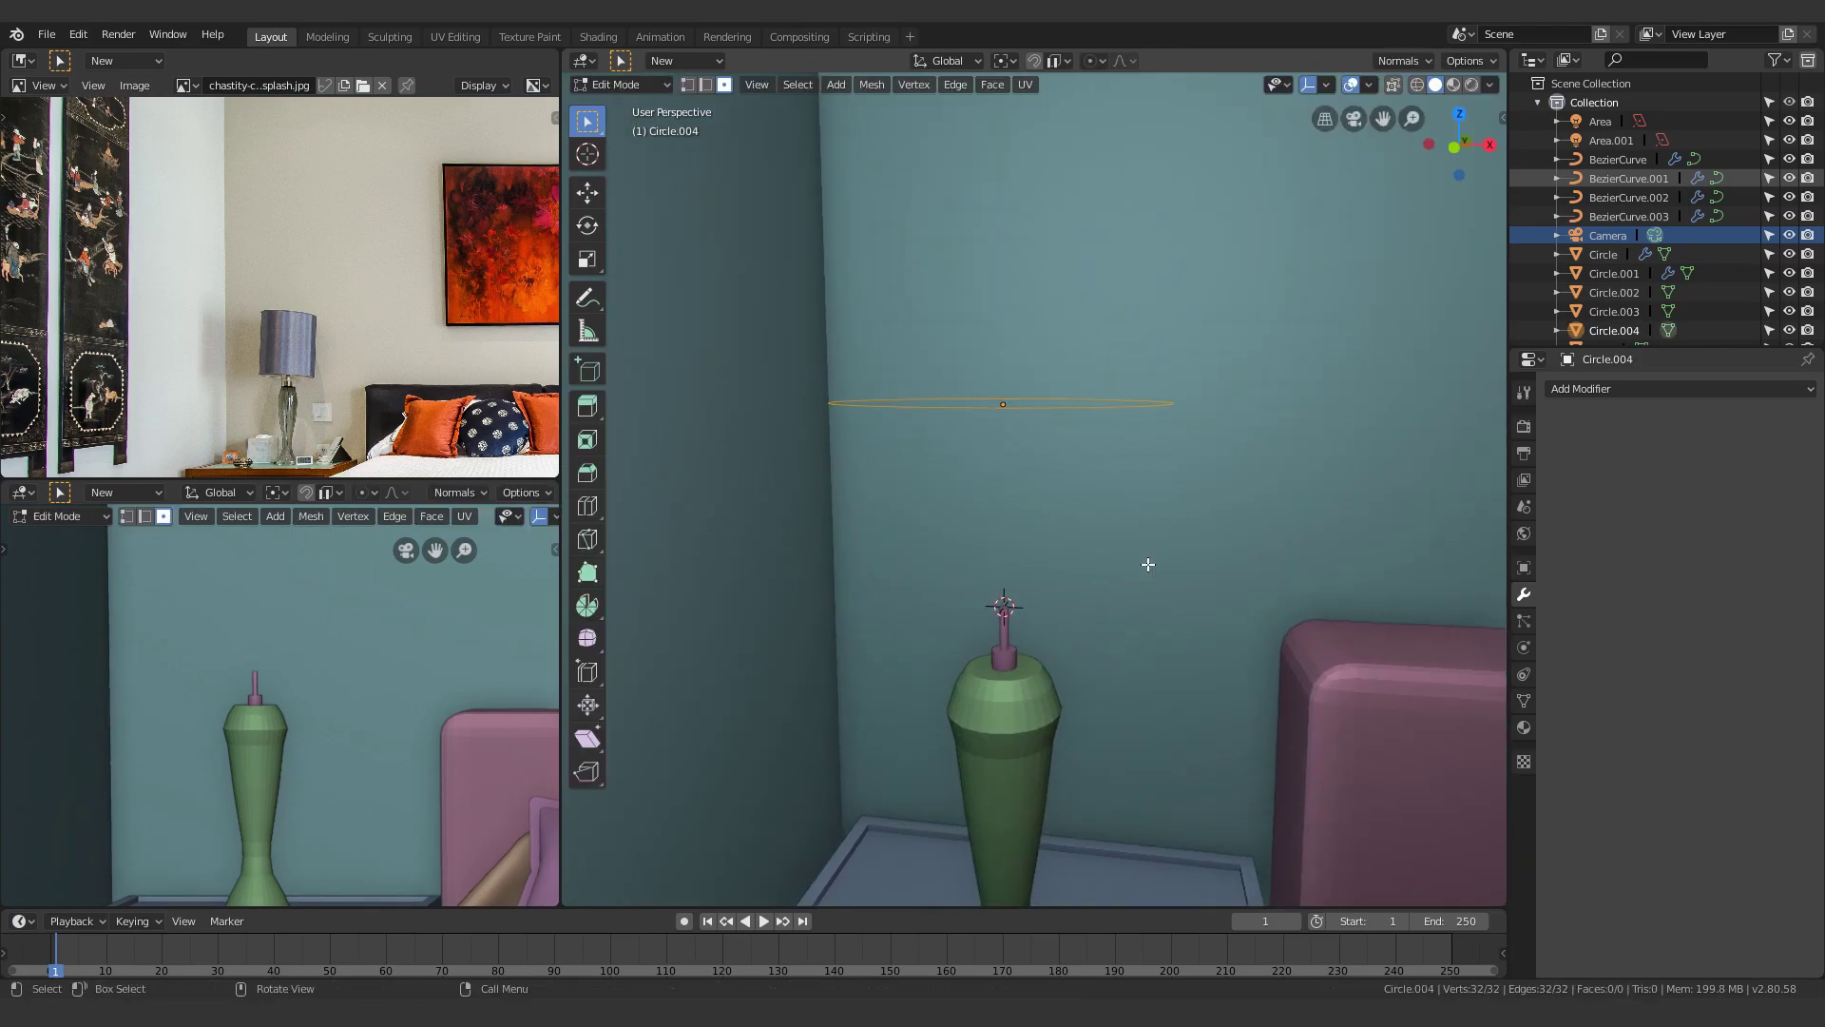
key(f)
key(e)
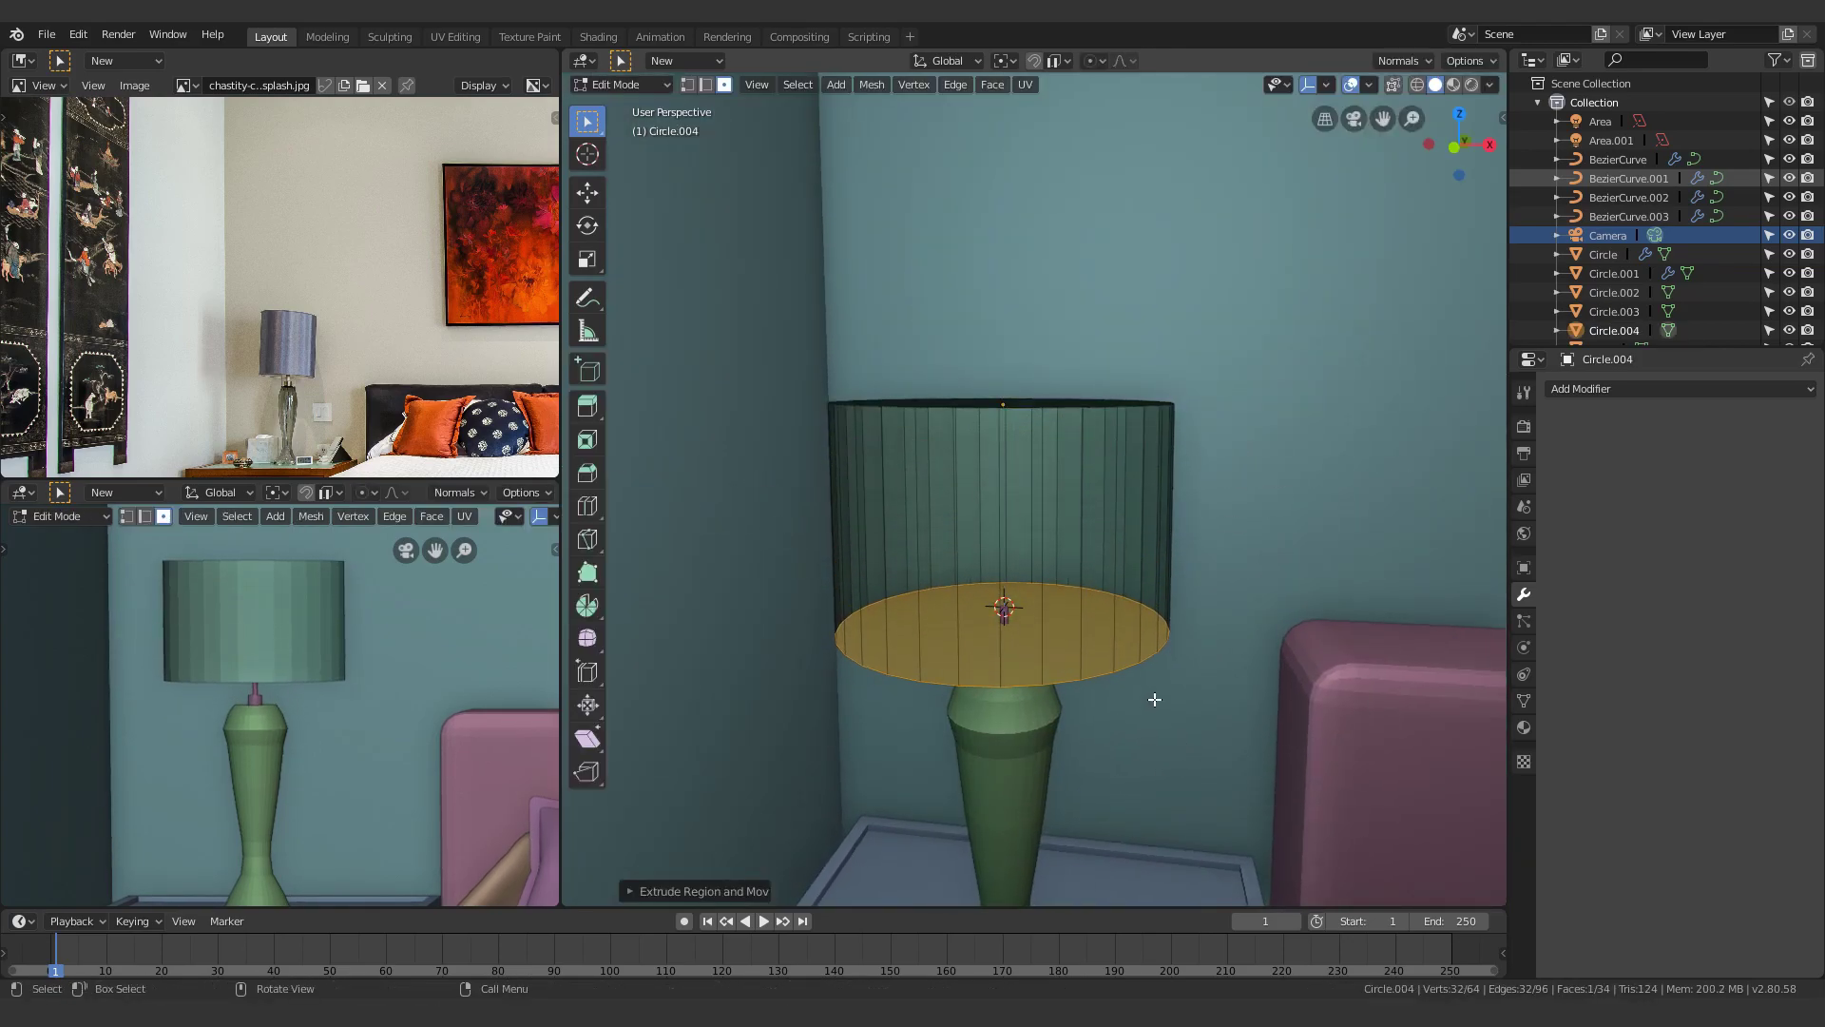
Delete the bottom face of the lampshade to open it underneath
key(Tab)
middle_drag(1170, 448, 1276, 409)
key(Tab)
key(x)
click(1258, 563)
Hide the lampshade and extrude the stem's top face further upward
key(Tab)
key(h)
click(1000, 616)
middle_drag(999, 616, 1031, 785)
key(Tab)
key(e)
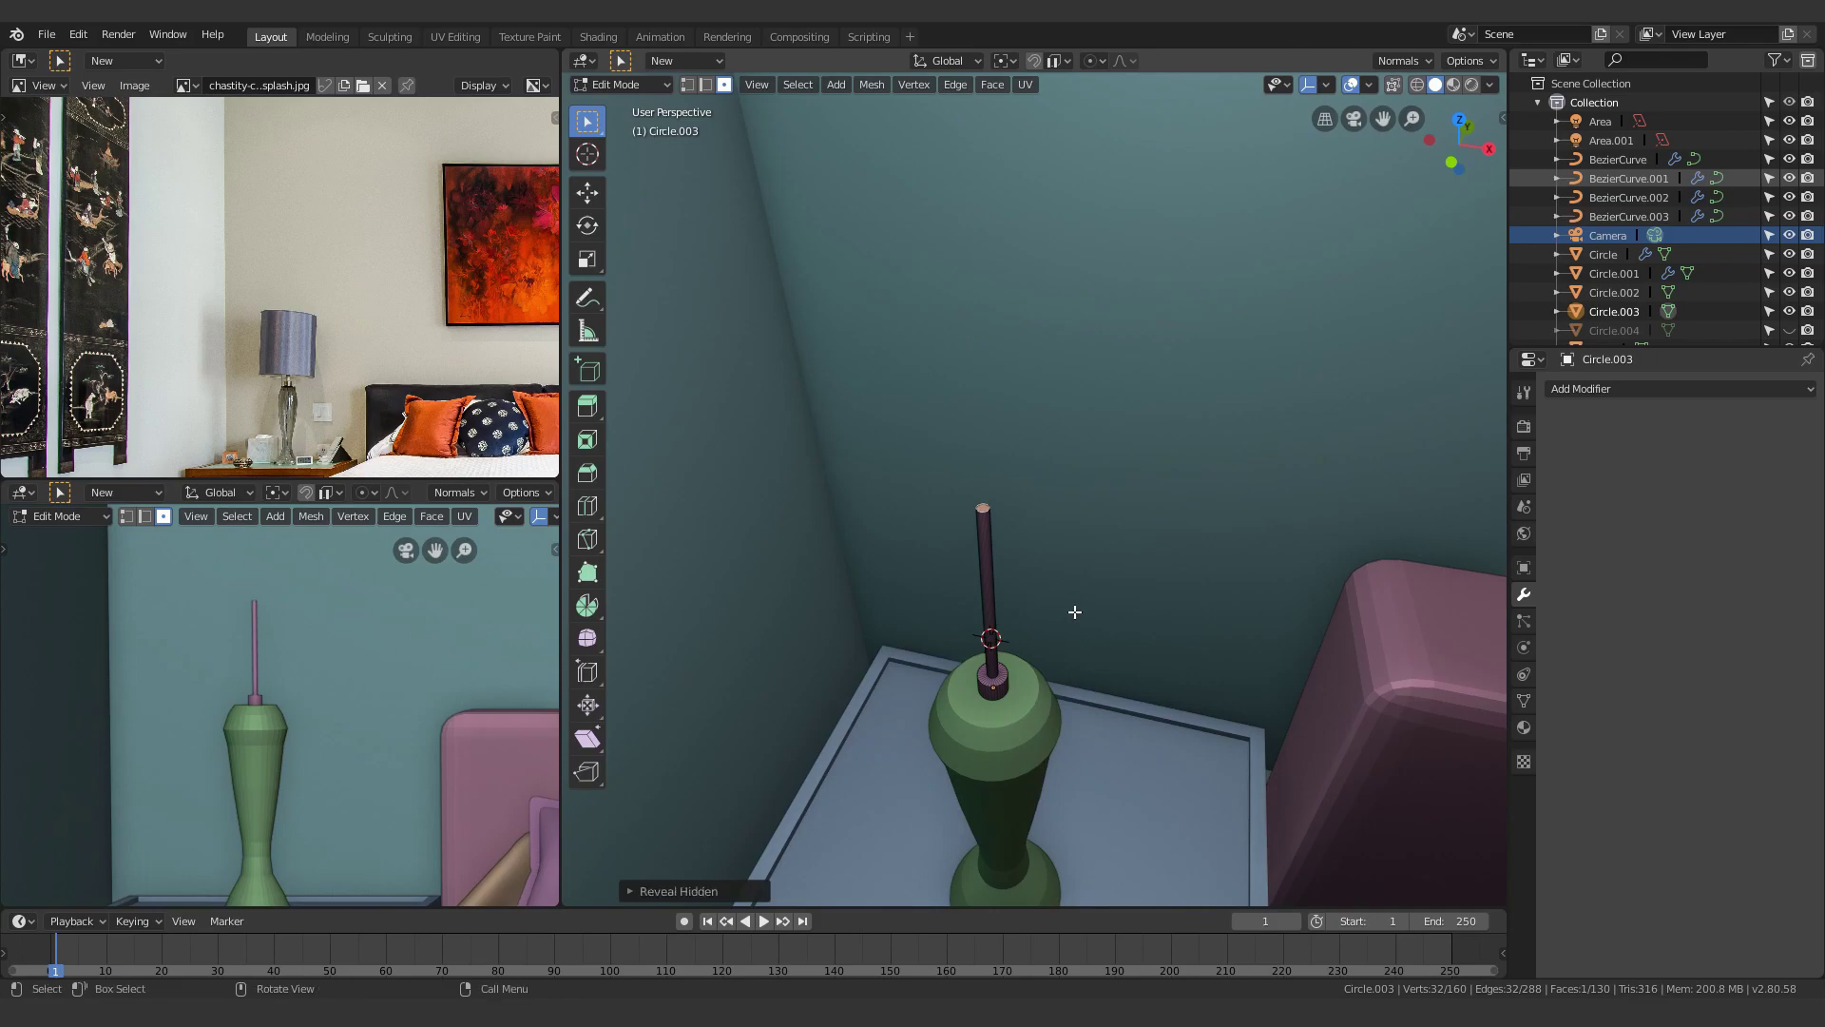
Reveal the hidden lampshade and add a Solidify modifier to it
key(Tab)
key(alt+h)
middle_drag(1075, 612, 1082, 555)
click(1152, 378)
scroll(1081, 555, down, 3)
scroll(1082, 504, up, 3)
click(1597, 389)
click(1433, 683)
Tilt the lampshade slightly about Y, shift it along X over the stem and scale it down
middle_drag(1173, 619, 1236, 448)
key(r)
key(y)
click(1149, 511)
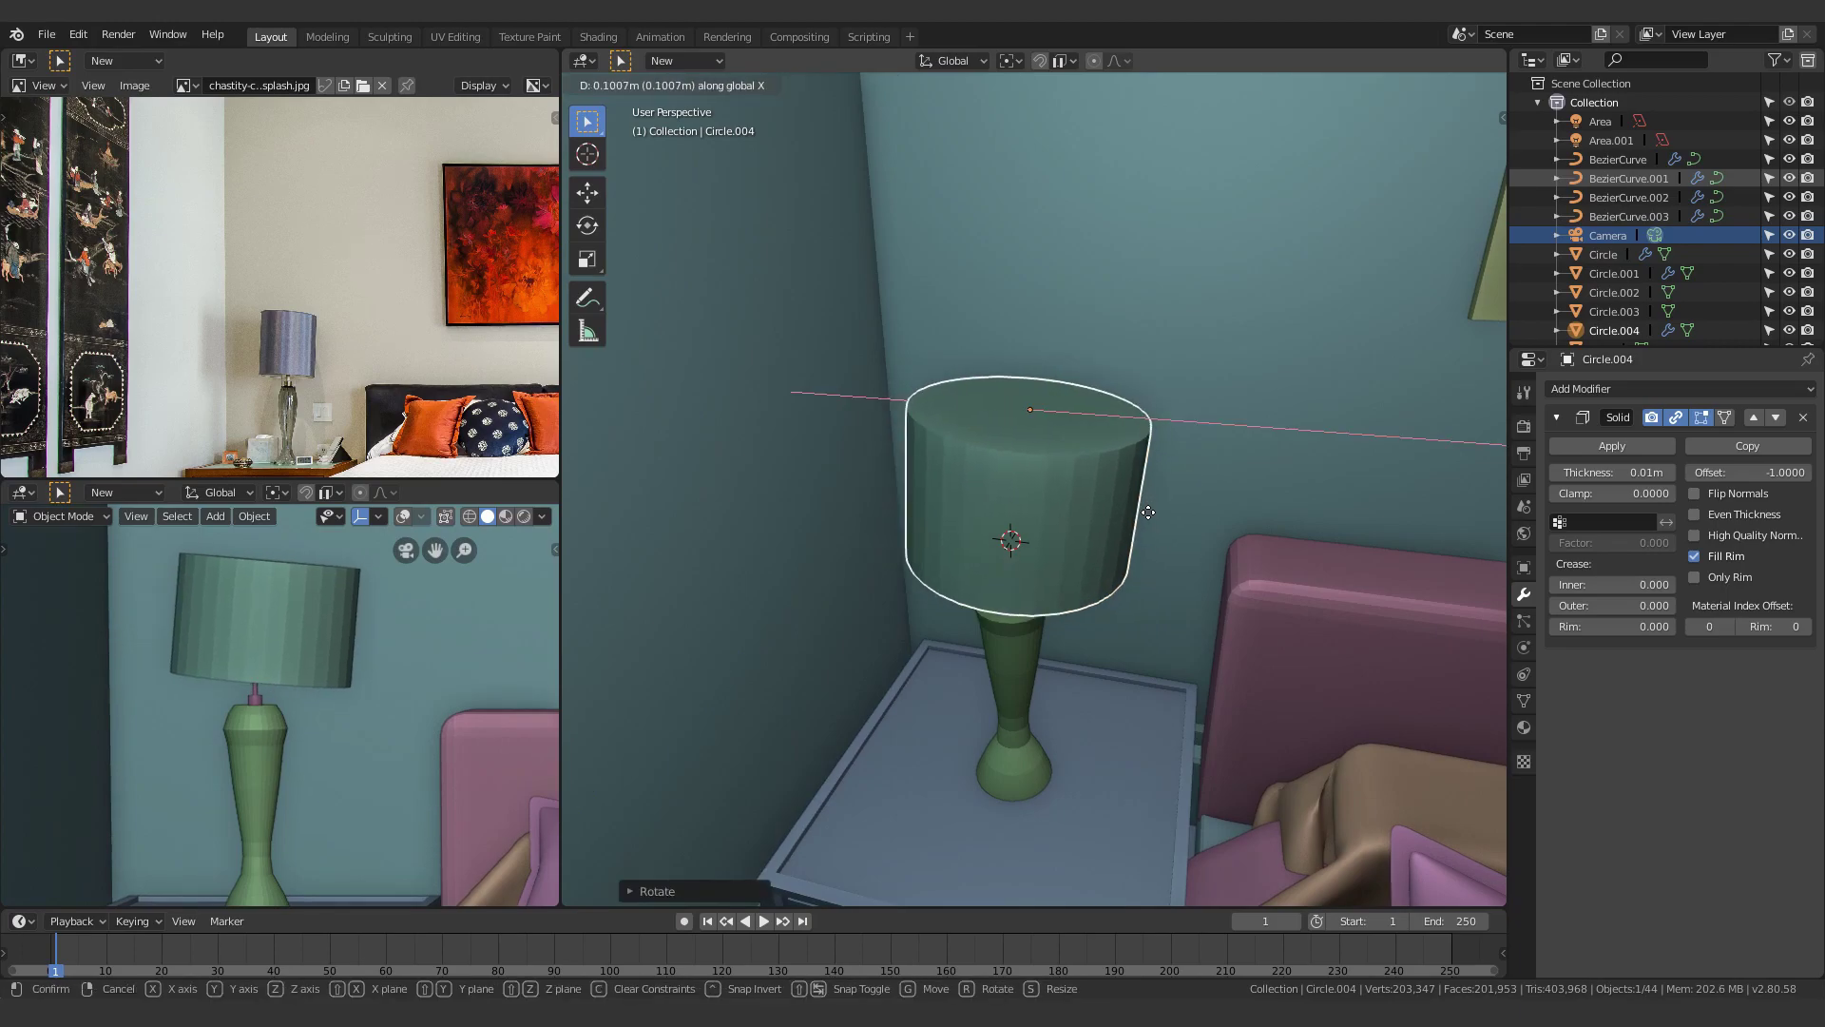
key(s)
Lower the lampshade's bottom edge loop along its local Z axis to make the shade taller
key(Tab)
scroll(1049, 544, up, 6)
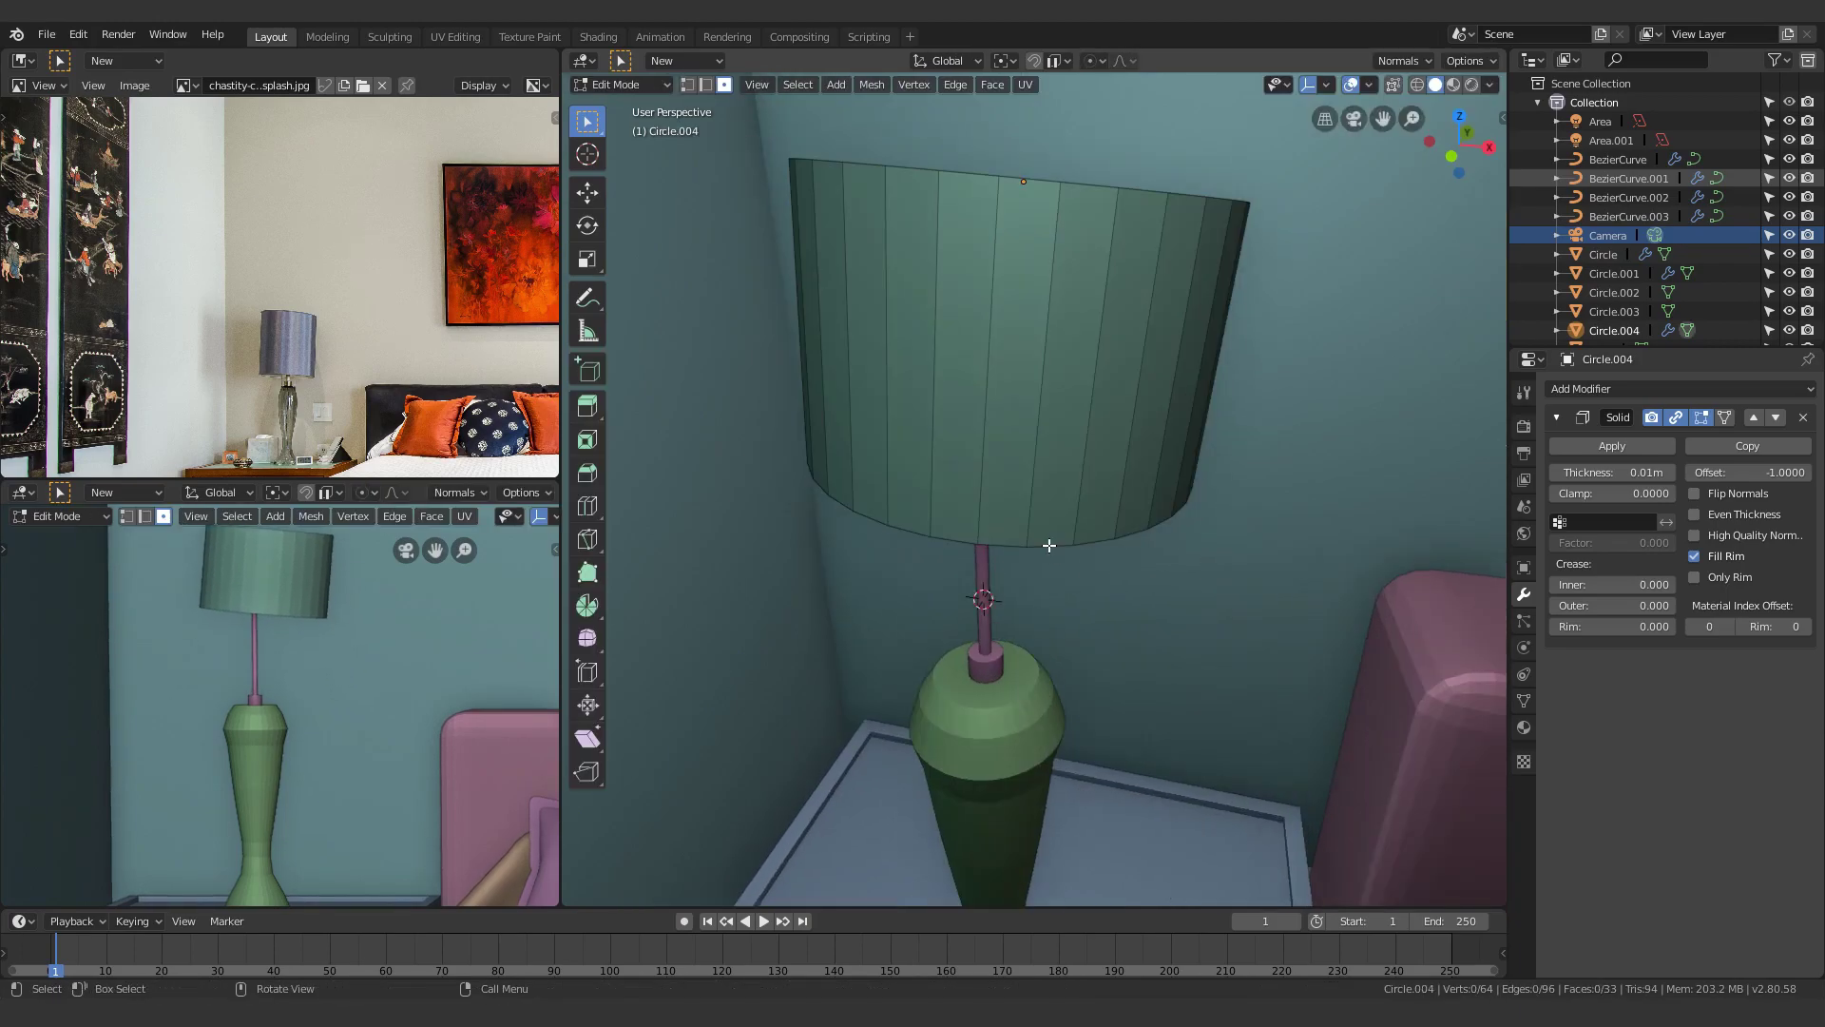
click(1070, 587)
key(2)
scroll(1063, 565, down, 1)
key(g)
key(z)
key(z)
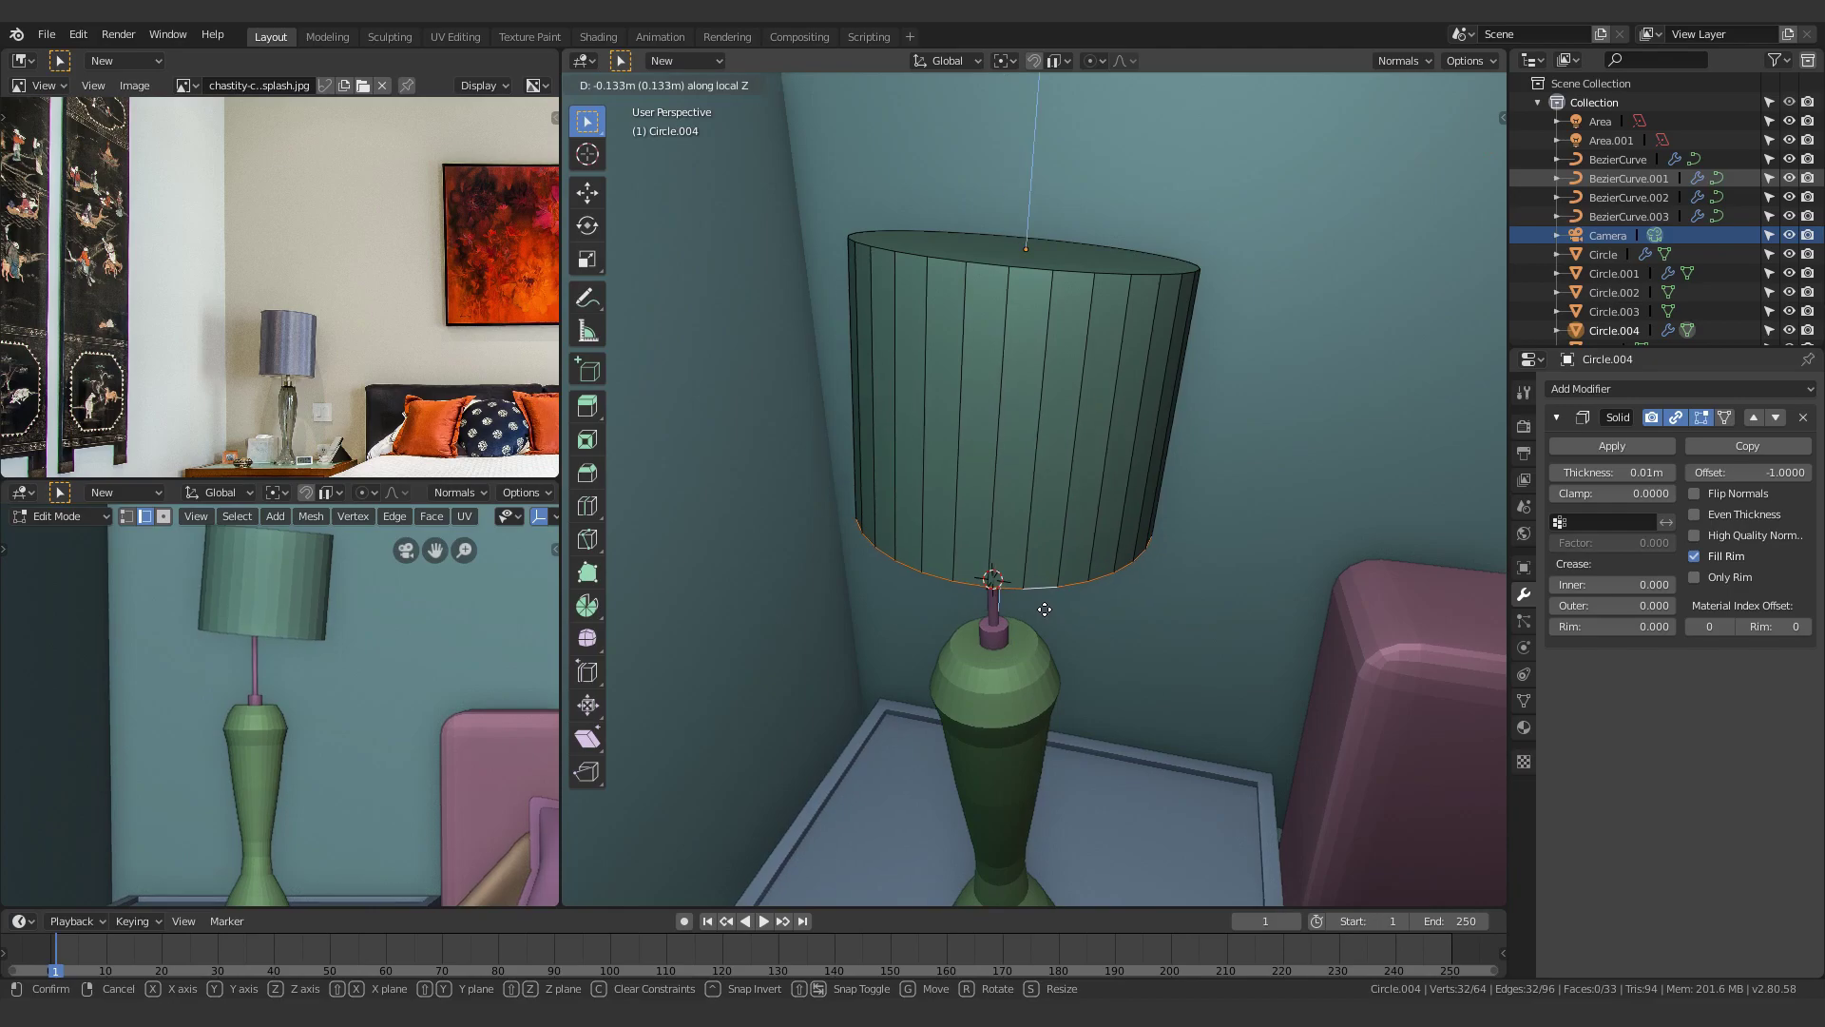
click(1026, 666)
Shorten the lampshade along Z and move it down closer to the lamp base
key(Tab)
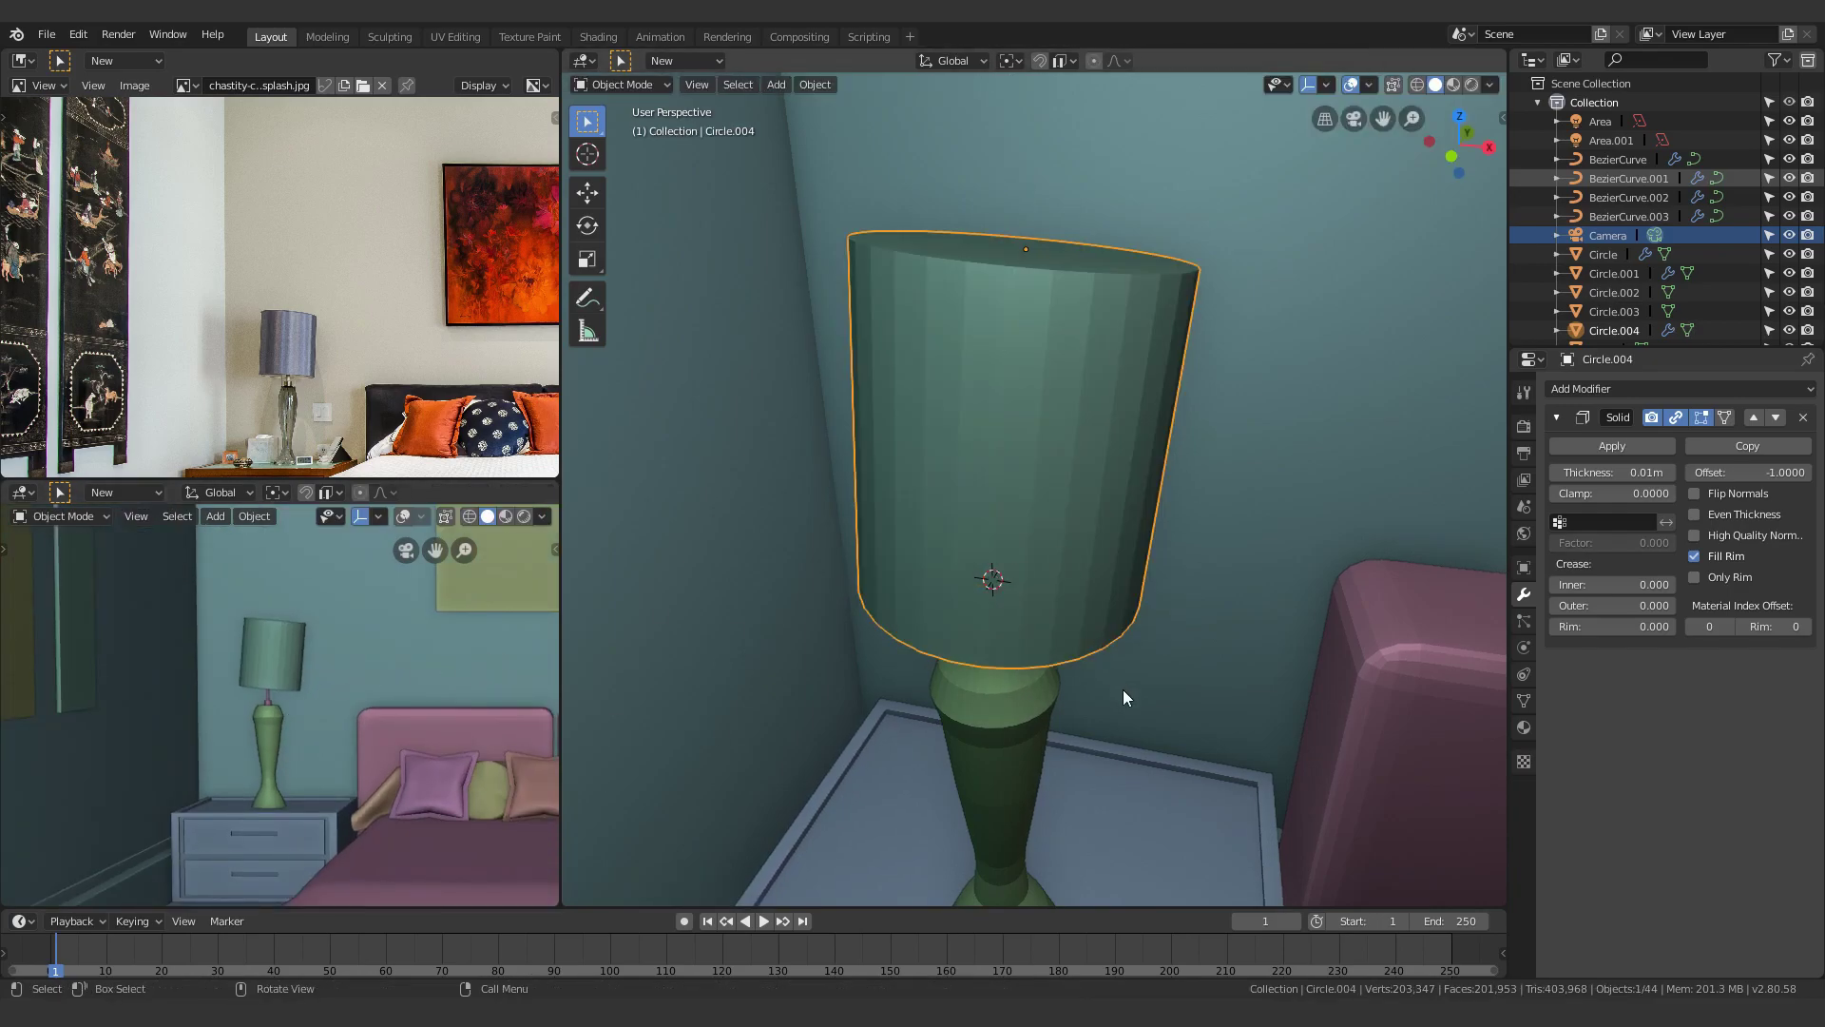
key(s)
key(z)
click(1086, 656)
key(g)
key(z)
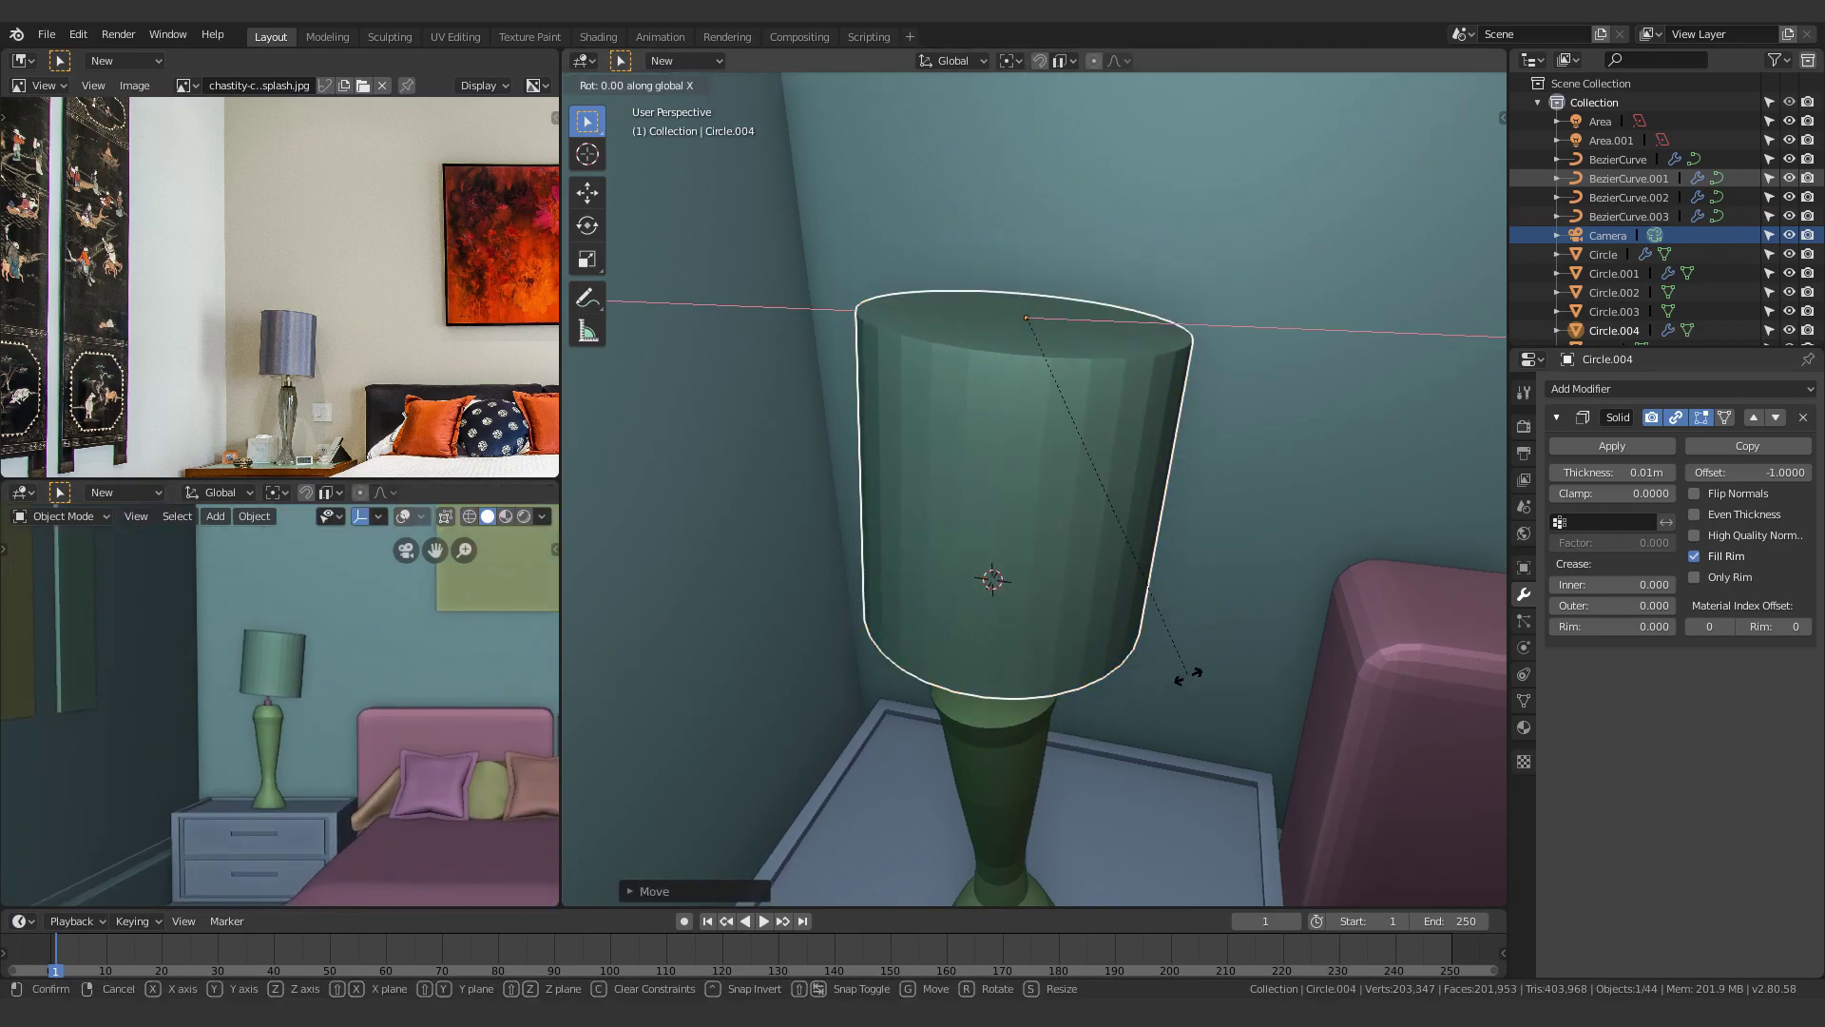
click(1203, 678)
Select the stem object and display the scene in wireframe
scroll(1131, 726, down, 4)
shift+middle_drag(1131, 726, 1126, 604)
scroll(1125, 603, up, 5)
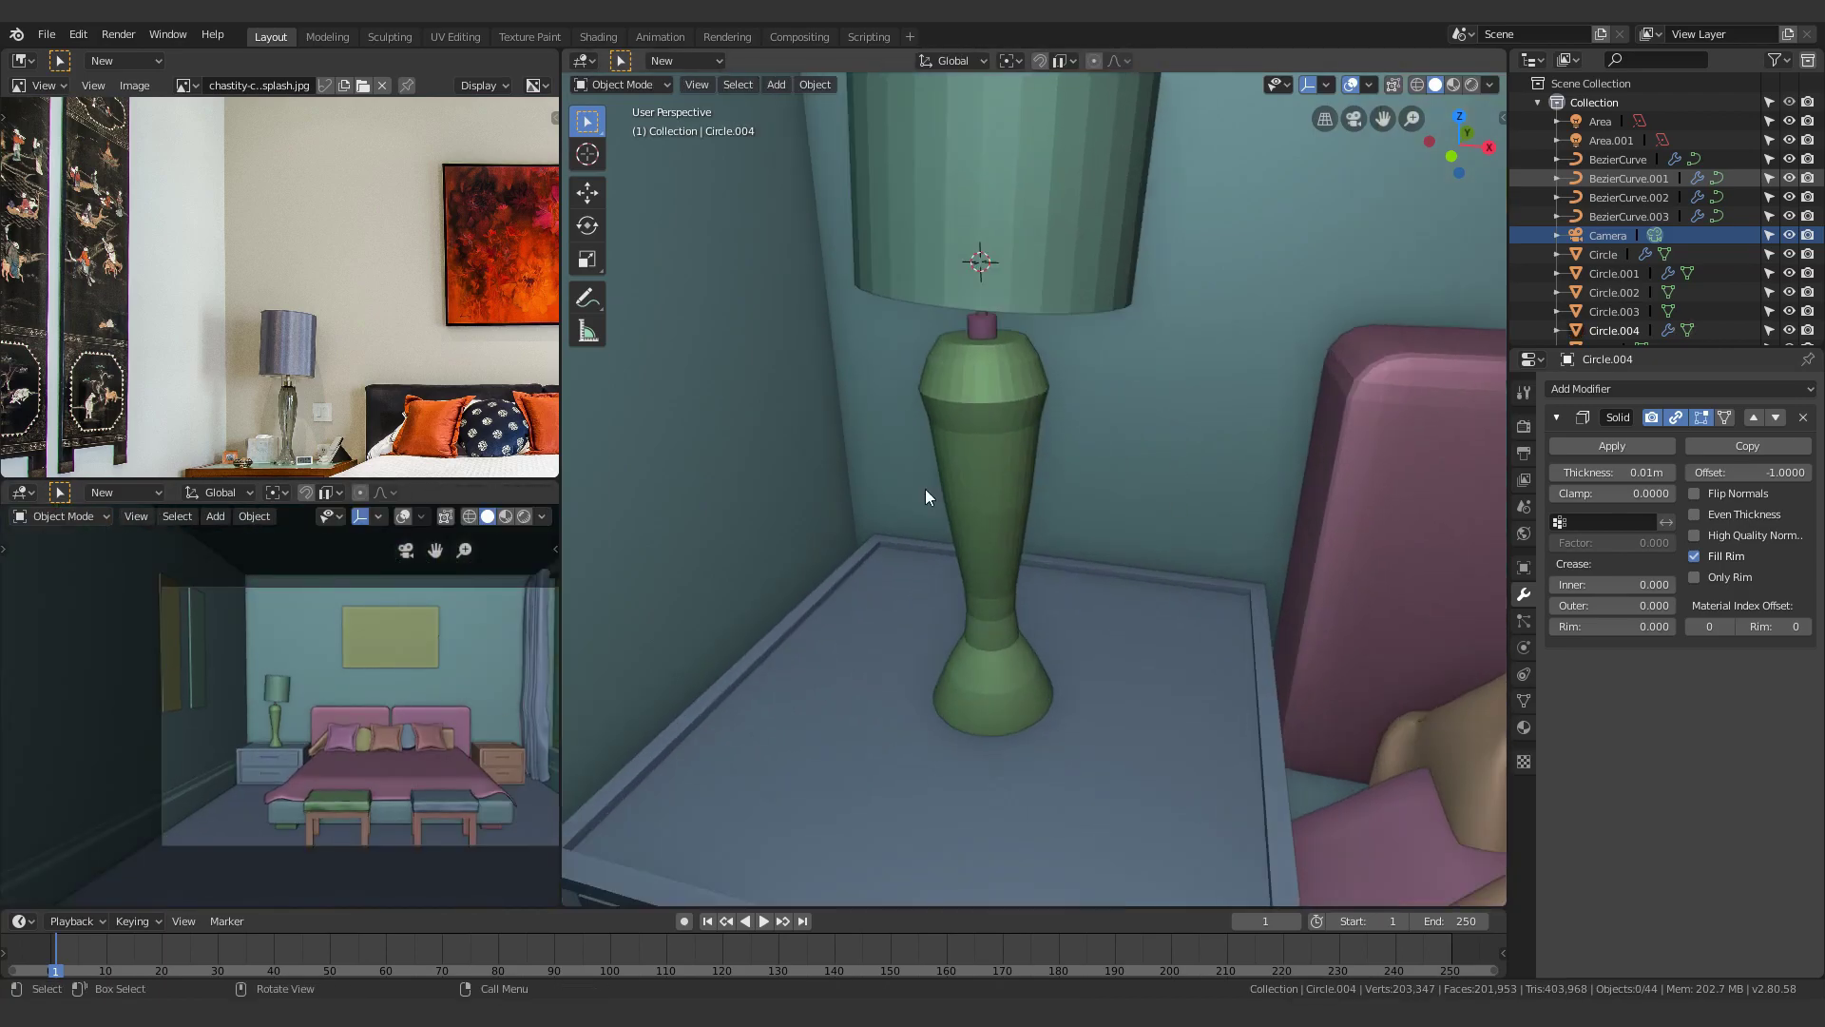
scroll(324, 381, up, 5)
click(984, 504)
mouse_move(1093, 494)
middle_down()
mouse_move(1098, 443)
mouse_move(1082, 504)
middle_up()
scroll(1081, 504, up, 2)
middle_drag(928, 205, 1053, 384)
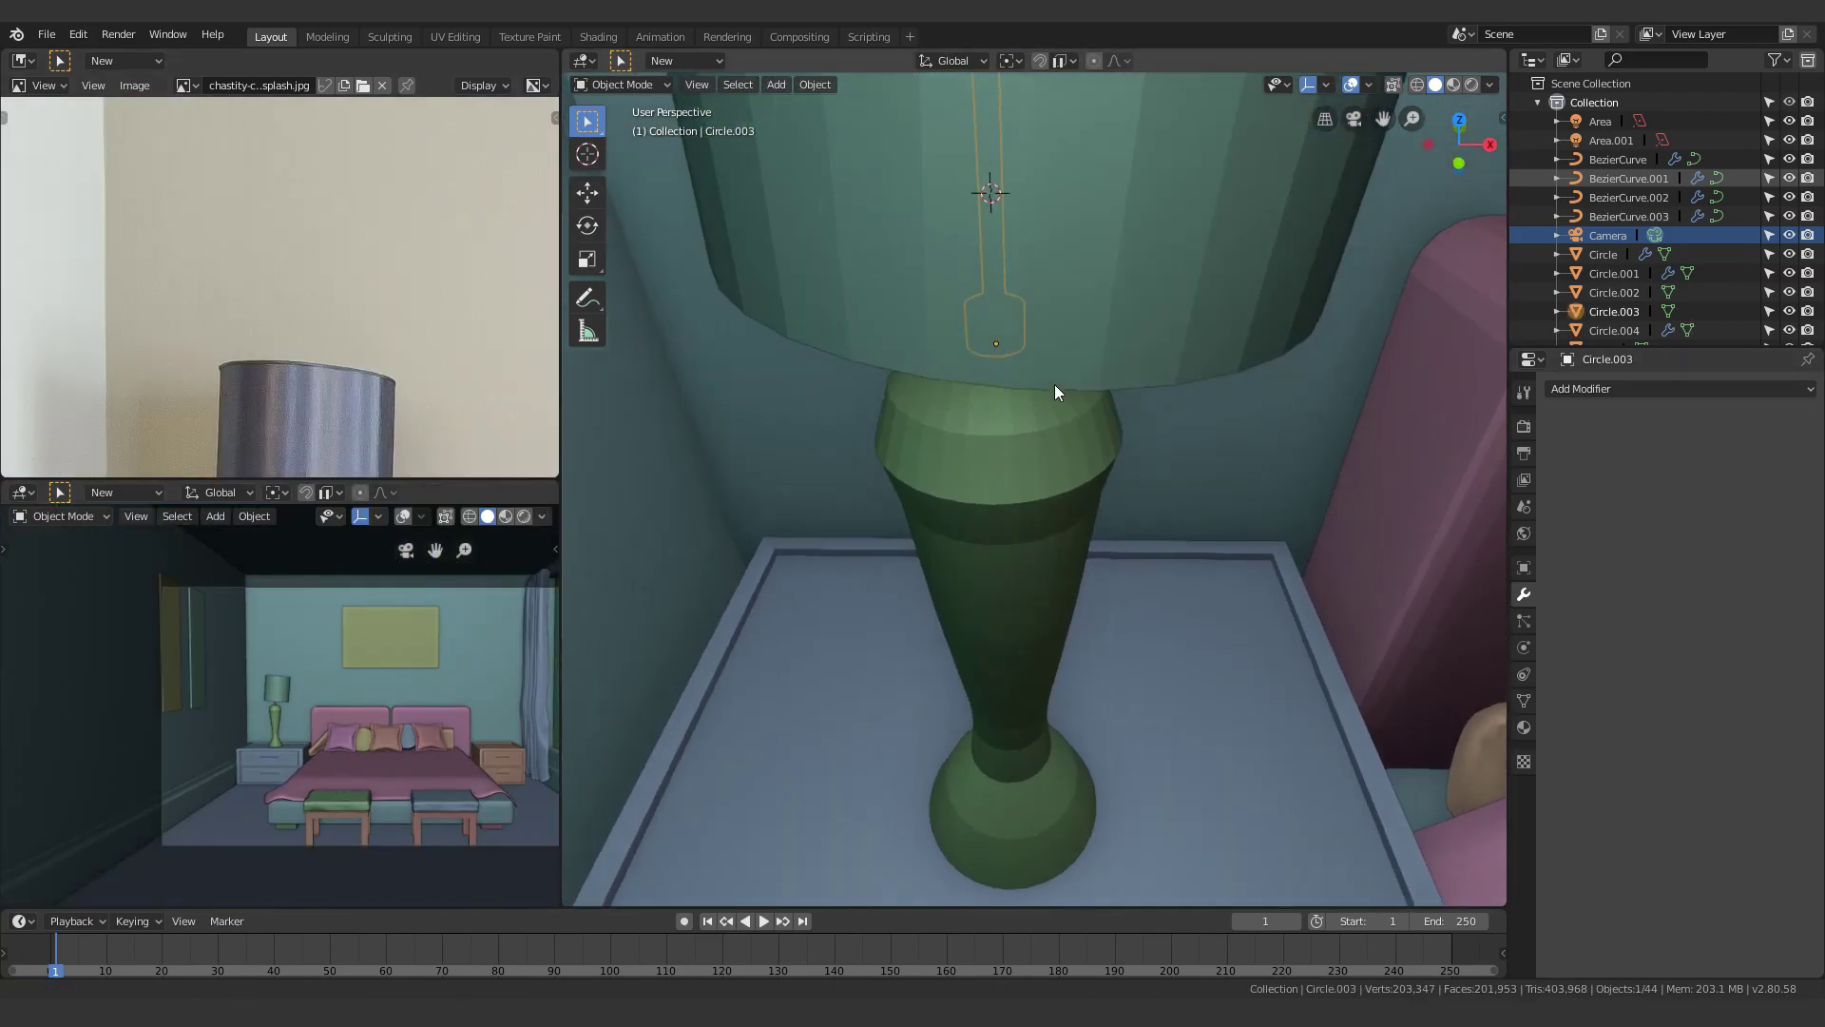
key(shift+z)
Snap the 3D cursor to the bottom of the stem's collar
scroll(1007, 333, up, 2)
key(Tab)
click(989, 308)
key(shift+s)
click(992, 447)
key(Tab)
middle_drag(1145, 597, 1165, 533)
scroll(1167, 618, down, 3)
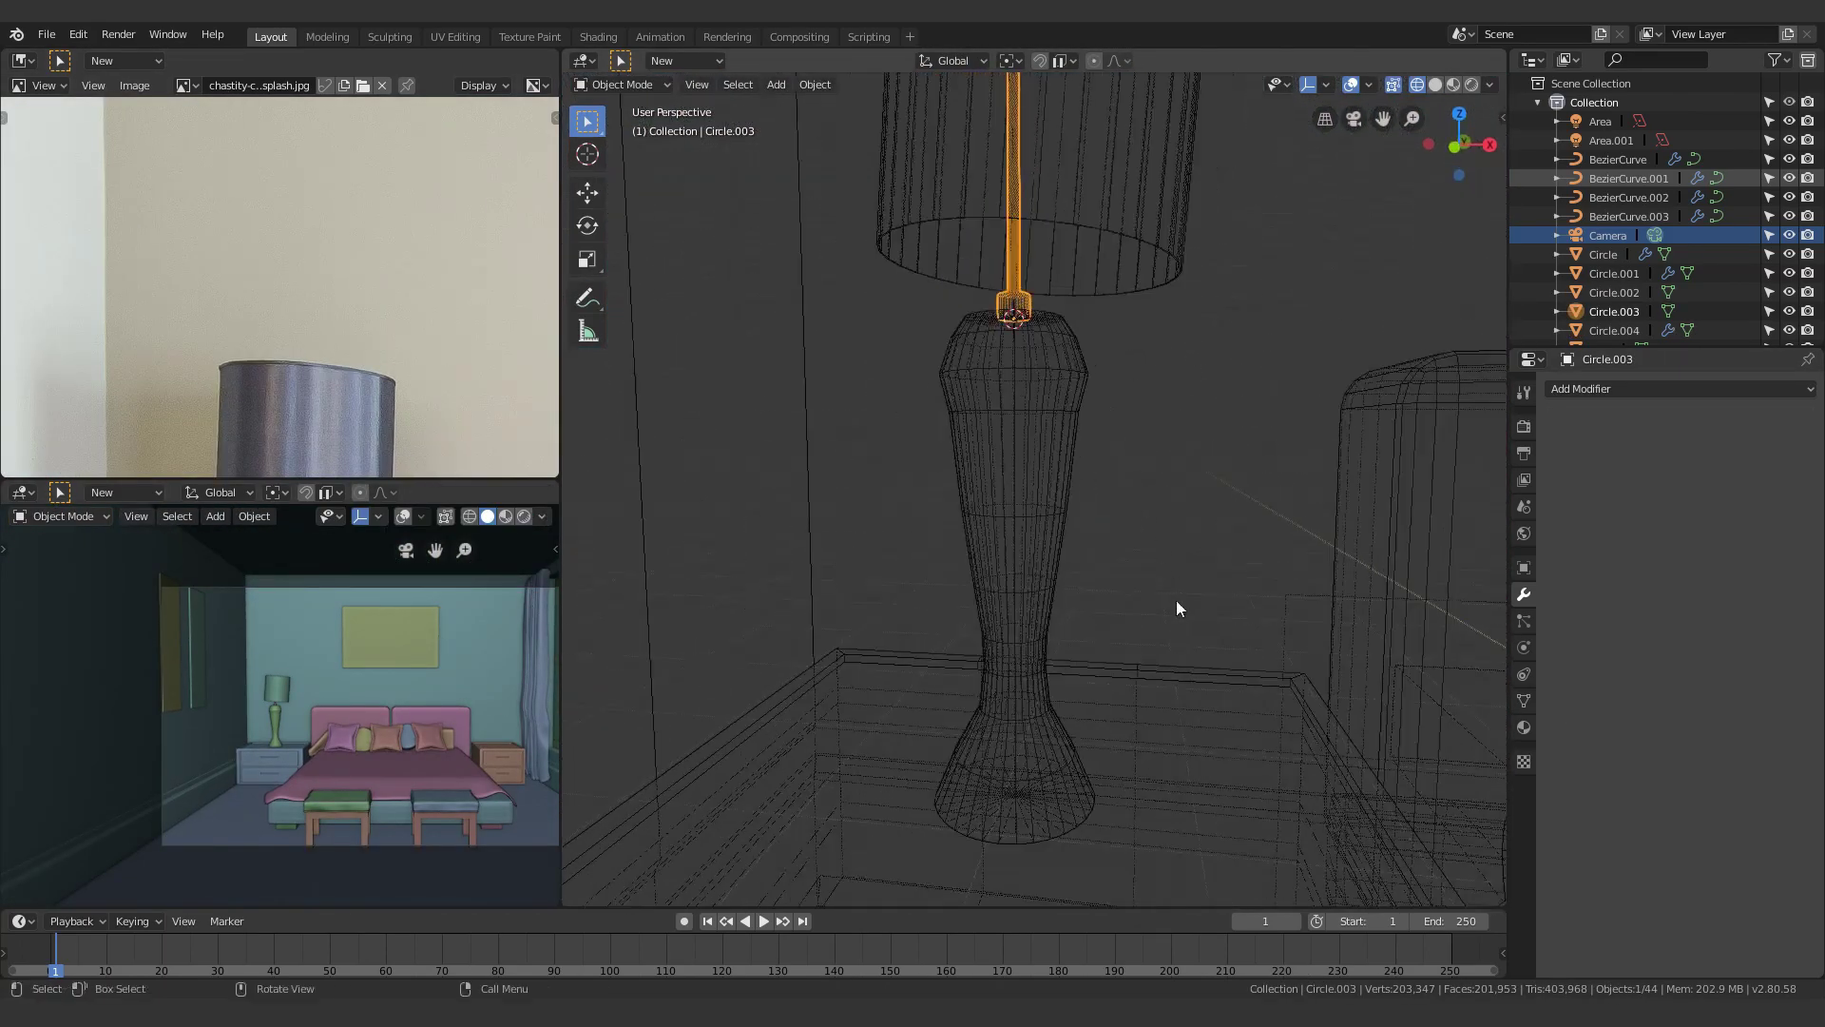
Add a Bezier curve at the 3D cursor at the bottom of the stem's collar and enter its edit mode
middle_drag(352, 381, 276, 161)
scroll(247, 237, up, 3)
scroll(1137, 318, up, 2)
shift+middle_drag(1131, 408, 1182, 550)
scroll(386, 403, down, 2)
scroll(385, 403, up, 2)
key(shift+a)
mouse_move(791, 301)
click(893, 301)
scroll(971, 380, down, 4)
scroll(1178, 546, up, 3)
key(shift+s)
key(Escape)
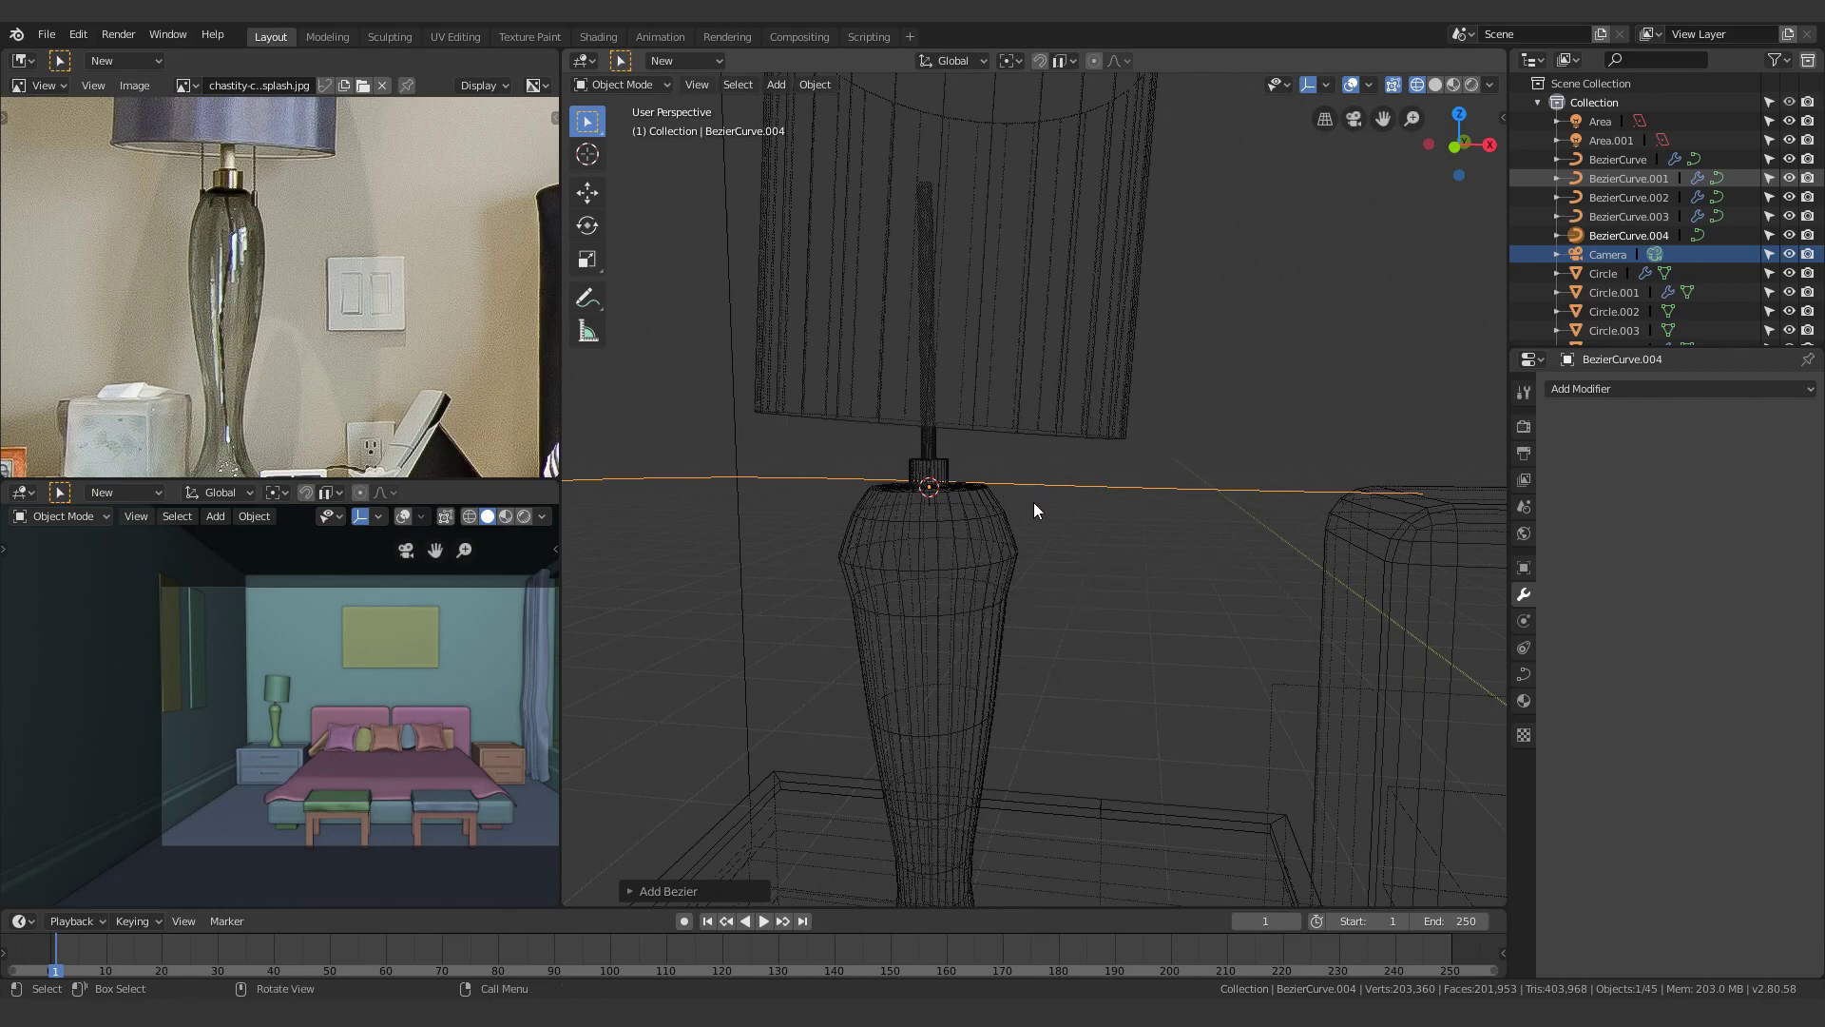
key(Tab)
Try to snap all of the curve's points to the 3D cursor
scroll(698, 548, down, 6)
drag(663, 558, 954, 427)
scroll(920, 472, up, 2)
scroll(920, 471, up, 4)
key(shift+s)
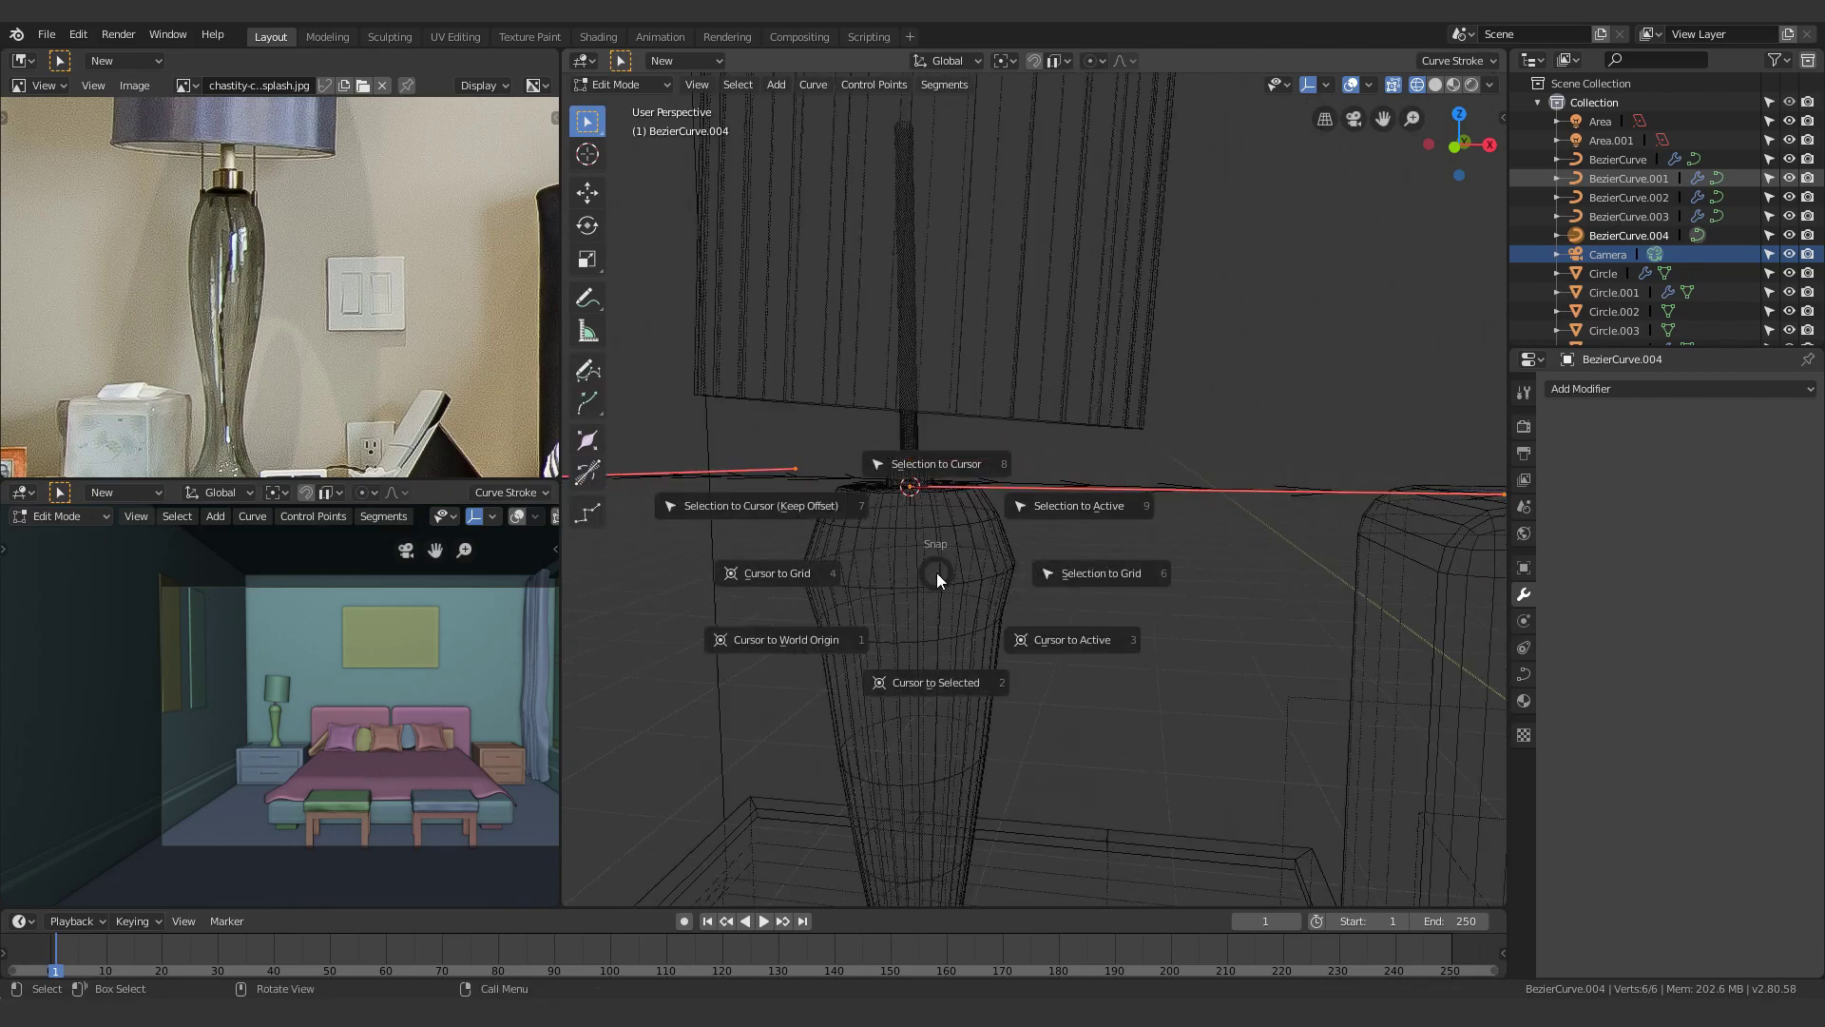
click(958, 466)
scroll(961, 522, down, 3)
middle_drag(961, 521, 999, 562)
scroll(1020, 577, up, 2)
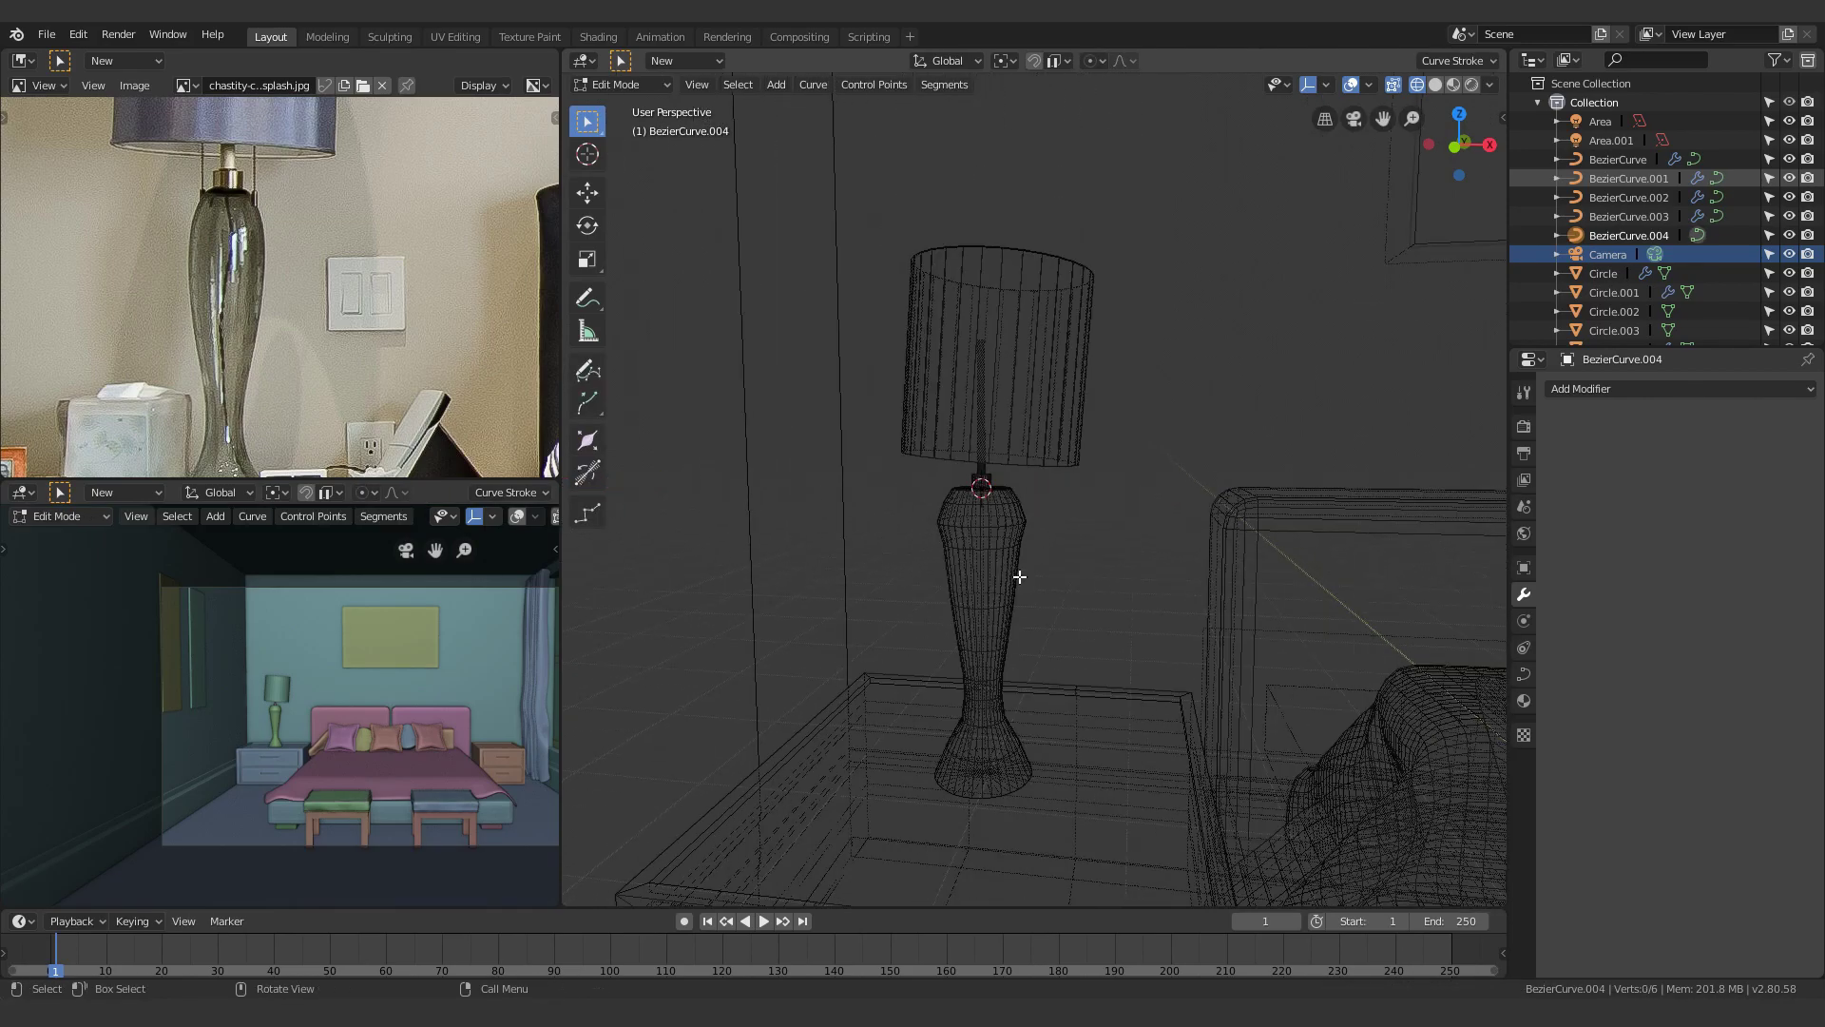
Select one end point of the curve with its handles and snap it to the 3D cursor under the stem's collar
scroll(1020, 577, down, 3)
click(797, 544)
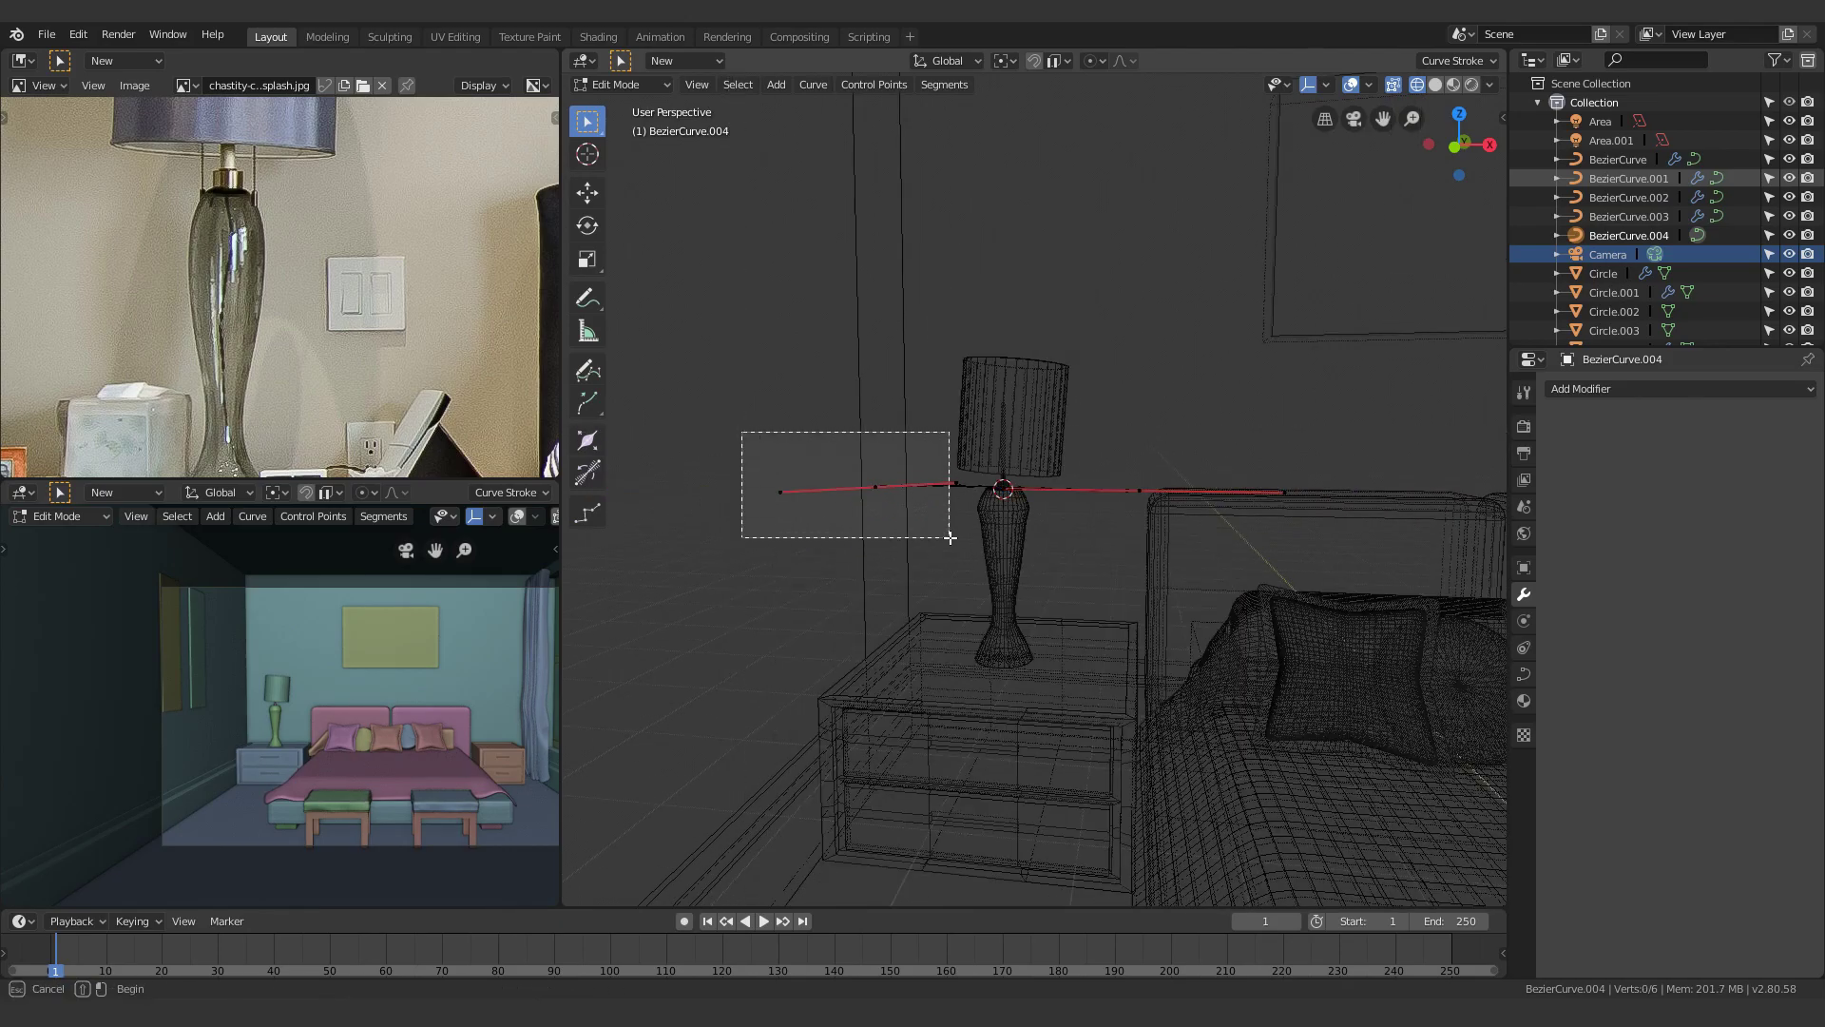
drag(956, 536, 969, 535)
scroll(967, 519, up, 3)
key(shift+s)
click(969, 456)
Move the curve's other end point down near the foot of the lamp body and leave edit mode
scroll(1198, 575, down, 3)
key(b)
drag(1053, 447, 1316, 532)
scroll(1219, 520, up, 3)
middle_drag(1218, 520, 1226, 562)
scroll(1227, 563, down, 3)
key(g)
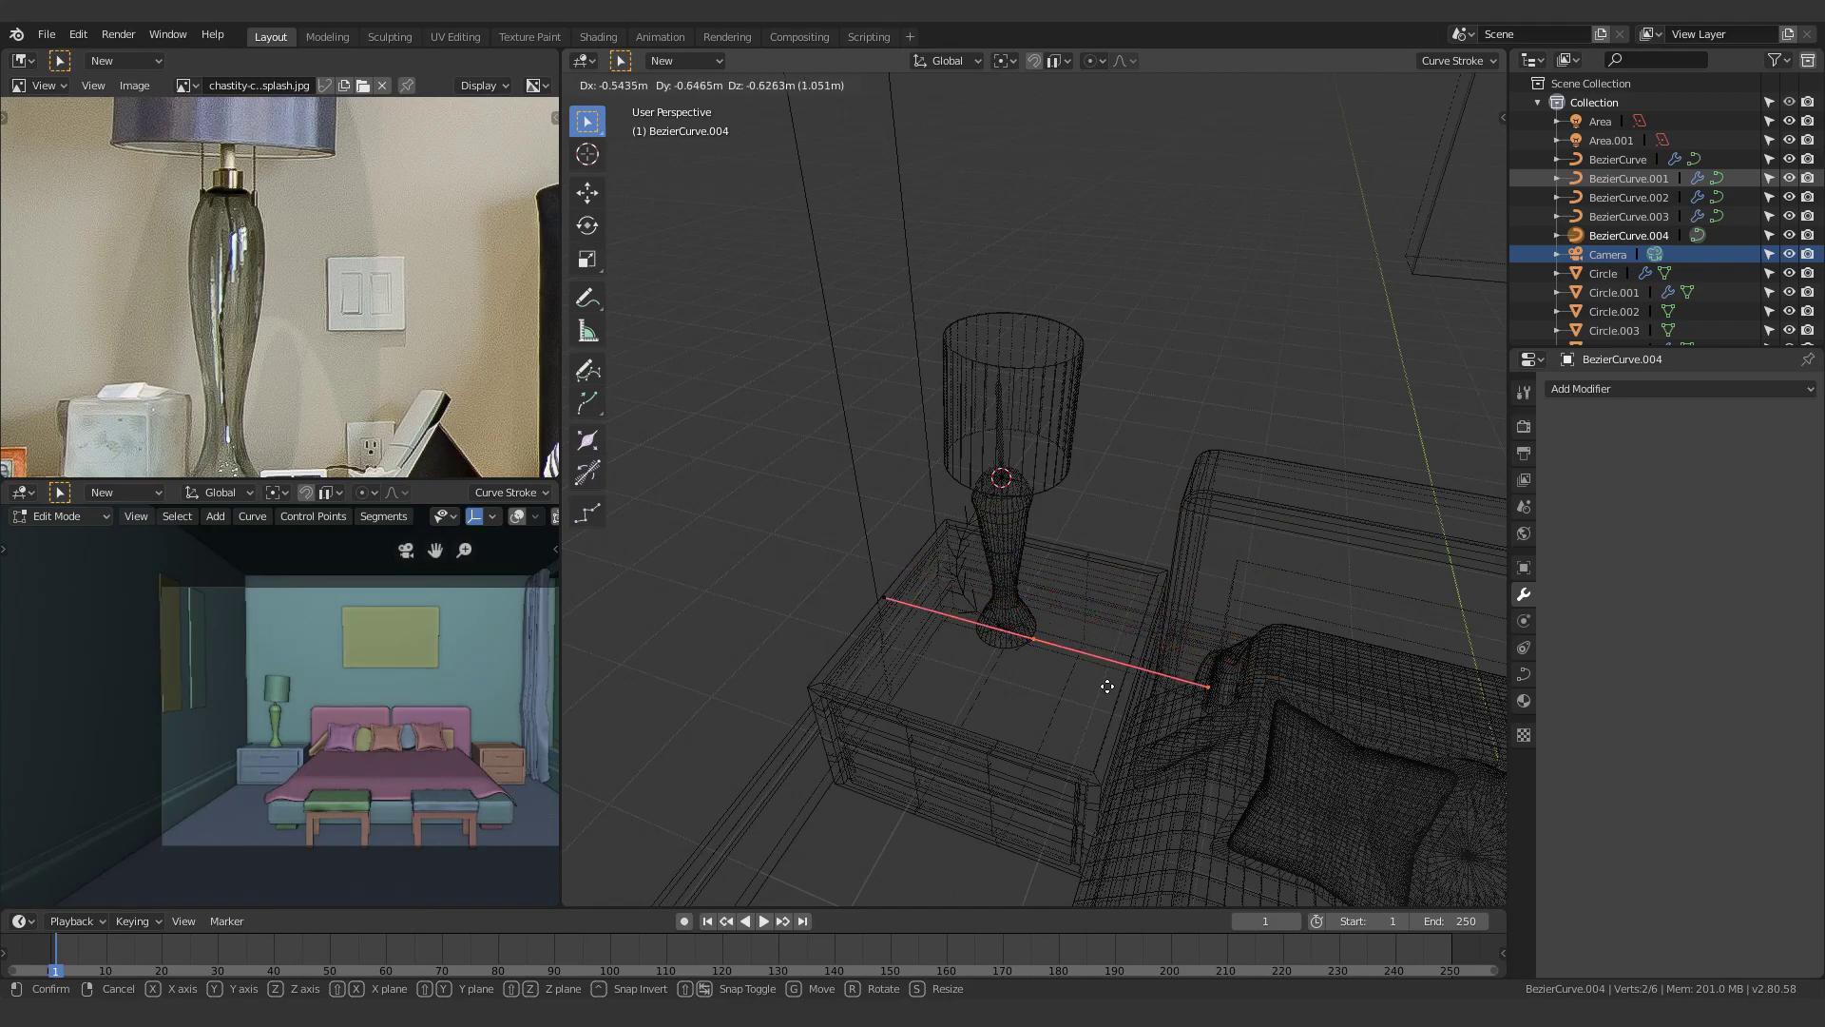
click(1107, 680)
scroll(1121, 664, up, 6)
key(Tab)
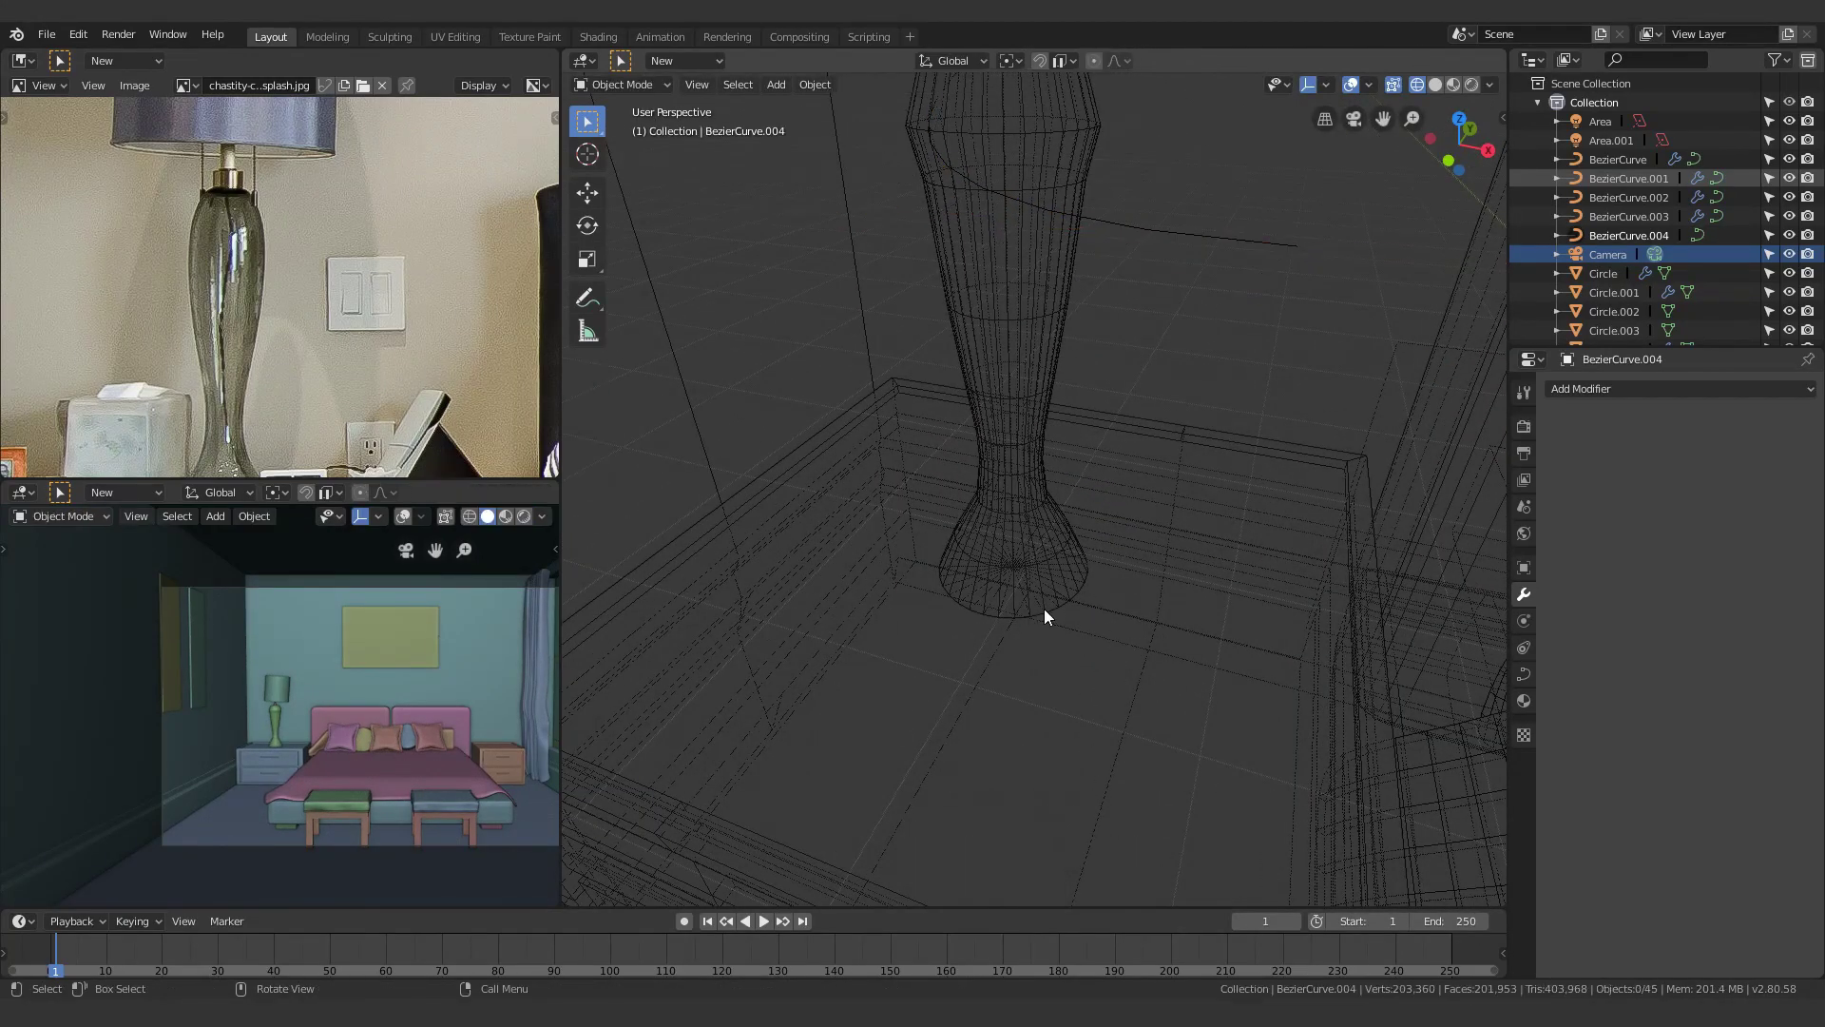
Switch to solid display and snap the 3D cursor to the centre of the lamp body's bottom edge loop
key(shift+z)
click(1044, 615)
key(Tab)
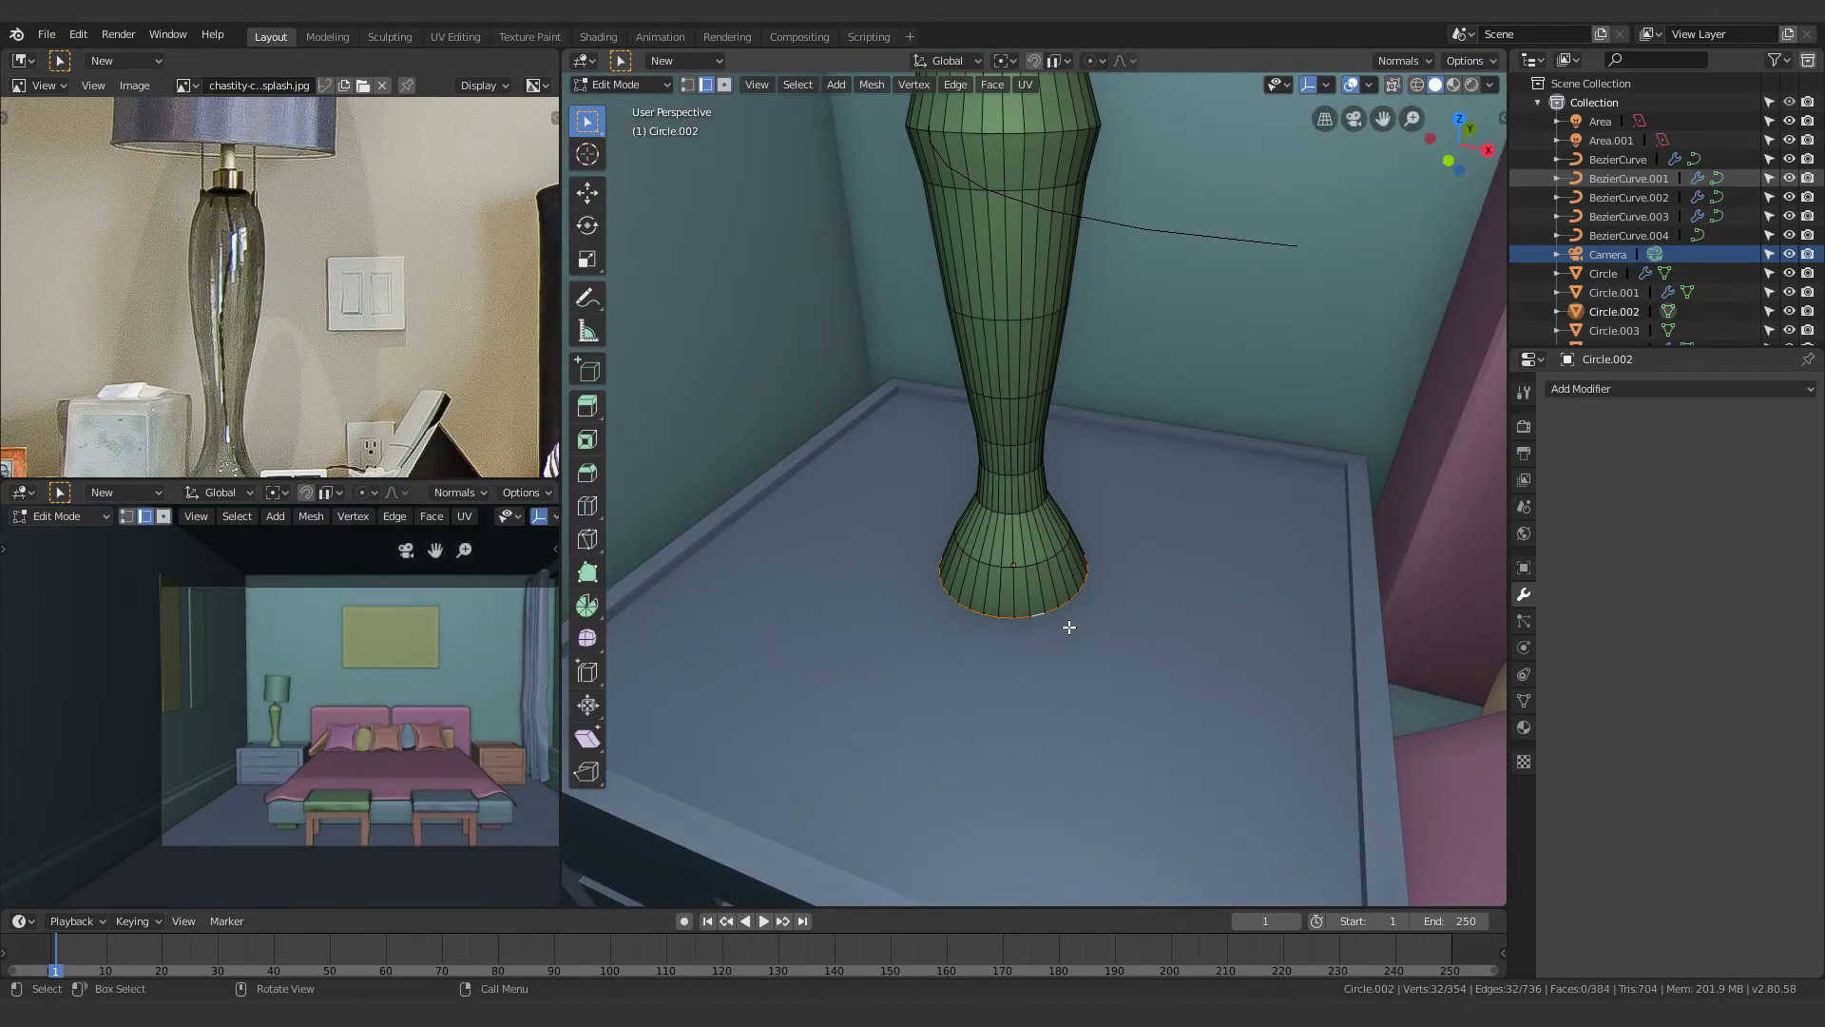
key(shift+s)
click(1081, 724)
key(Tab)
scroll(1112, 551, down, 3)
Select the curve's lower end point with its handles and snap it to the 3D cursor at the lamp's foot
click(1148, 444)
key(Tab)
key(Tab)
click(1106, 398)
key(Tab)
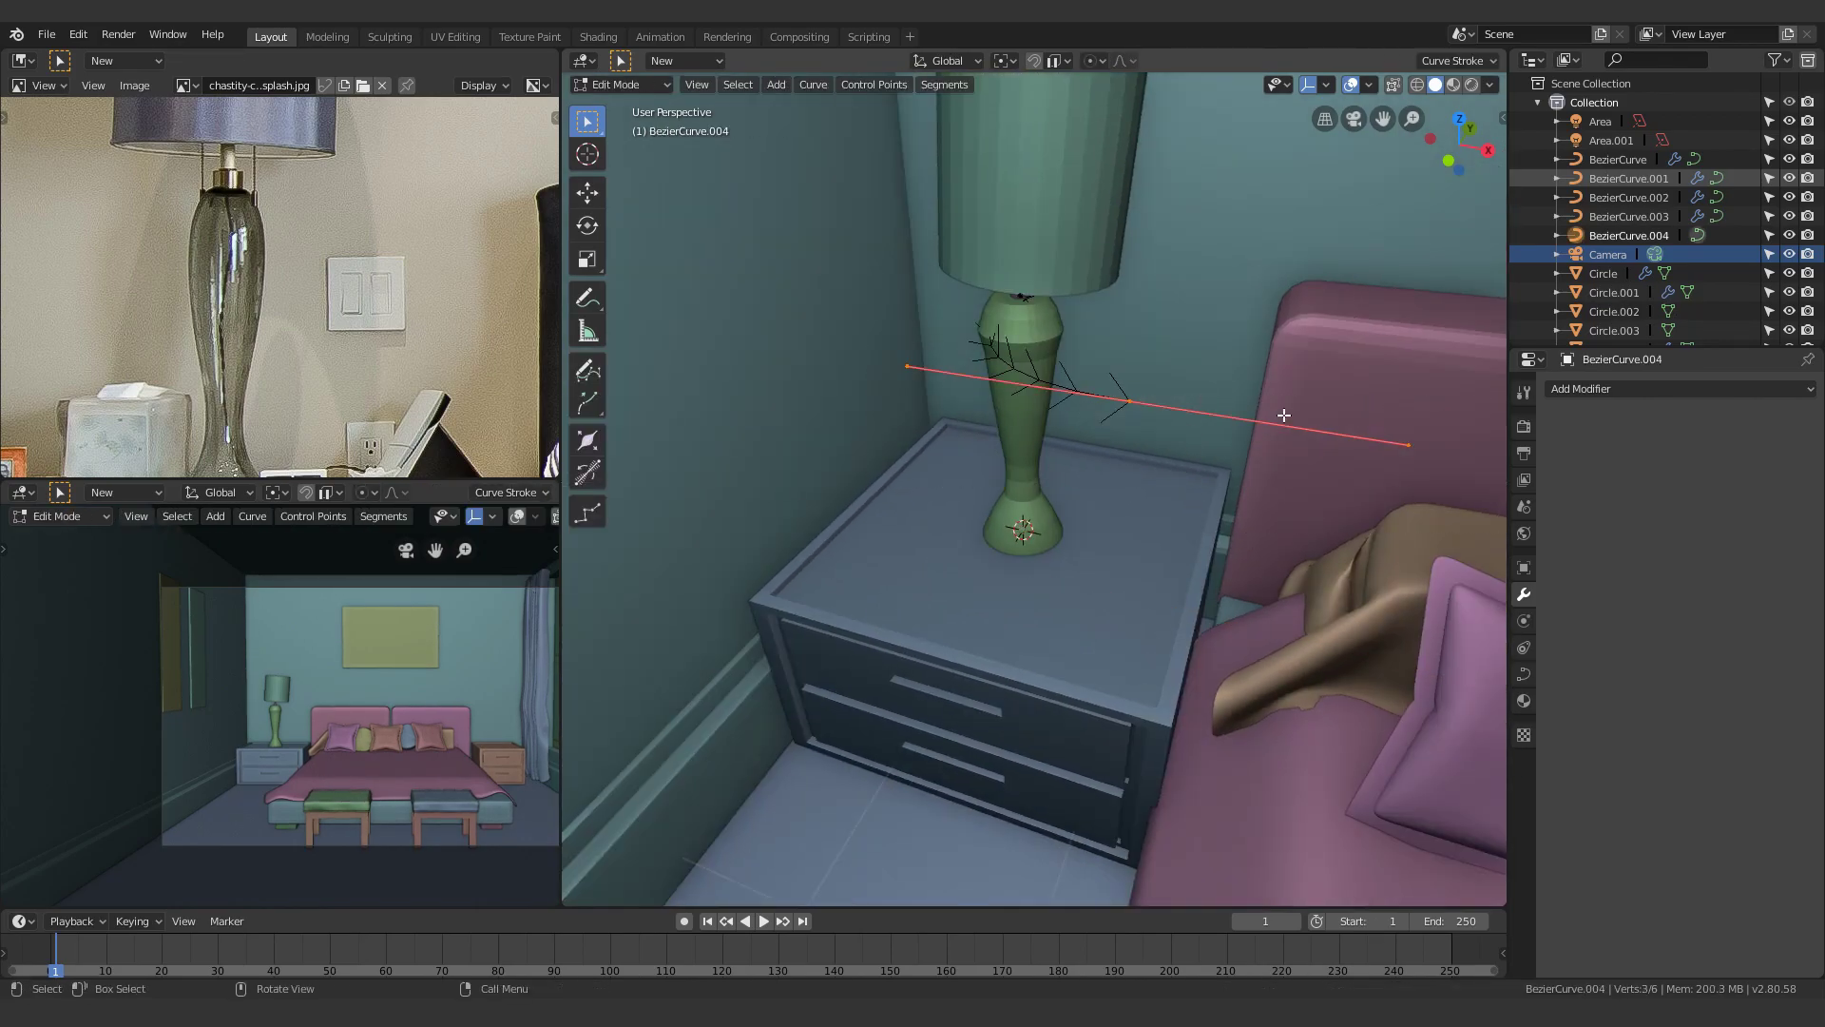
key(shift+s)
click(1304, 256)
Display the scene in wireframe to expose the curve inside the lamp body's foot
scroll(1071, 697, up, 2)
mouse_move(1112, 580)
shift+middle_down()
mouse_move(1071, 697)
mouse_move(1137, 460)
shift+middle_up()
scroll(1092, 649, up, 1)
key(z)
click(1065, 466)
key(z)
click(1108, 533)
key(z)
click(1083, 314)
mouse_move(1079, 533)
middle_down()
mouse_move(1091, 623)
mouse_move(1051, 411)
middle_up()
shift+middle_drag(1181, 583, 1152, 394)
middle_drag(1152, 394, 1184, 439)
Select BezierCurve.004 and move a handle of its lower end point so it points sideways across the nightstand
click(1628, 235)
key(Tab)
scroll(1047, 529, up, 5)
key(Tab)
drag(778, 775, 1064, 579)
scroll(1032, 592, down, 3)
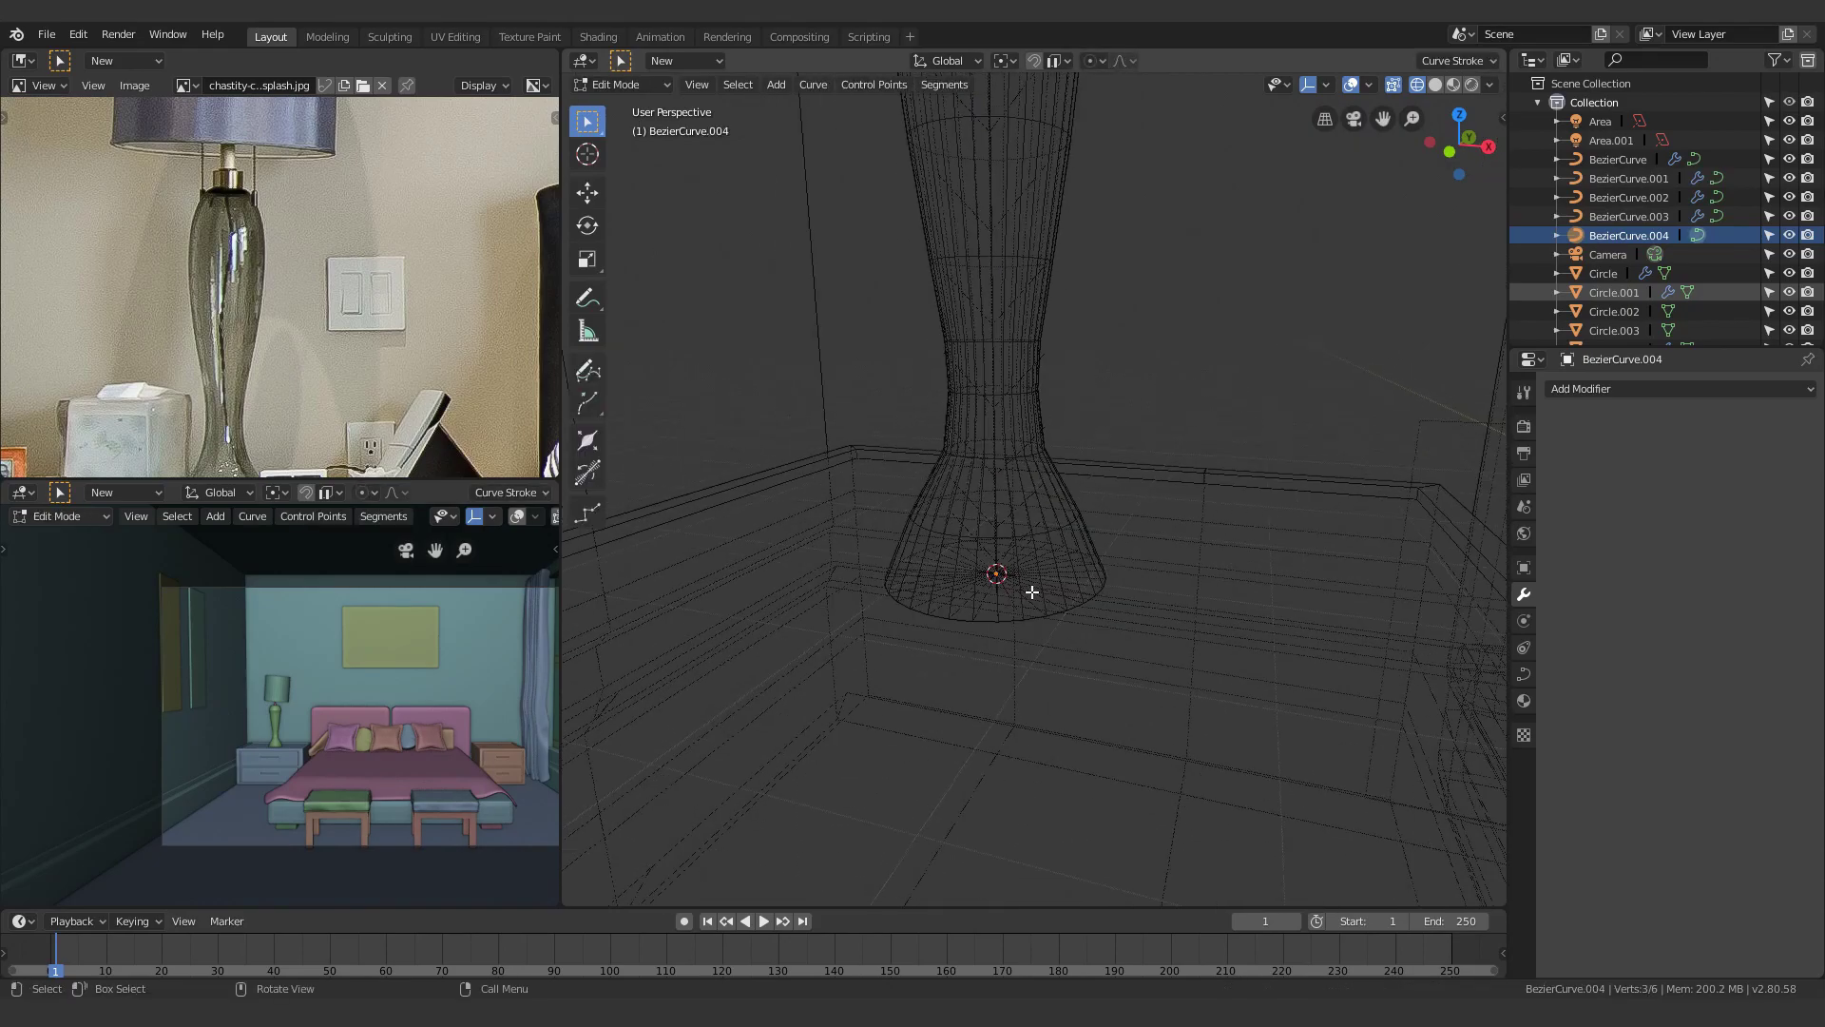
click(1103, 613)
scroll(1039, 501, up, 3)
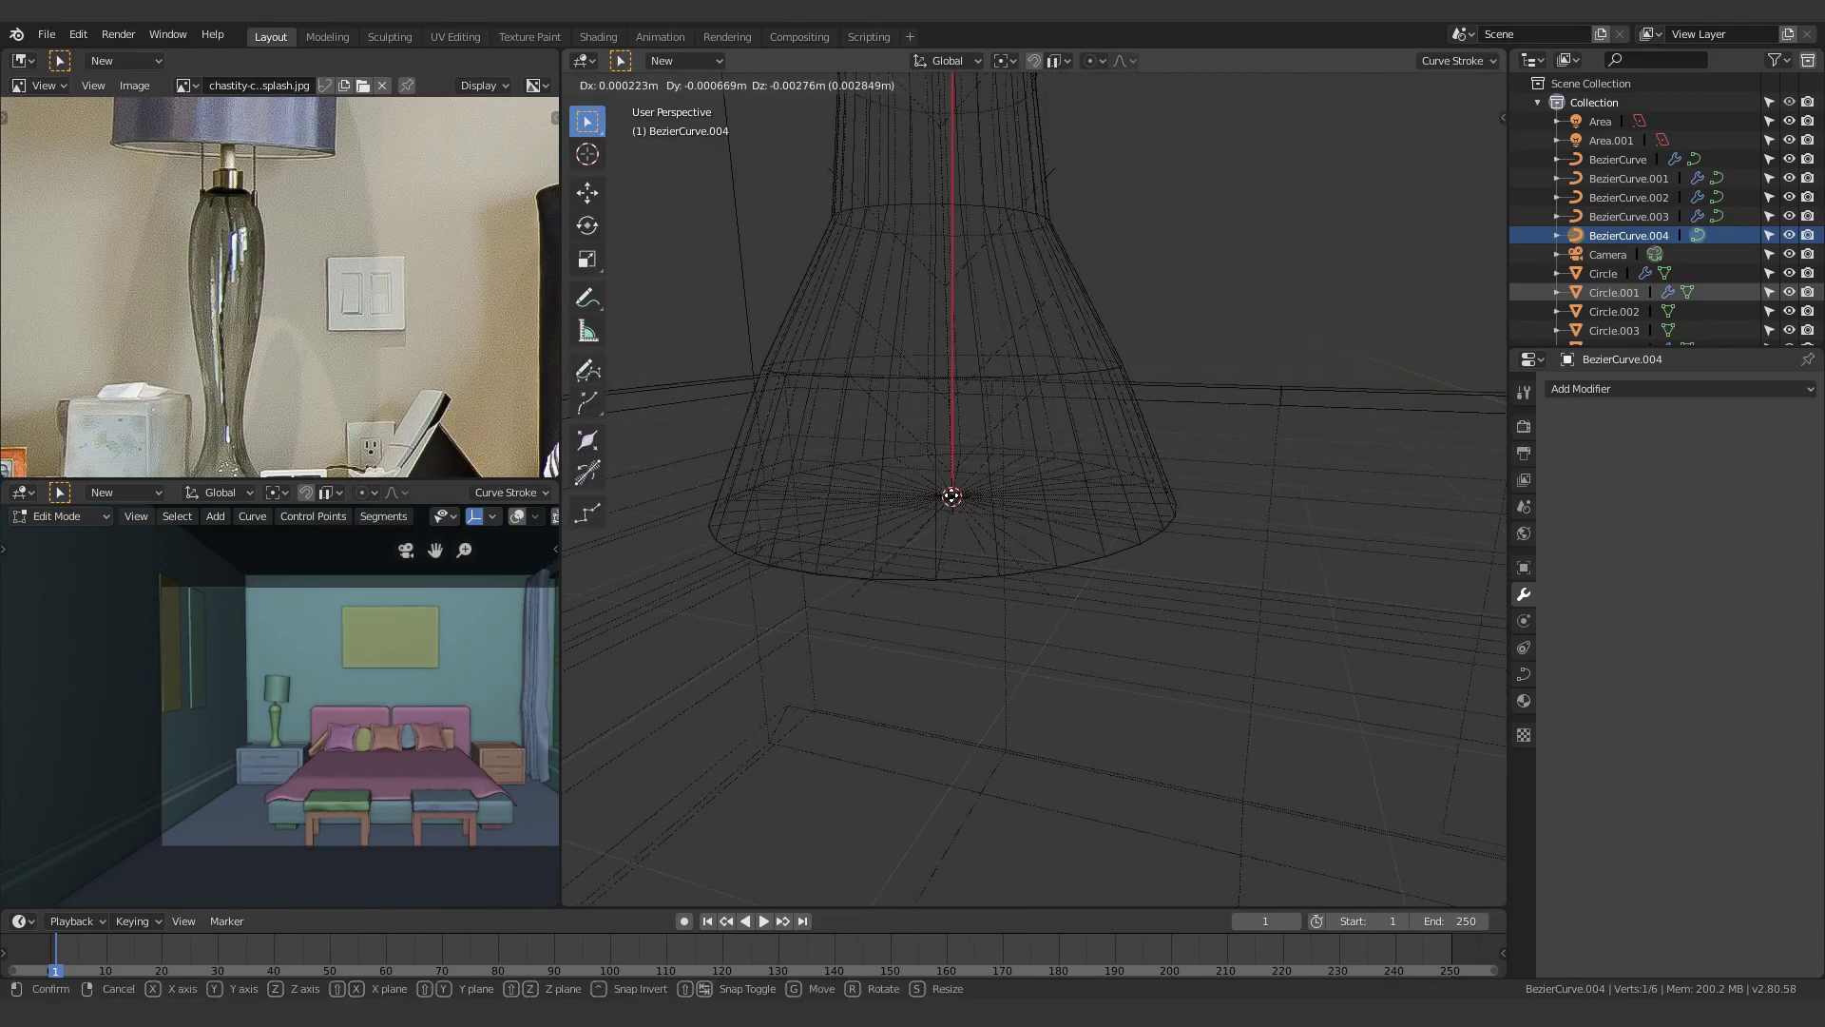
click(859, 473)
scroll(884, 486, down, 4)
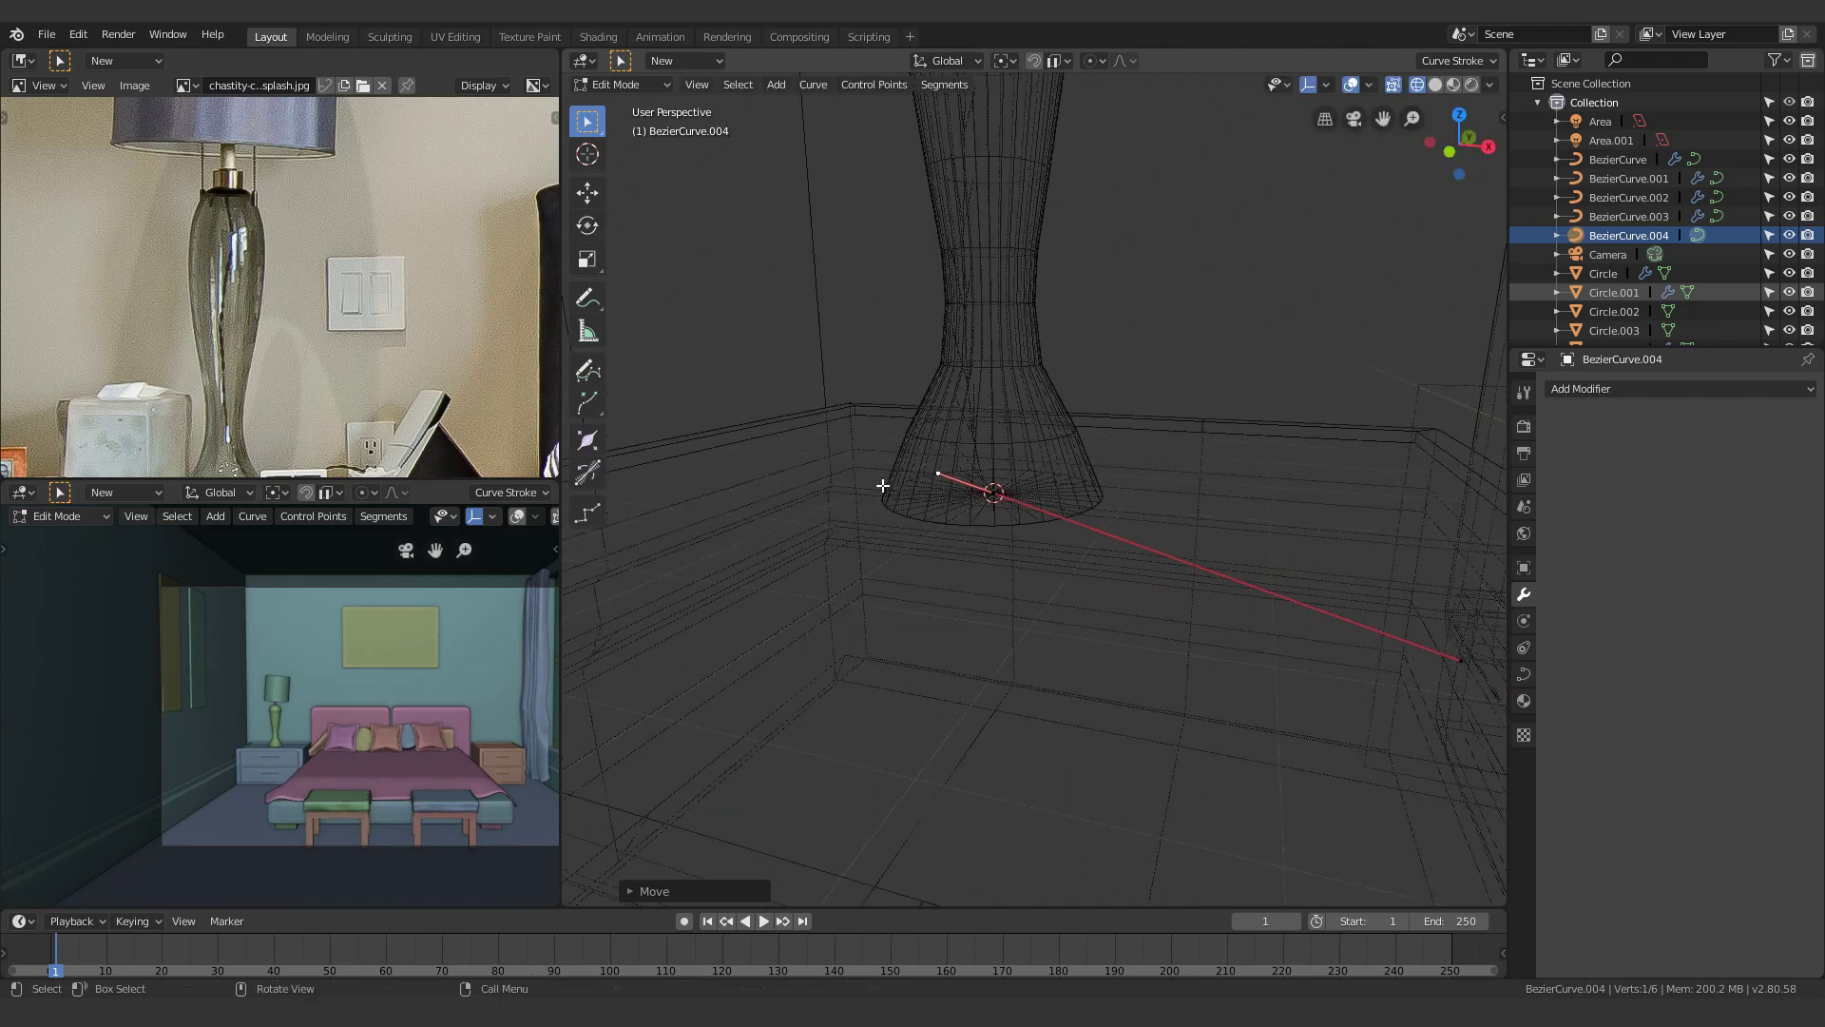
Extrude a new curve point from the lamp's foot outward to the nightstand's back edge
middle_drag(897, 494, 867, 579)
shift+middle_drag(1143, 481, 1001, 483)
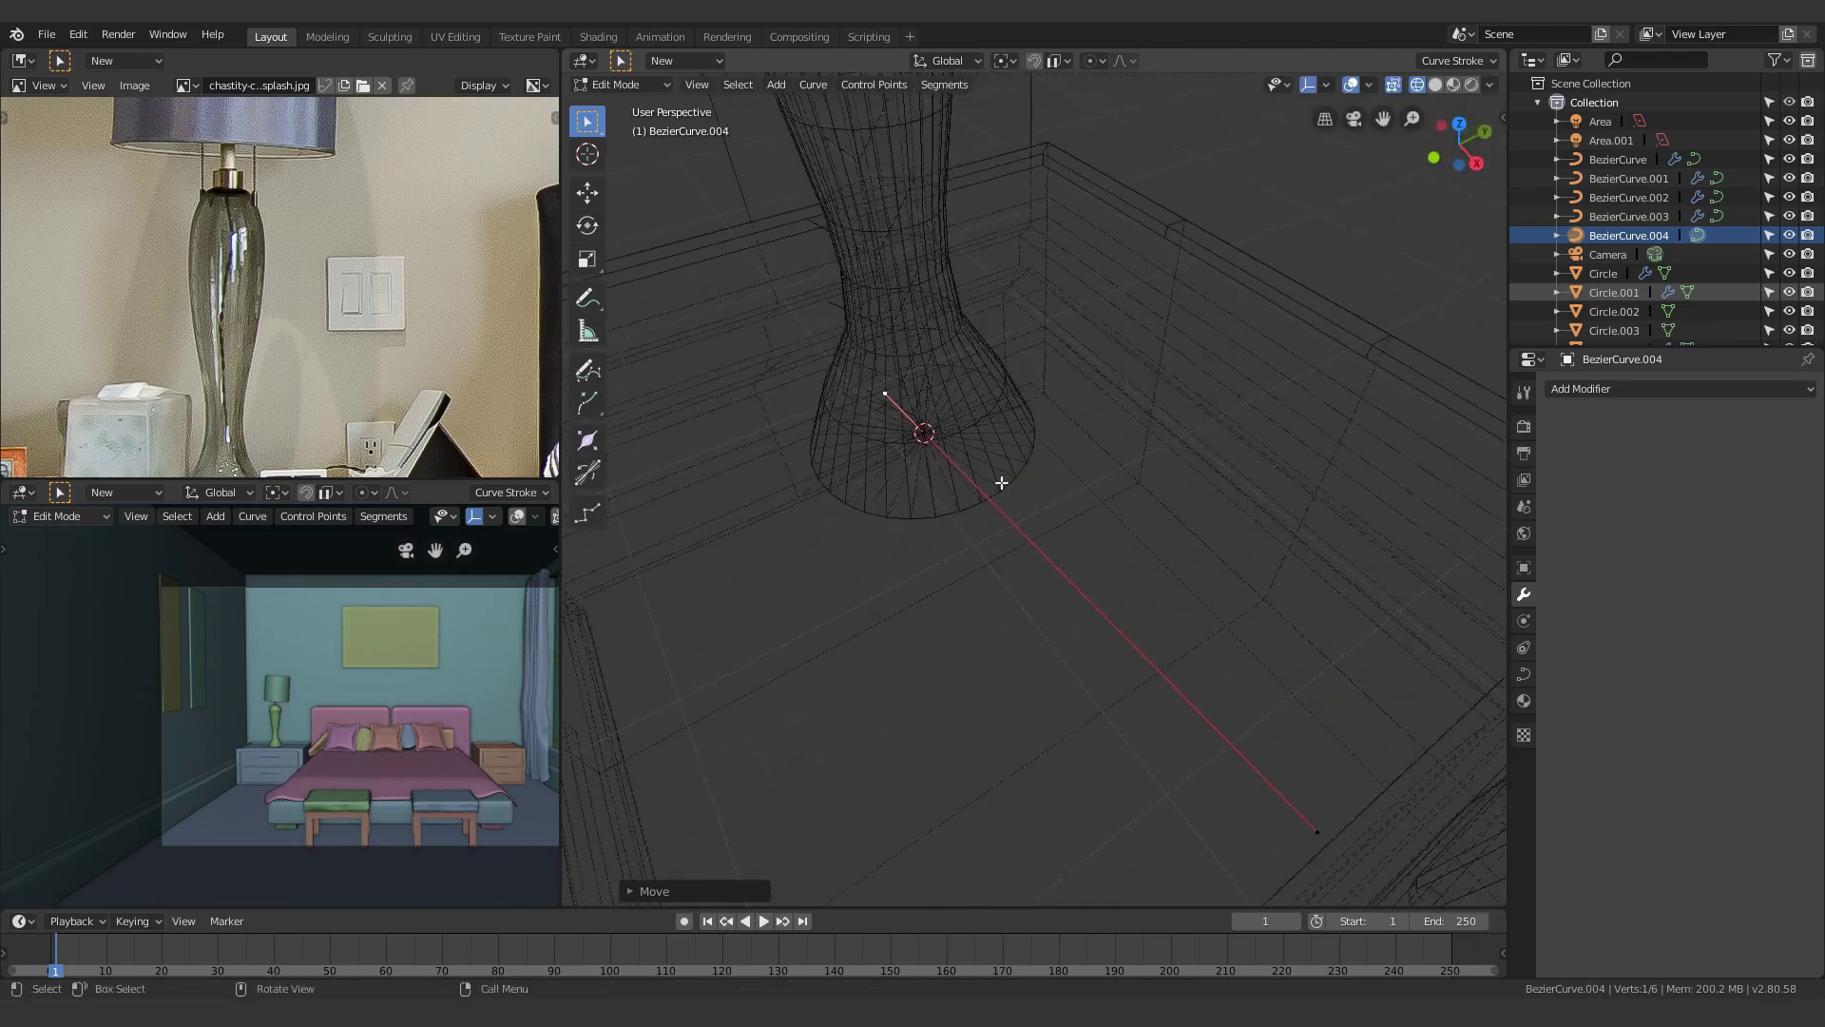
click(568, 434)
middle_drag(993, 594, 1179, 580)
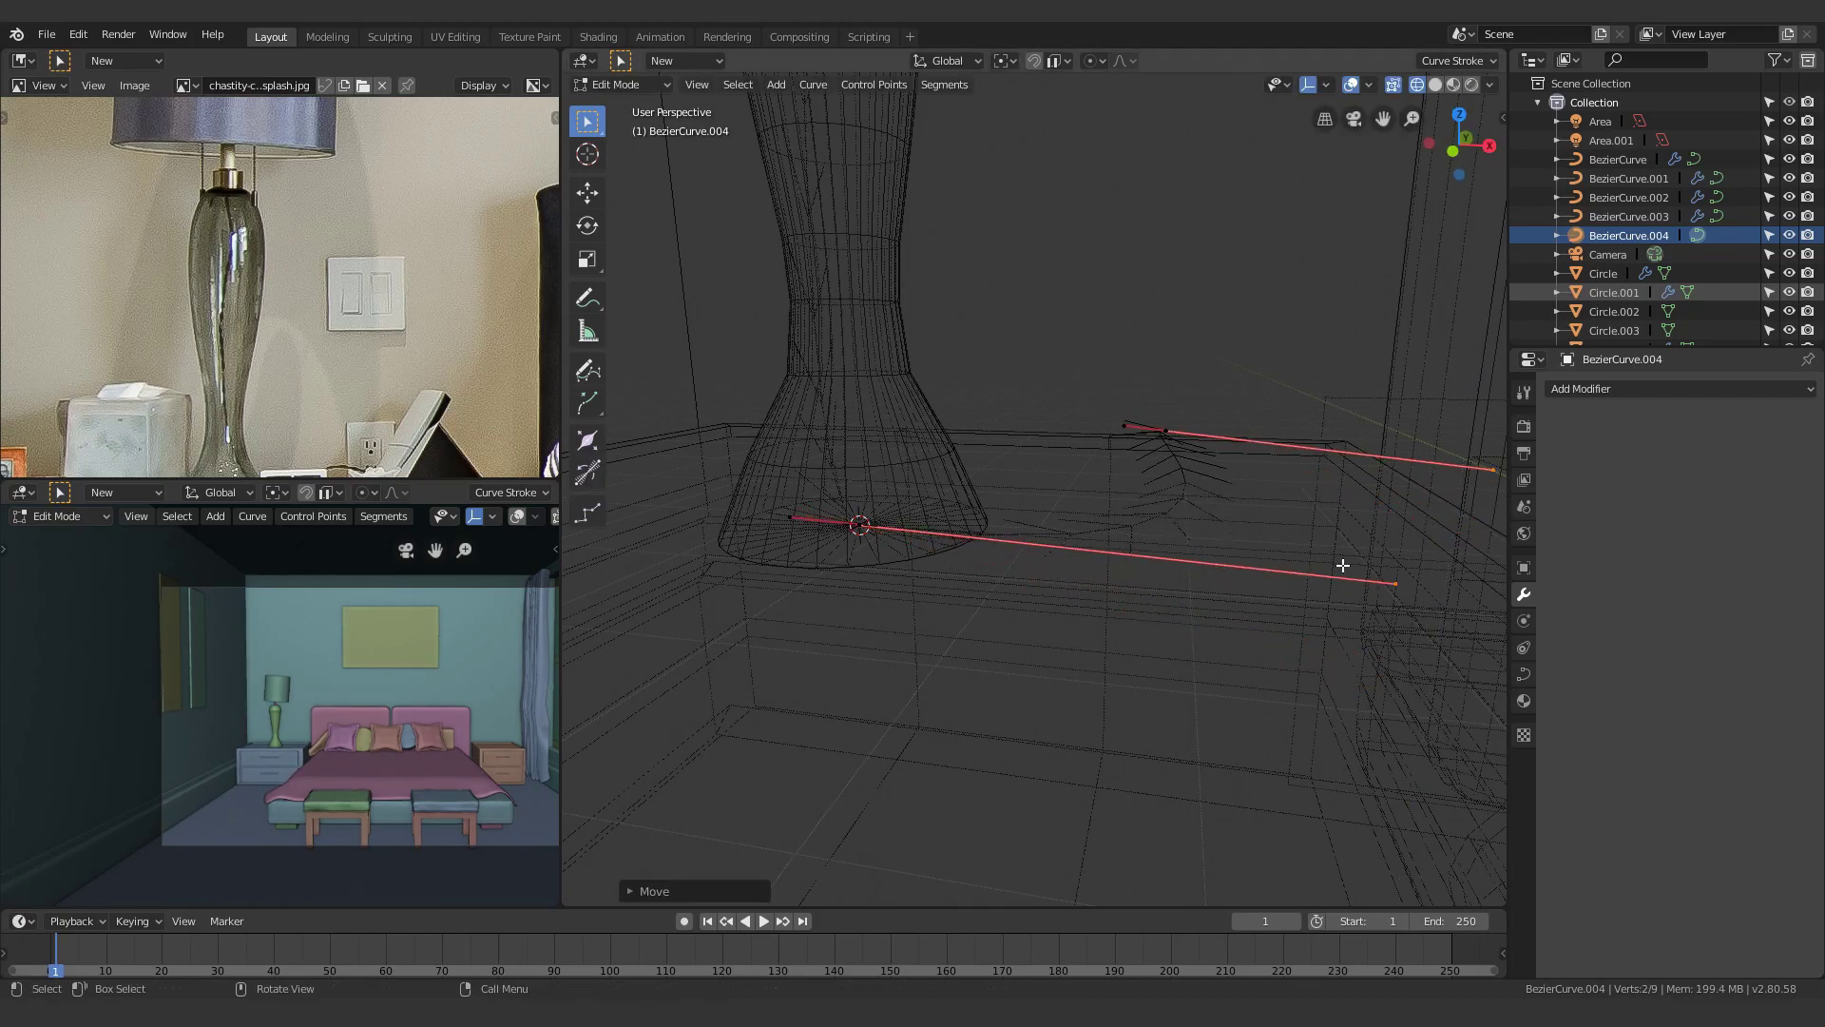
Return to solid display, adjust the new cord point's height along Z, and leave edit mode
key(shift+z)
scroll(1306, 564, down, 3)
key(g)
key(z)
key(Tab)
scroll(1118, 588, up, 2)
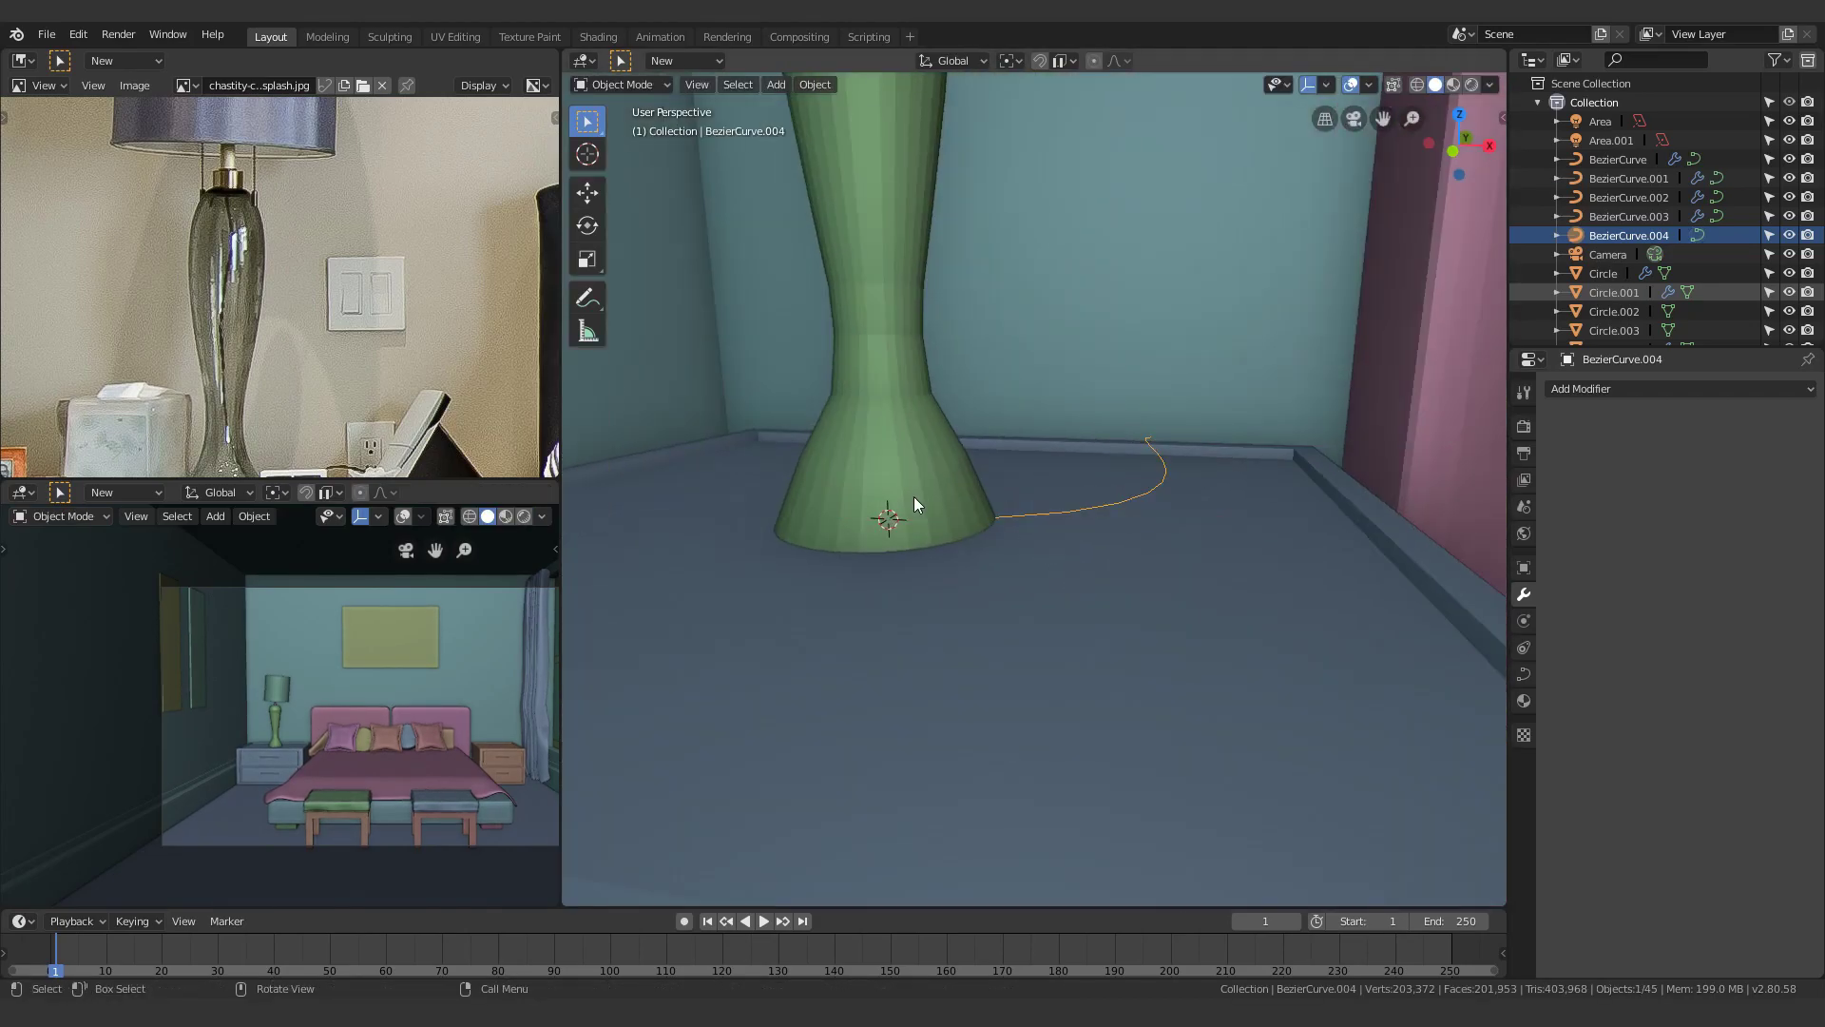
Give the cord curve a thin round thickness with its bevel depth
shift+middle_drag(916, 501, 971, 572)
click(1524, 674)
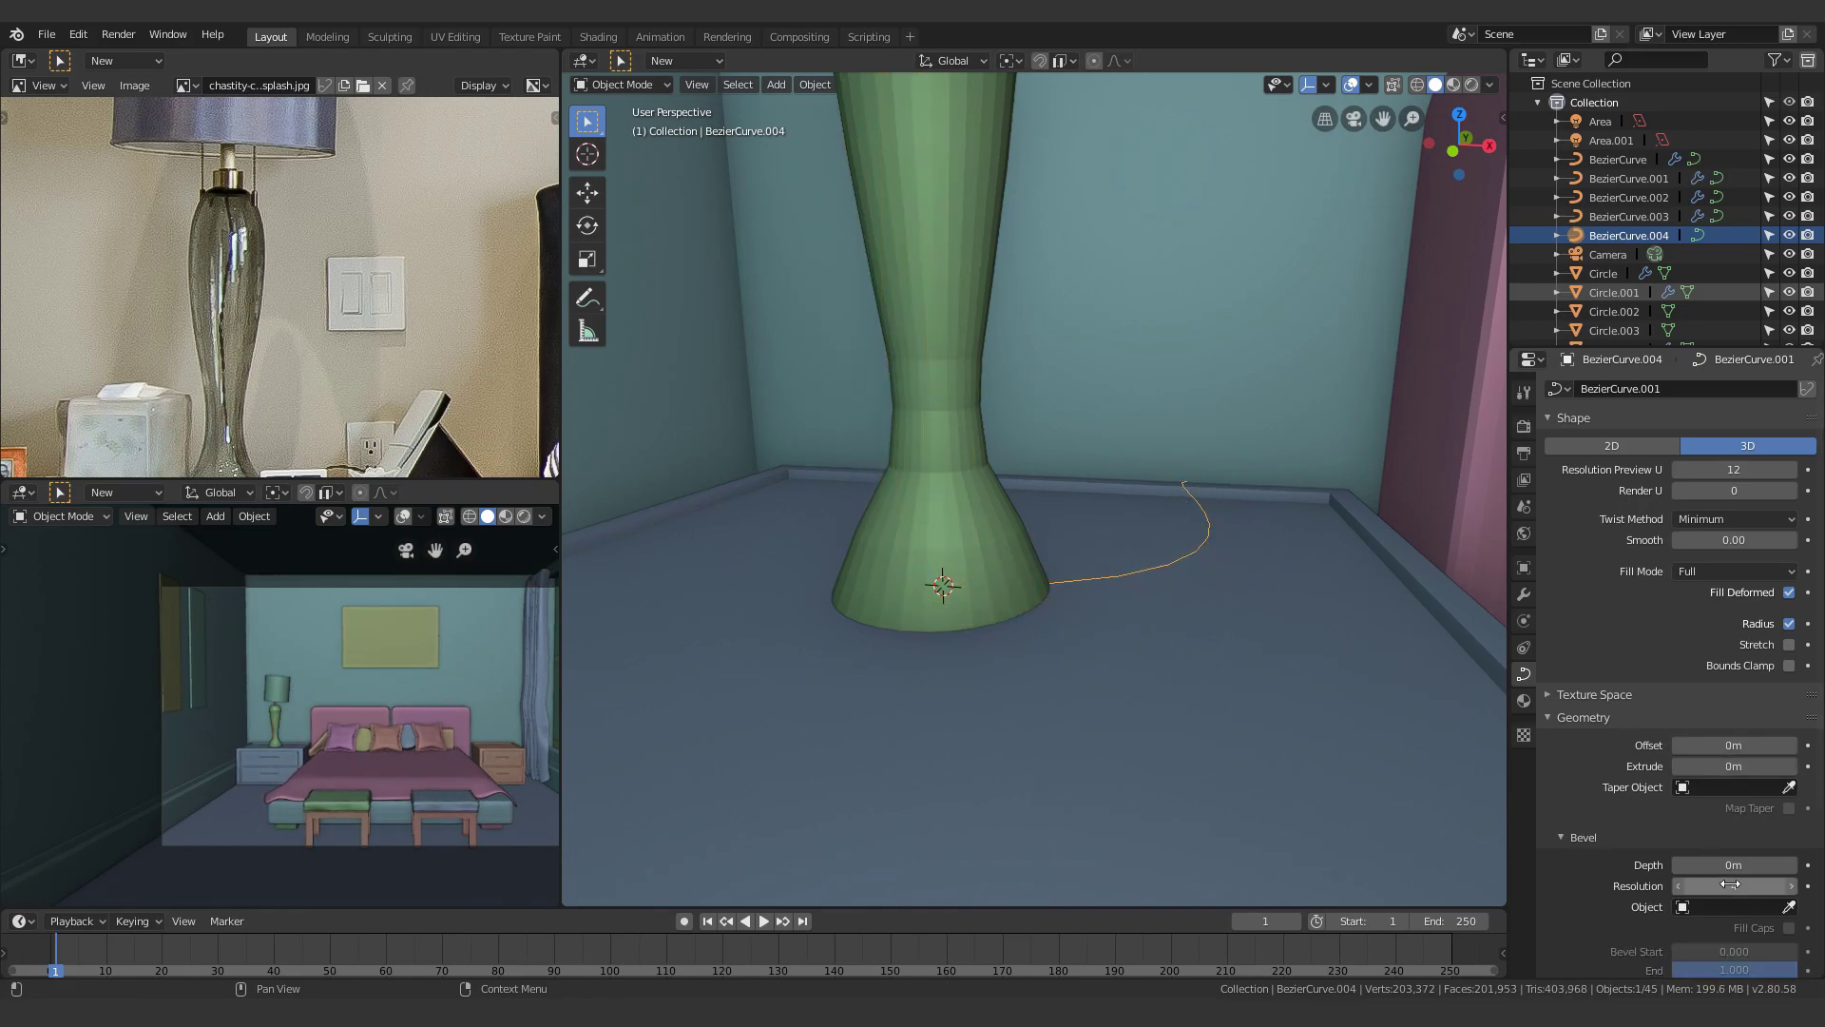
middle_drag(1051, 635, 1003, 618)
Select eight evenly spaced vertices around the lamp body's bottom rim in wireframe, following the reference photo
click(998, 594)
mouse_move(1132, 558)
middle_down()
mouse_move(1197, 597)
mouse_move(1223, 567)
mouse_move(1030, 611)
mouse_move(1051, 681)
mouse_move(1006, 698)
mouse_move(1137, 420)
mouse_move(1113, 490)
mouse_move(1039, 466)
mouse_move(1233, 472)
mouse_move(1161, 447)
mouse_move(1046, 520)
mouse_move(1084, 653)
middle_up()
key(Tab)
key(z)
click(1175, 462)
click(1044, 520)
scroll(1084, 652, up, 2)
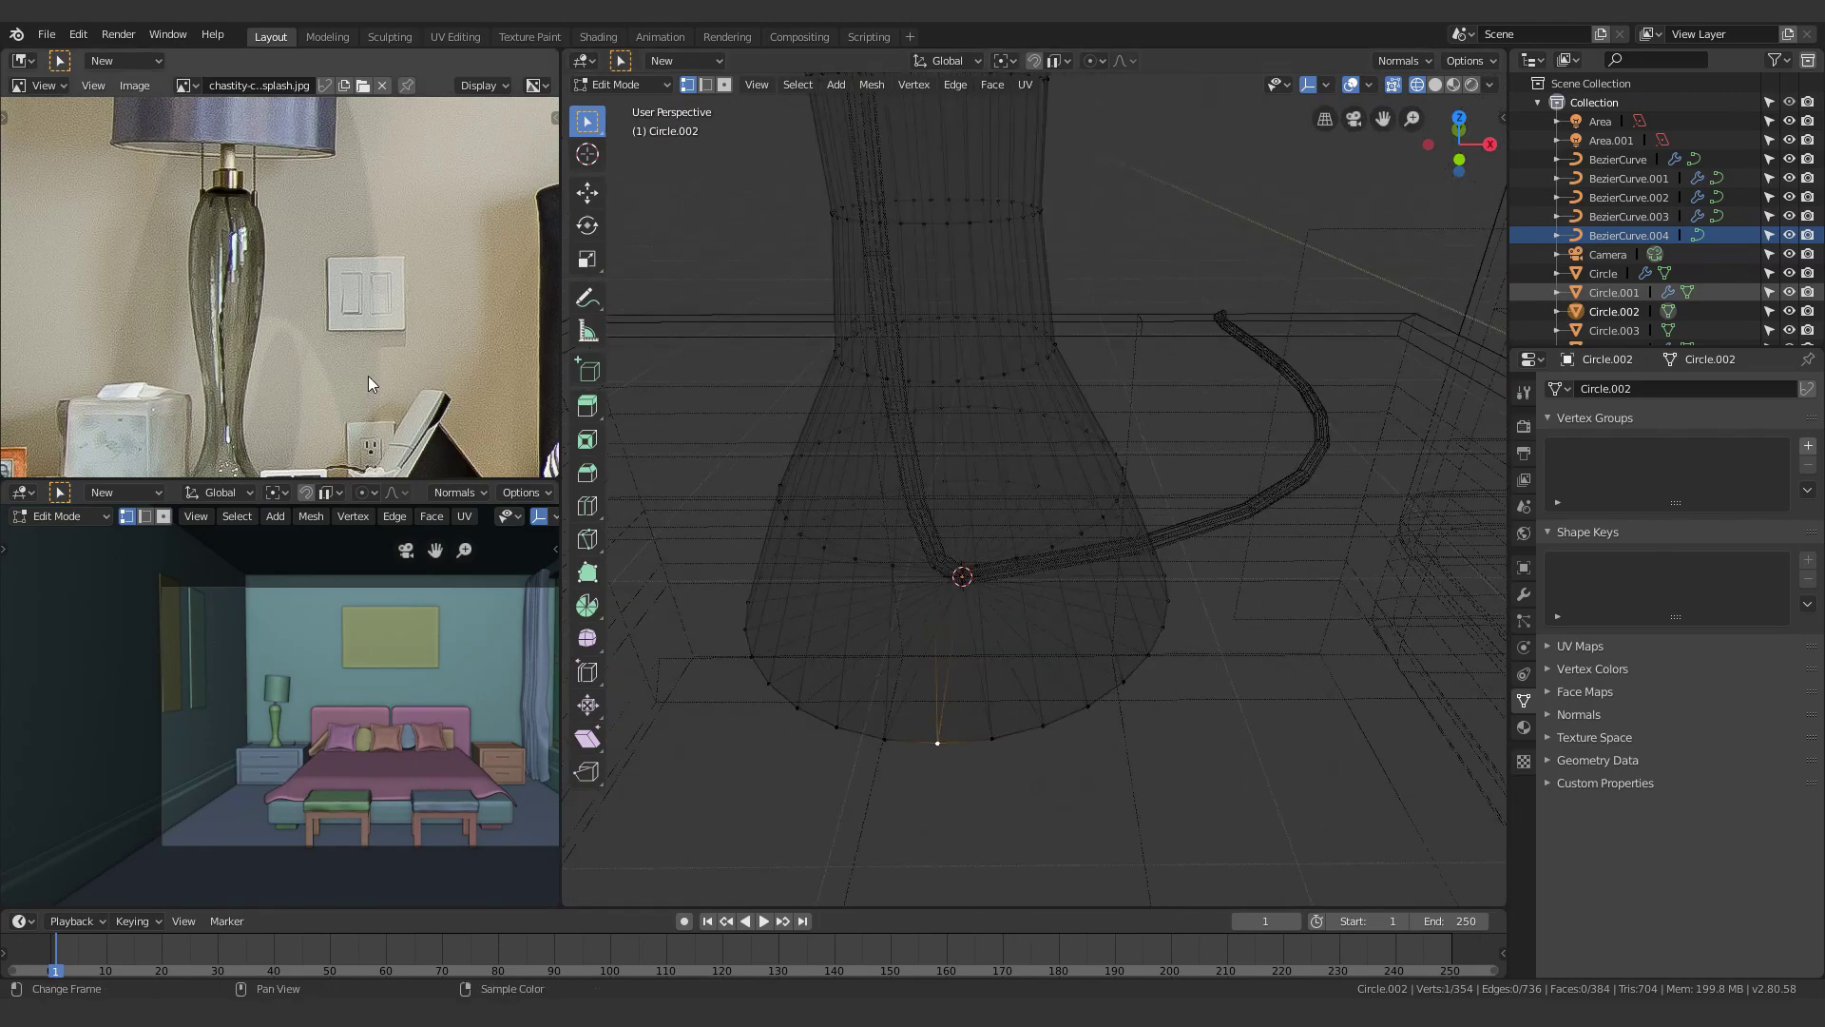
middle_drag(366, 349, 405, 249)
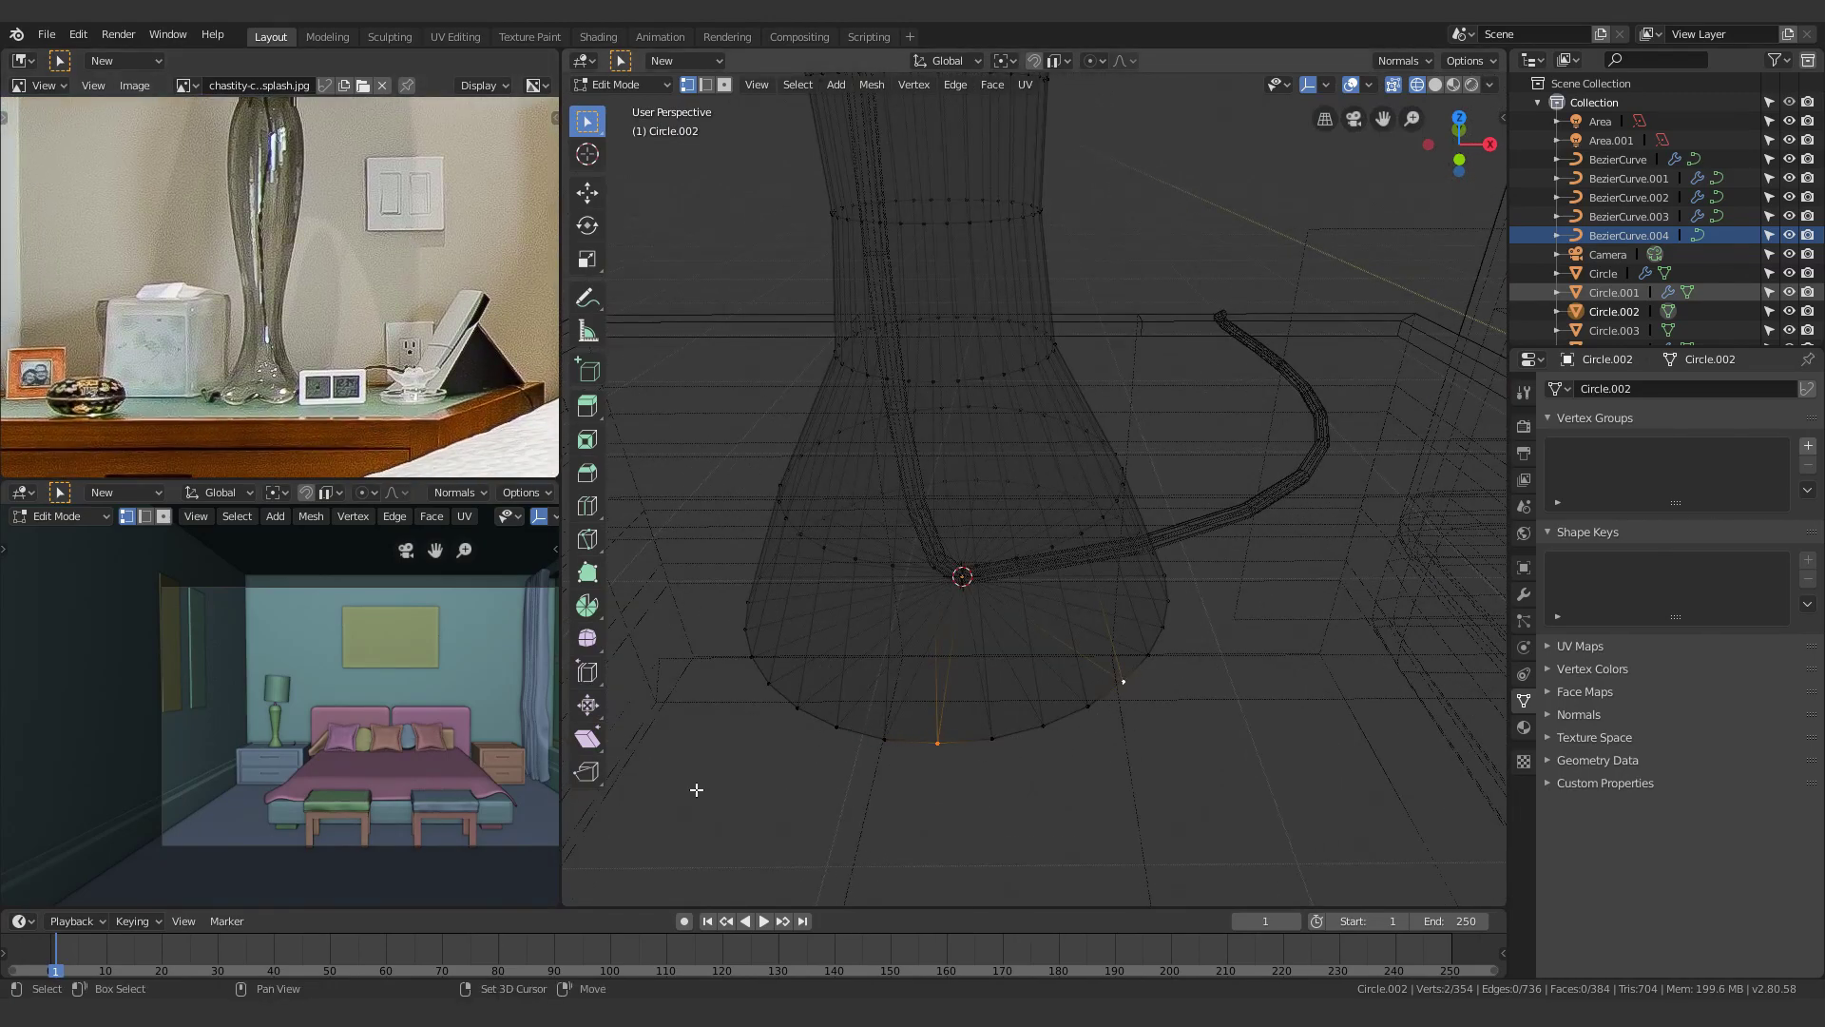
middle_drag(1207, 694, 876, 716)
shift+click(1025, 685)
middle_drag(1172, 622, 1012, 654)
shift+click(1128, 750)
middle_drag(1179, 761, 1080, 667)
shift+click(1120, 811)
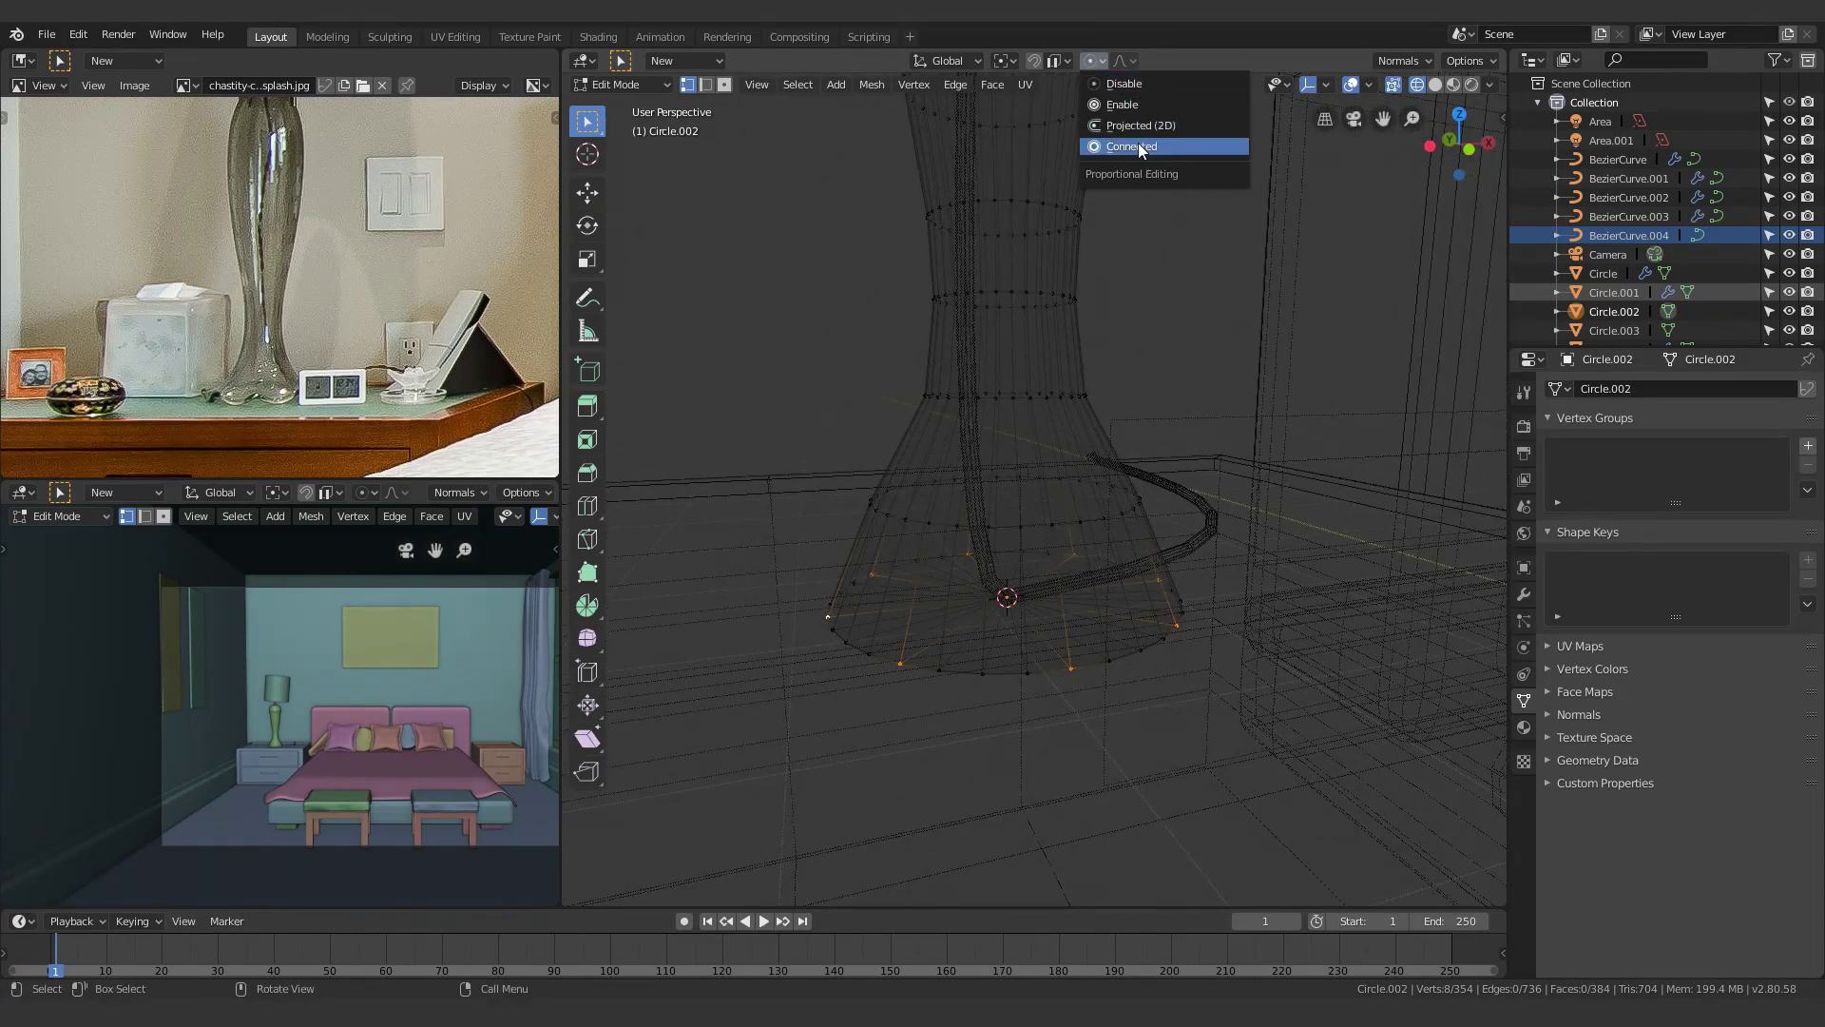
Raise the selected rim vertices along Z with connected proportional editing to scallop the foot, and return to object mode in solid display
click(1141, 148)
click(1126, 61)
key(g)
key(z)
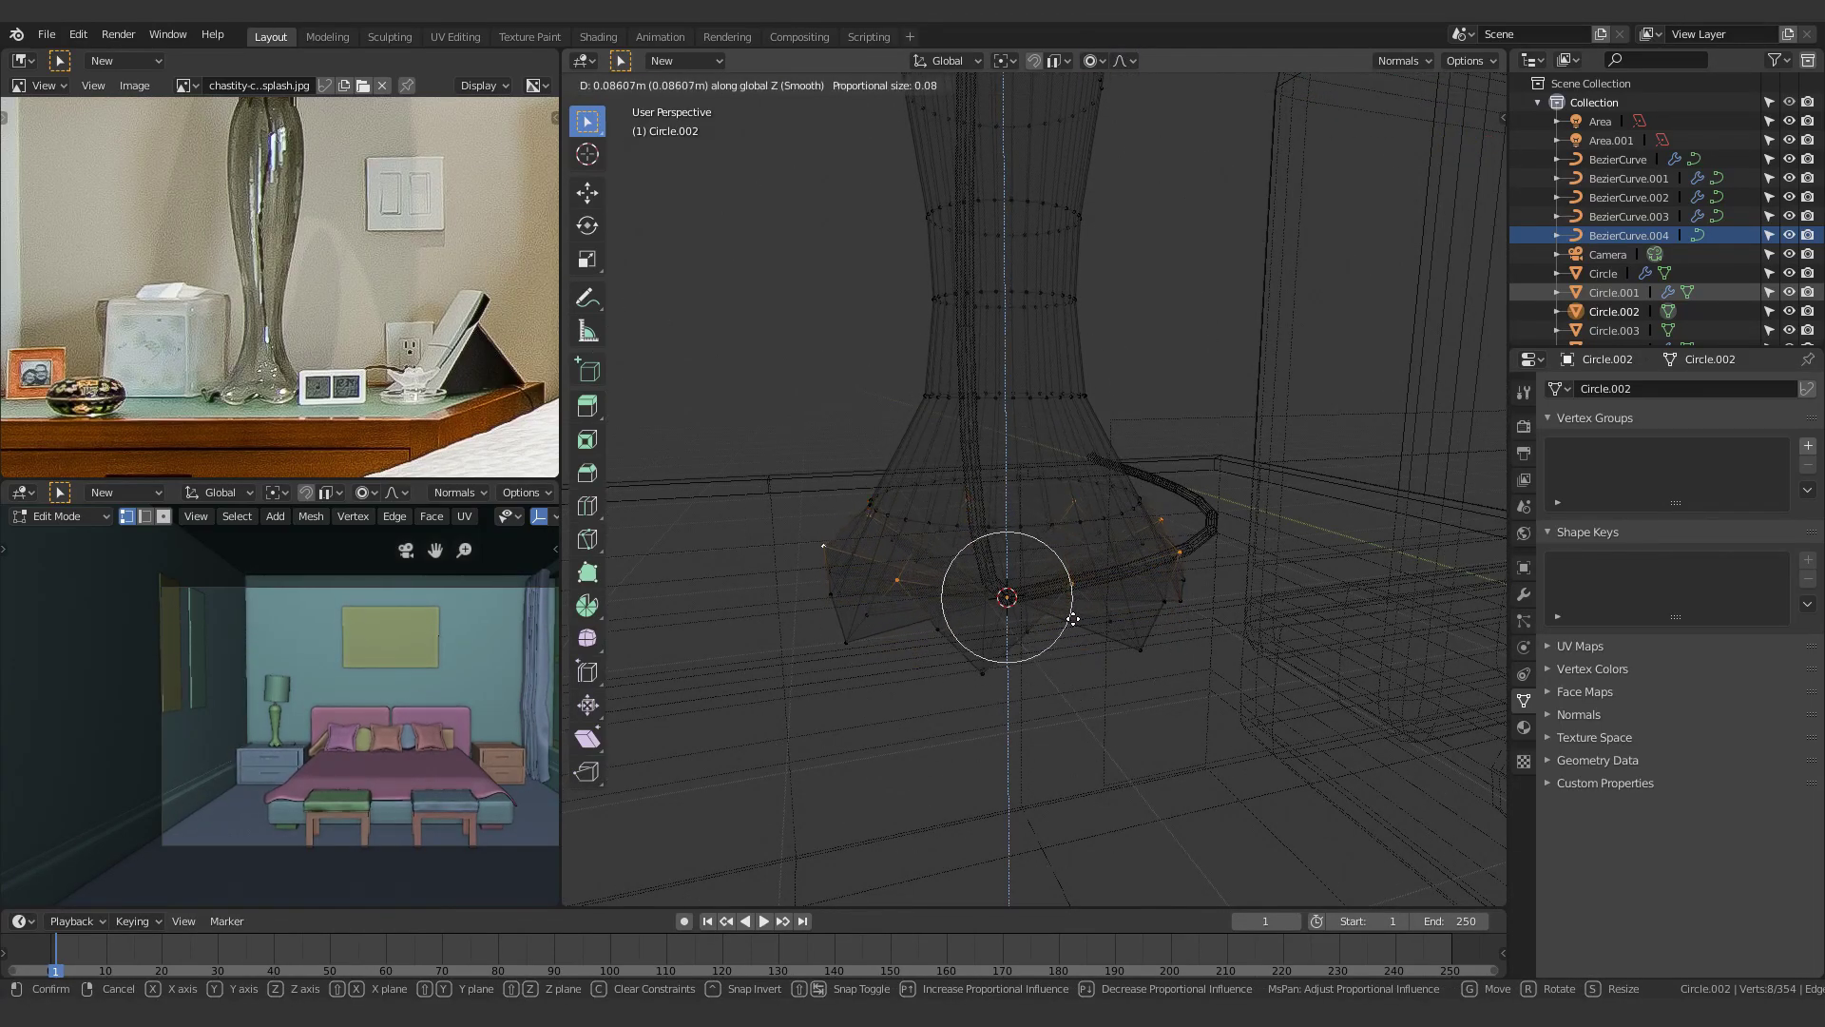
click(1063, 645)
key(Tab)
middle_drag(1144, 697, 1036, 643)
key(z)
click(1155, 665)
scroll(1171, 674, down, 4)
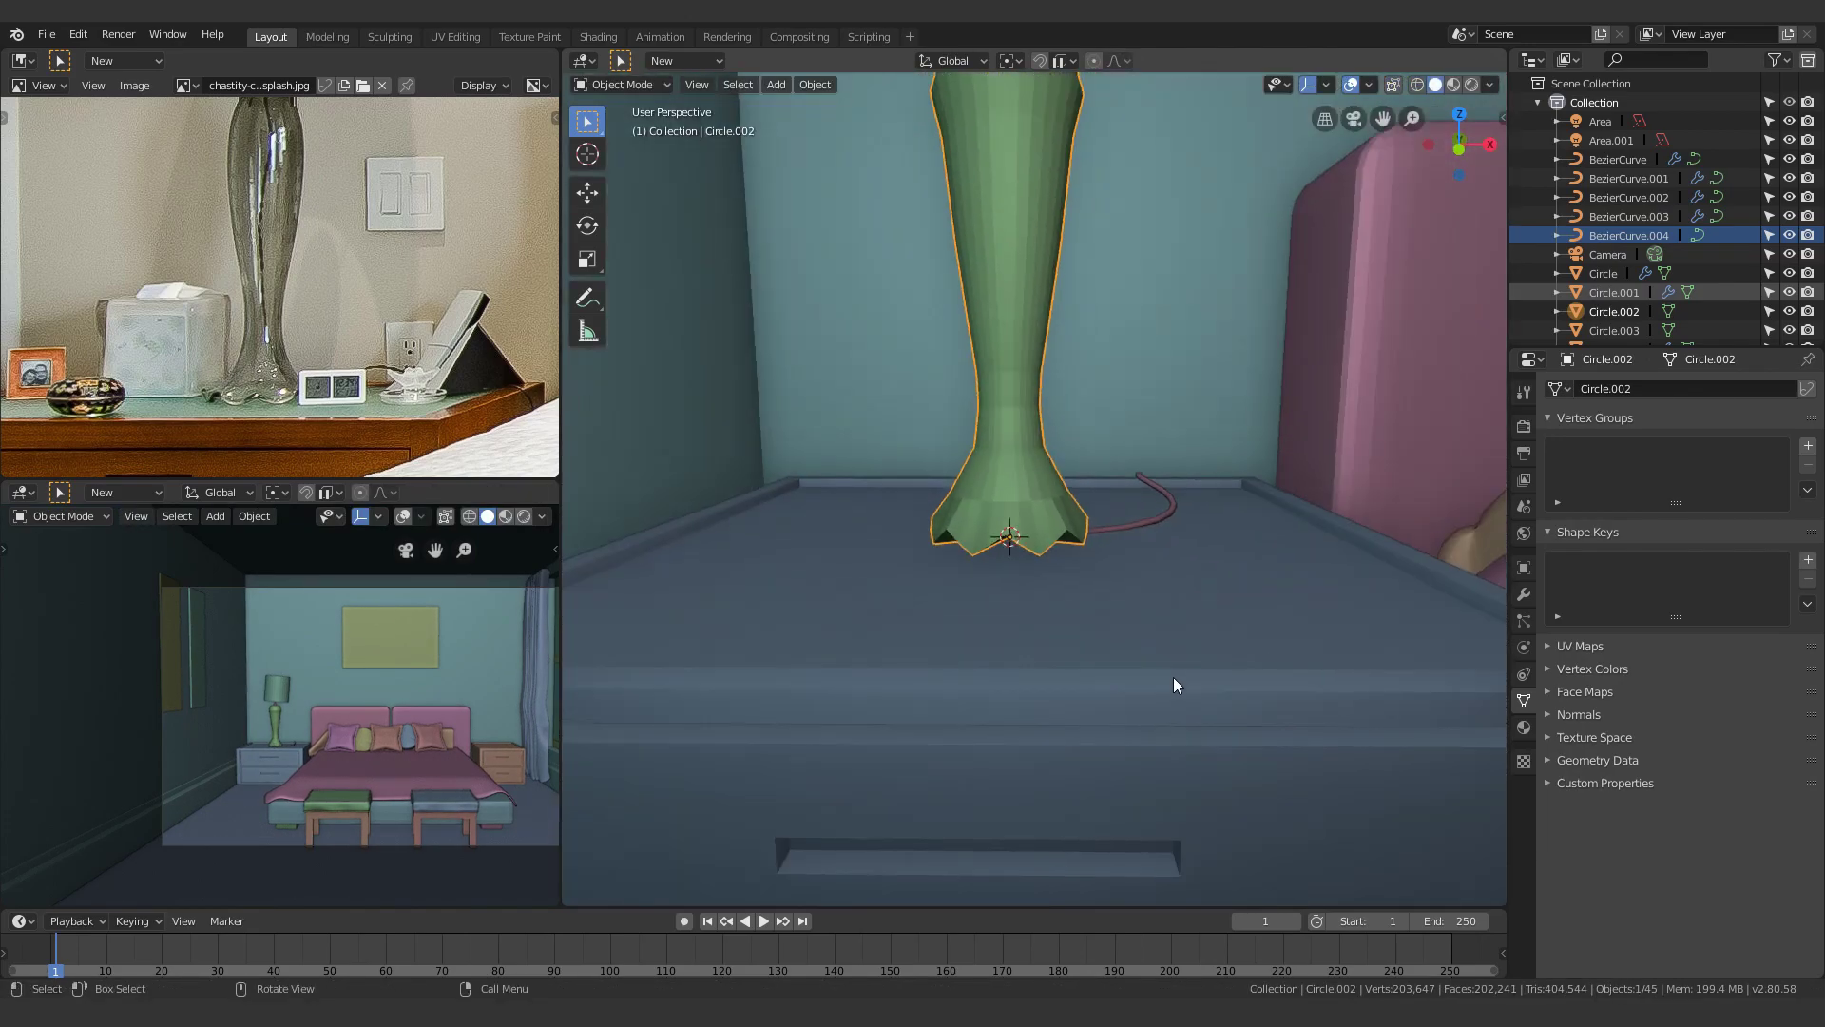
Add a level 1 subdivision surface to the lamp body
key(alt+a)
scroll(1093, 589, up, 3)
click(1050, 550)
key(ctrl+1)
scroll(1063, 534, down, 3)
scroll(1113, 470, up, 3)
scroll(1090, 464, down, 3)
scroll(1090, 464, up, 2)
Add a Bevel modifier to the lamp body and place it above the Subdivision modifier
click(1524, 594)
click(1604, 390)
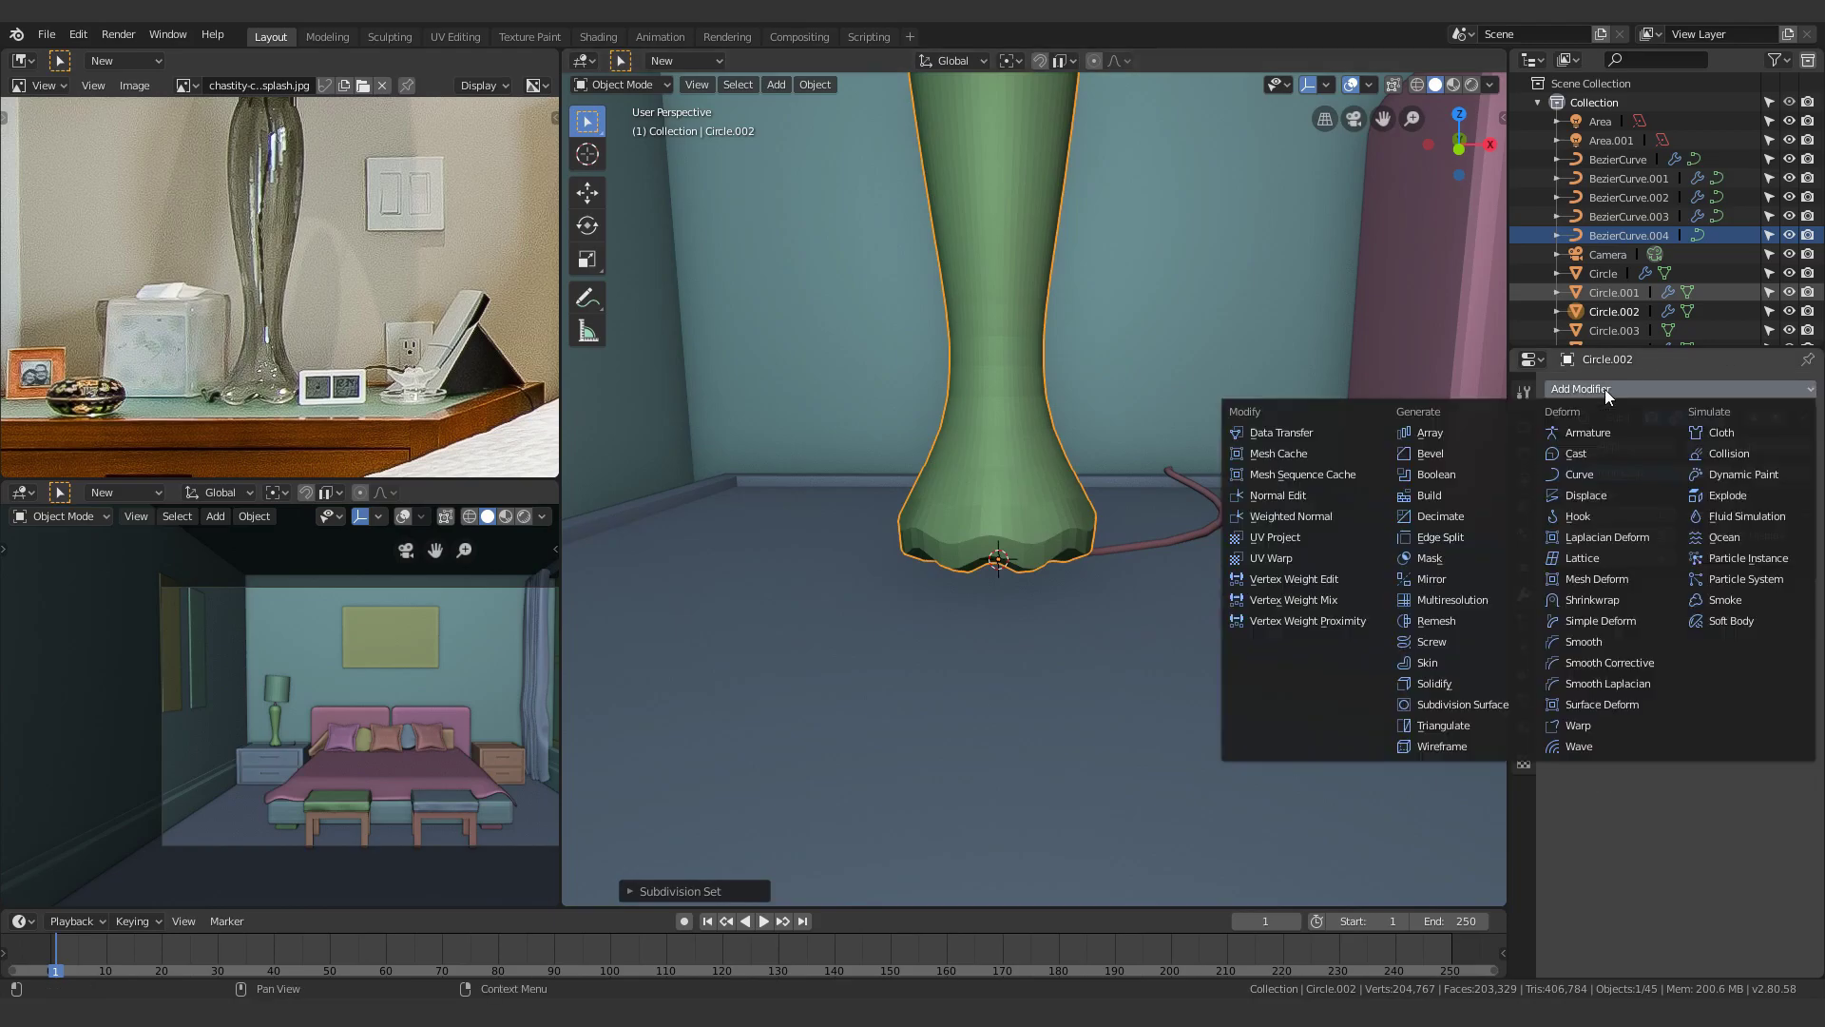
click(1462, 455)
click(1748, 593)
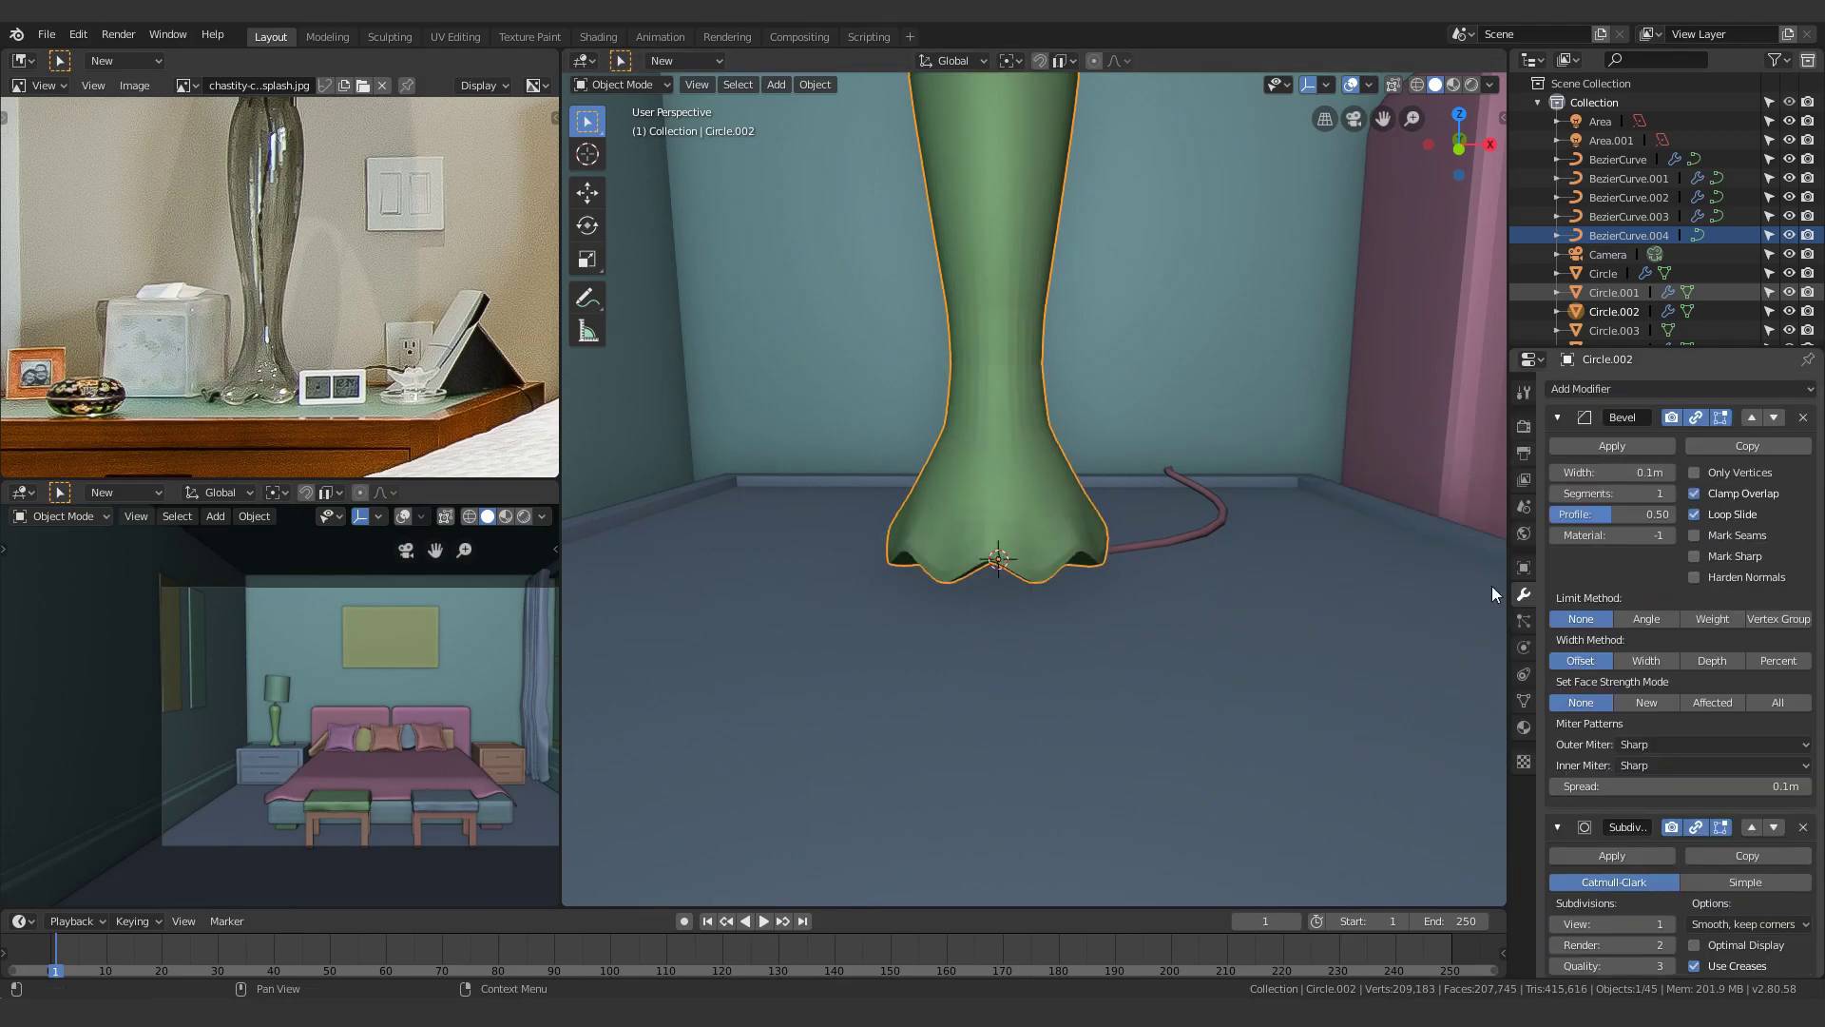
Rotate the lamp body about -31 degrees around Z and lower it slightly along Z onto the nightstand
middle_drag(1198, 571, 1141, 627)
click(1082, 671)
scroll(1082, 671, down, 5)
middle_drag(1055, 668, 945, 560)
scroll(966, 649, up, 6)
click(1030, 582)
key(r)
key(z)
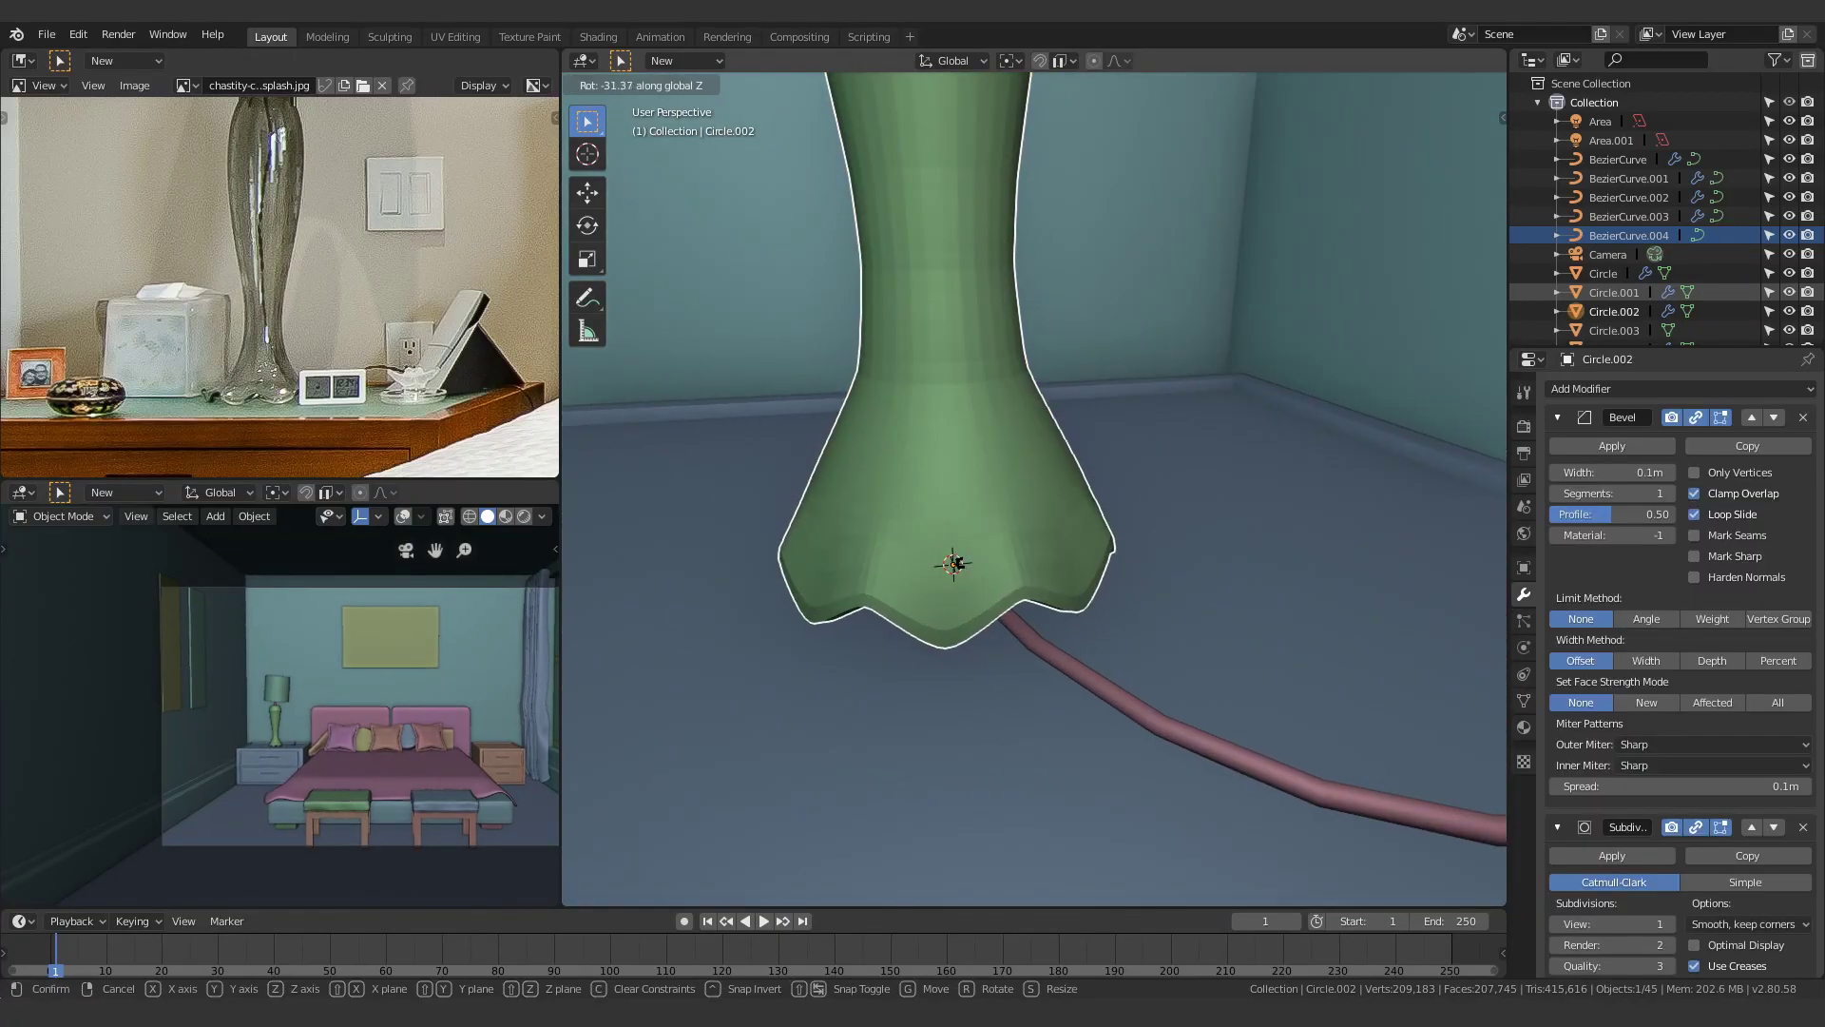
click(953, 563)
key(g)
key(z)
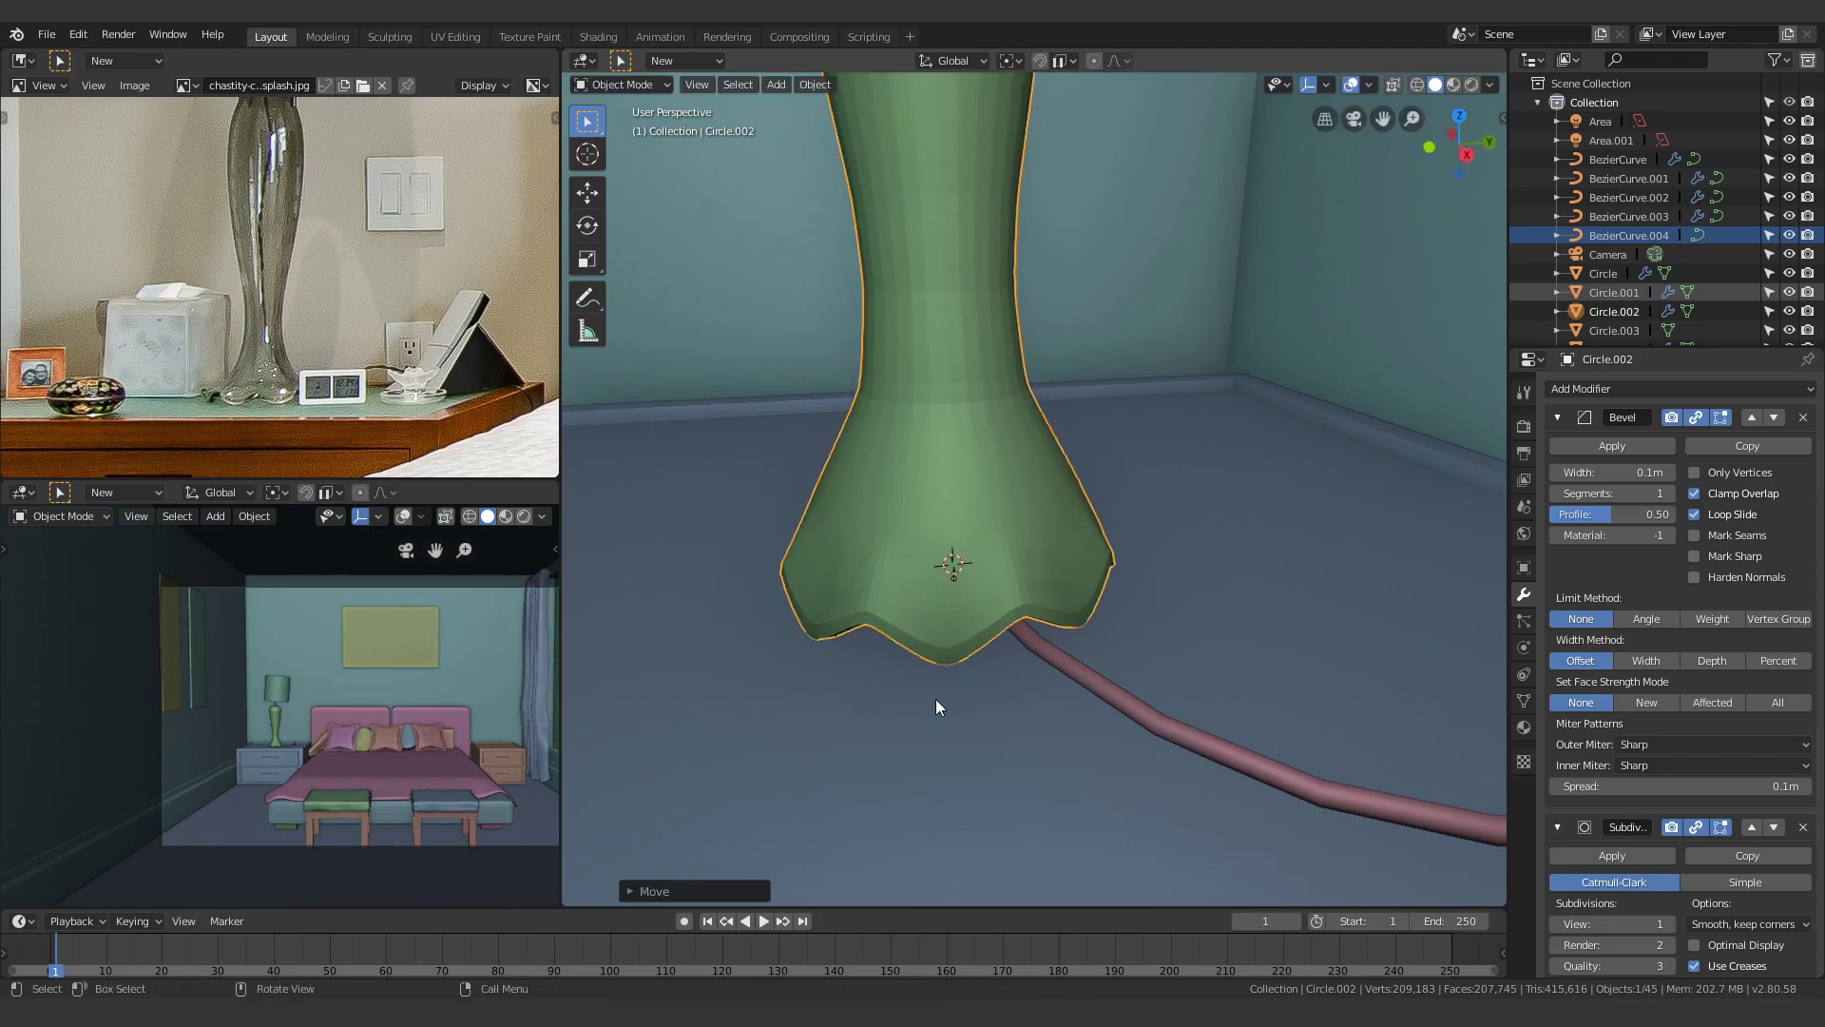
Lower the stem along Z so its collar sits on top of the lamp body
scroll(936, 703, down, 5)
click(967, 254)
scroll(969, 259, up, 5)
key(g)
key(z)
click(996, 351)
scroll(968, 437, down, 5)
scroll(1080, 390, up, 6)
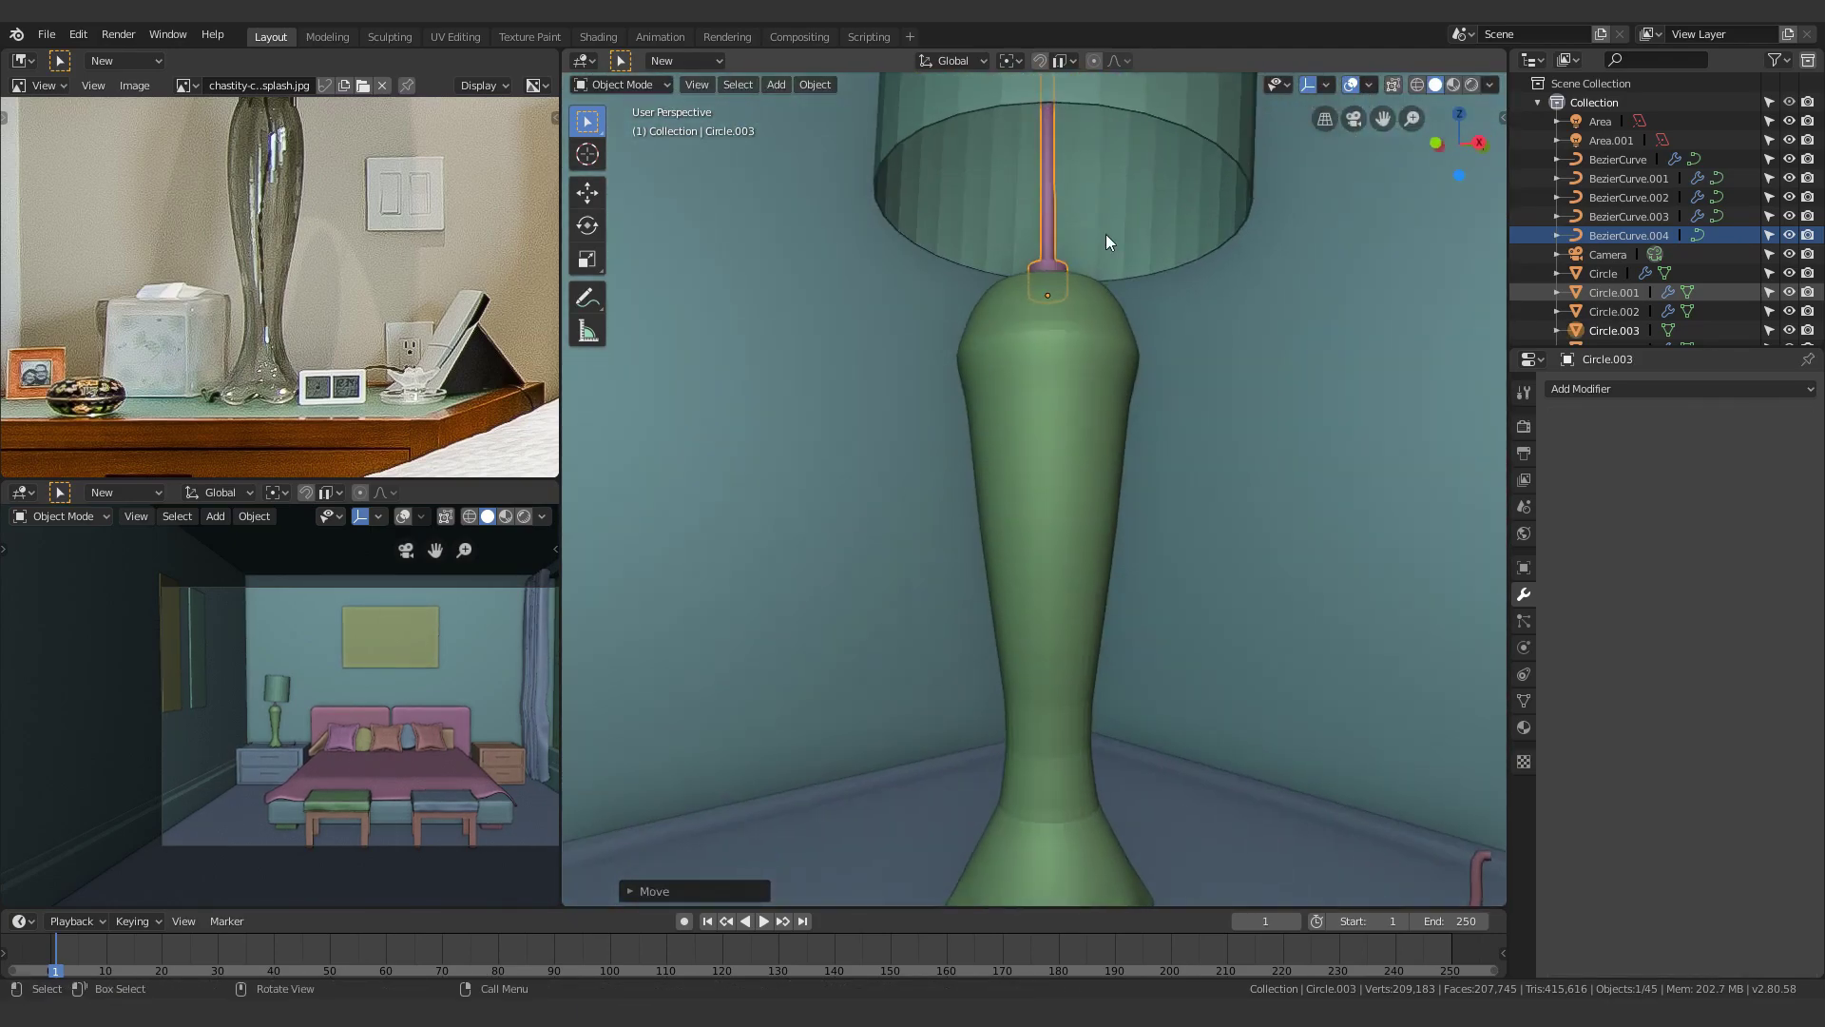
Try to move the stem and lampshade together along X
scroll(1112, 232, down, 3)
shift+click(1184, 215)
scroll(1123, 289, down, 3)
scroll(1057, 565, up, 5)
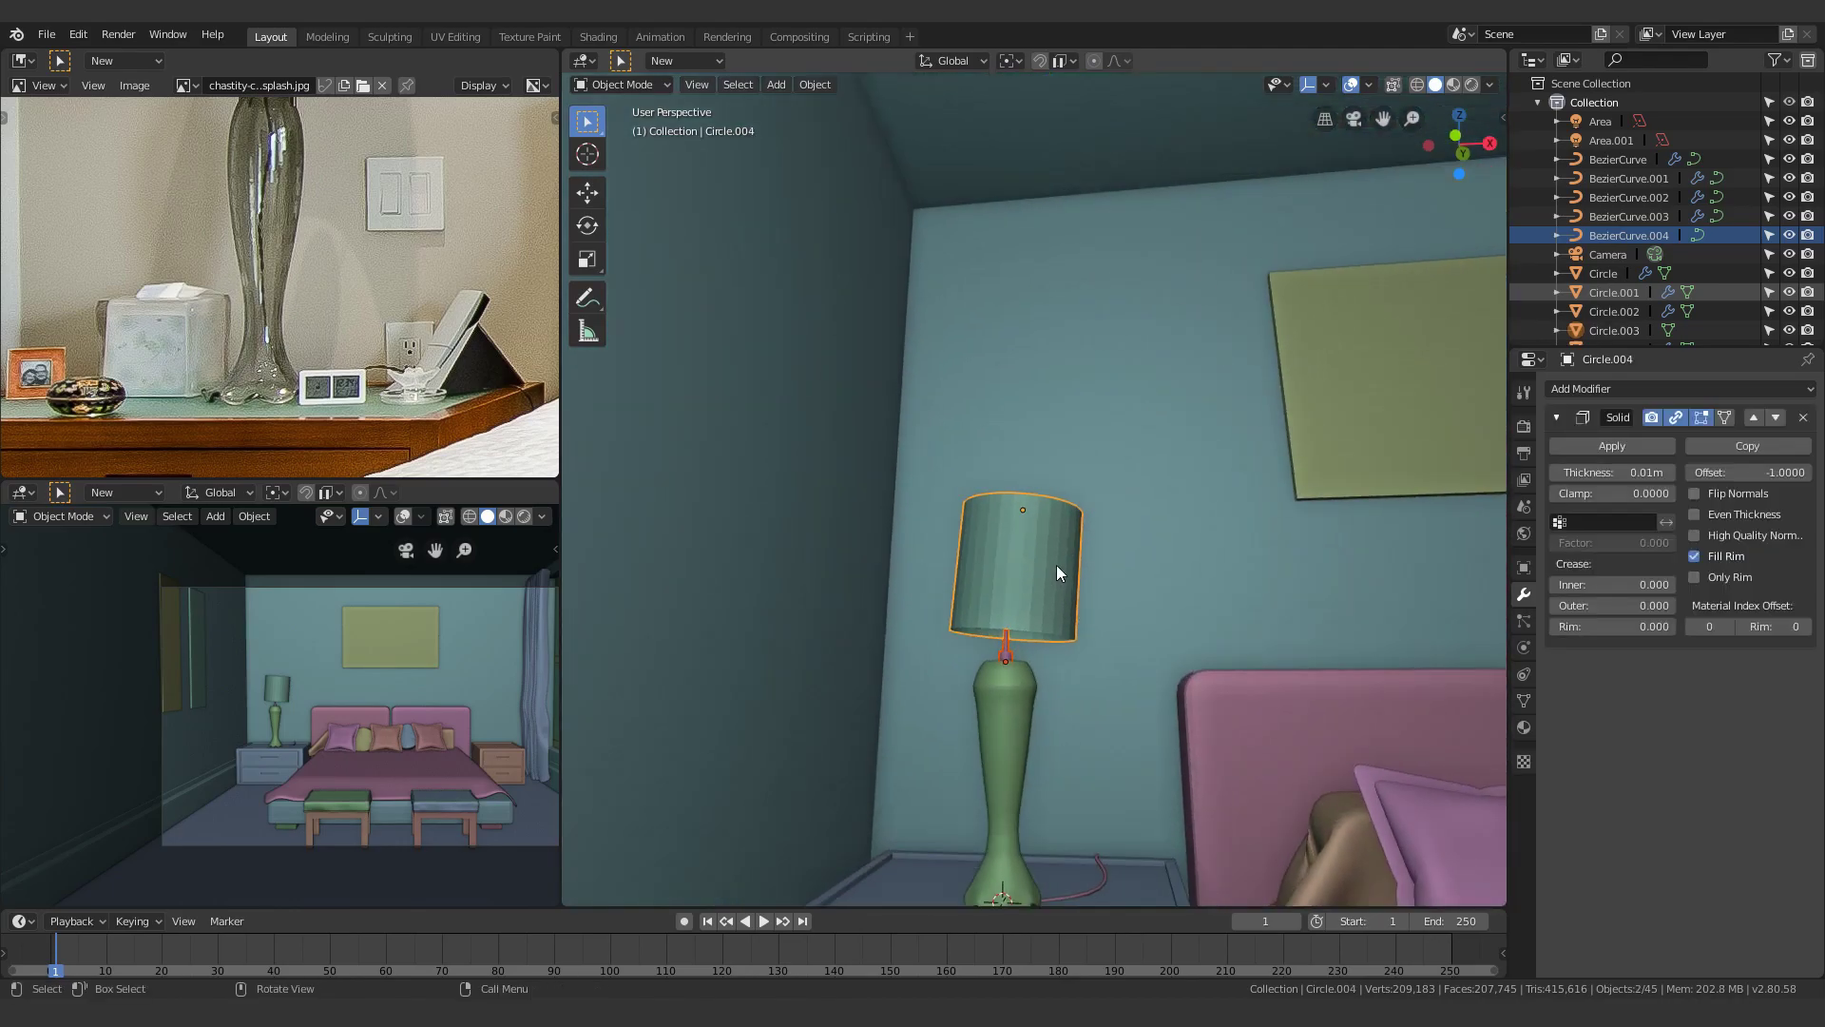
scroll(1057, 570, up, 2)
key(g)
key(x)
right_click(1069, 609)
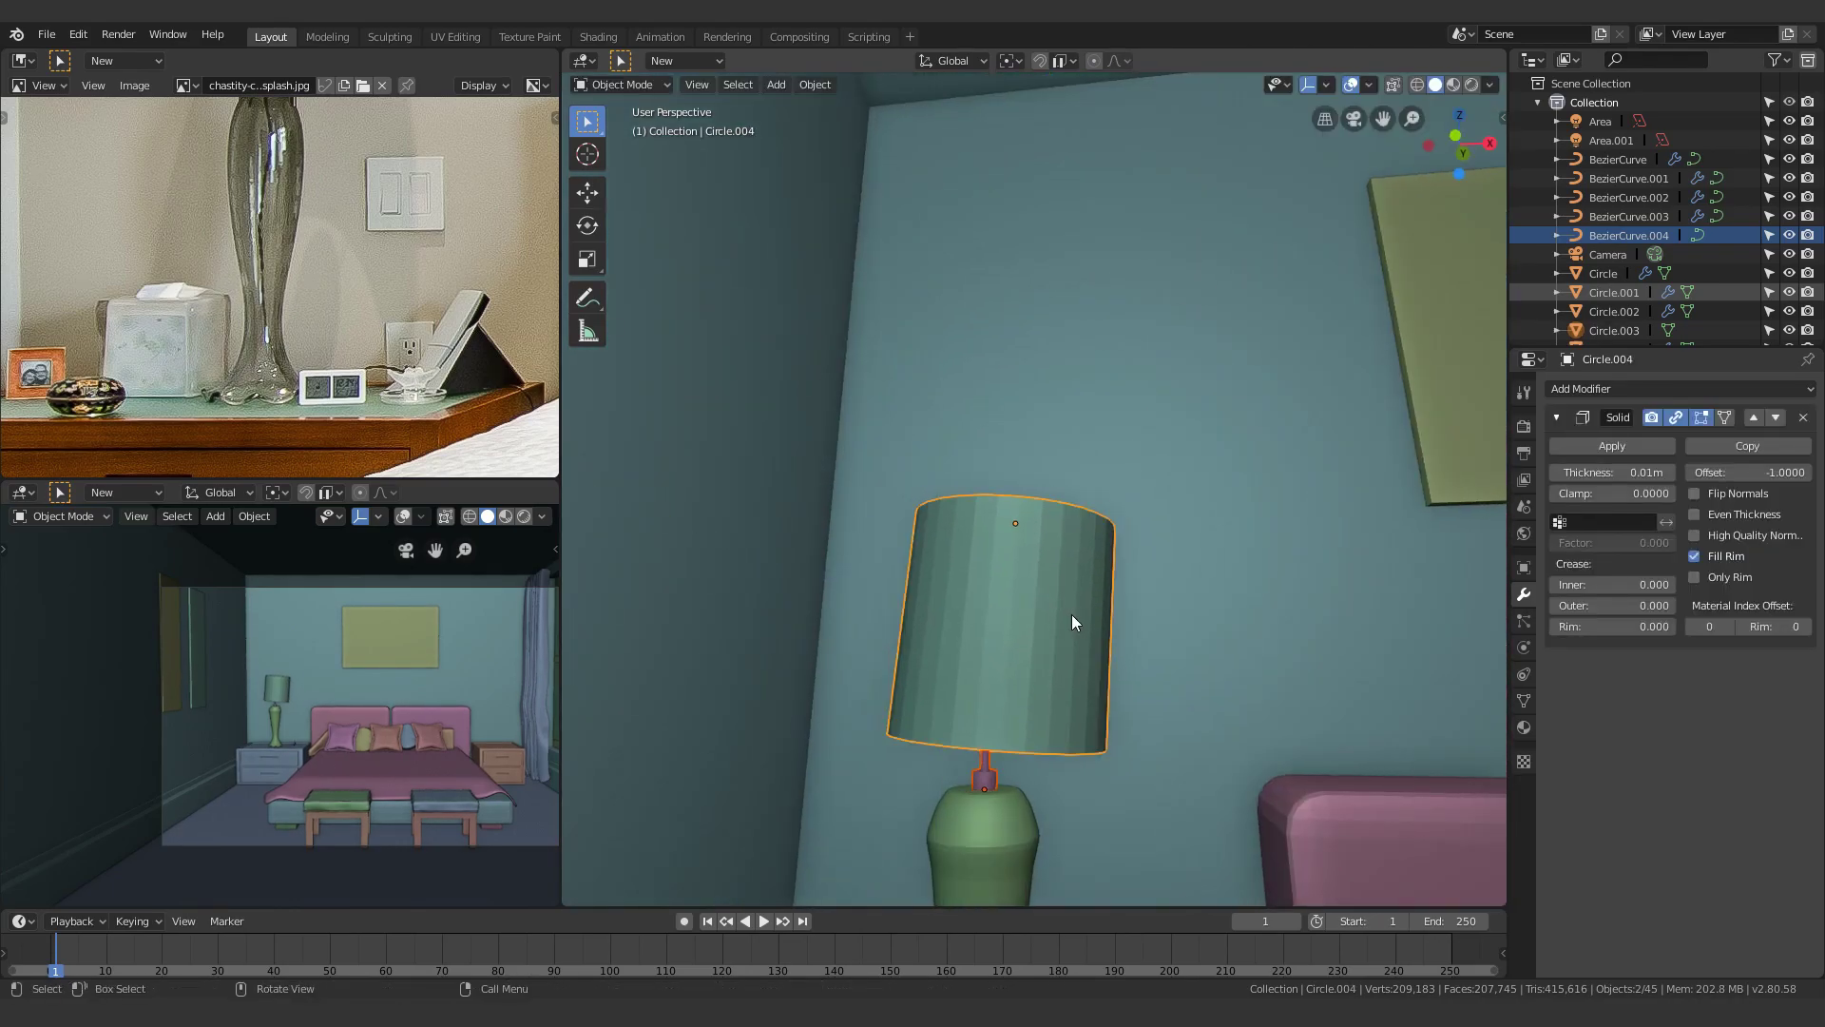
Select the whole lampshade mesh in edit mode and separate it into a new object
click(1077, 616)
shift+middle_drag(1108, 656, 1242, 448)
scroll(1151, 474, up, 3)
key(Tab)
key(a)
click(1241, 454)
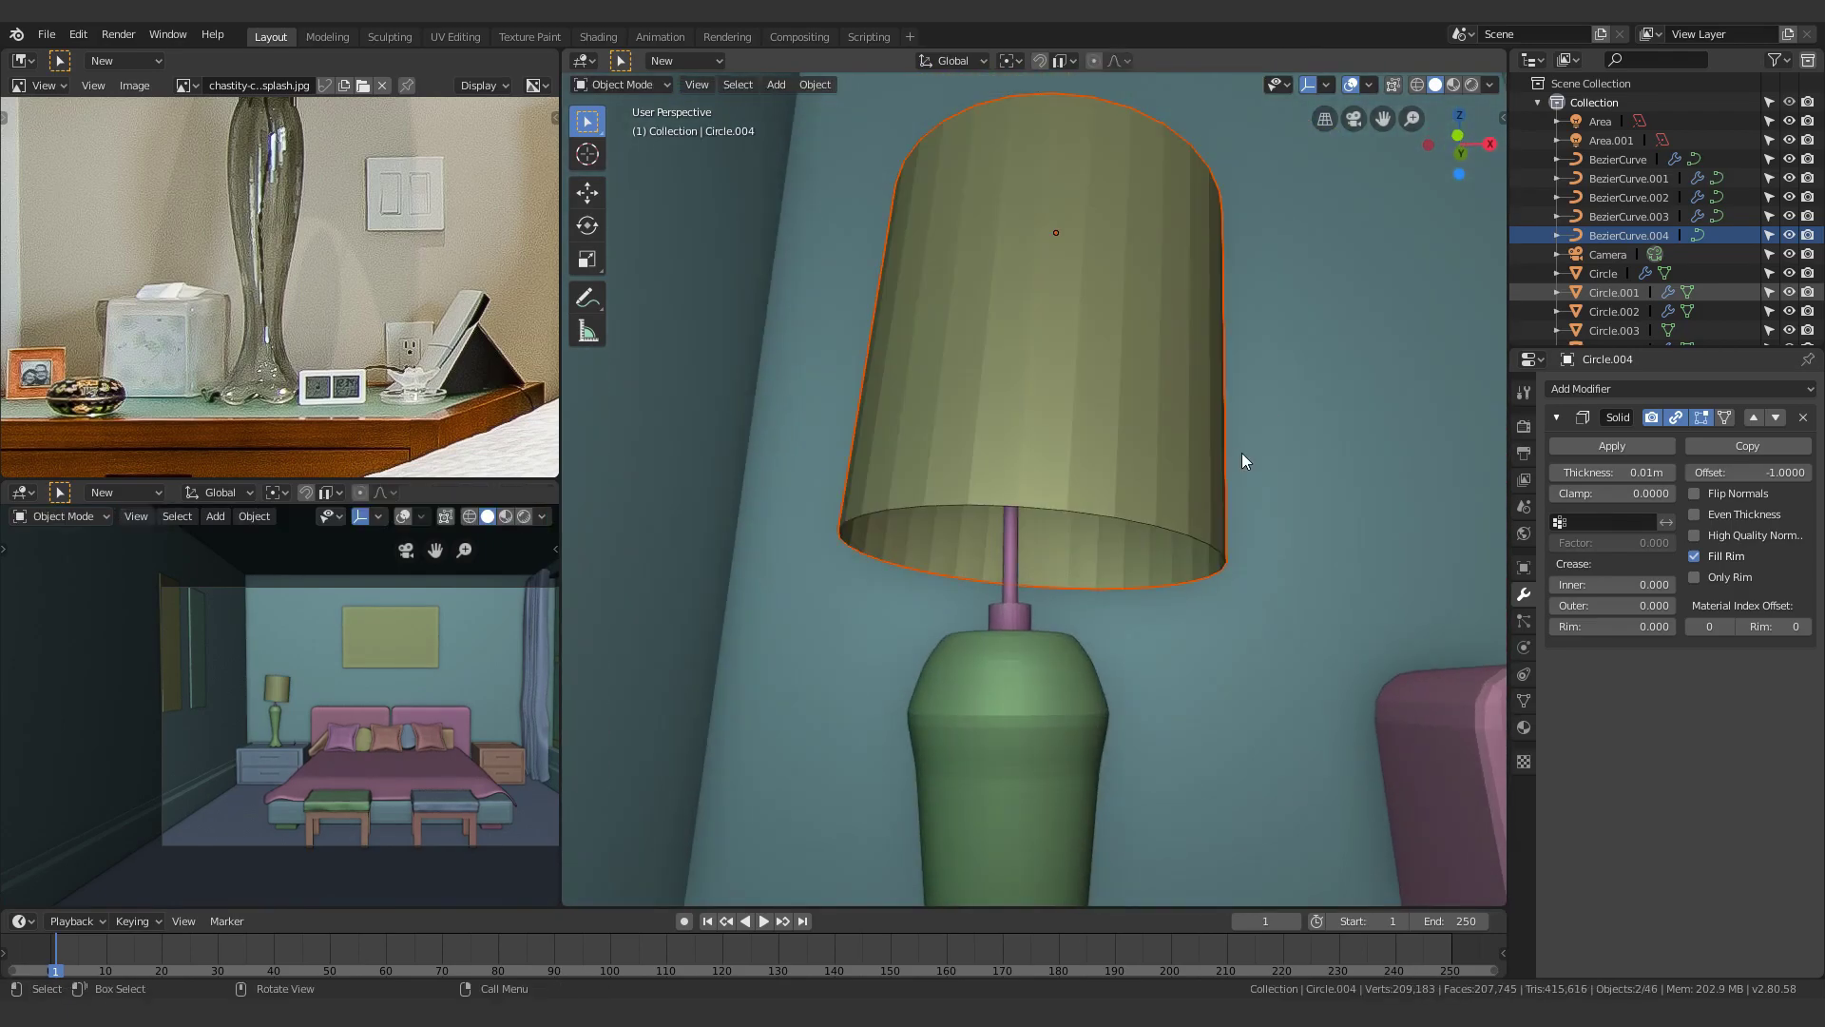
Return to object mode and parent the lampshade, stem and power cord to the lamp body using the Object option
key(Tab)
click(1183, 514)
scroll(1169, 623, down, 6)
middle_drag(1169, 624, 1178, 676)
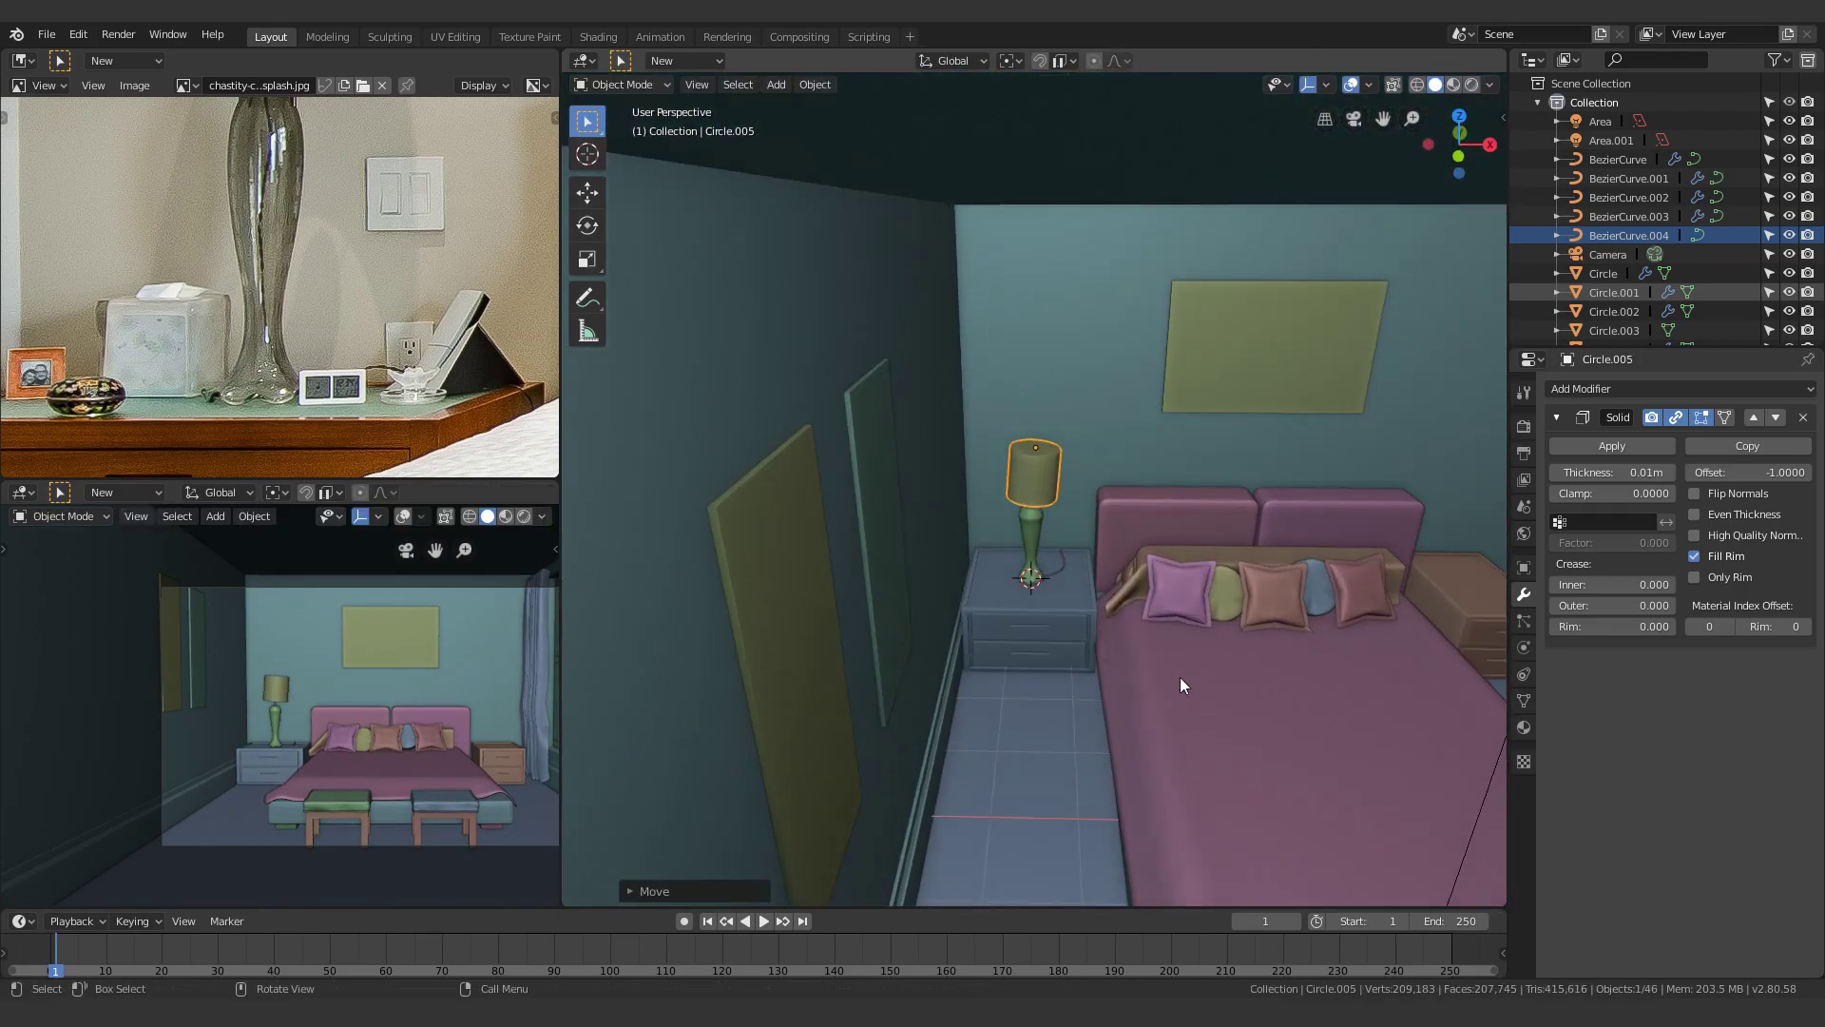
scroll(1179, 676, up, 5)
click(1031, 633)
click(1031, 633)
shift+click(1114, 681)
shift+click(1061, 520)
middle_drag(1110, 614, 1095, 502)
shift+click(1024, 525)
shift+click(1030, 602)
middle_drag(1100, 598, 1061, 513)
key(ctrl+p)
click(1093, 632)
Try to duplicate the parented lamp body
click(1046, 596)
scroll(1057, 584, down, 6)
scroll(280, 270, down, 7)
middle_drag(912, 419, 855, 590)
key(shift+d)
right_click(810, 439)
scroll(1007, 419, up, 5)
middle_drag(1007, 419, 1057, 379)
key(g)
right_click(1175, 358)
key(ctrl+z)
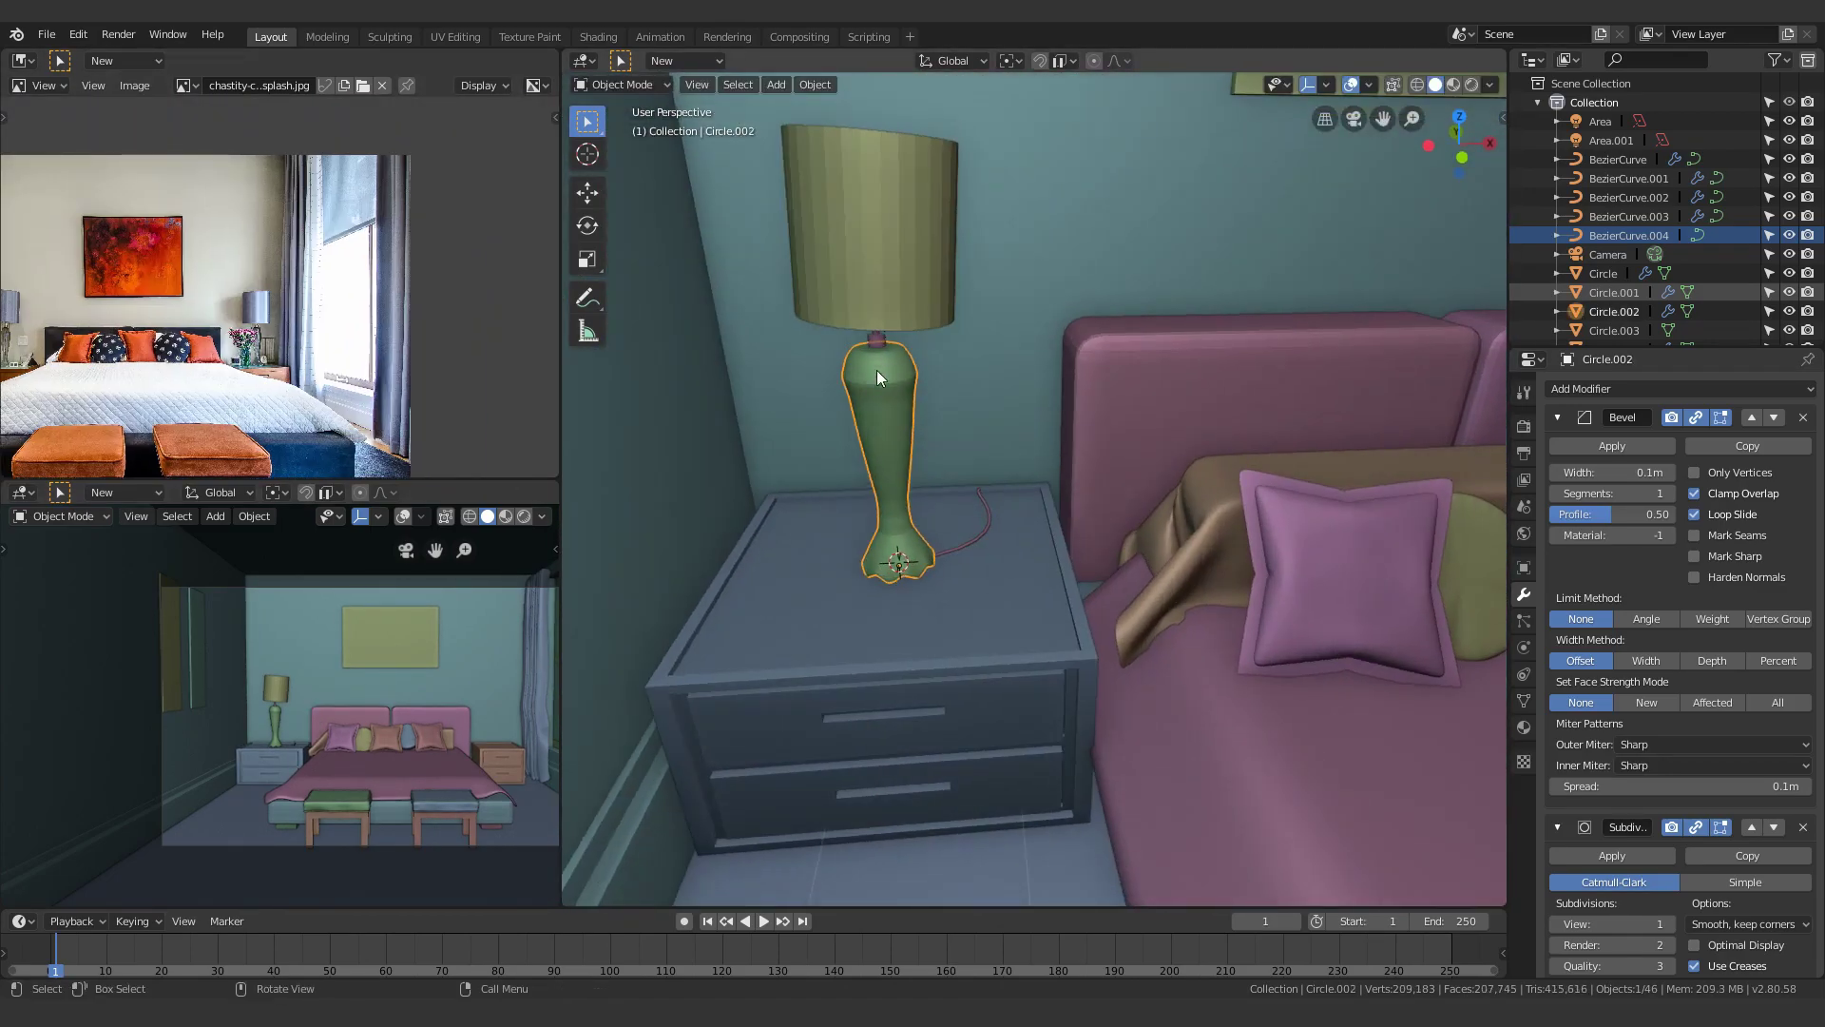
Duplicate the whole lamp with its child parts and place the copy on the brown nightstand across the bed
shift+click(940, 510)
click(873, 418)
scroll(861, 504, up, 5)
middle_drag(859, 515, 915, 423)
key(F3)
text(select)
shift+click(1064, 654)
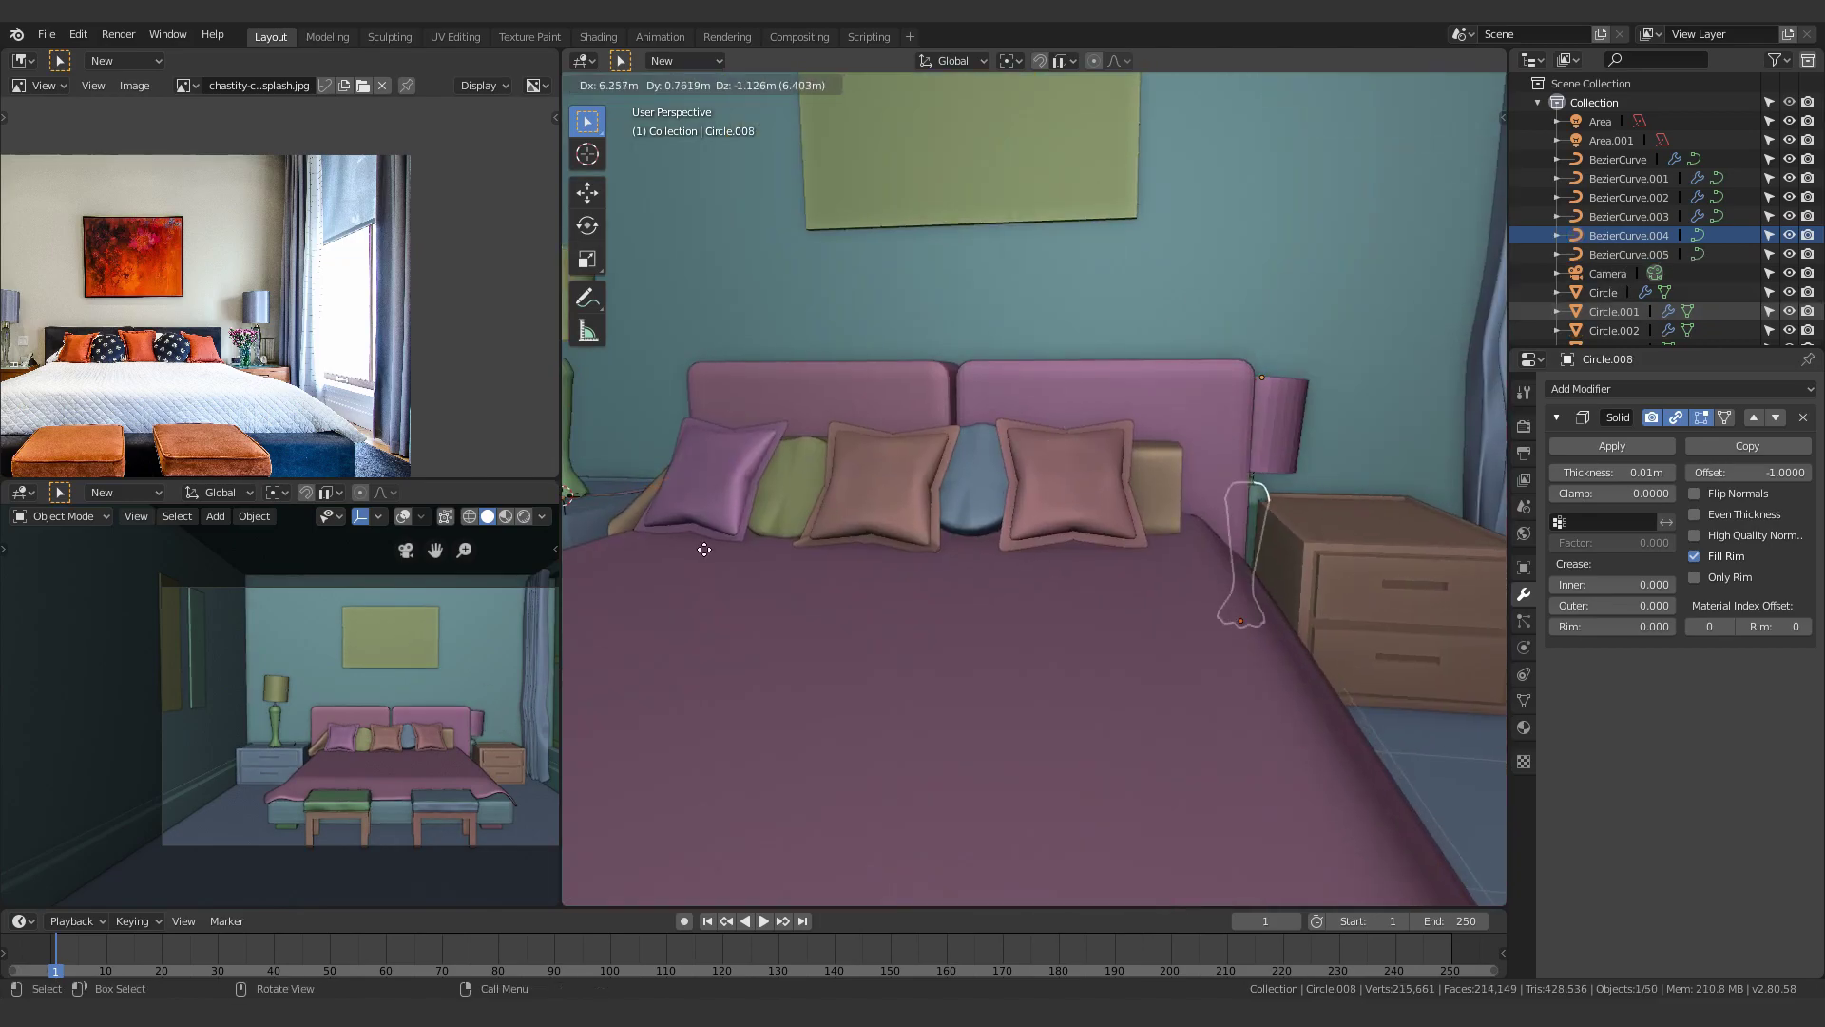
scroll(1150, 631, up, 2)
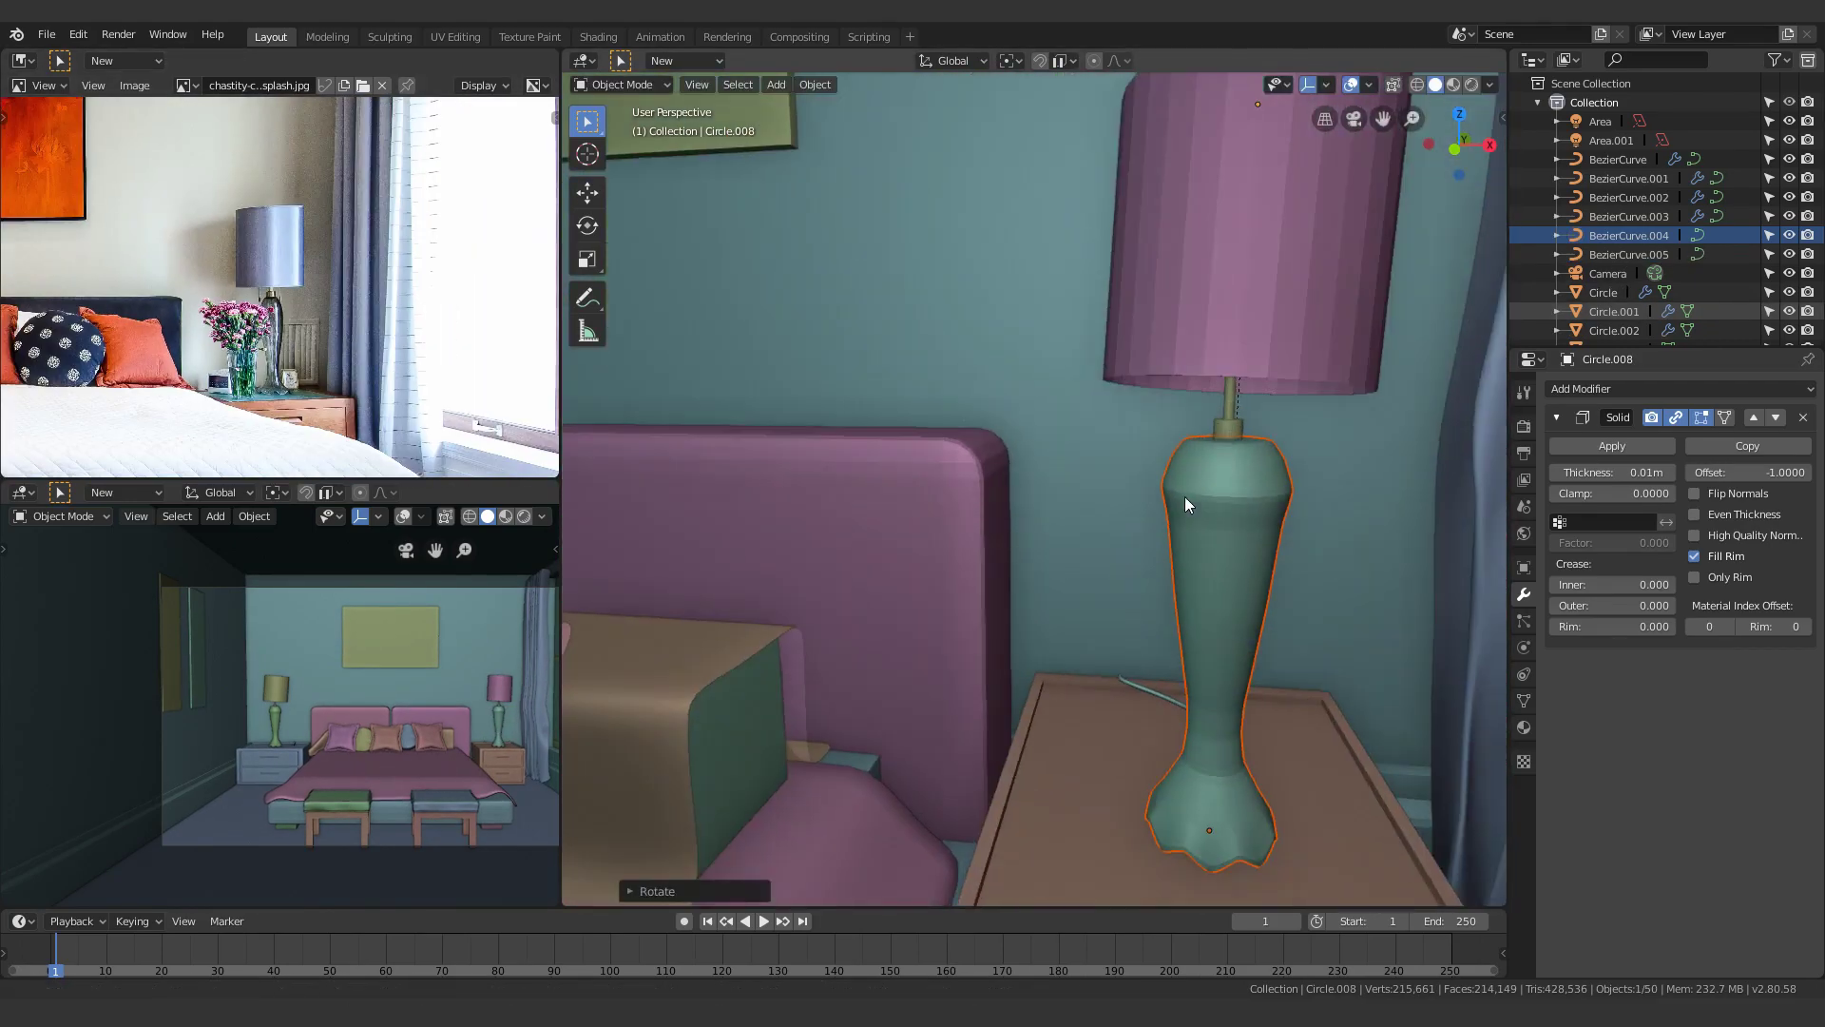
Try to apply the transforms of the copied lamp's parts and run a Clear operation on them
shift+click(1144, 407)
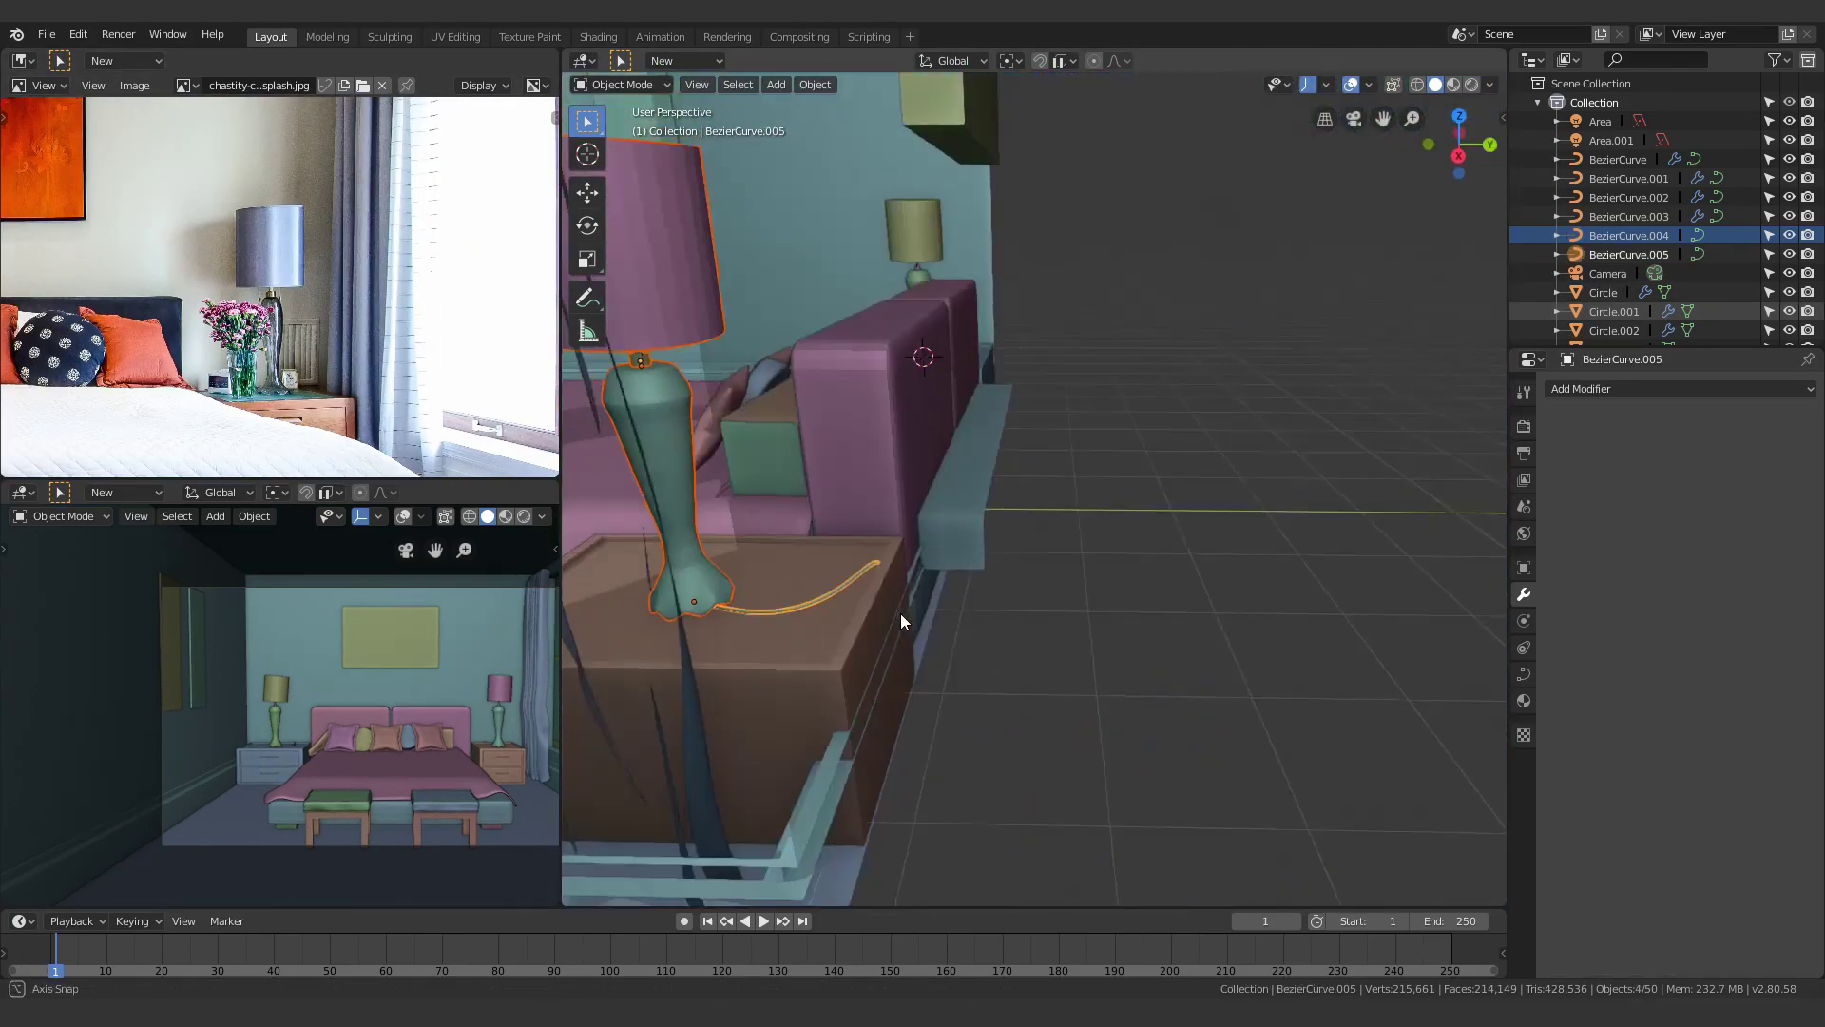
key(ctrl+a)
click(1251, 458)
key(ctrl+a)
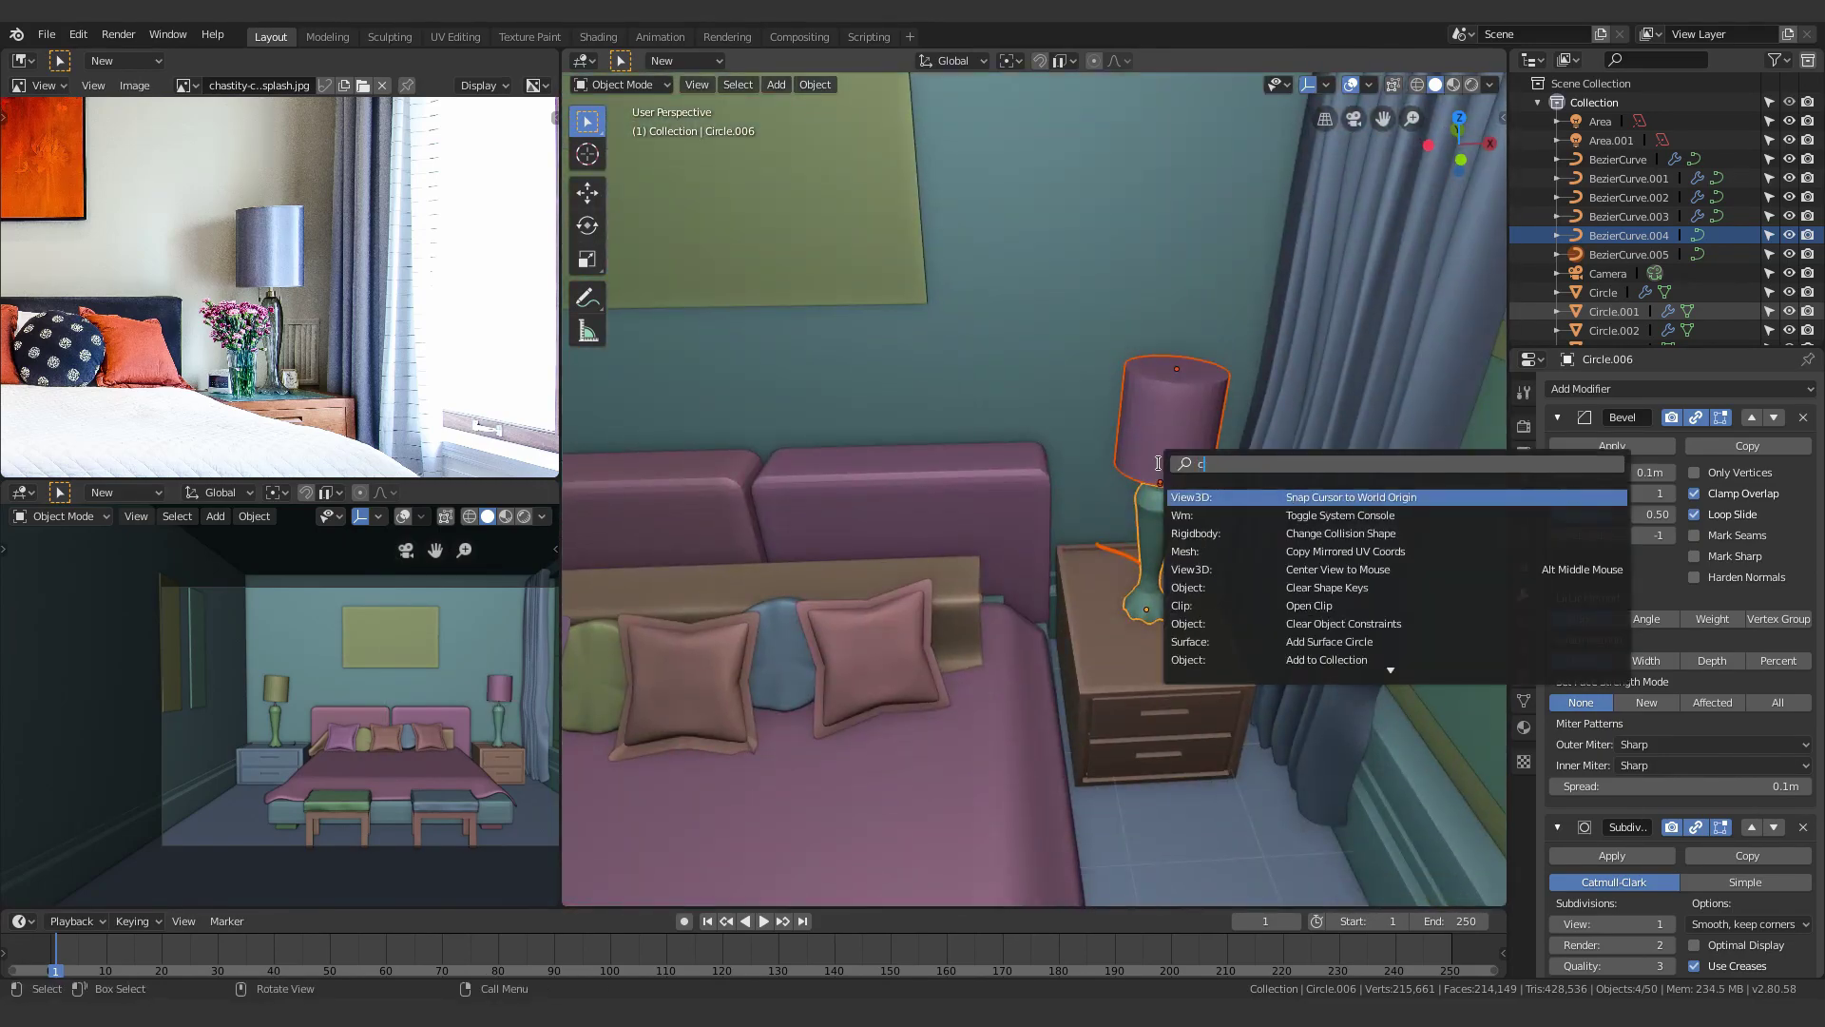
text(ear)
key(Return)
key(ctrl+z)
scroll(1152, 460, down, 8)
key(Tab)
key(Tab)
scroll(1121, 492, up, 6)
scroll(1120, 492, down, 8)
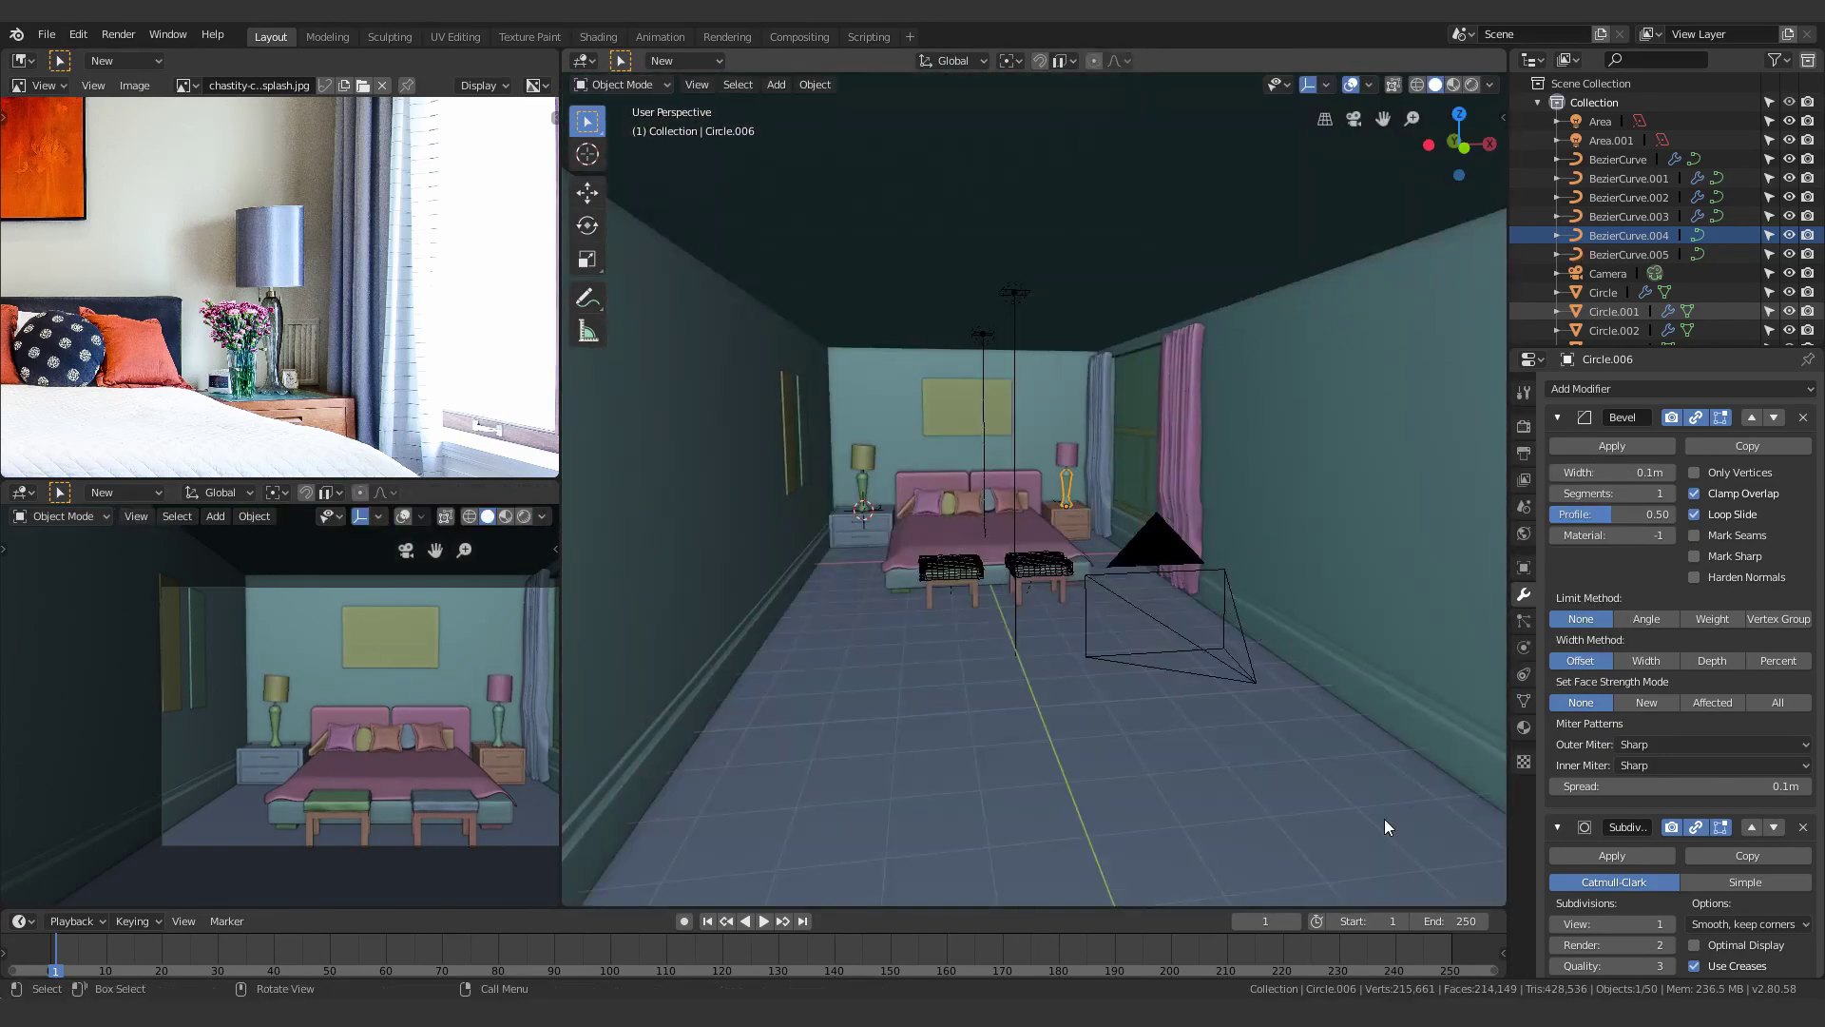
middle_drag(1326, 708, 1264, 730)
scroll(1260, 727, up, 5)
scroll(286, 287, down, 7)
Tilt the copied lamp's shade slightly by rotating it around the global Y axis
click(1320, 367)
shift+middle_drag(1331, 361, 1243, 448)
scroll(1242, 447, up, 4)
key(r)
key(x)
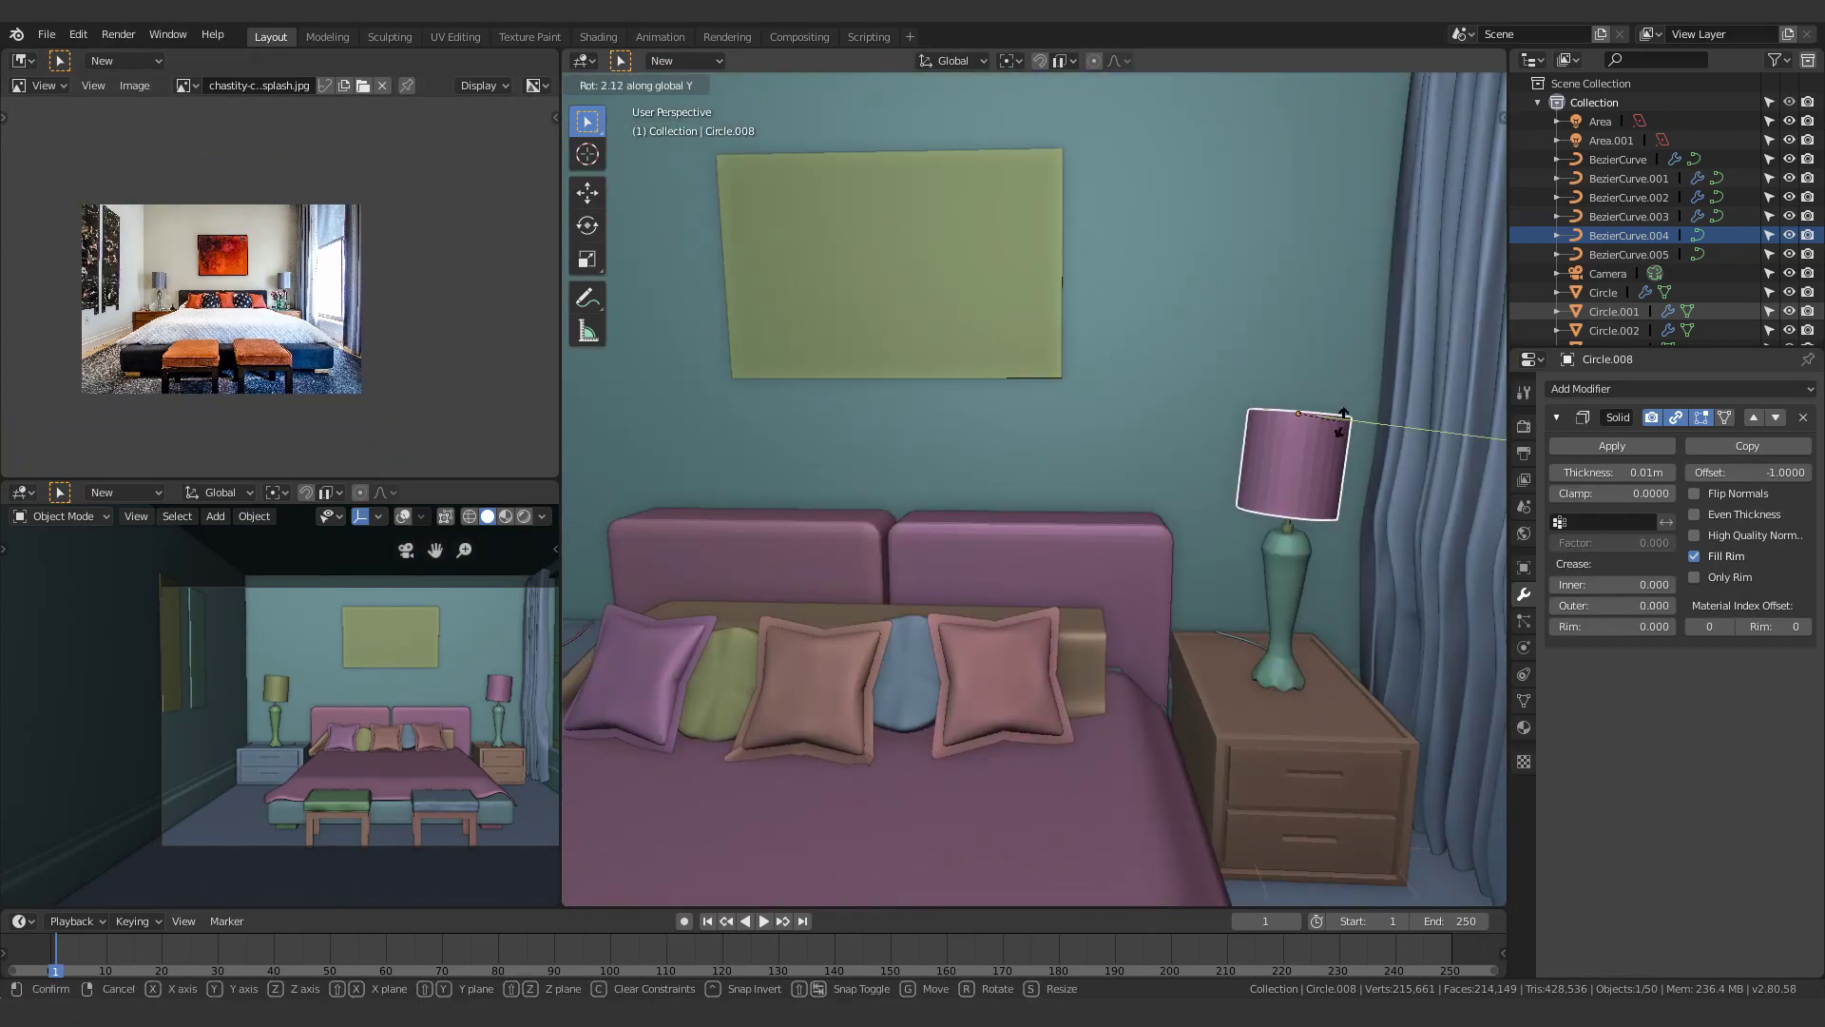
click(1450, 403)
Examine the light switch and the nightstand items in the reference photo
scroll(1331, 428, down, 2)
scroll(285, 285, up, 9)
scroll(1047, 461, down, 7)
middle_drag(1047, 460, 1031, 409)
scroll(238, 285, up, 6)
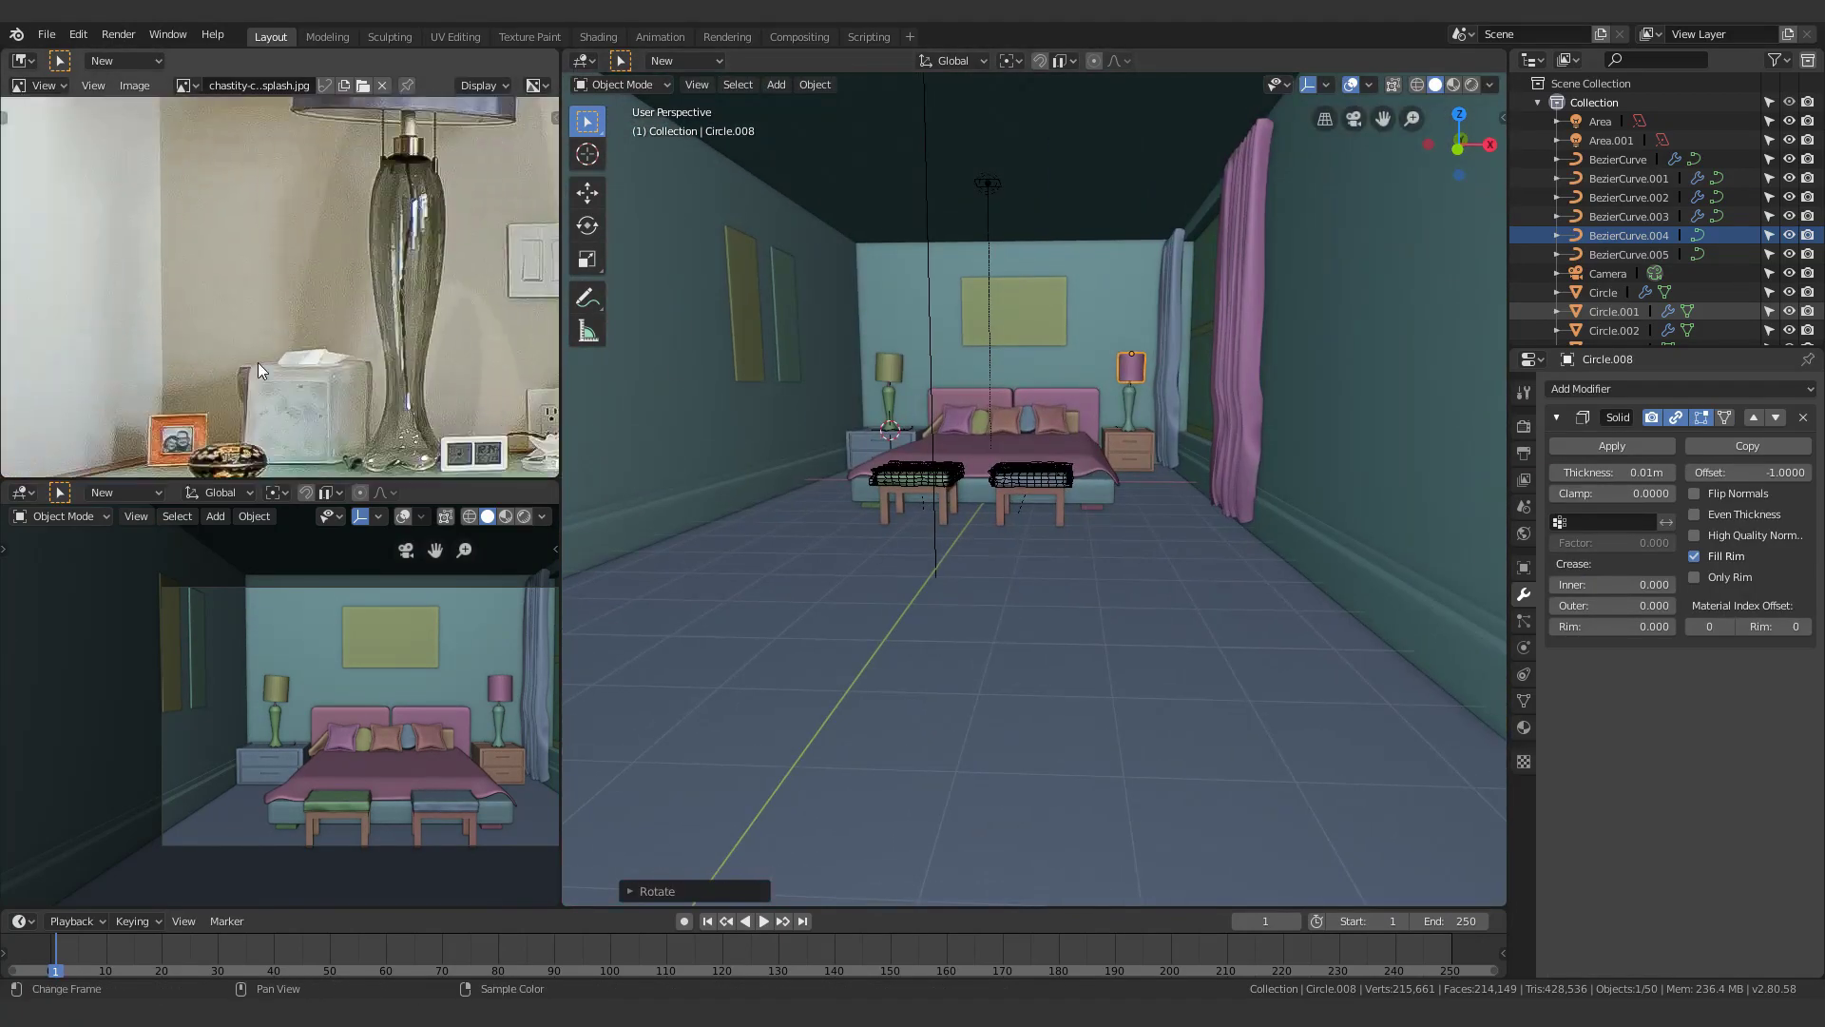
middle_drag(285, 370, 286, 285)
scroll(984, 430, up, 6)
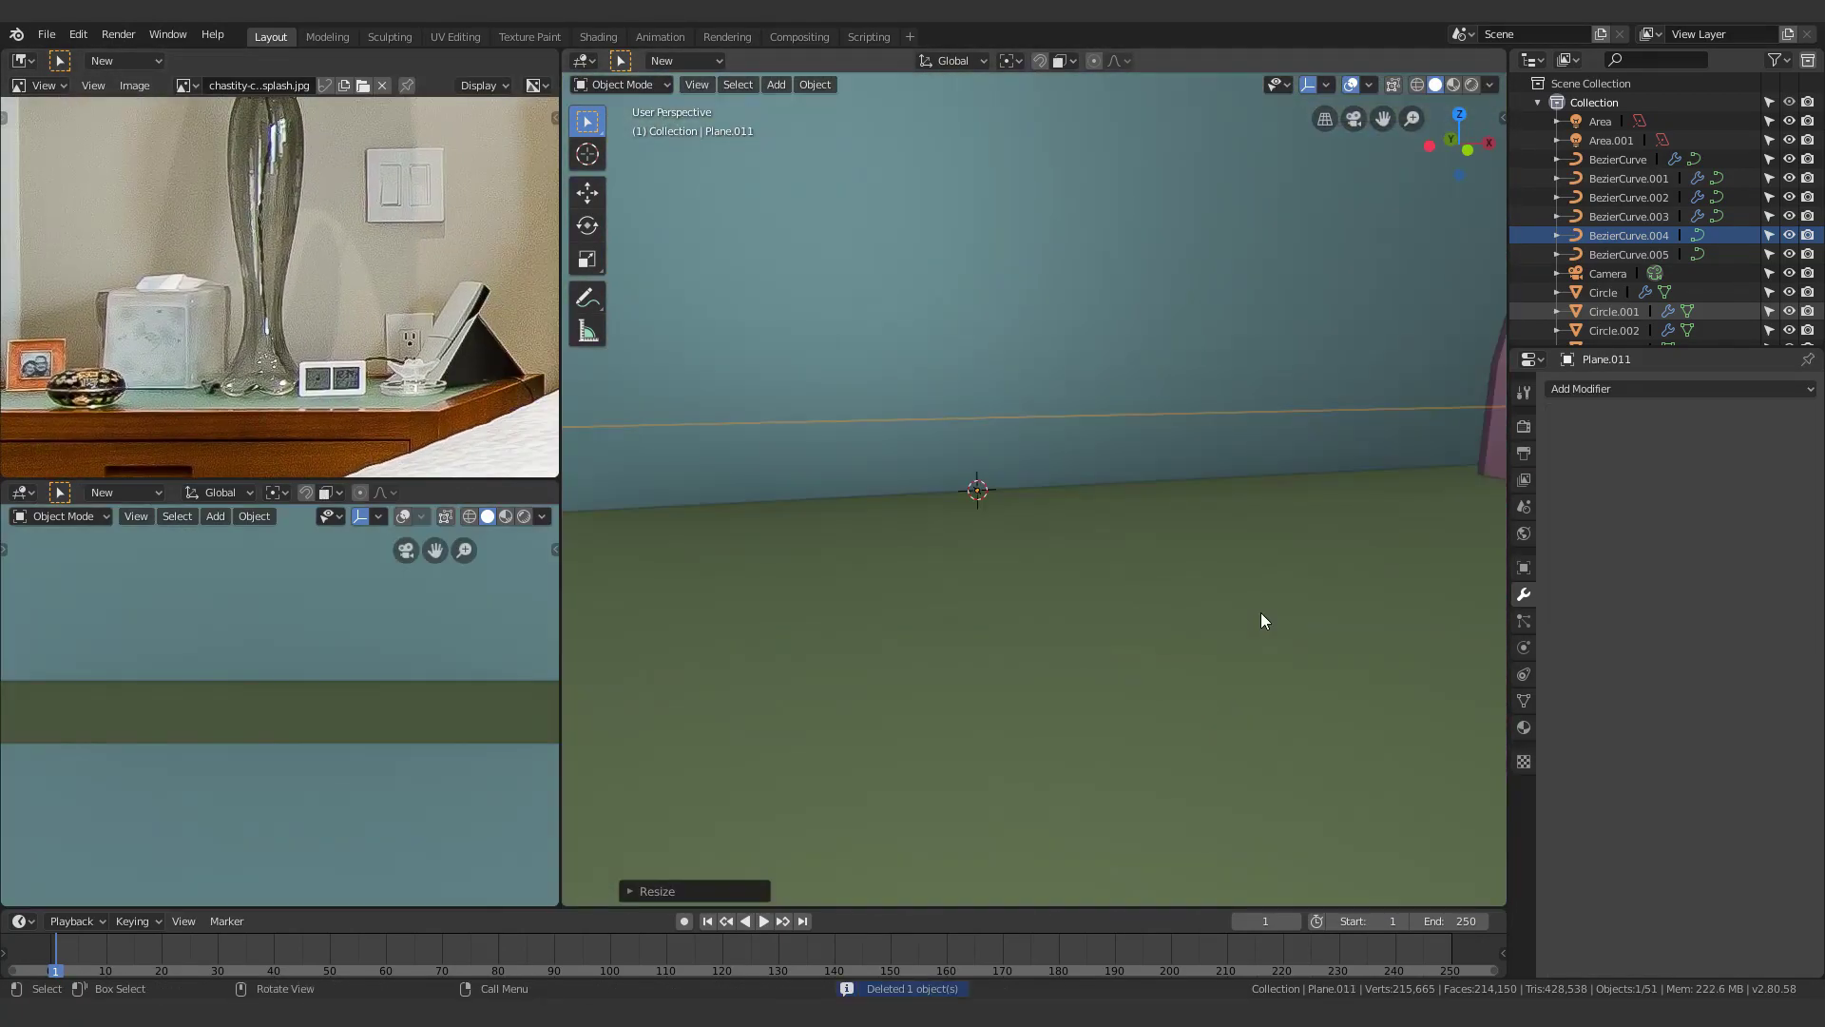
Try rotating the new wall plane 90 degrees around Y and 90 degrees around Z, and delete it
text(ry90)
key(Return)
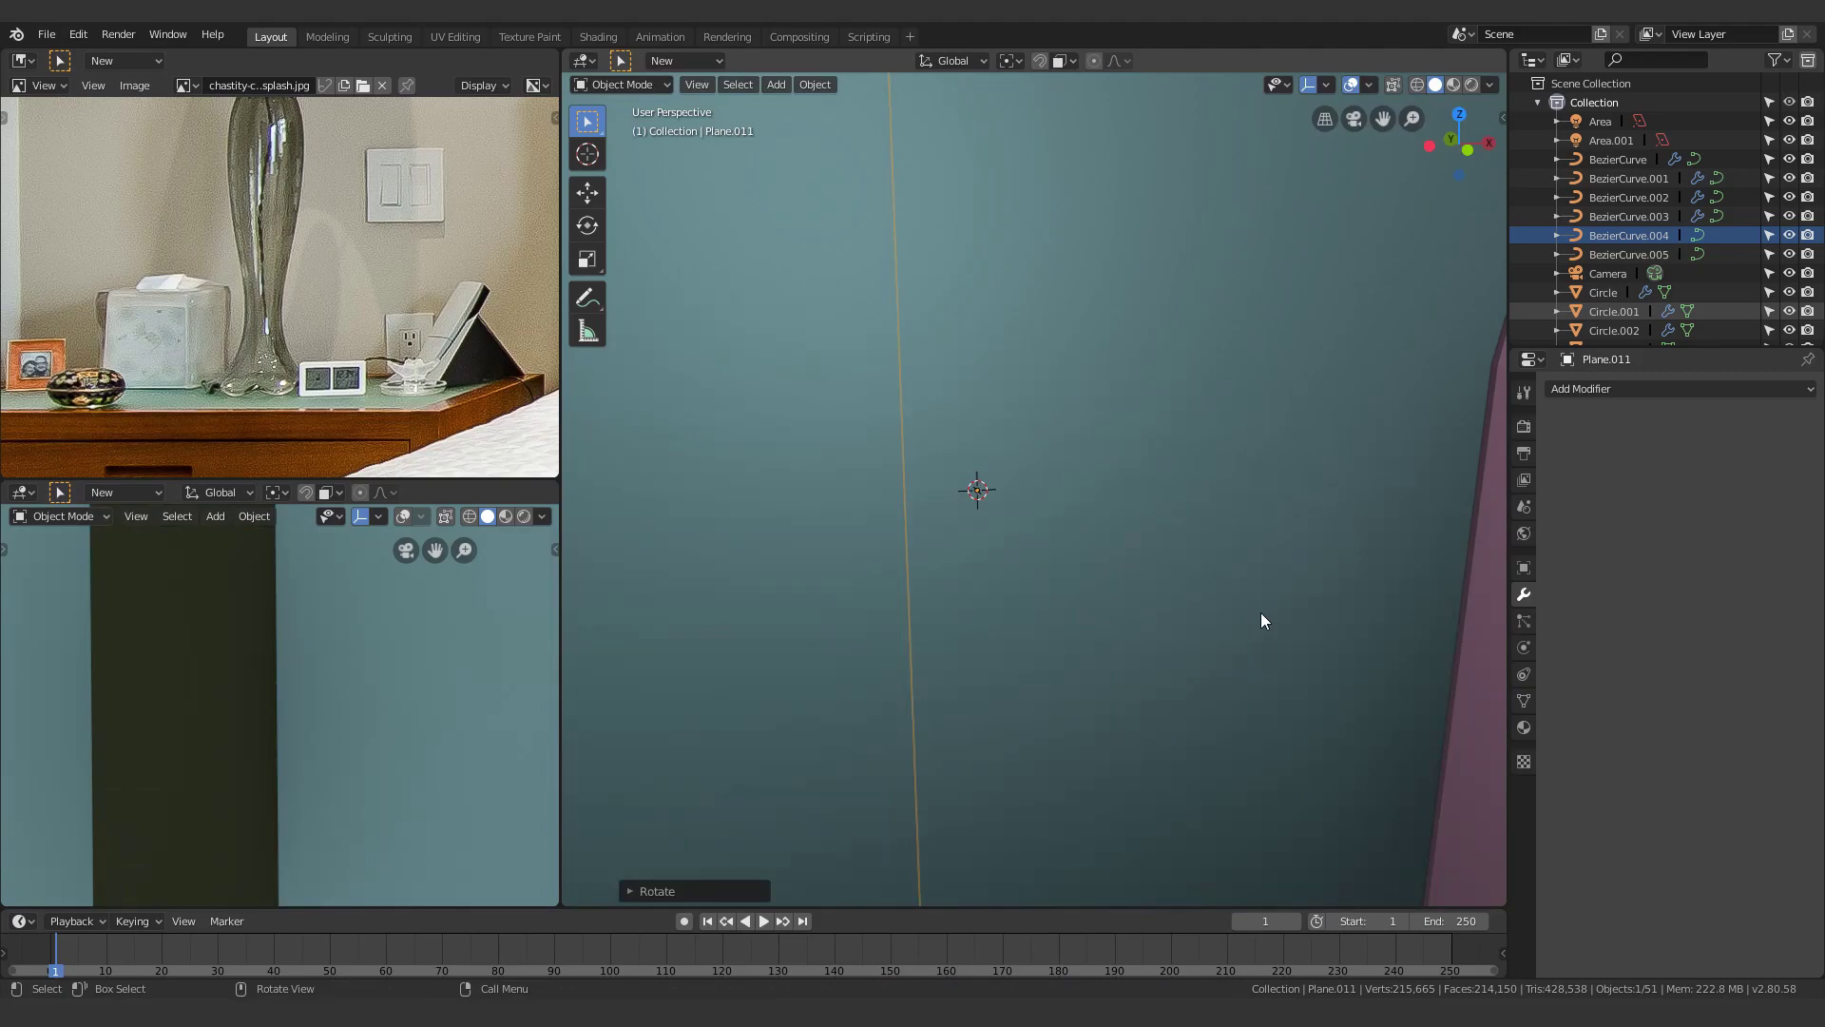
text(rz90)
key(Return)
scroll(1097, 530, down, 5)
middle_drag(1097, 530, 1032, 500)
key(Delete)
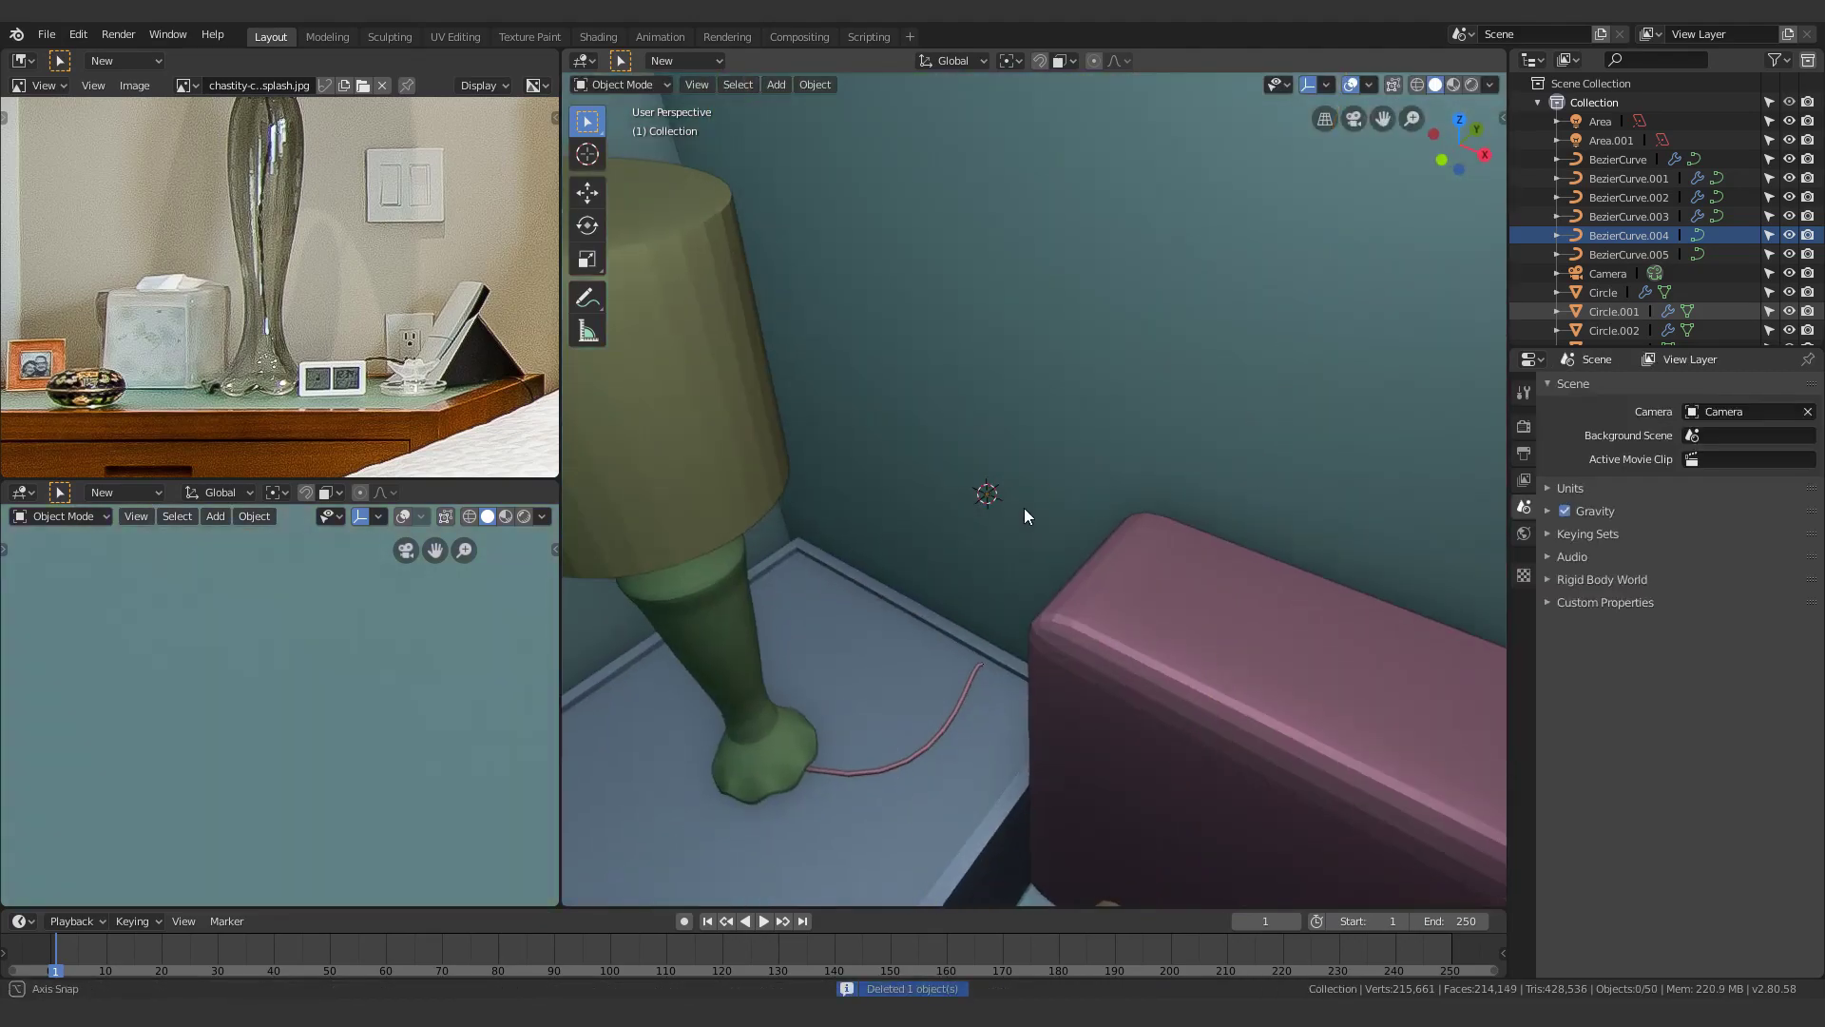
Add a plane on the wall beside the lamp, rotate it 90 degrees around X and shrink it to switch-plate size
key(shift+a)
click(1390, 800)
key(s)
click(1165, 605)
text(rx90)
key(Return)
scroll(1103, 531, up, 4)
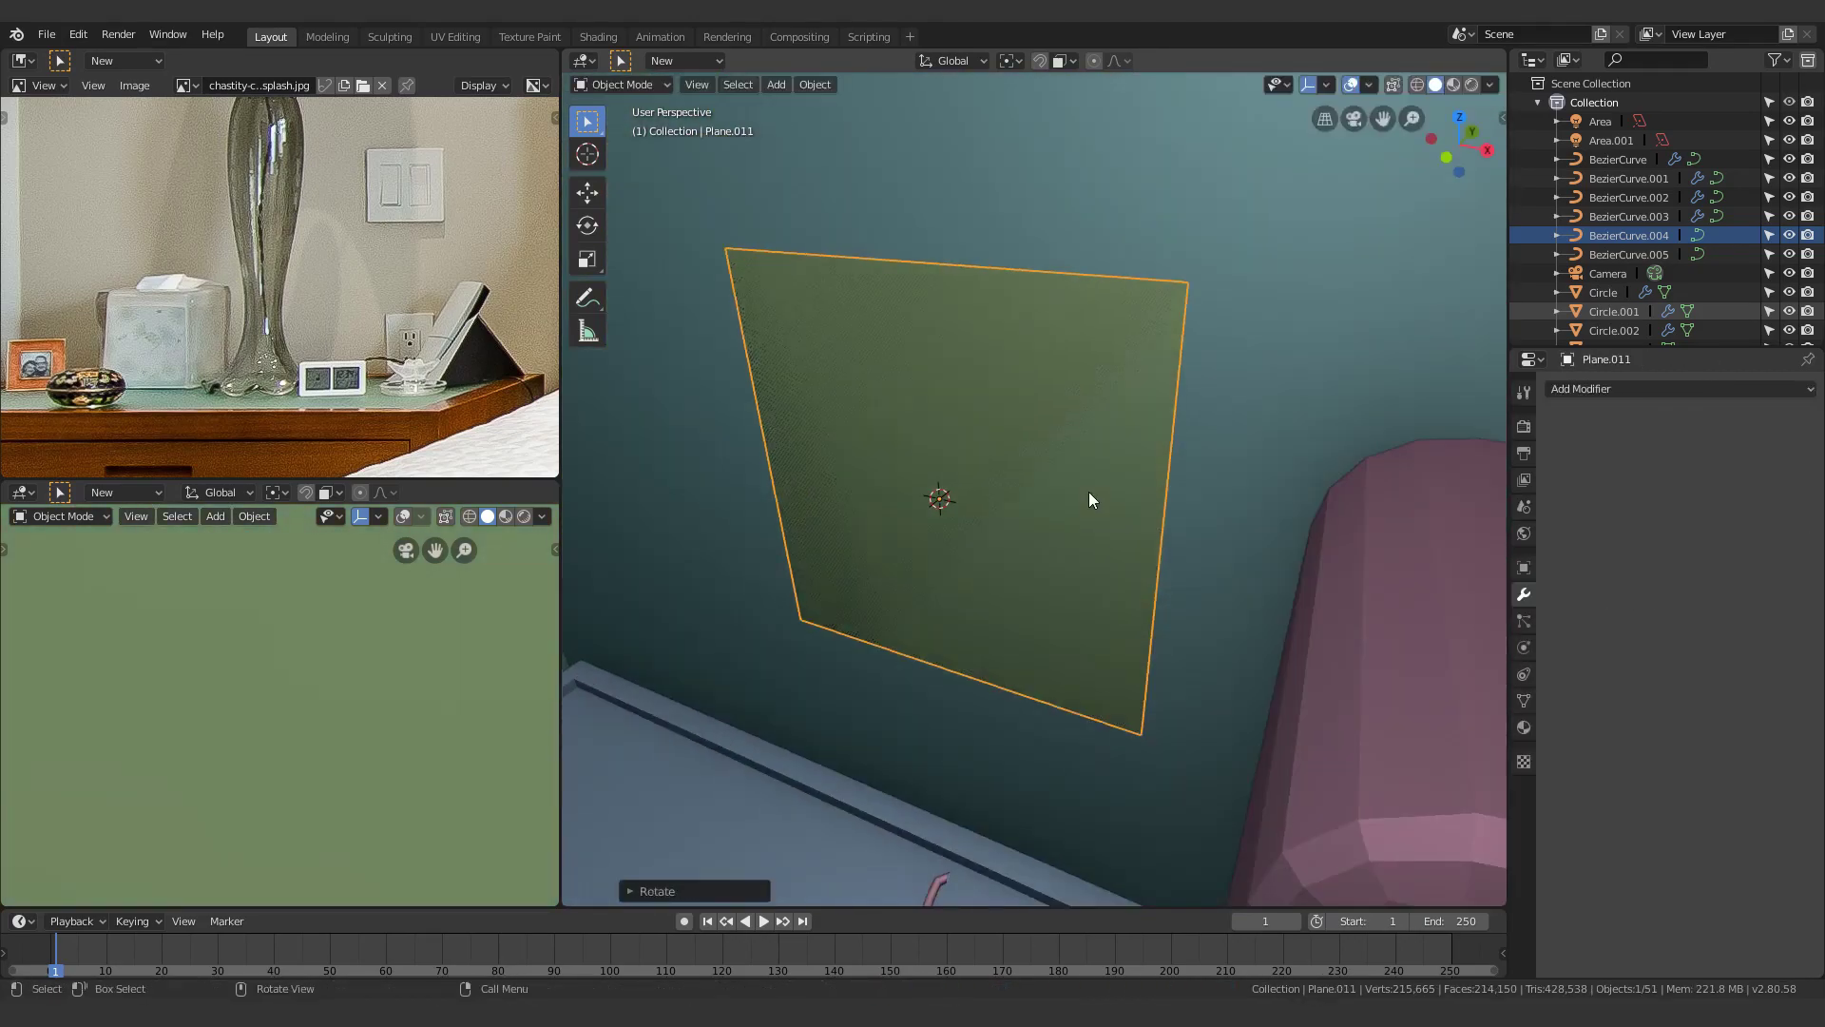
click(1072, 494)
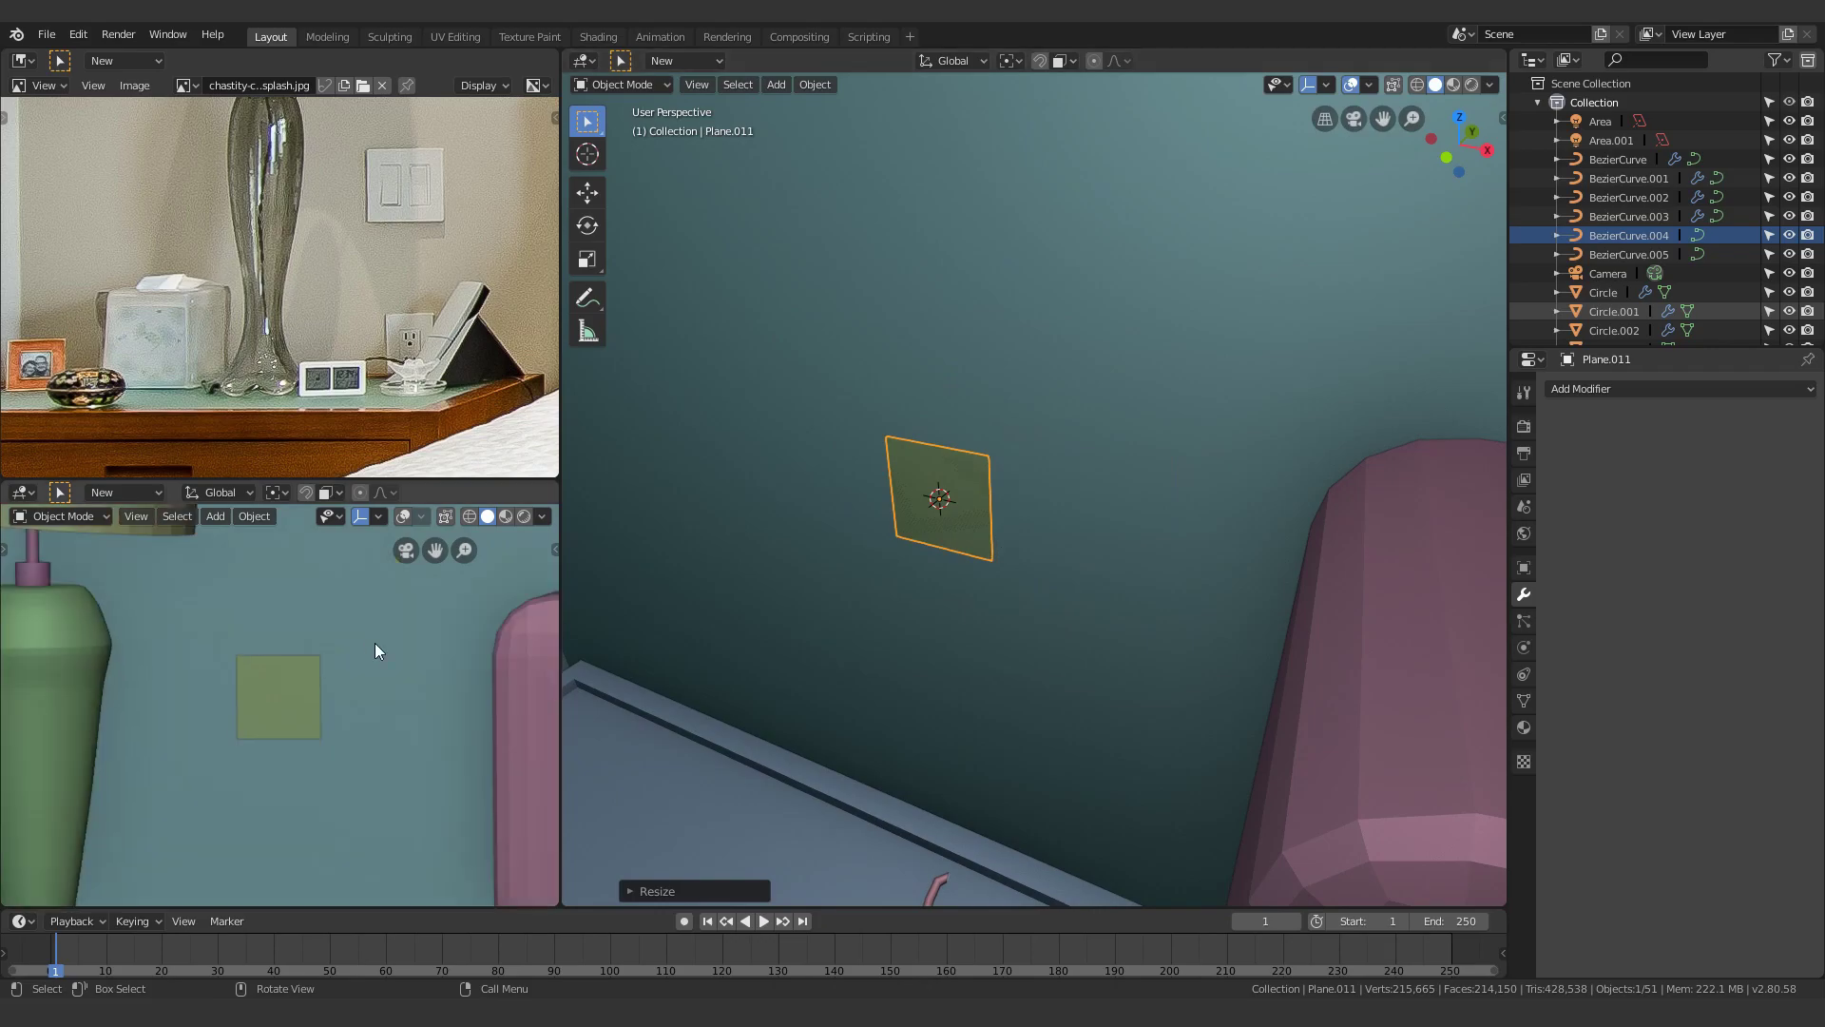
click(937, 581)
Extrude the wall plane's face outward to give the switch plate thickness
scroll(945, 579, up, 2)
key(Tab)
key(e)
click(928, 591)
key(Tab)
middle_drag(922, 587, 949, 554)
Add loop cuts across the switch plate, dividing its front into seven columns and six rows
key(Tab)
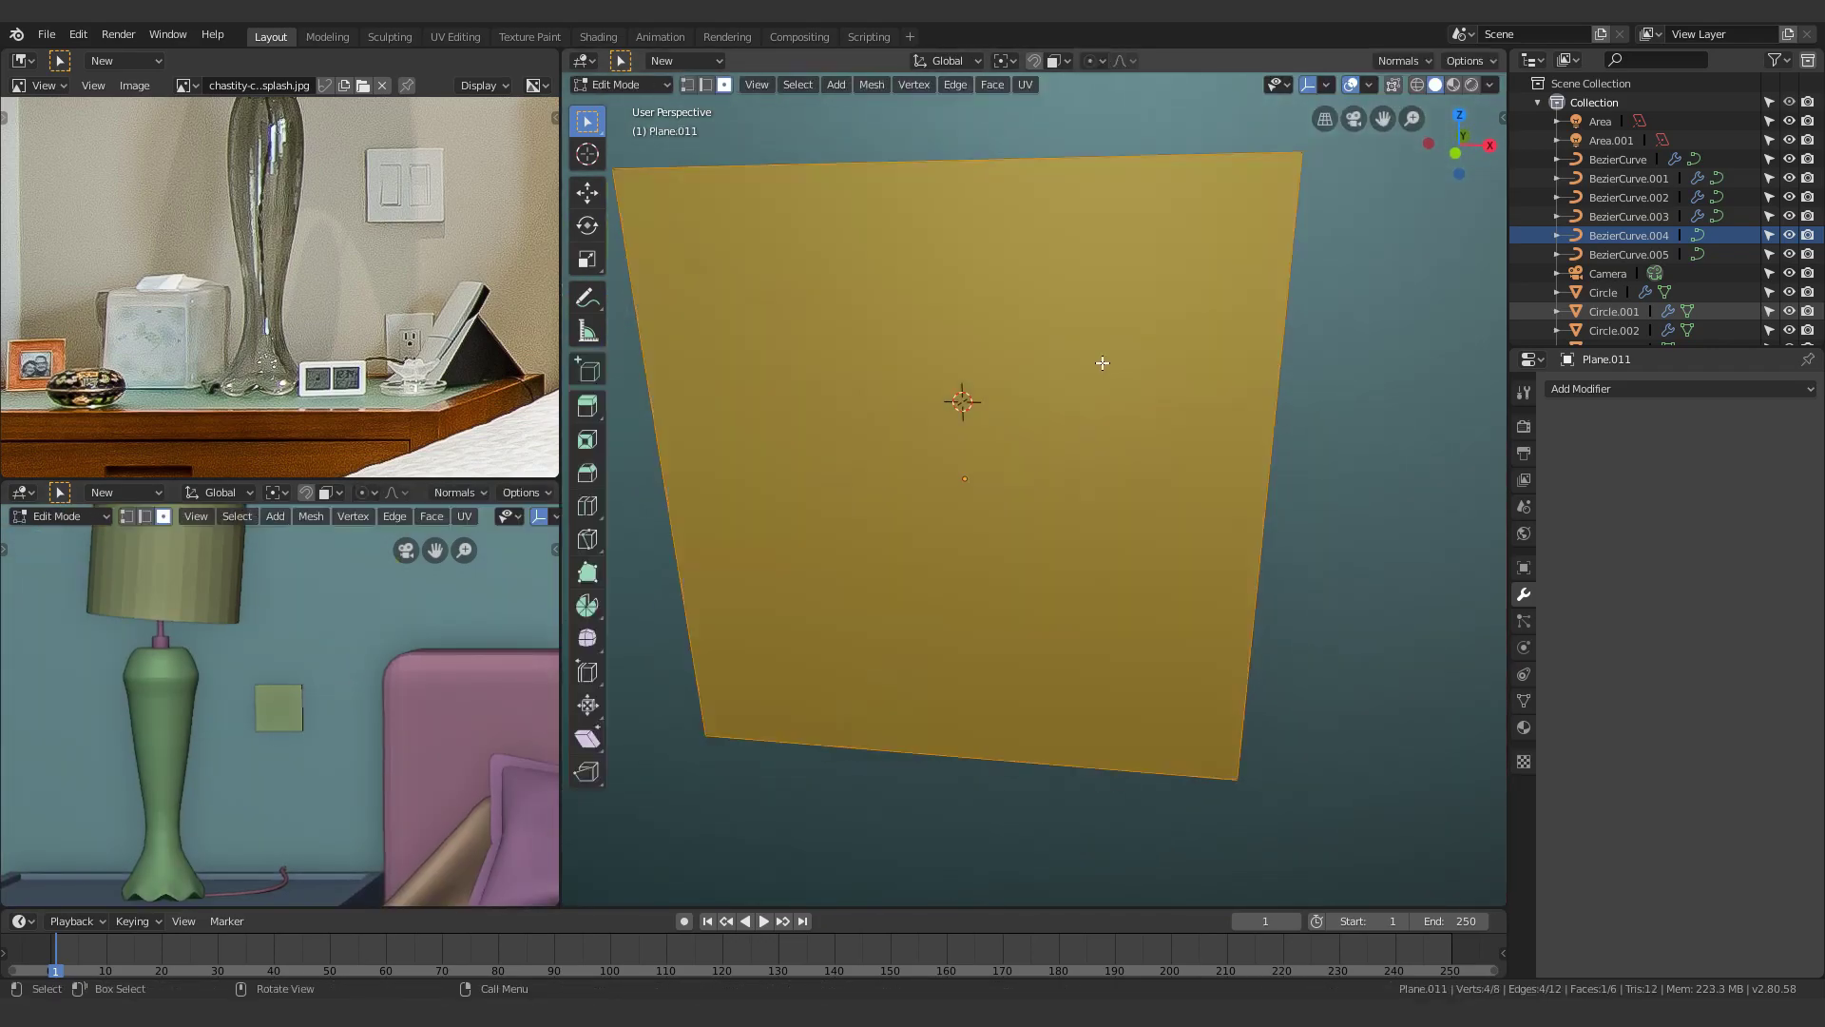
click(700, 505)
right_click(688, 487)
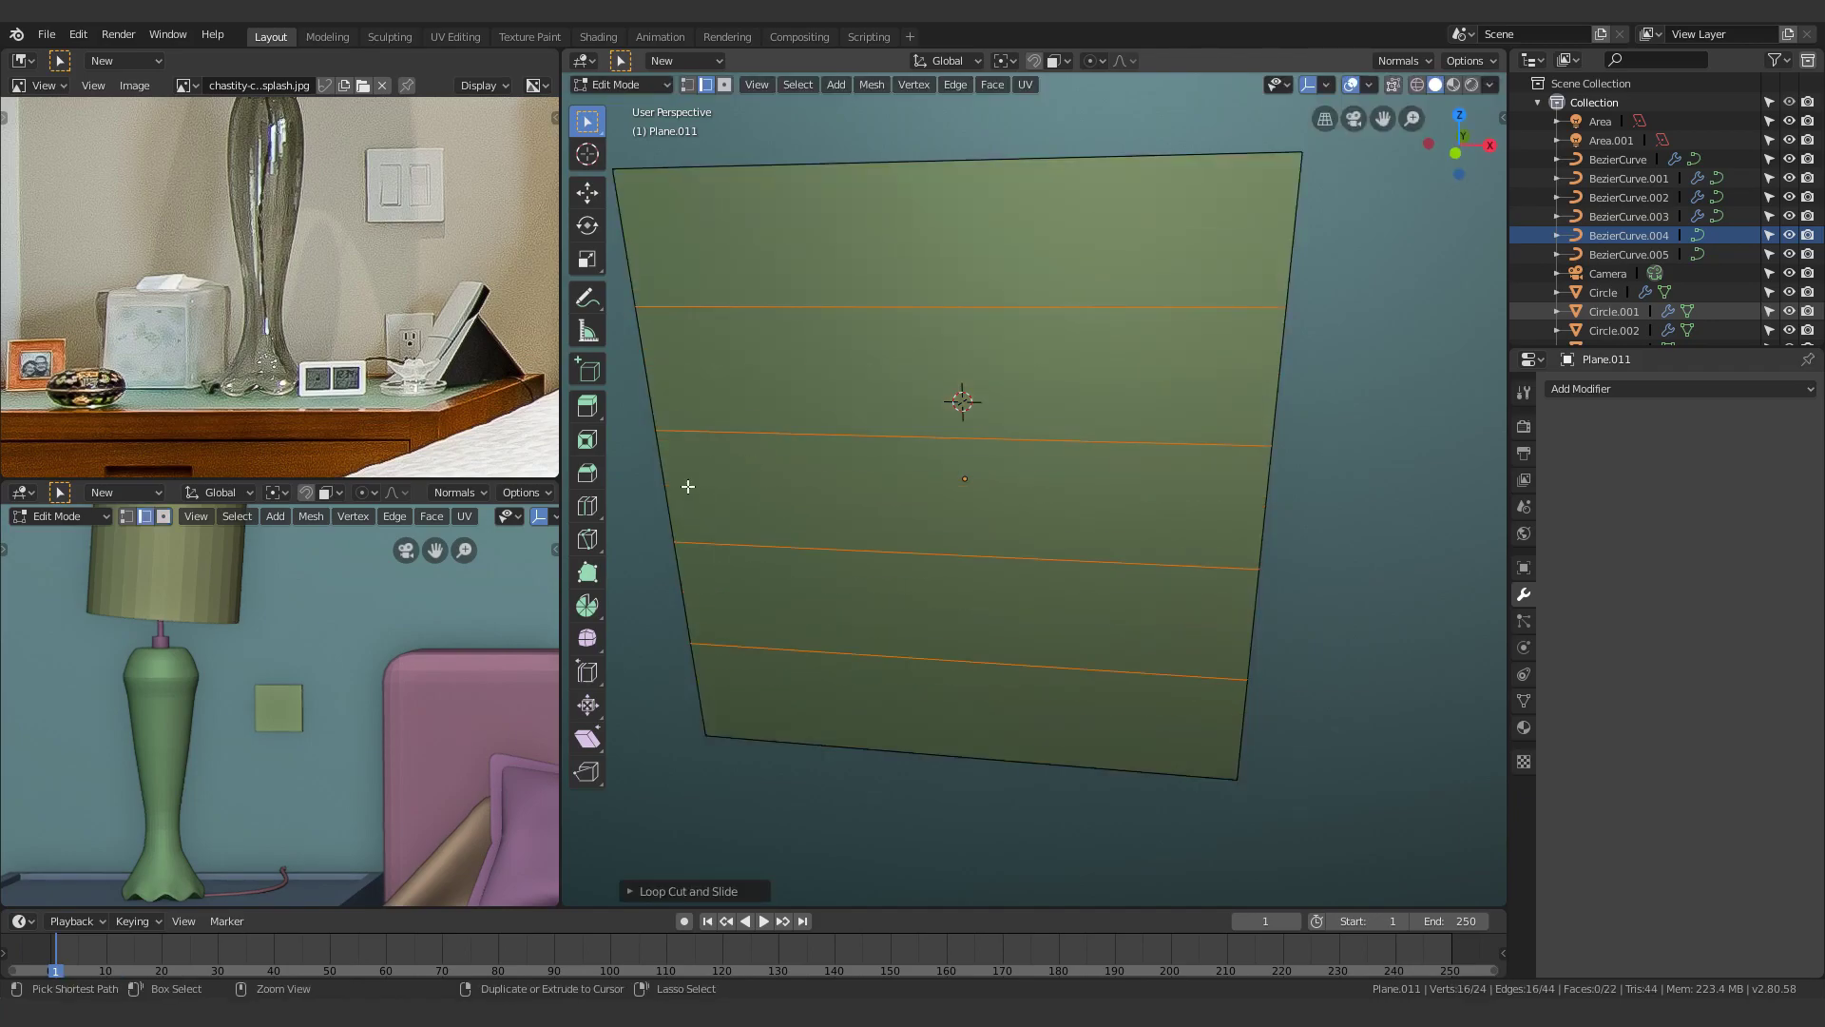
click(921, 737)
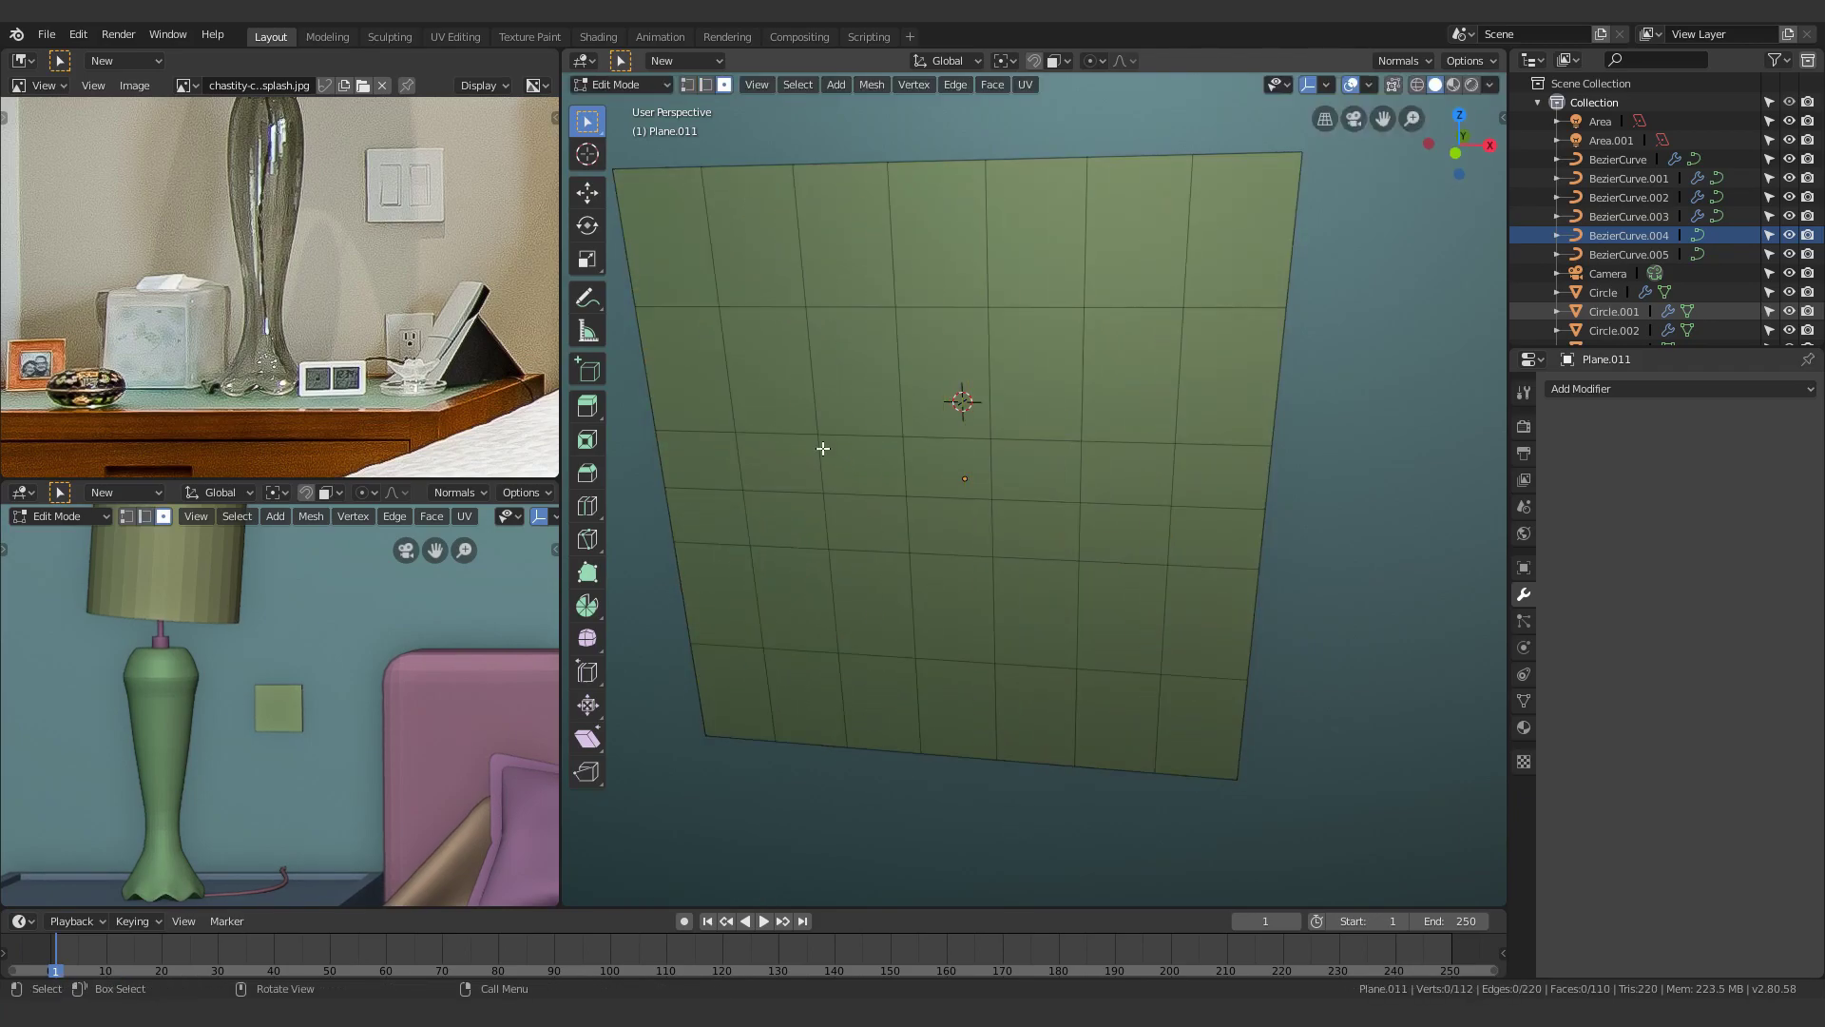
Select two blocks of faces, each two columns by four rows, on the plate's front and inset them by 0.05
shift+click(1022, 403)
shift+click(1106, 407)
shift+click(1108, 467)
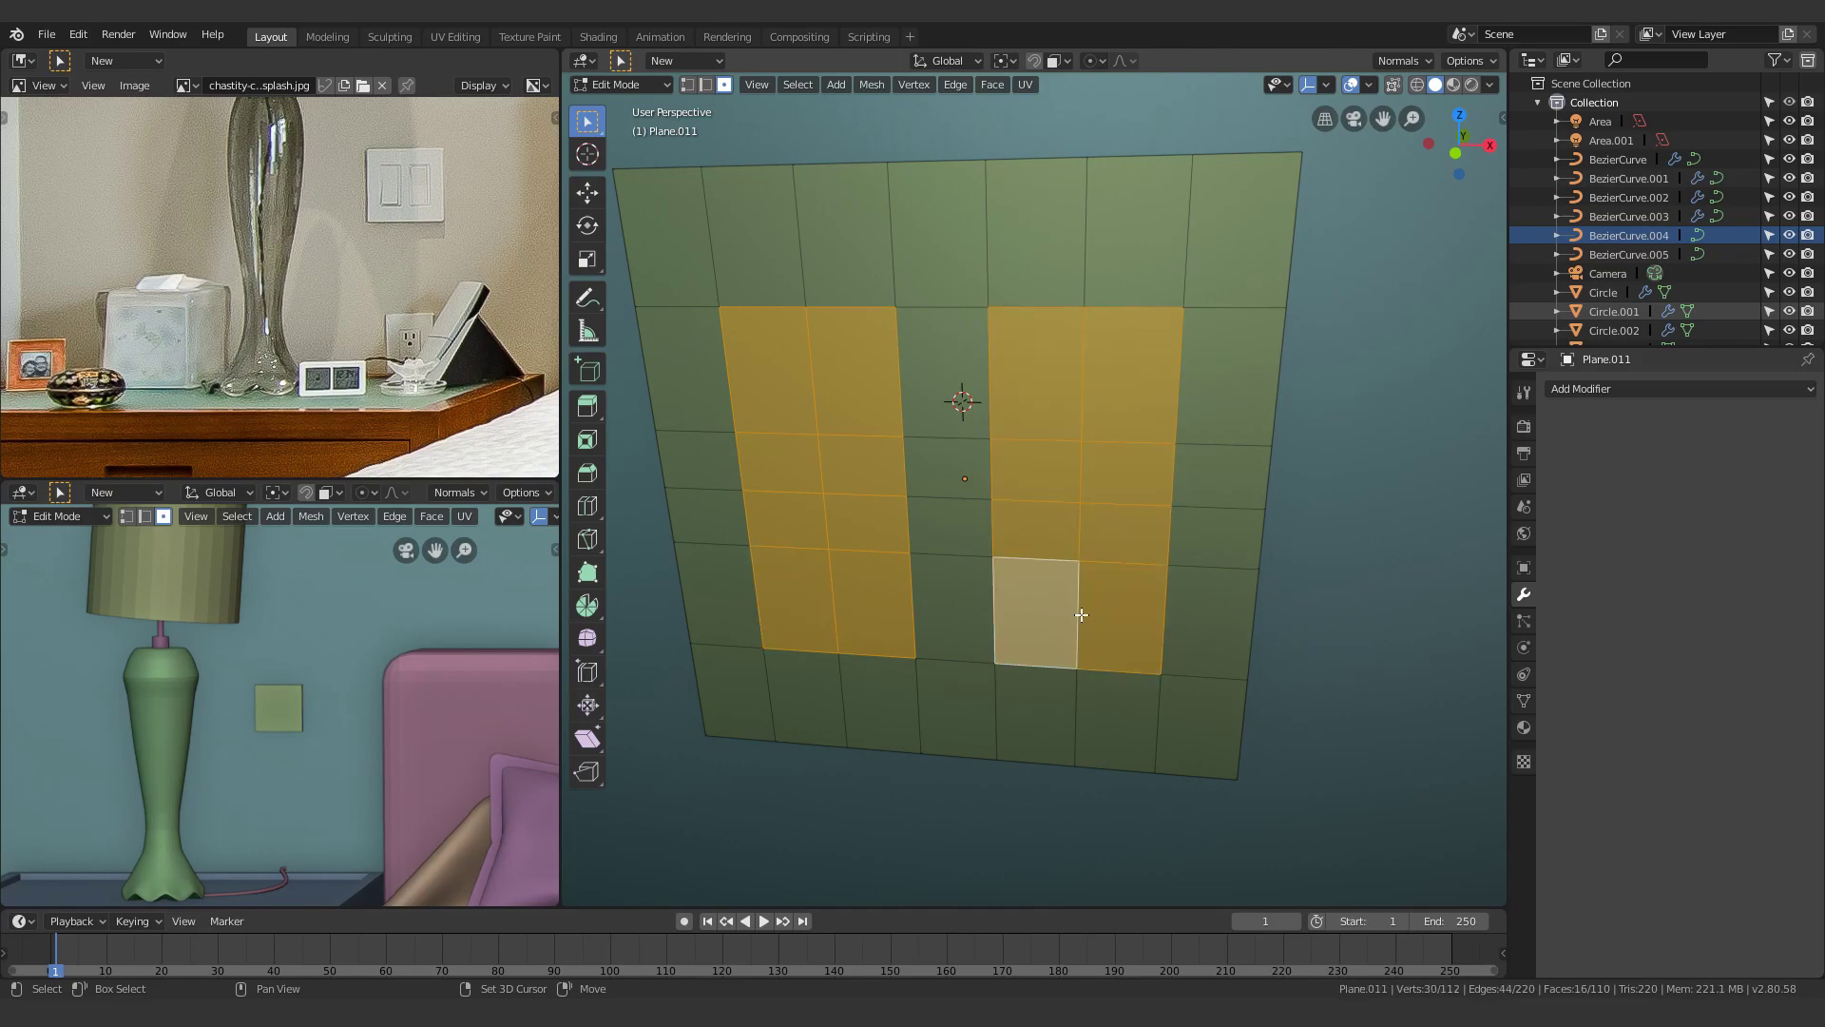
text(.05)
key(Return)
Select the inset face loops around both switch areas and extrude them into the plate as recessed borders
middle_drag(1179, 656, 1214, 562)
scroll(1214, 562, up, 2)
shift+middle_drag(1122, 352, 1110, 537)
key(alt+a)
alt+click(1193, 255)
alt+shift+click(814, 315)
key(alt+a)
middle_drag(804, 344, 764, 403)
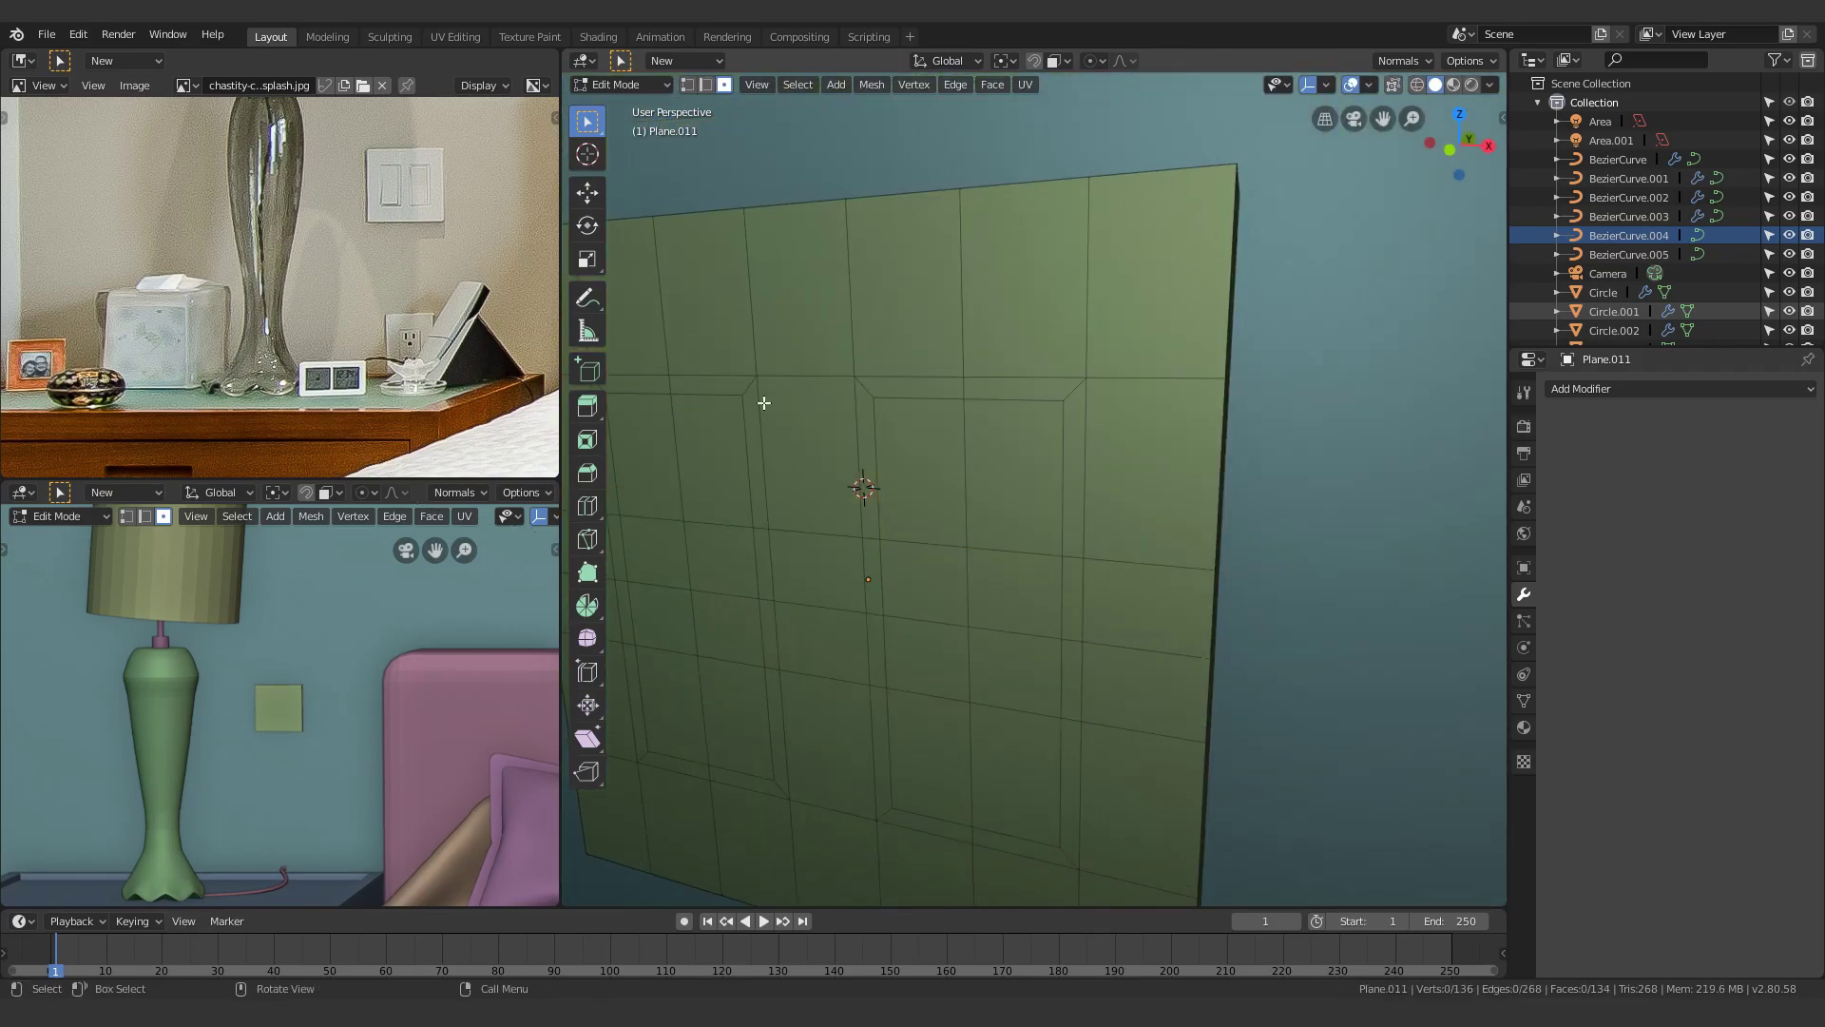
alt+shift+click(1078, 387)
middle_drag(1048, 639, 982, 697)
key(e)
middle_drag(844, 718, 918, 673)
Select all the inner faces of both switch panels and inset them slightly
click(1081, 436)
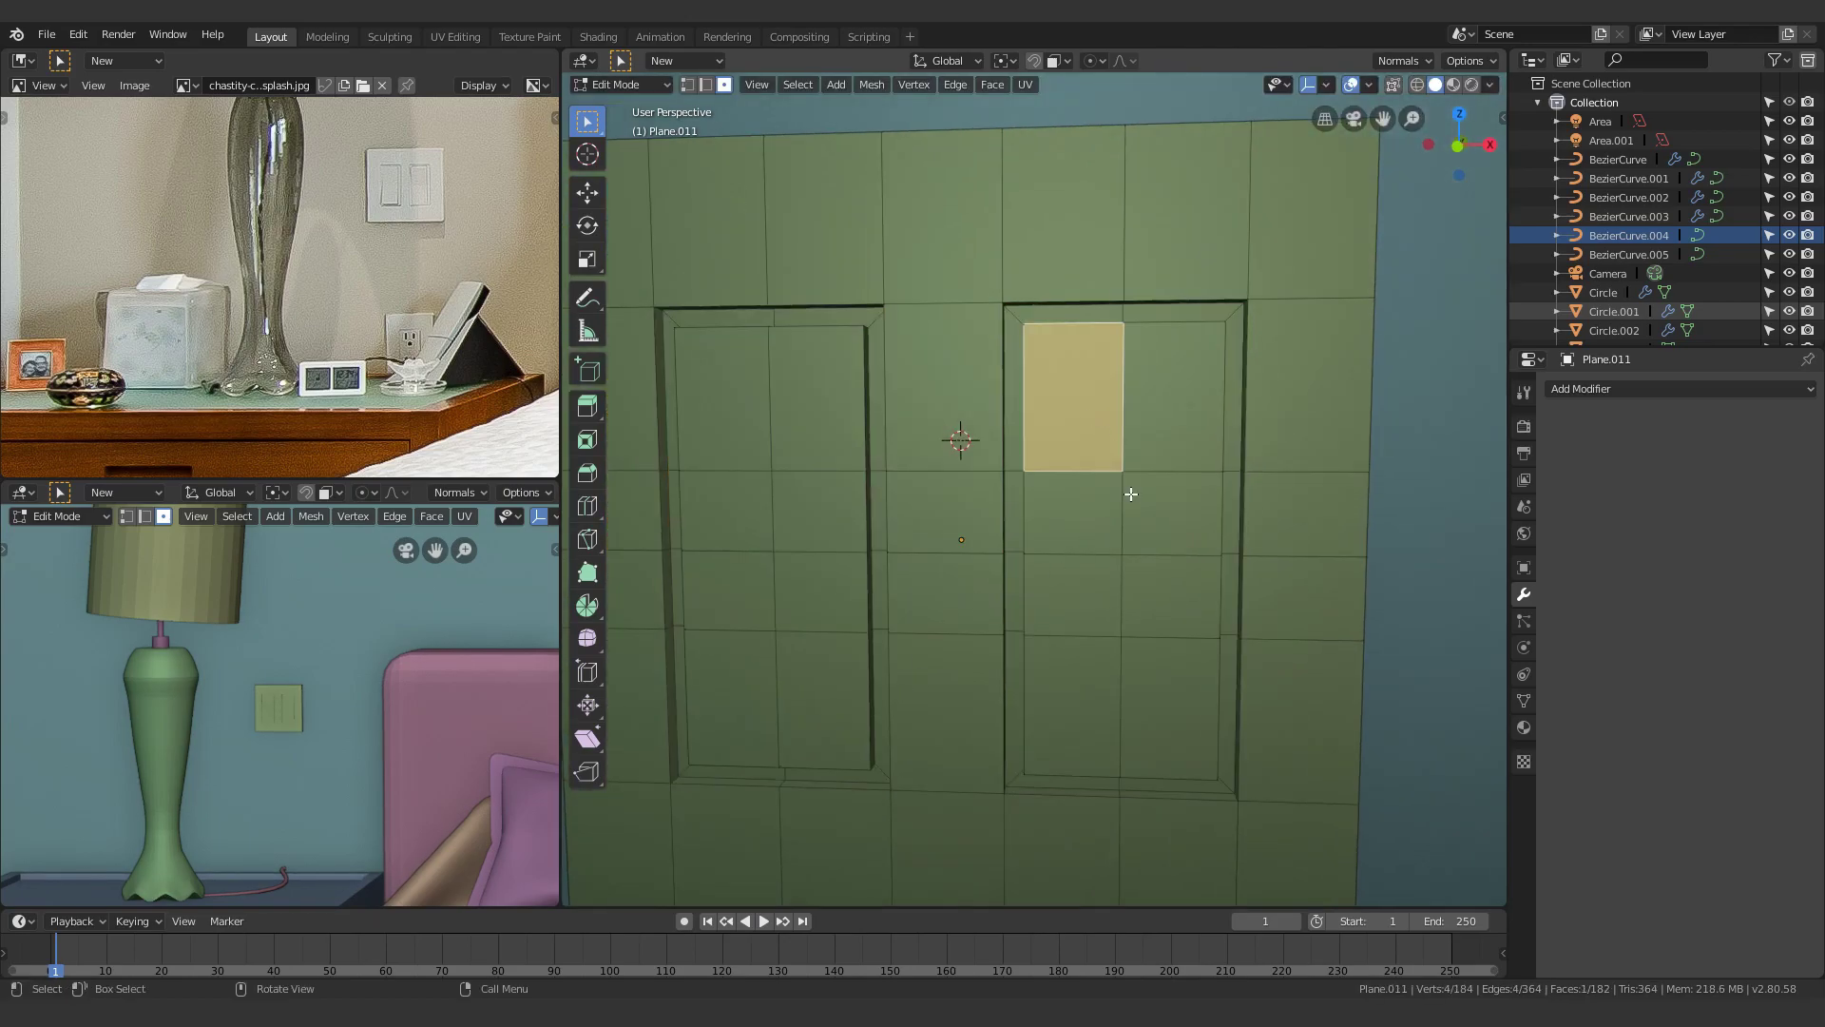
shift+click(1173, 510)
shift+click(1080, 518)
shift+click(1080, 591)
shift+click(1165, 597)
shift+click(1164, 686)
shift+click(1090, 694)
shift+click(819, 419)
shift+click(730, 419)
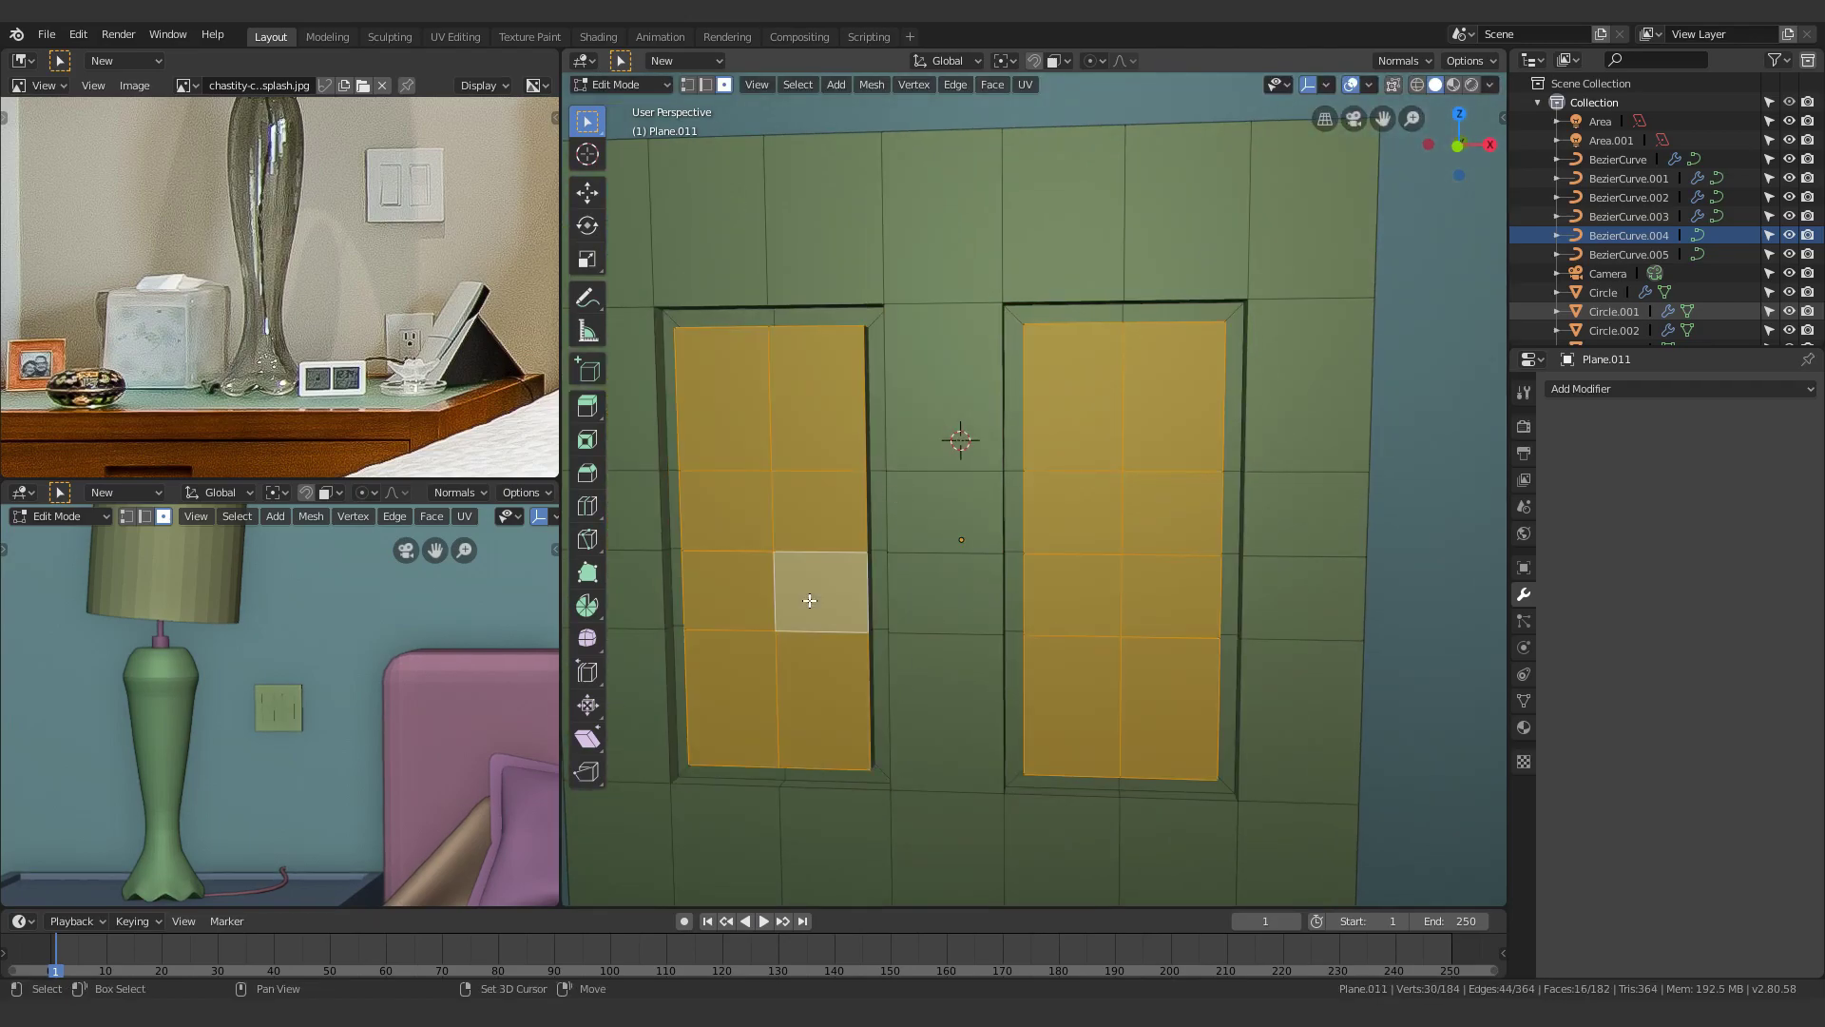
middle_drag(815, 602, 1132, 614)
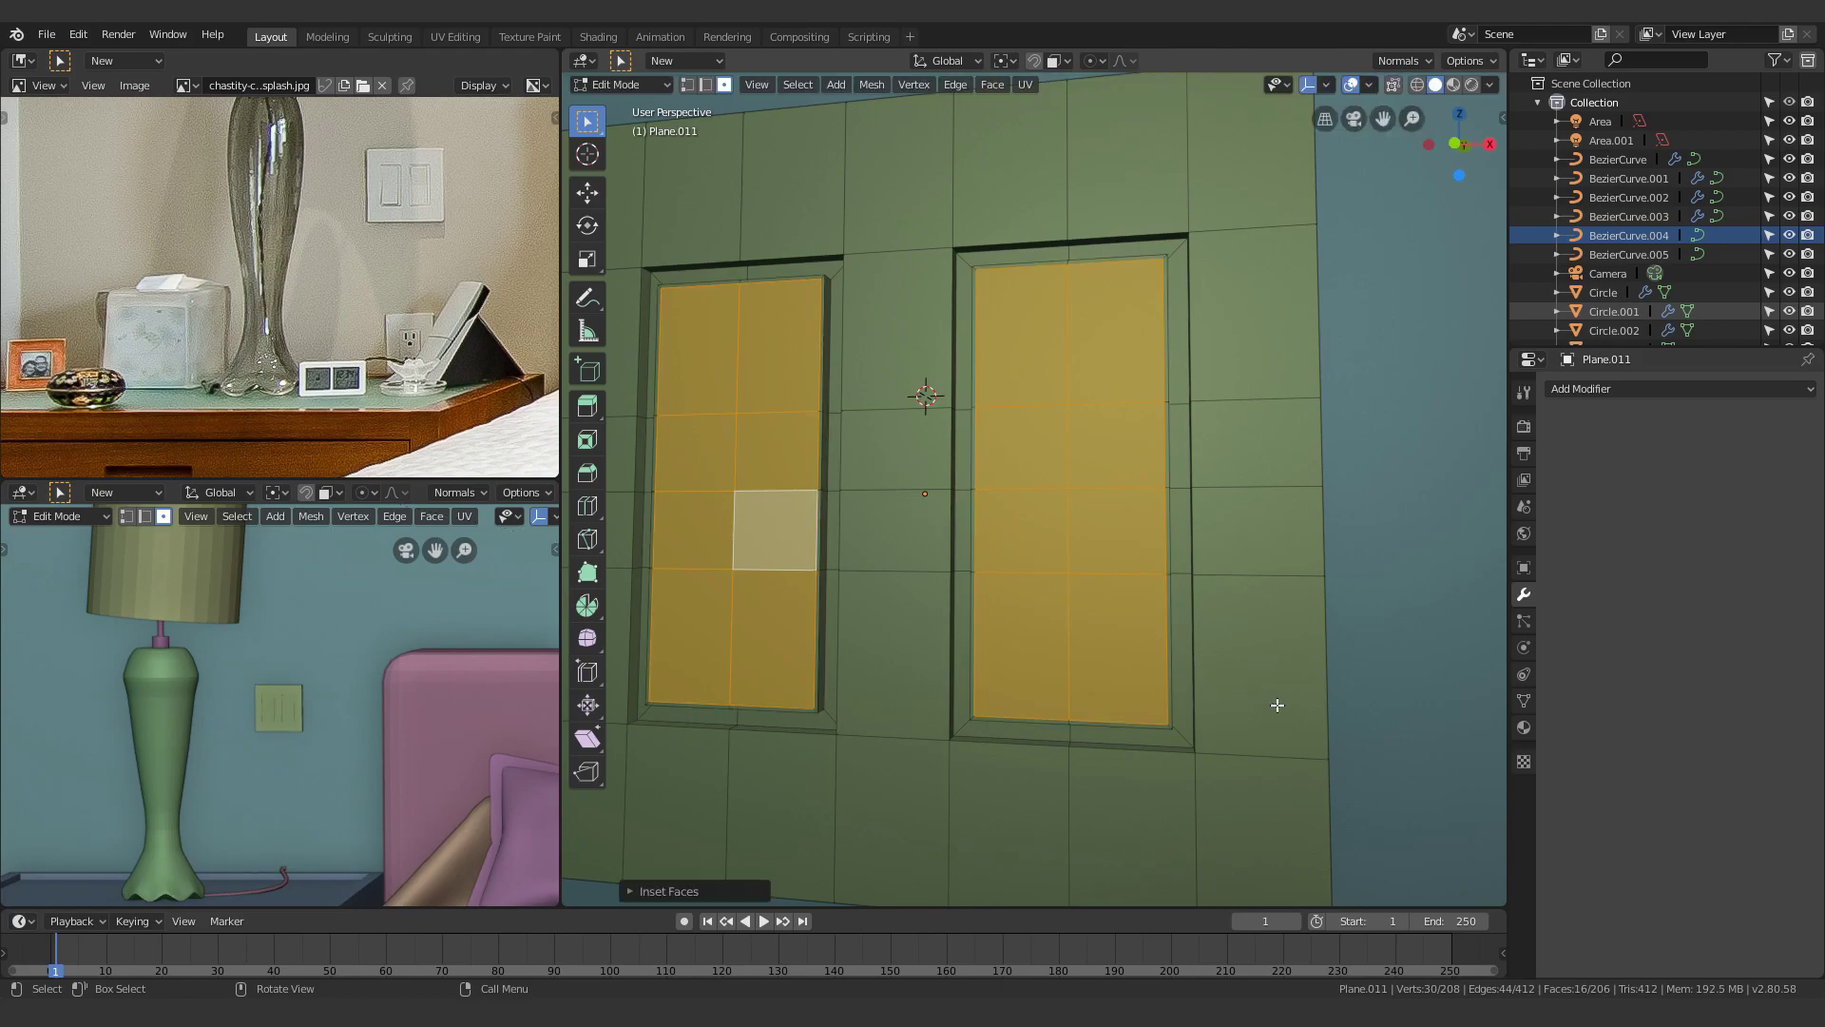
Move the upper cross edges of one switch and the lower cross edges of the other outward from the plate
key(2)
click(1025, 275)
shift+click(1103, 269)
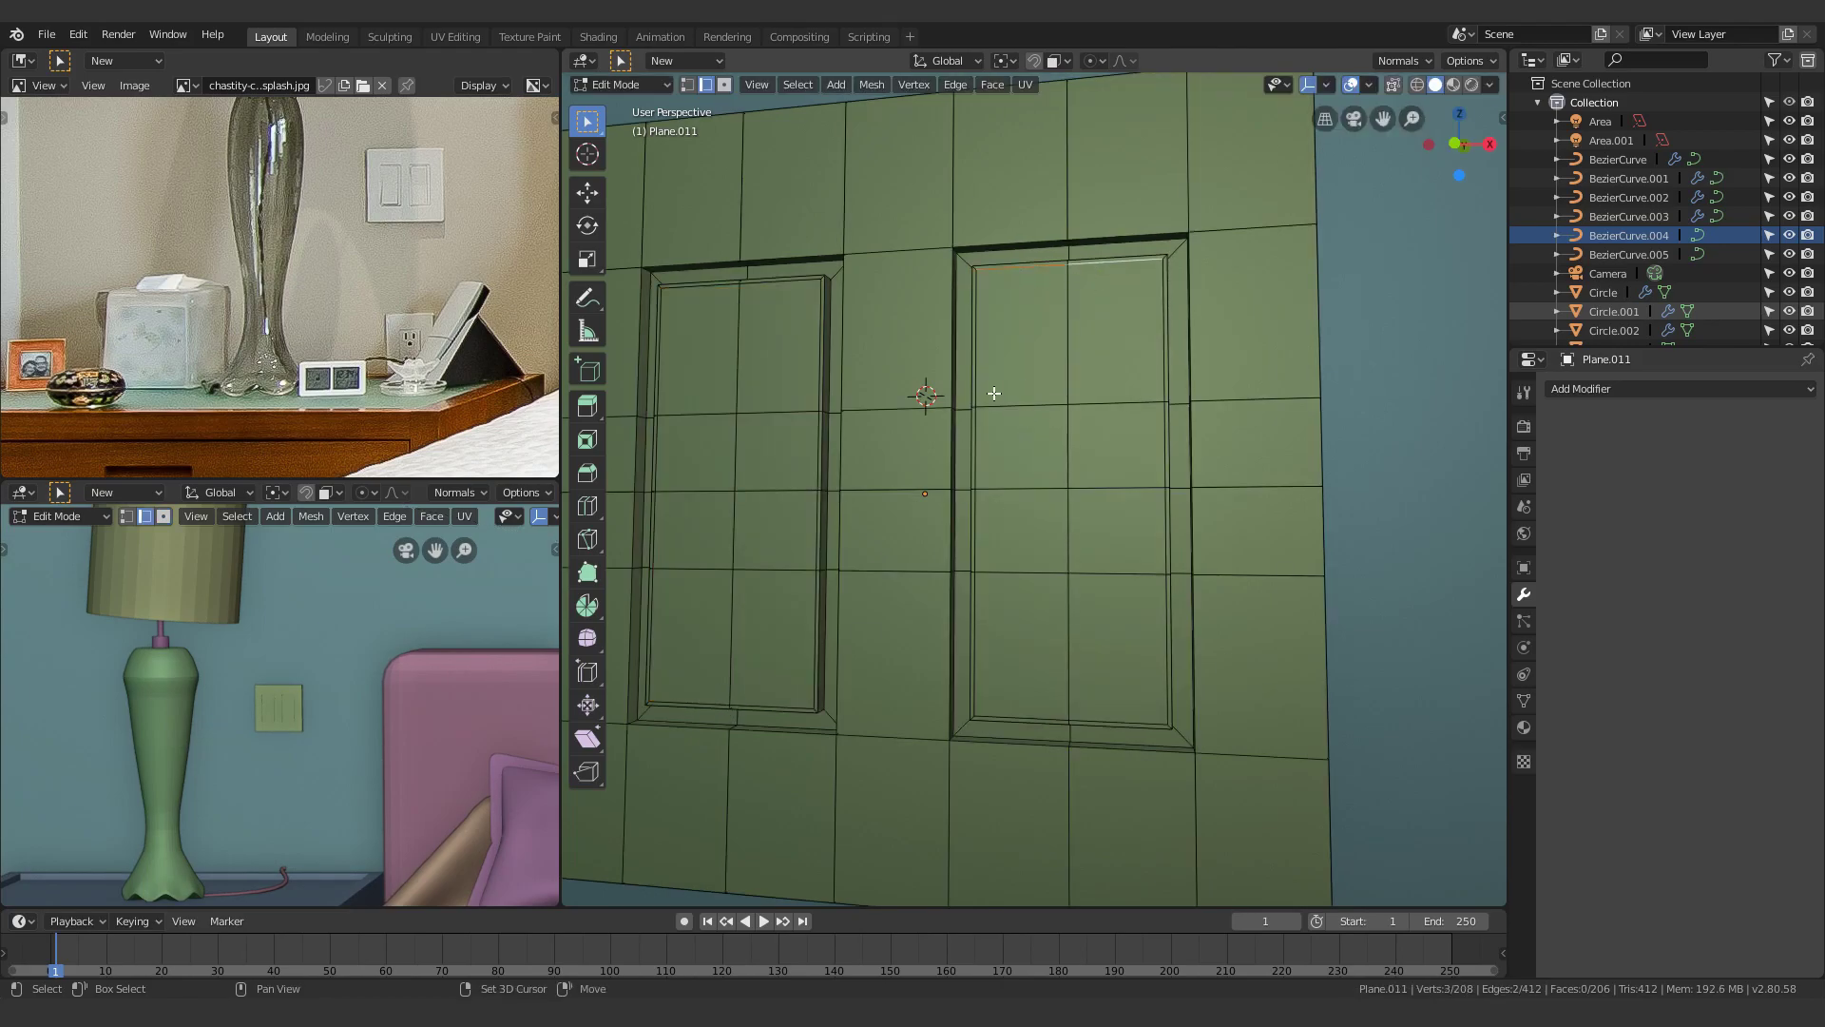
middle_drag(1047, 489, 1069, 418)
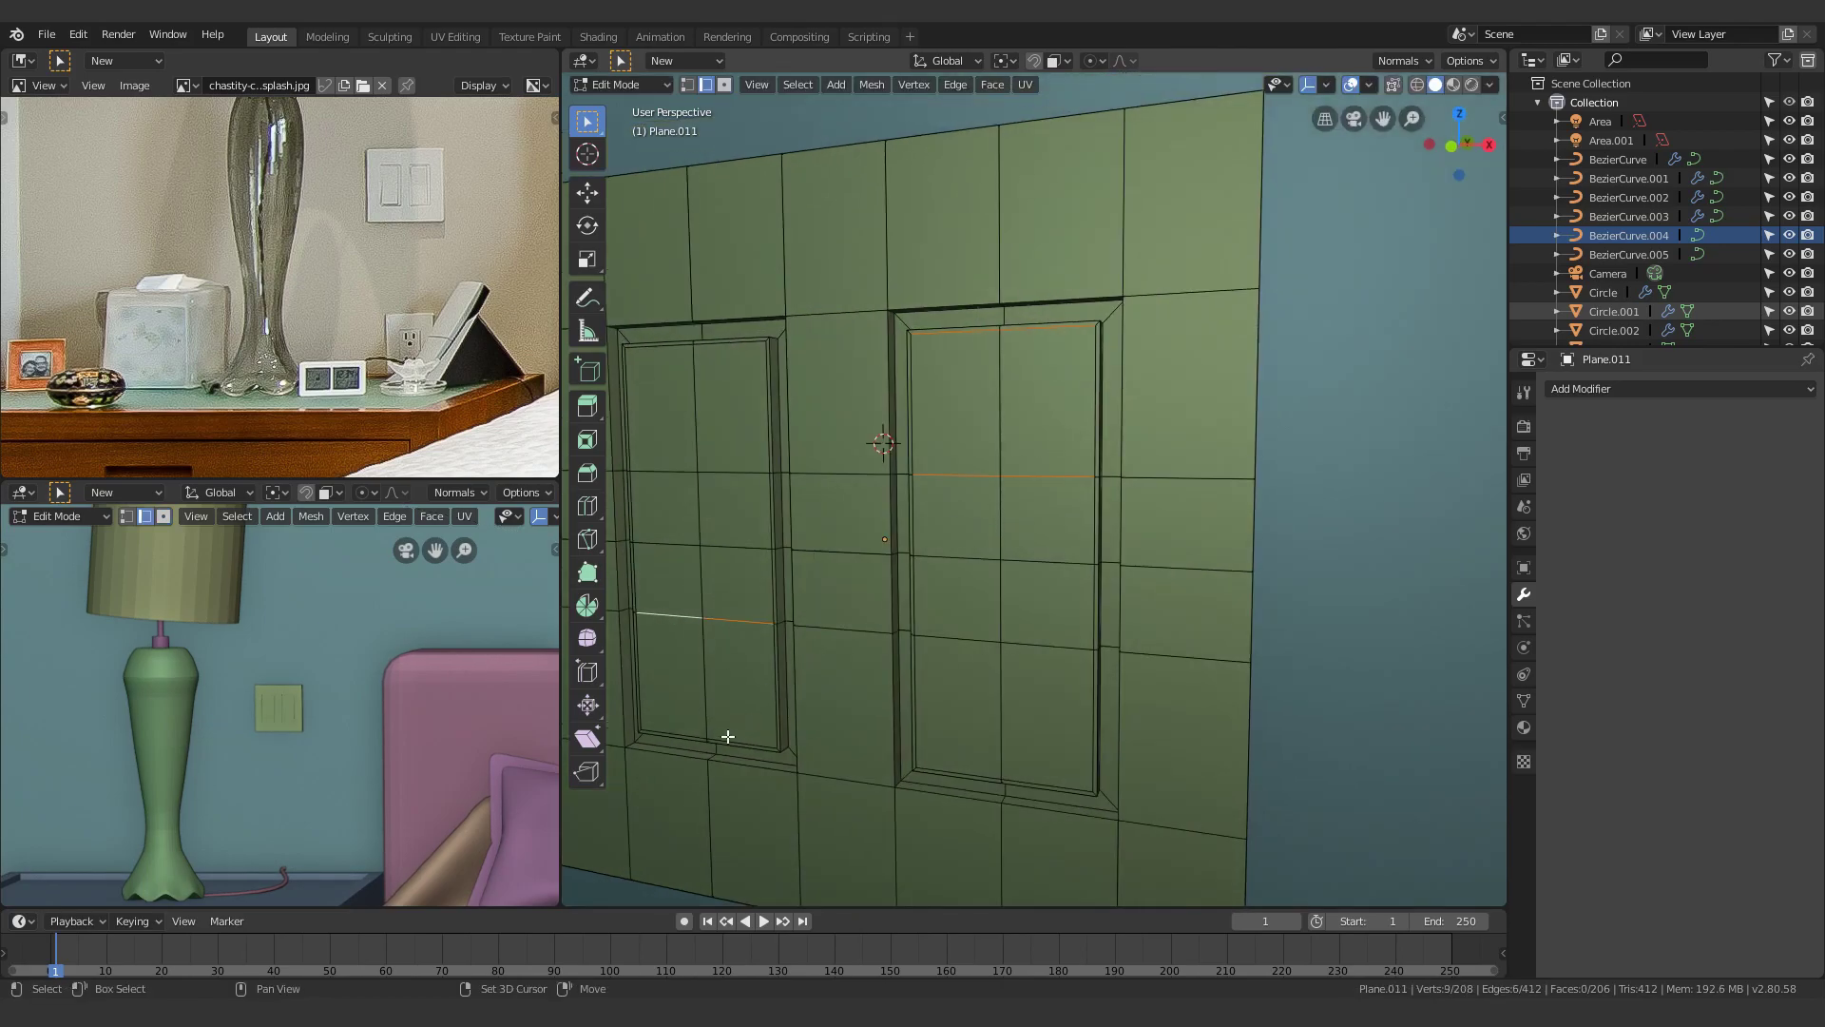
click(933, 552)
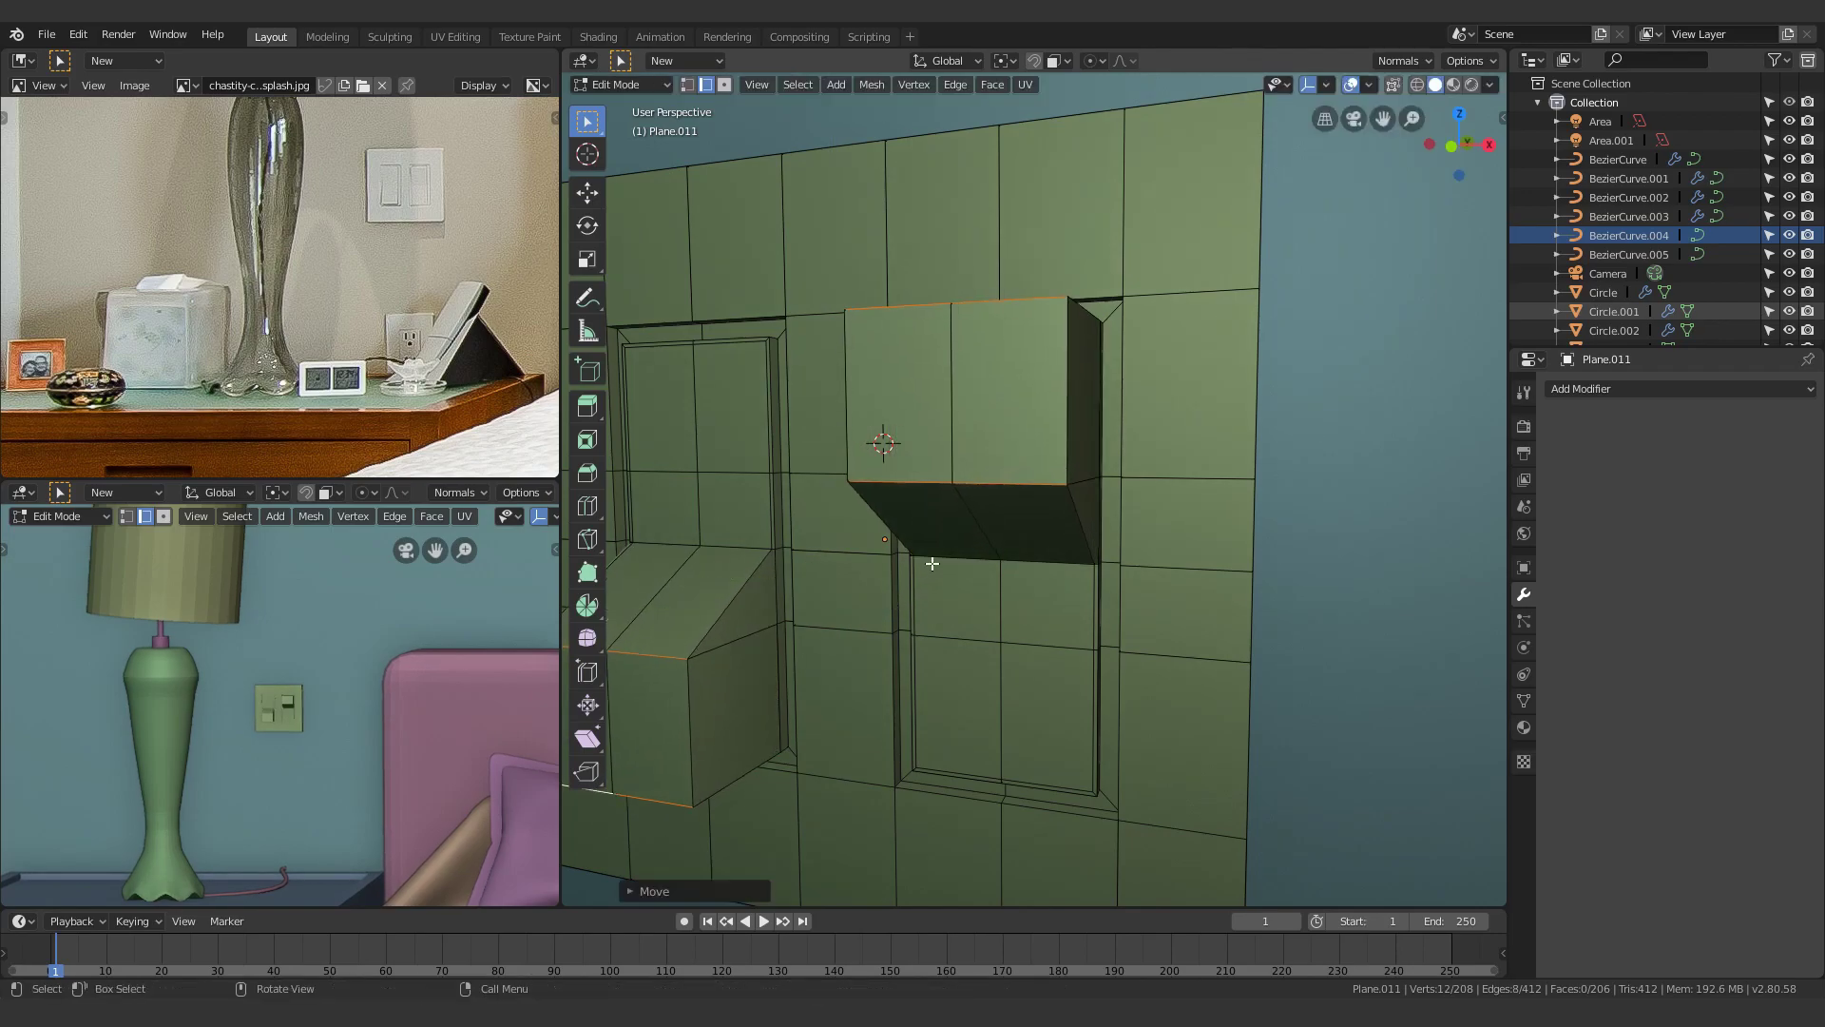
Move the inner cross edges of both switches back about 0.03 m along Y to slope the rockers
shift+click(917, 474)
shift+middle_drag(918, 474, 1189, 472)
shift+click(913, 643)
shift+click(1006, 645)
middle_drag(1006, 643, 968, 639)
key(g)
key(y)
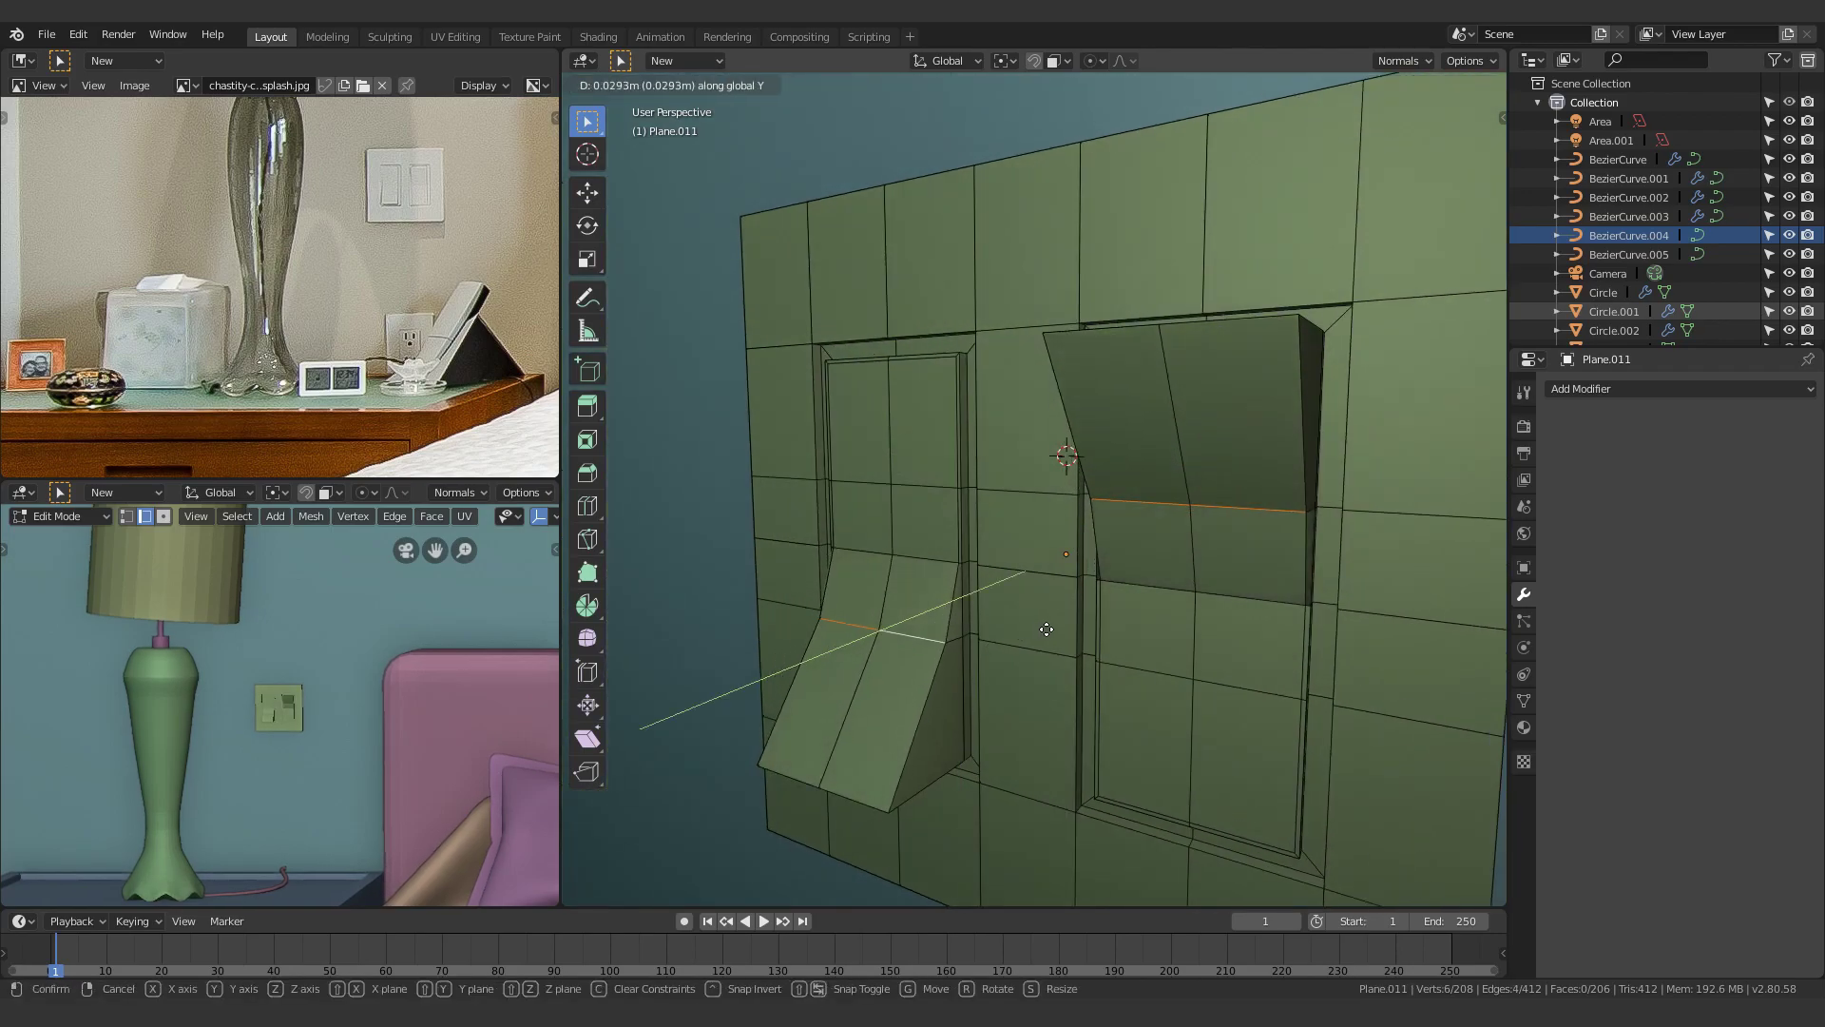
click(1035, 631)
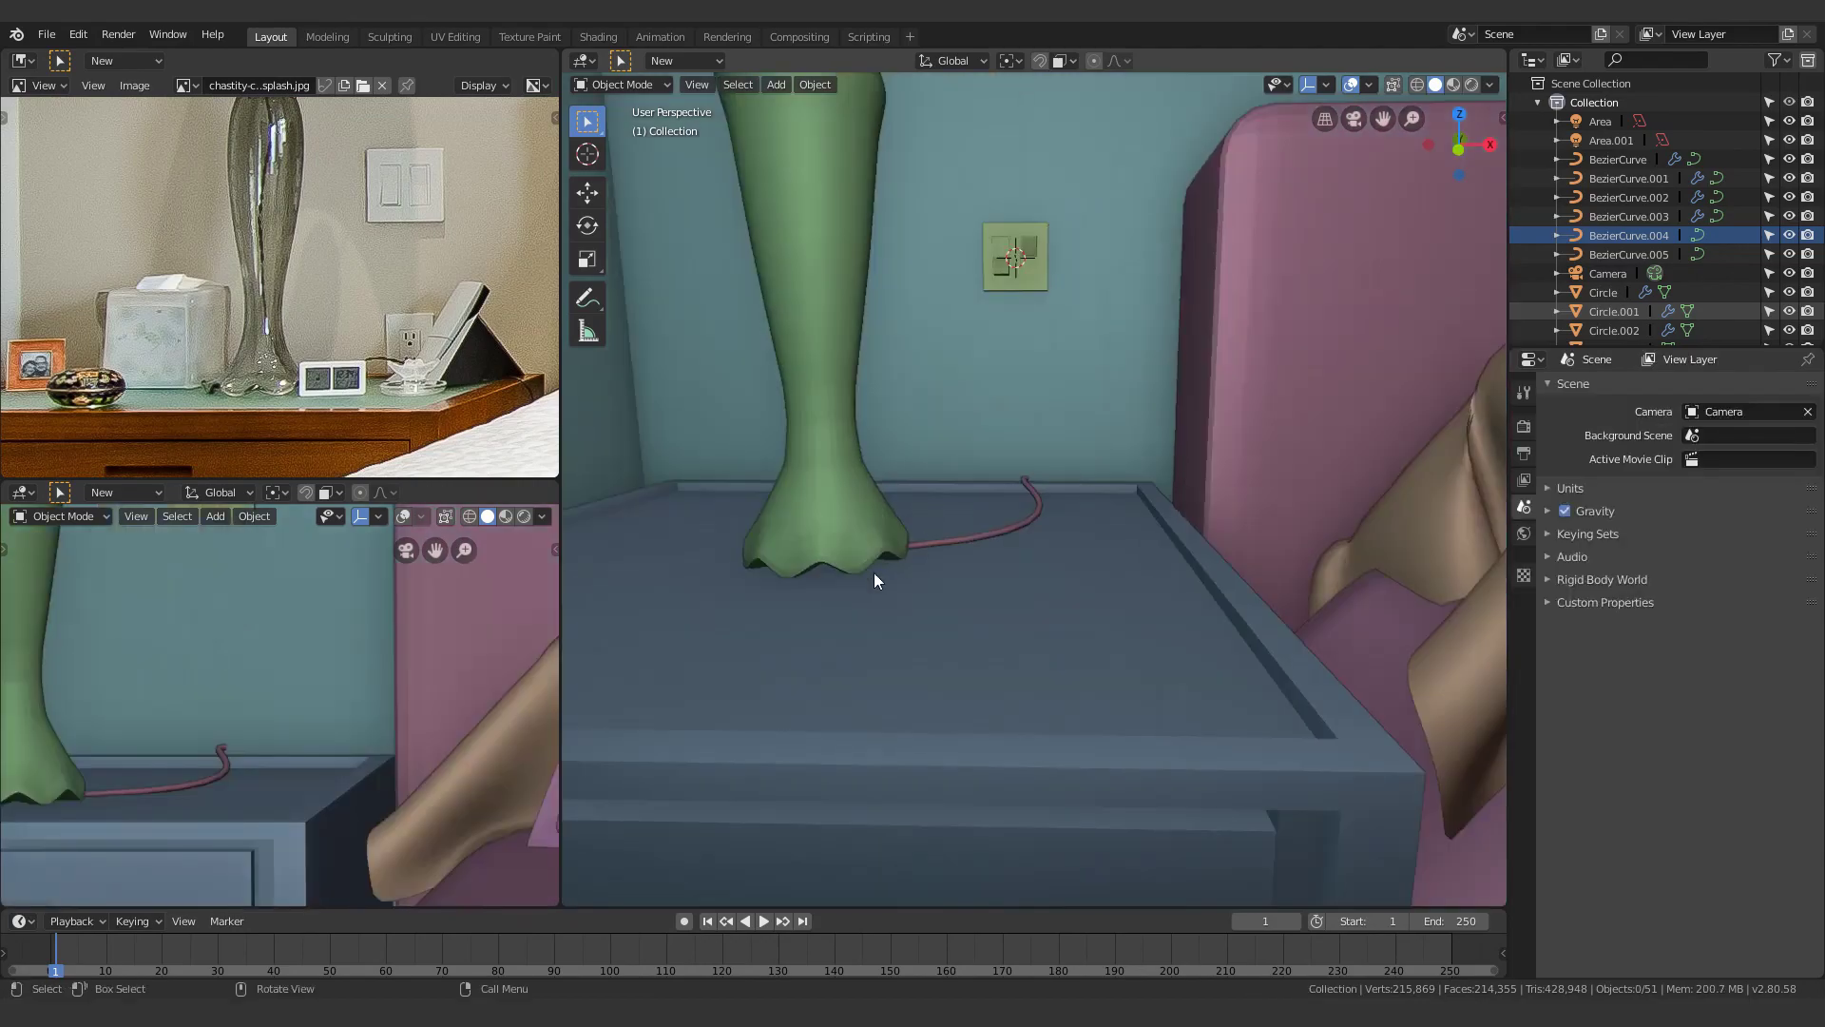
Try to add a cube at the lamp base and scale it thin along X
key(shift+a)
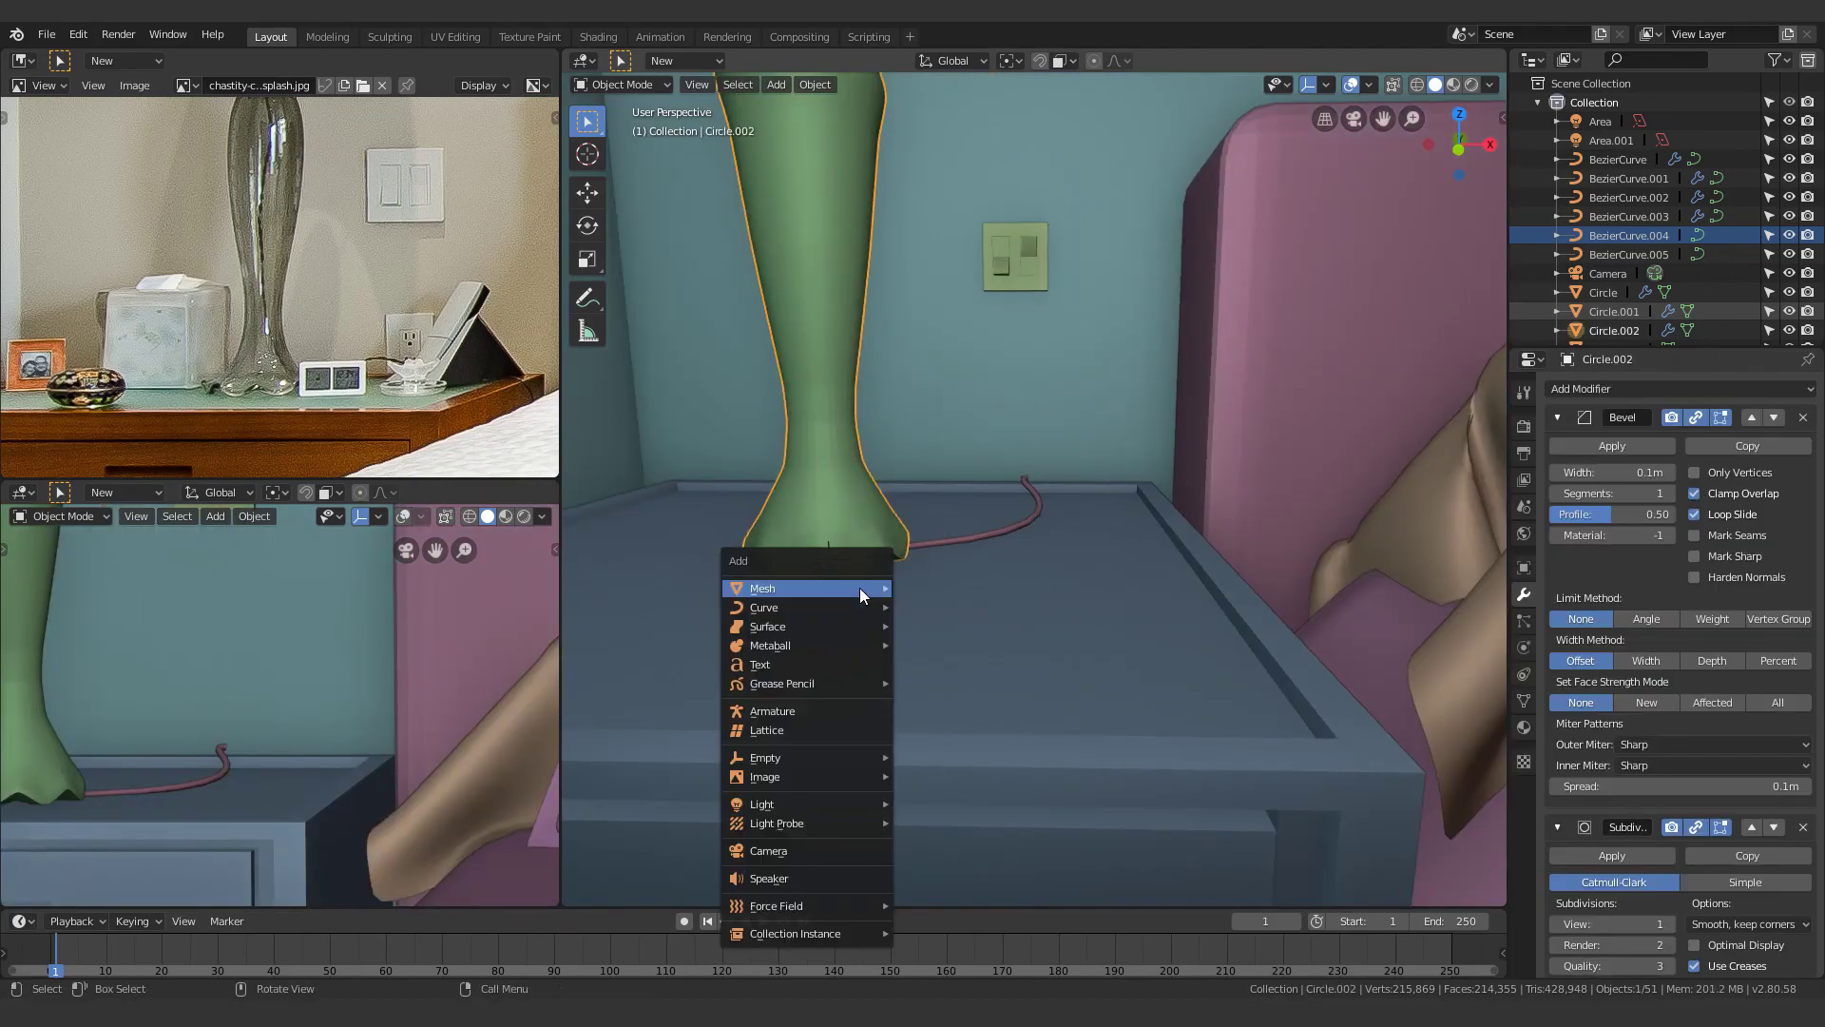
click(1008, 613)
key(s)
key(x)
click(851, 630)
scroll(856, 627, down, 4)
middle_drag(941, 570, 908, 610)
key(g)
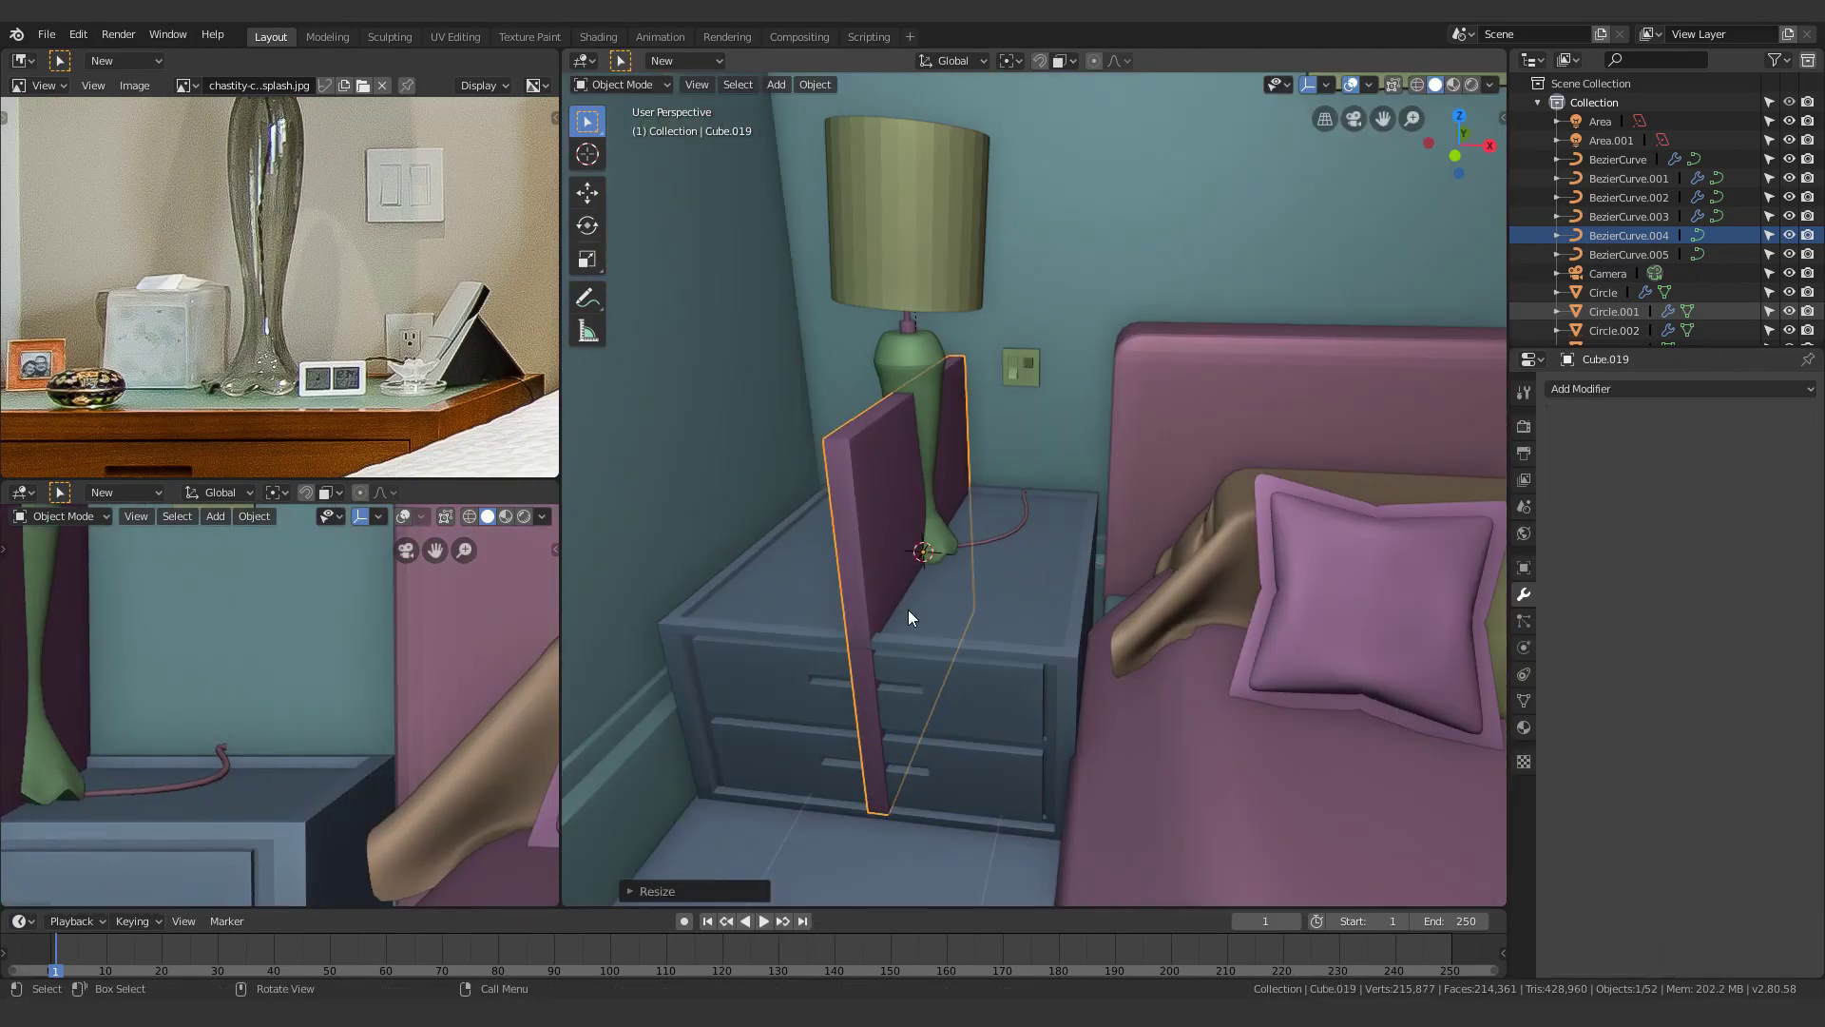
key(ctrl+z)
key(ctrl+z)
click(912, 428)
key(s)
right_click(951, 609)
Add a new cube and move it toward the blue nightstand's top with snapping enabled
key(shift+a)
click(1097, 770)
key(g)
click(1006, 624)
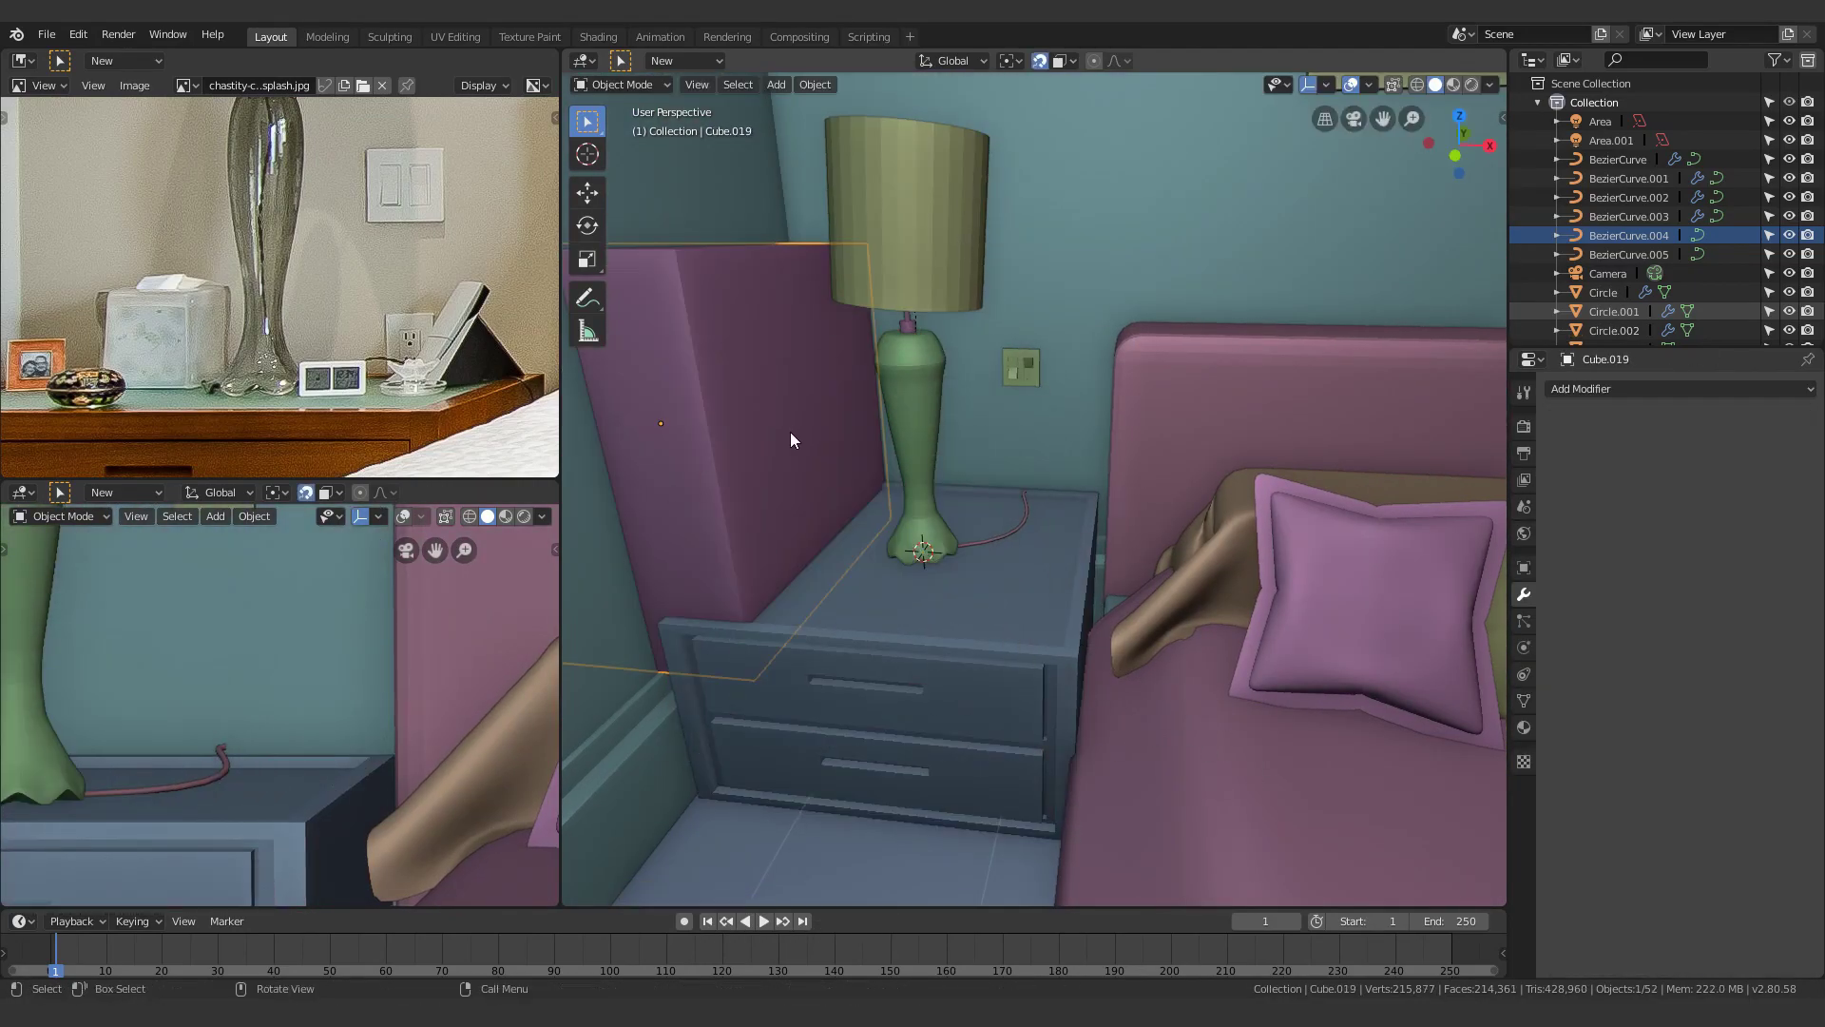
key(g)
click(1035, 623)
Scale the cube down, place it on the nightstand beside the lamp base, and flatten it along X
key(s)
click(955, 483)
key(g)
click(1041, 627)
key(s)
key(x)
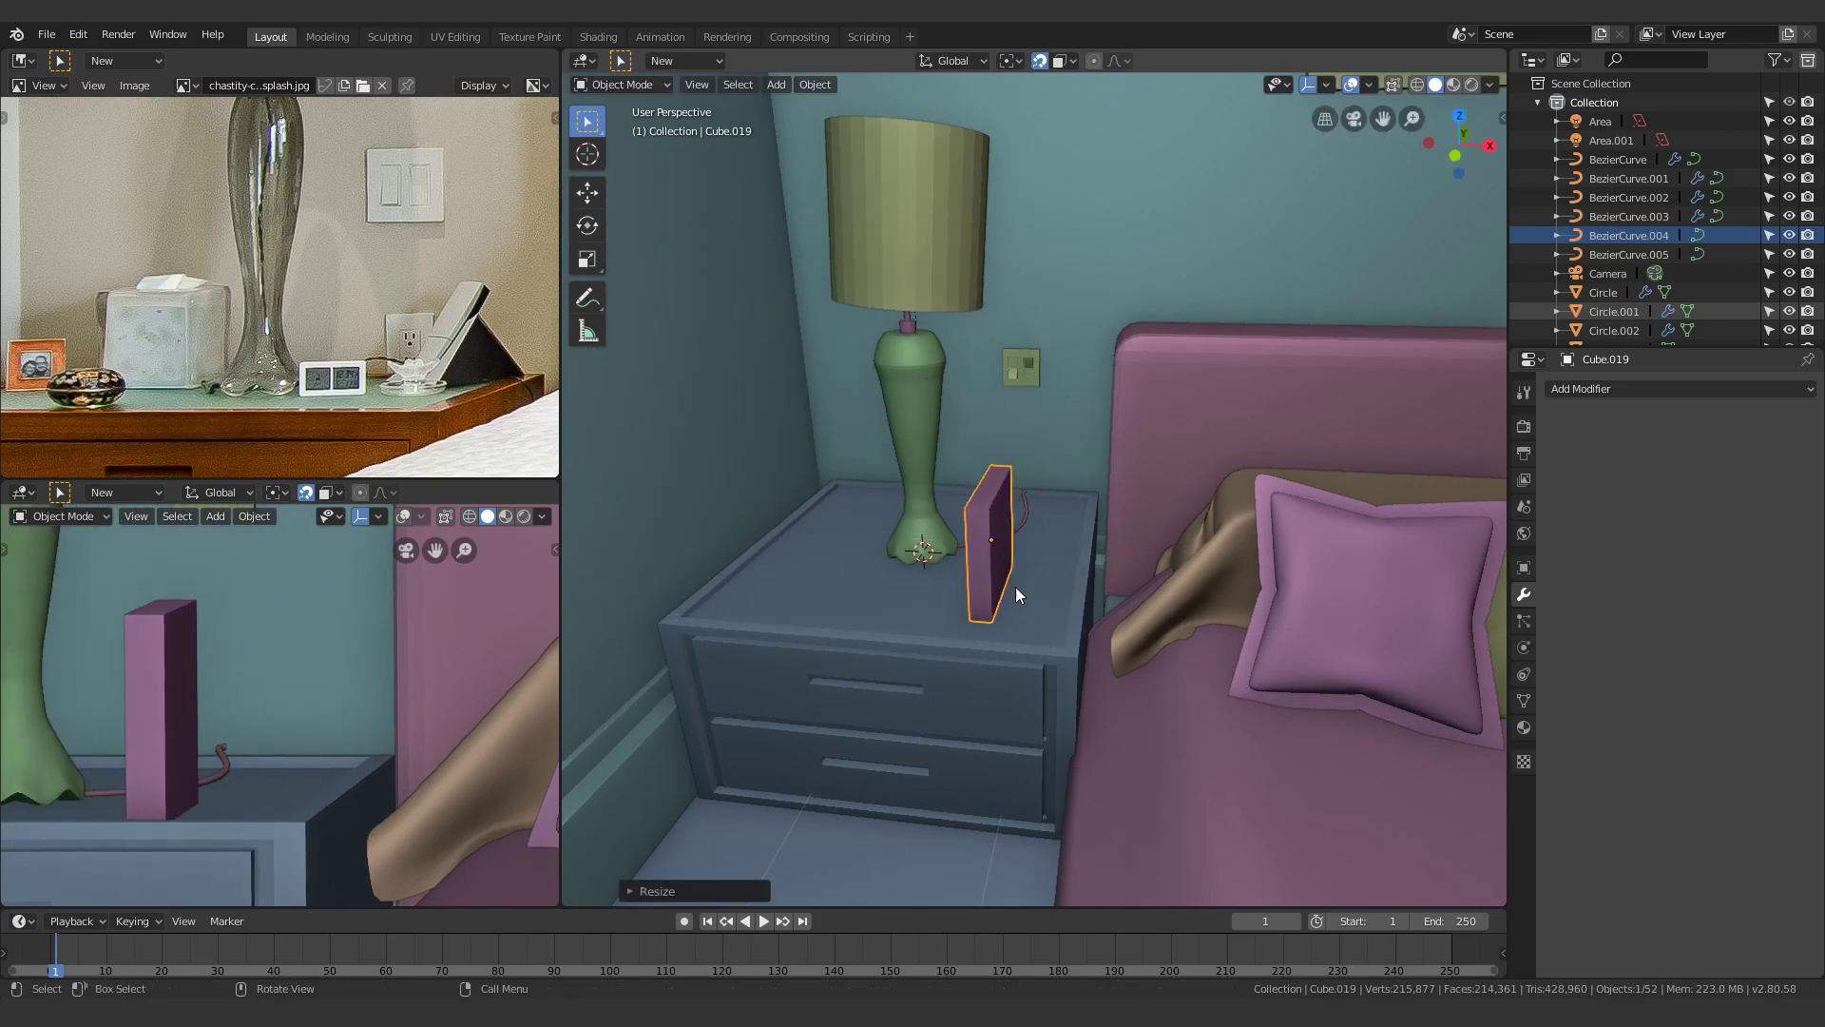
Scale the cube on the nightstand along Y to give it the proportions of an upright book
key(s)
key(y)
middle_drag(1017, 593, 1027, 428)
click(944, 590)
Add a centred vertical loop cut to the book and pull its front middle edge outward along Y to shape the spine
scroll(983, 619, up, 5)
key(Tab)
key(ctrl+r)
click(1049, 442)
right_click(1049, 442)
scroll(1067, 506, down, 5)
key(g)
key(y)
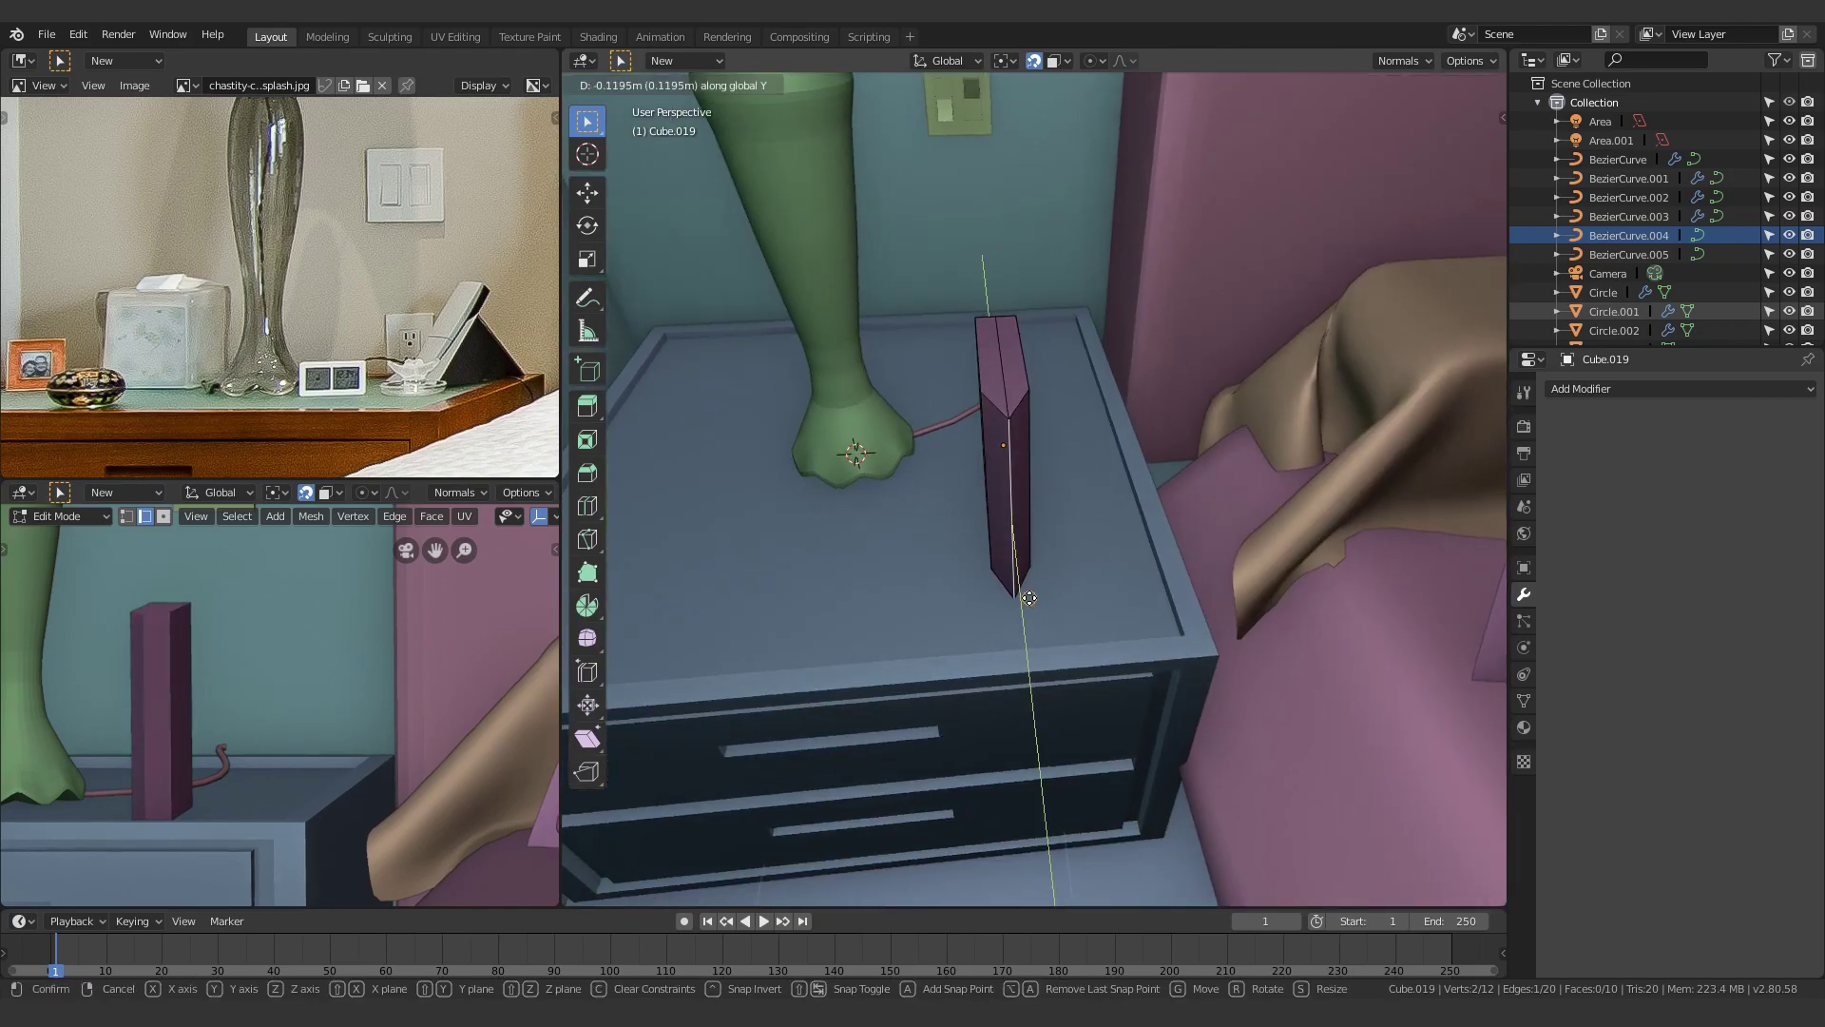
Add a Bevel modifier and a level 1 Subdivision Surface modifier to the book
scroll(1041, 320, up, 2)
click(1578, 389)
click(1467, 448)
key(Tab)
middle_drag(960, 403, 1023, 403)
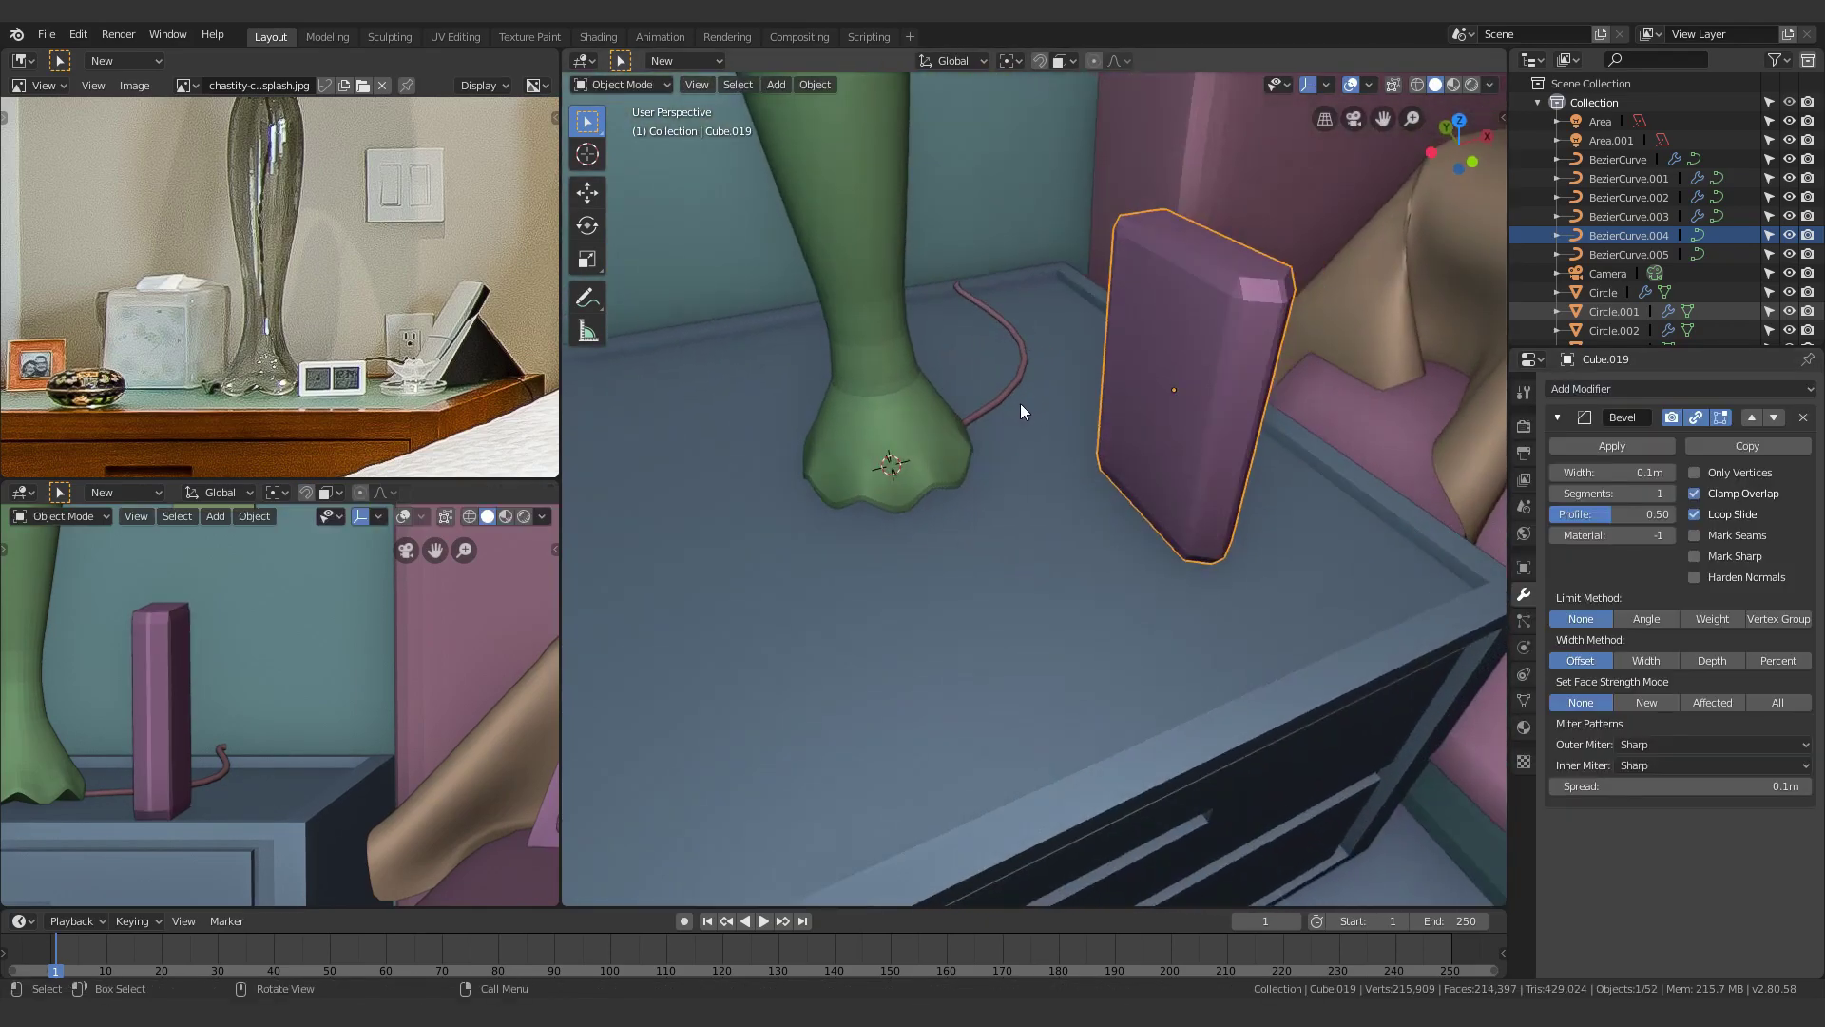
key(KP_Decimal)
key(ctrl+1)
Add supporting loop cuts to the book mesh to tighten its shape under the subdivision
key(Tab)
key(ctrl+r)
key(Tab)
shift+middle_drag(1094, 582, 1213, 519)
key(Tab)
key(ctrl+r)
click(1071, 411)
right_click(1280, 702)
scroll(1280, 701, down, 3)
Try to extrude the book's top faces inward by about 0.018 m, then undo the extrusion
middle_drag(1281, 702, 1059, 642)
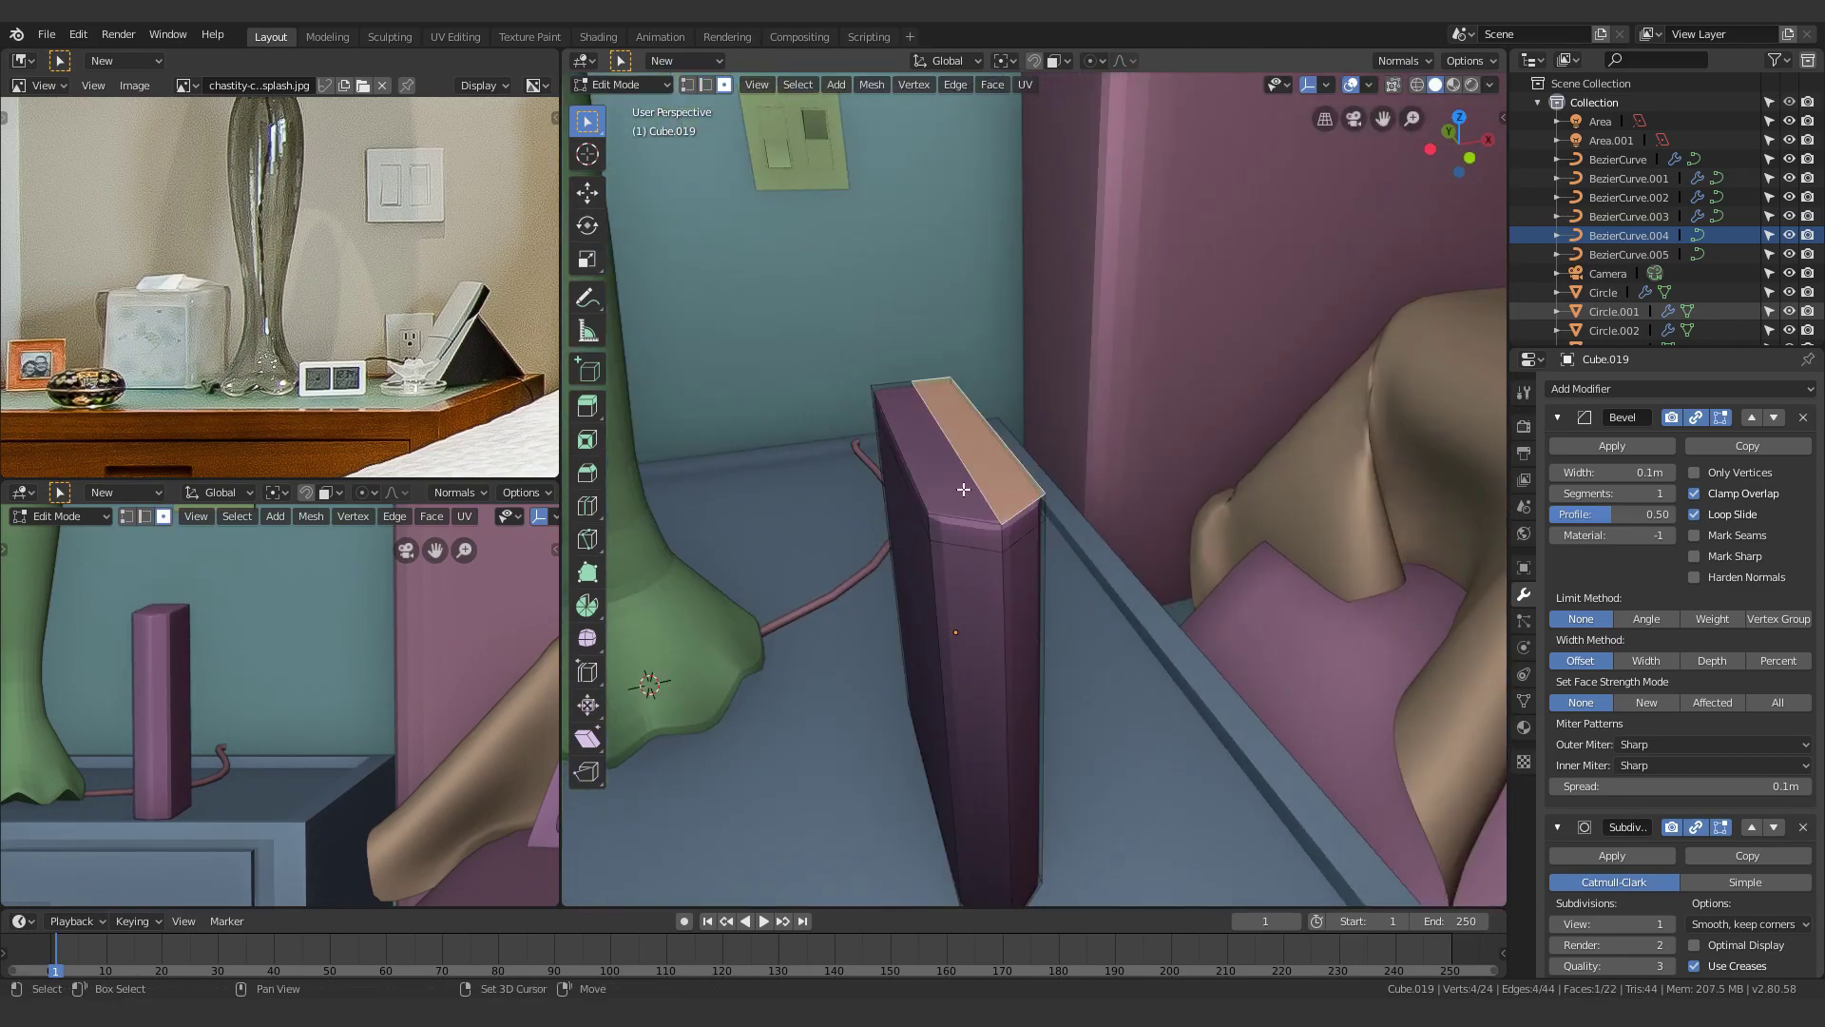
click(1260, 704)
middle_drag(1261, 704, 1092, 640)
key(e)
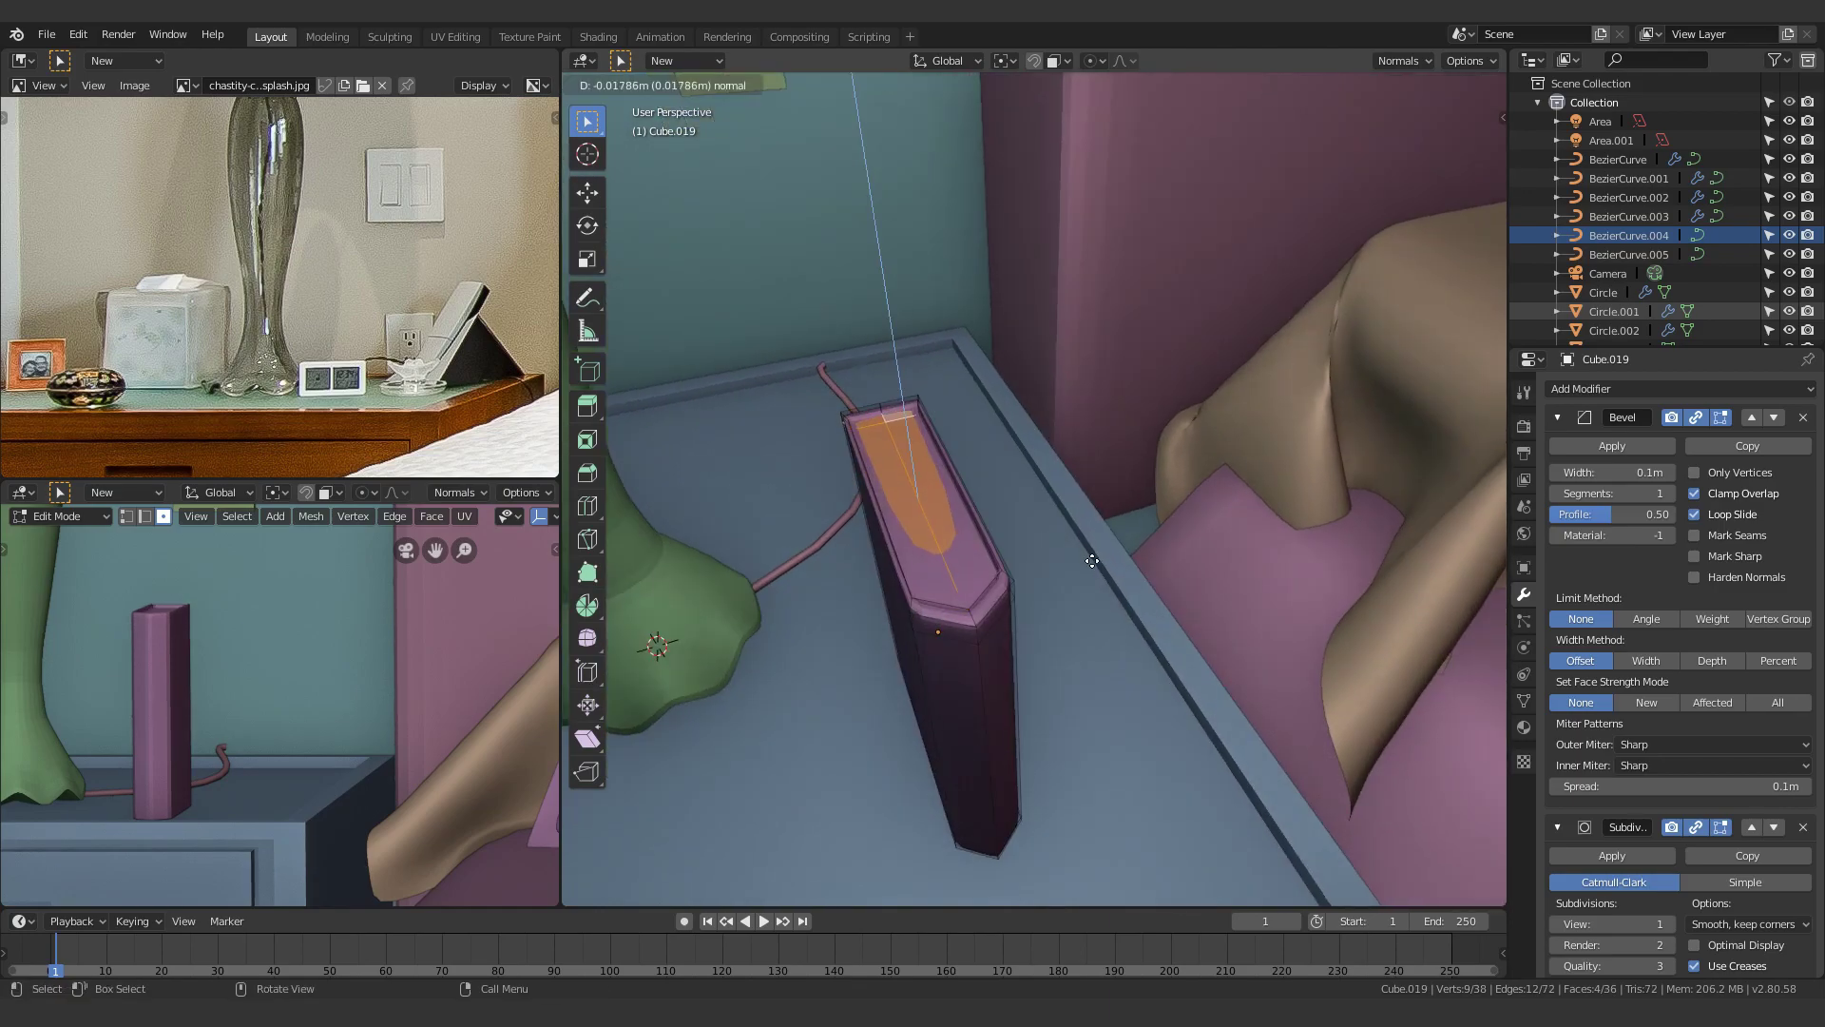
middle_drag(1093, 563, 1084, 419)
scroll(1083, 419, up, 3)
scroll(1084, 419, down, 1)
key(Tab)
middle_drag(1075, 485, 894, 580)
key(Tab)
key(2)
key(Tab)
key(Tab)
key(3)
scroll(847, 461, down, 8)
key(ctrl+z)
Select the book's top faces including the rear strip and extrude them inward to recess the pages
middle_drag(1132, 428, 1088, 497)
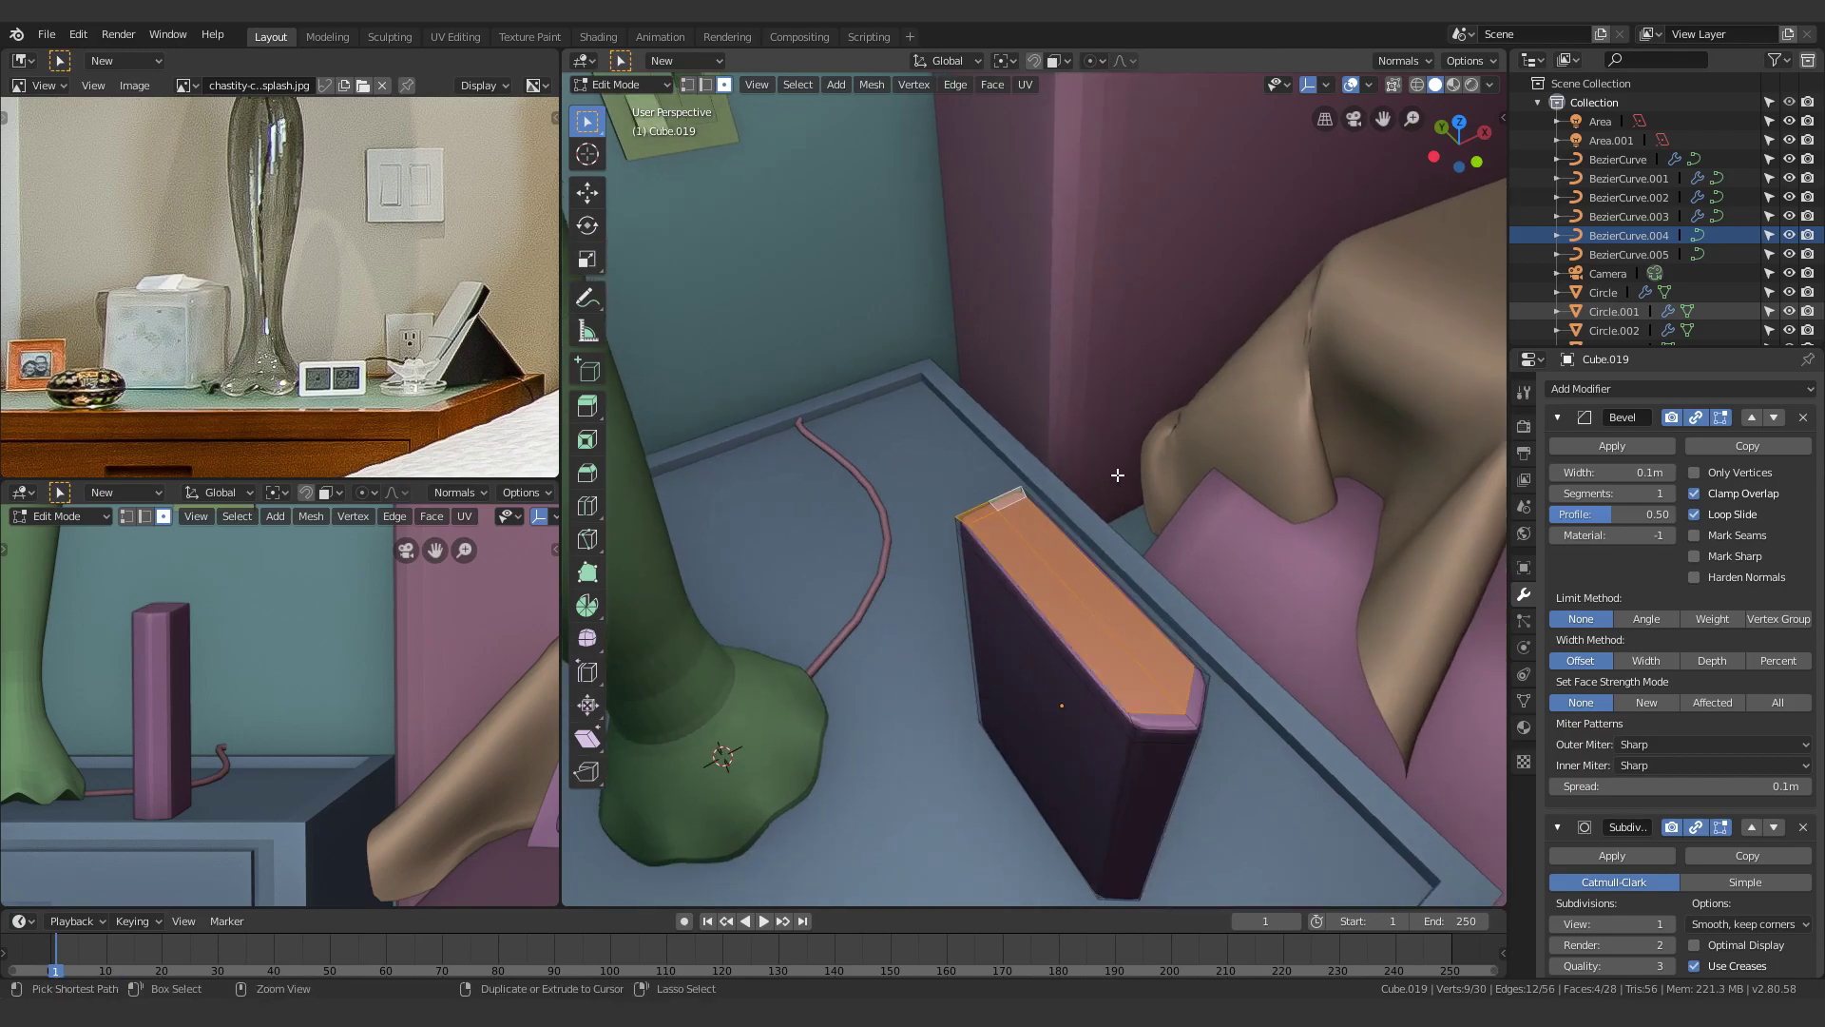
mouse_move(970, 533)
middle_down()
mouse_move(1080, 566)
mouse_move(1242, 526)
mouse_move(975, 559)
middle_up()
scroll(975, 559, up, 3)
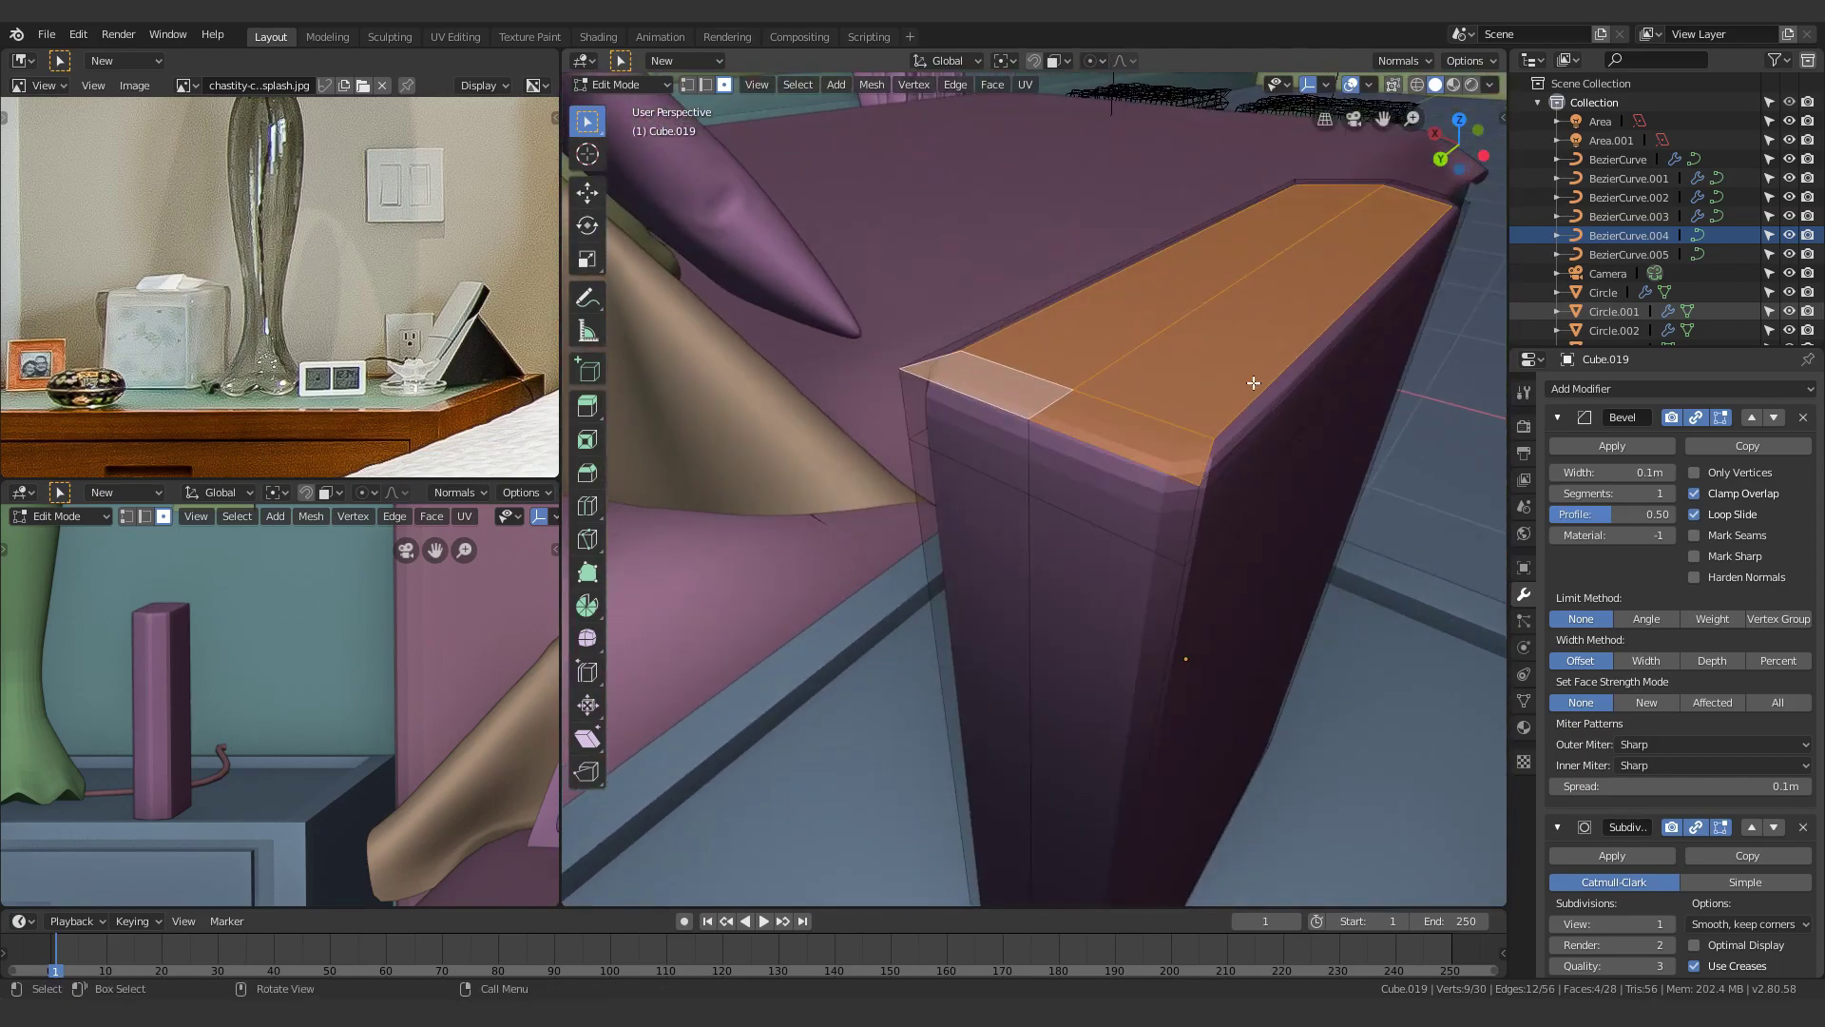
middle_drag(1257, 432, 1204, 481)
click(967, 444)
key(Tab)
middle_drag(1081, 462, 1007, 366)
Select the whole book mesh and remove its double vertices
key(Tab)
key(a)
key(F3)
text(rem)
key(Return)
key(Tab)
scroll(1092, 419, down, 5)
Add a loop cut around the book's cover and slide it close to the outer rear edge
key(Tab)
key(ctrl+r)
click(865, 721)
click(761, 721)
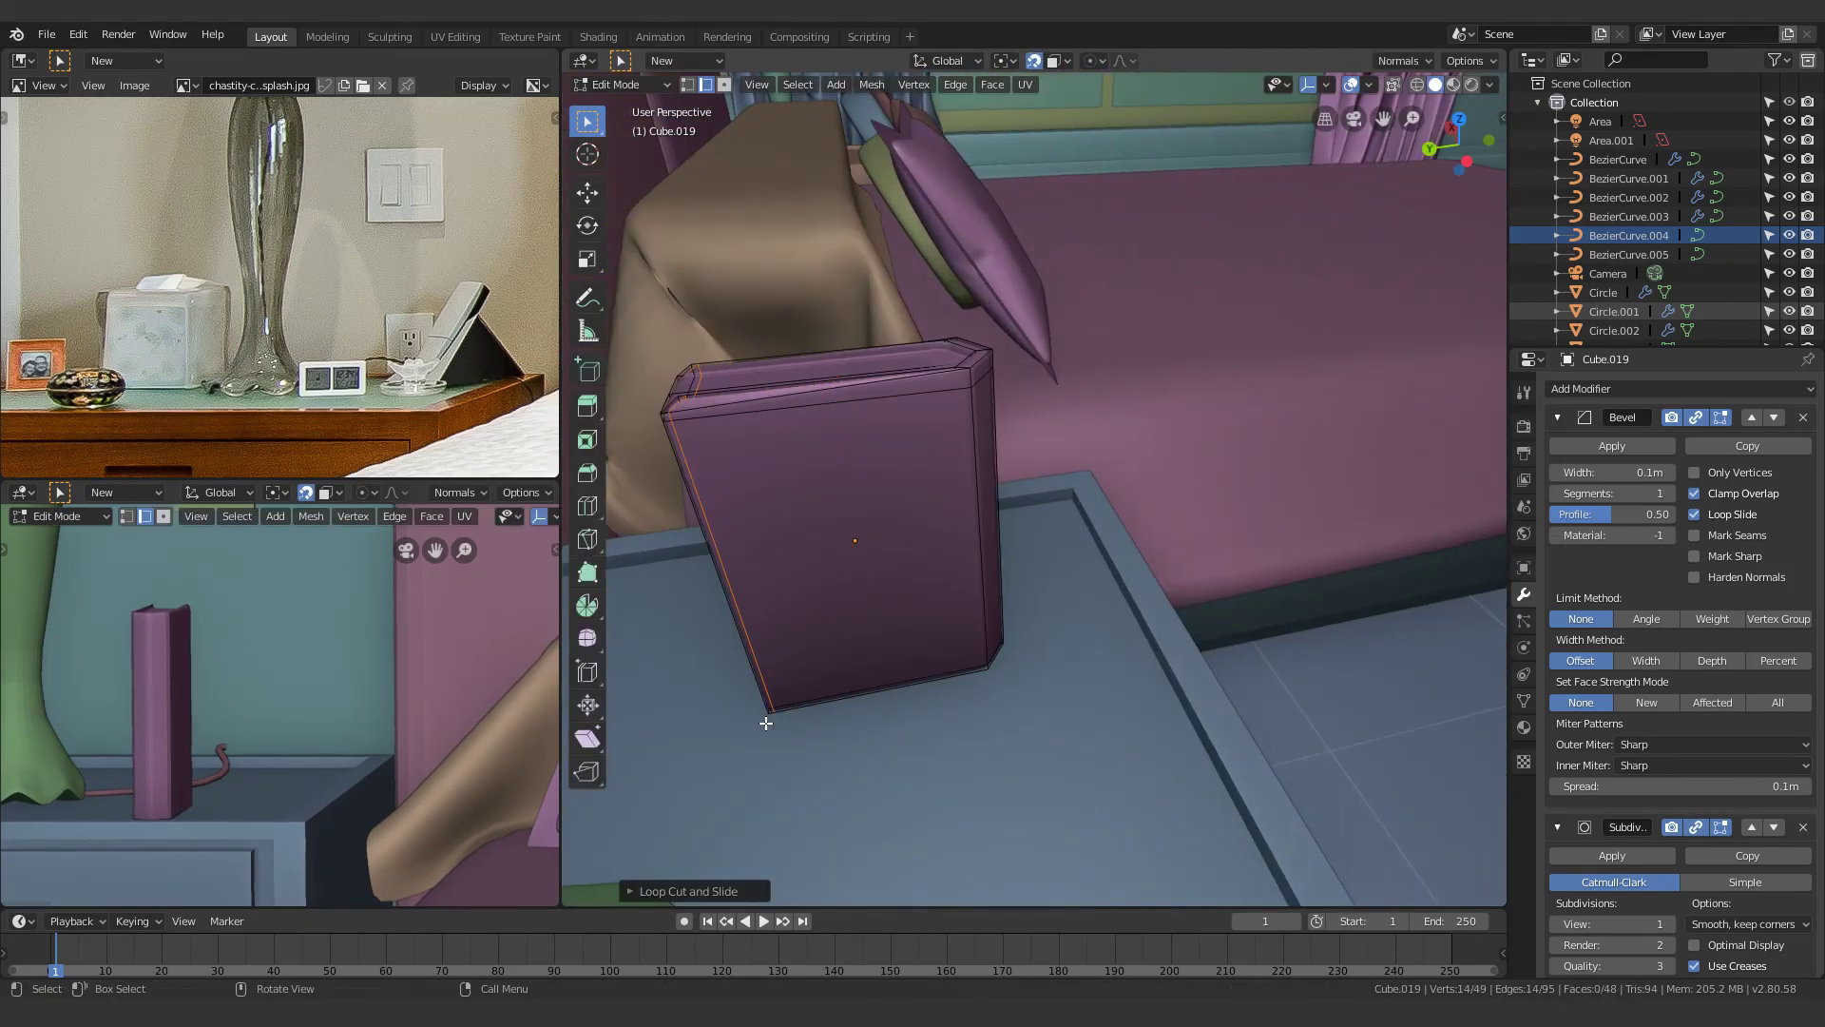
key(Tab)
middle_drag(775, 656, 929, 396)
key(Tab)
key(Tab)
scroll(1122, 441, down, 5)
Move the book beside the lamp and rotate it slightly about Z on the blue nightstand
click(928, 395)
click(917, 392)
key(r)
key(z)
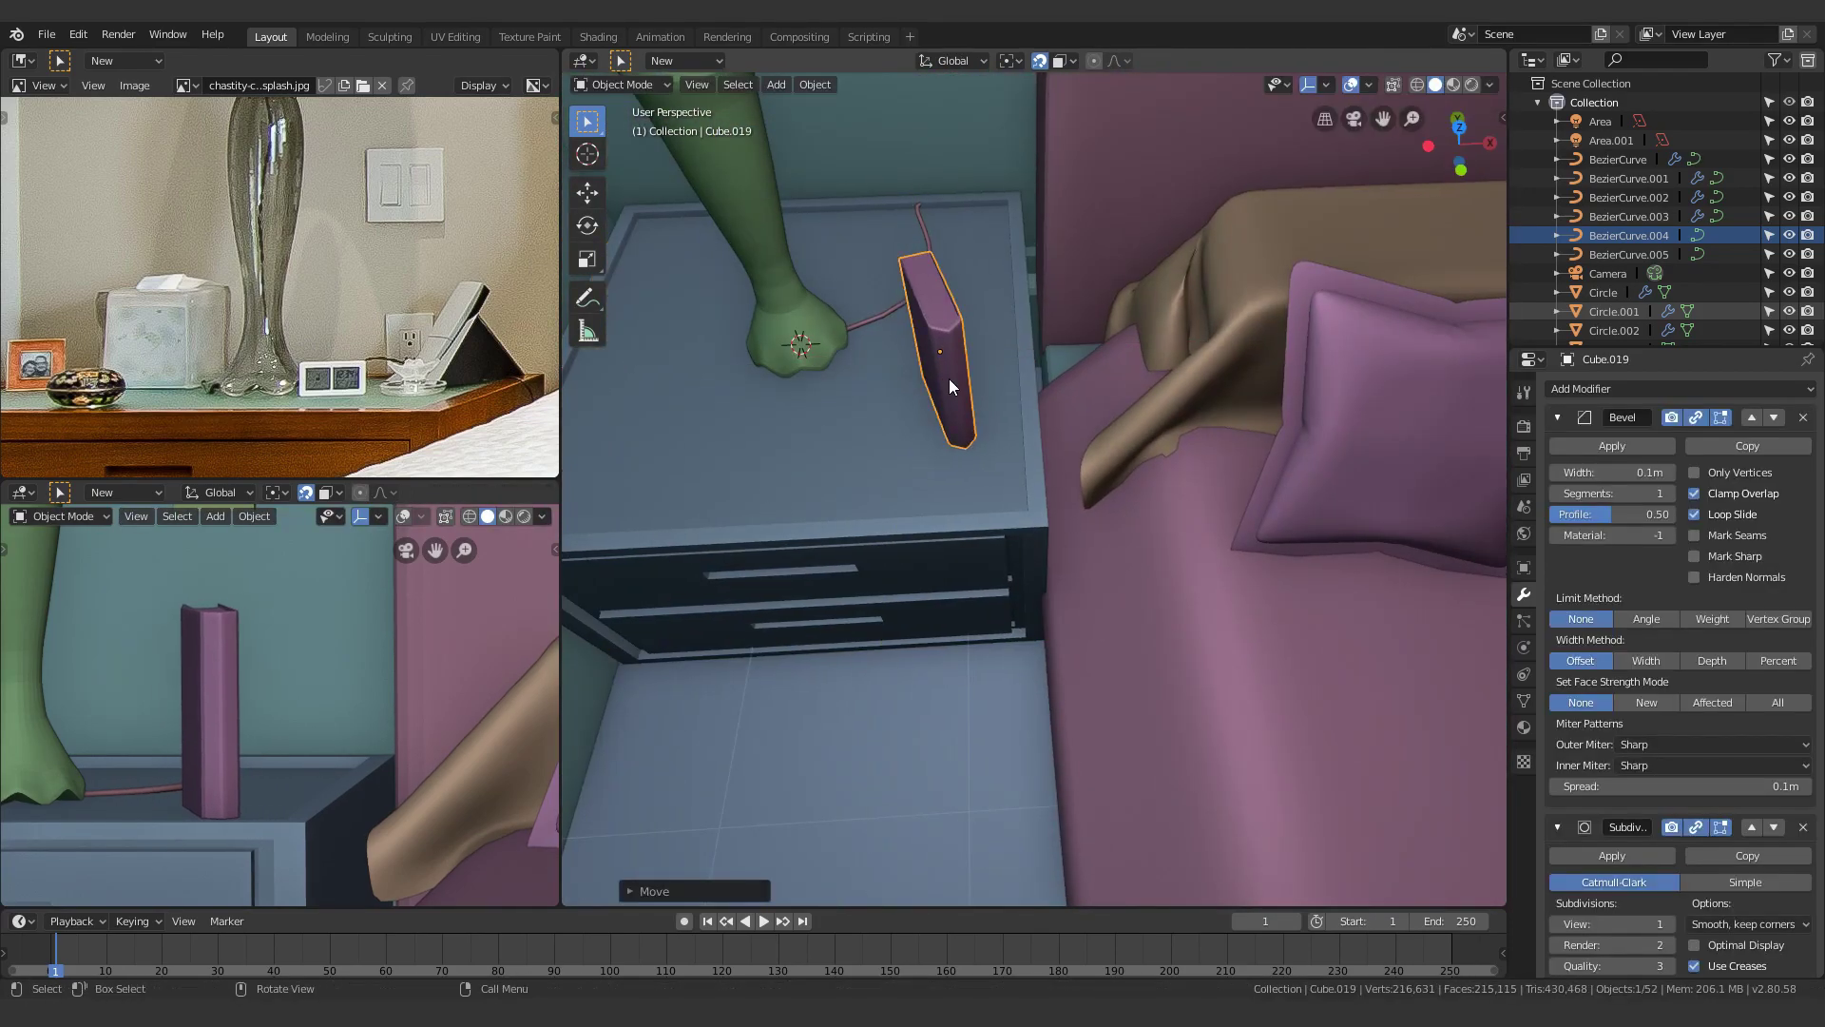
key(r)
key(z)
click(923, 400)
middle_drag(923, 399, 976, 419)
scroll(1051, 432, up, 3)
Duplicate the book and place the copy directly beside the first one along X
key(shift+d)
click(960, 336)
key(g)
key(x)
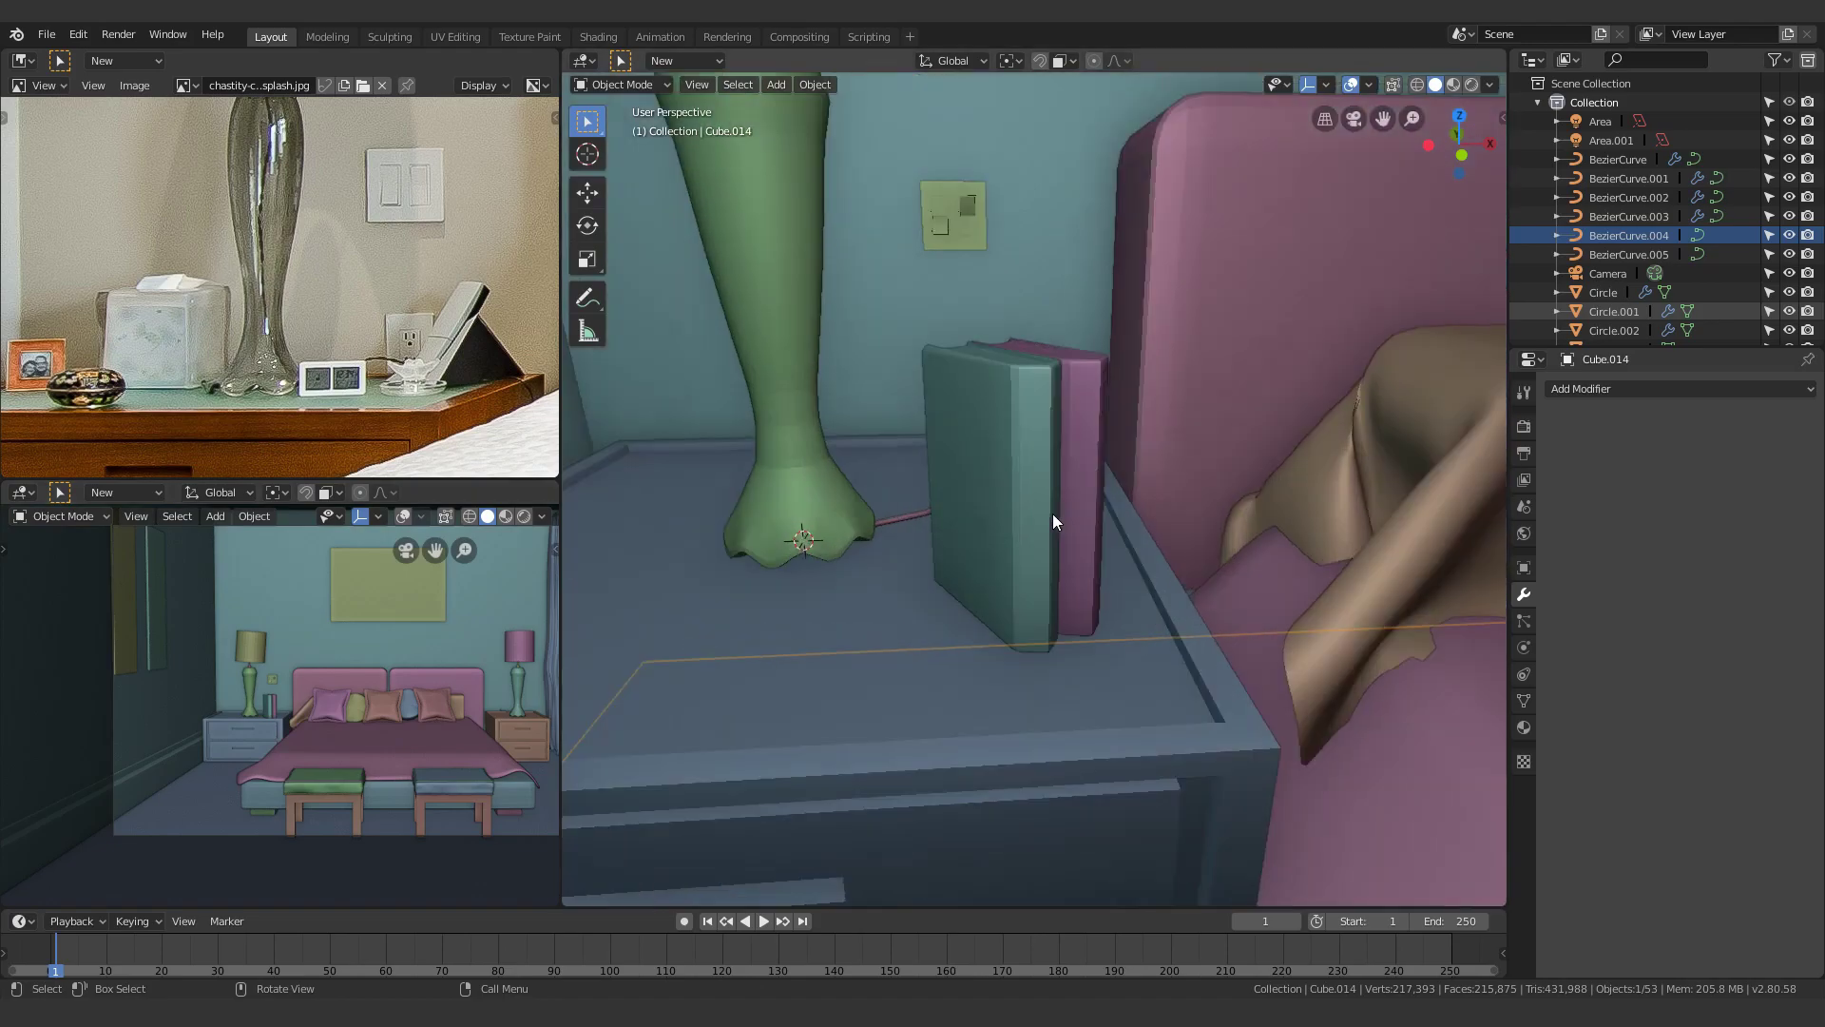
Snap the 3D cursor to the copied book and try adding a rotated plane there, then delete the plane
key(shift+s)
click(975, 626)
key(shift+a)
mouse_move(951, 601)
click(1057, 601)
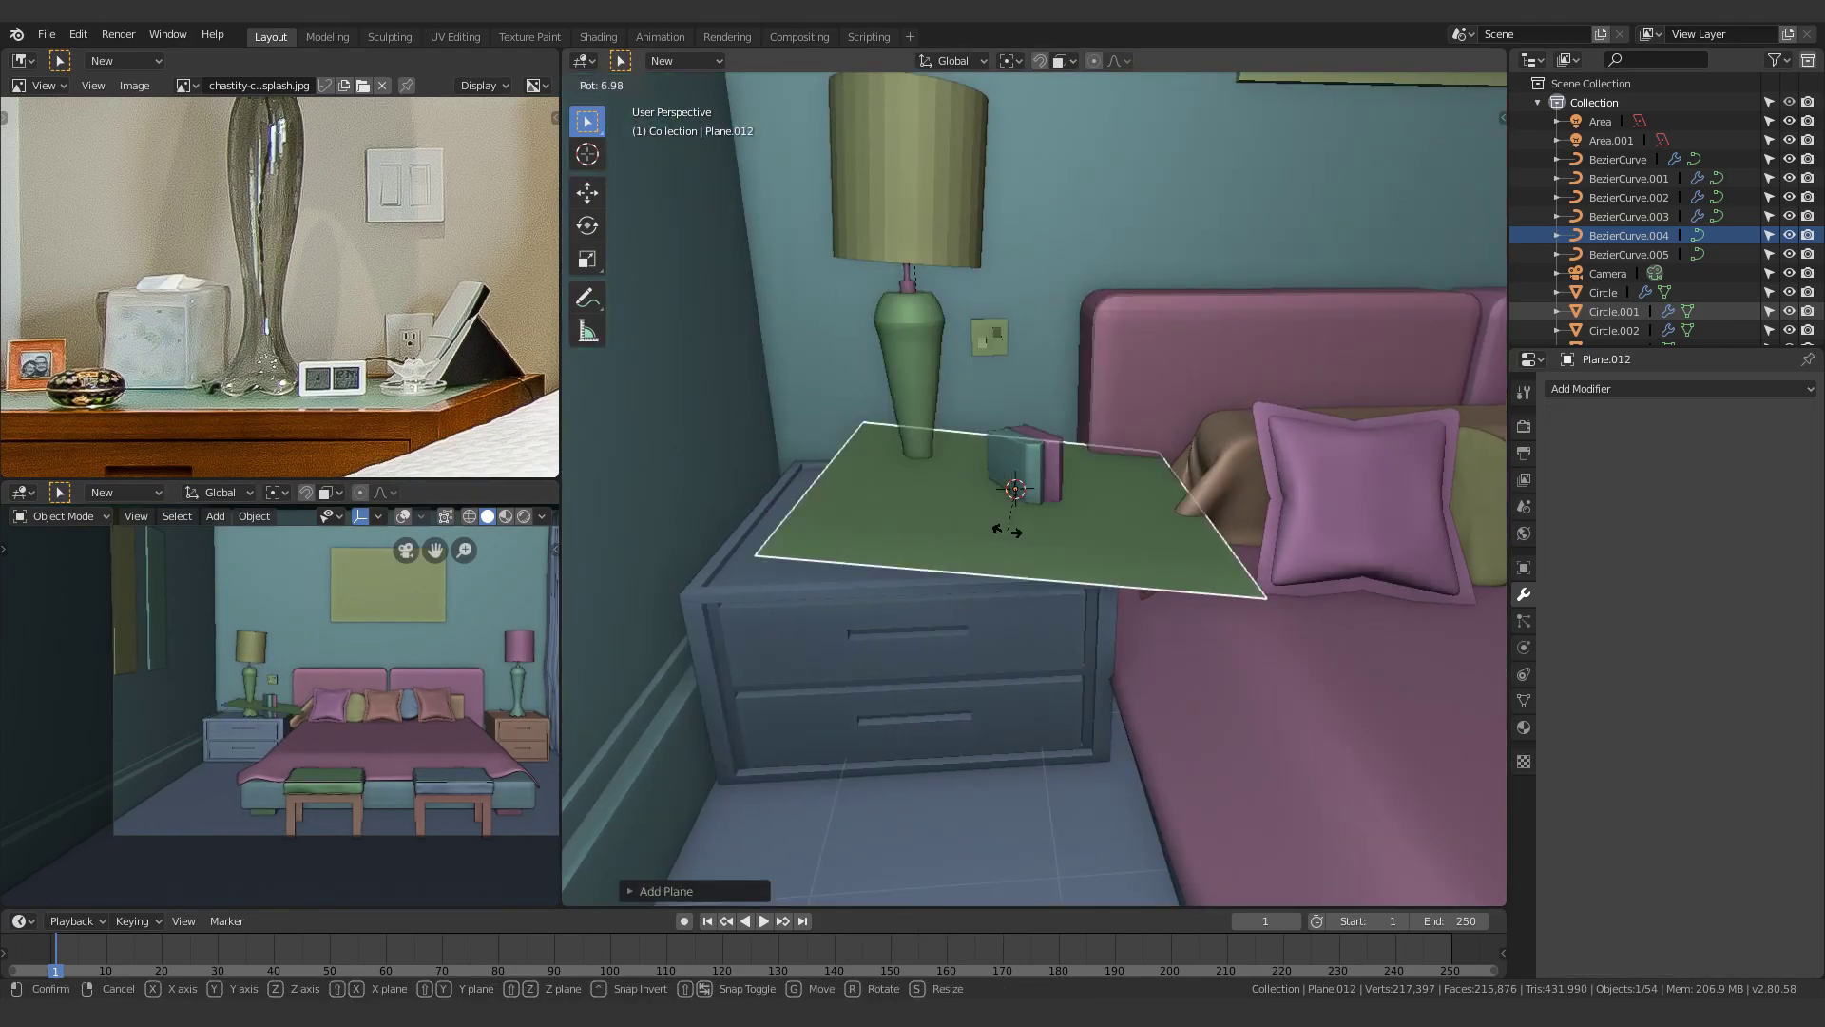
key(x)
click(1049, 536)
Duplicate the teal book's large side face and separate it into its own object
middle_drag(1050, 535, 1066, 576)
scroll(1067, 576, up, 5)
click(982, 605)
key(Tab)
click(939, 561)
key(shift+d)
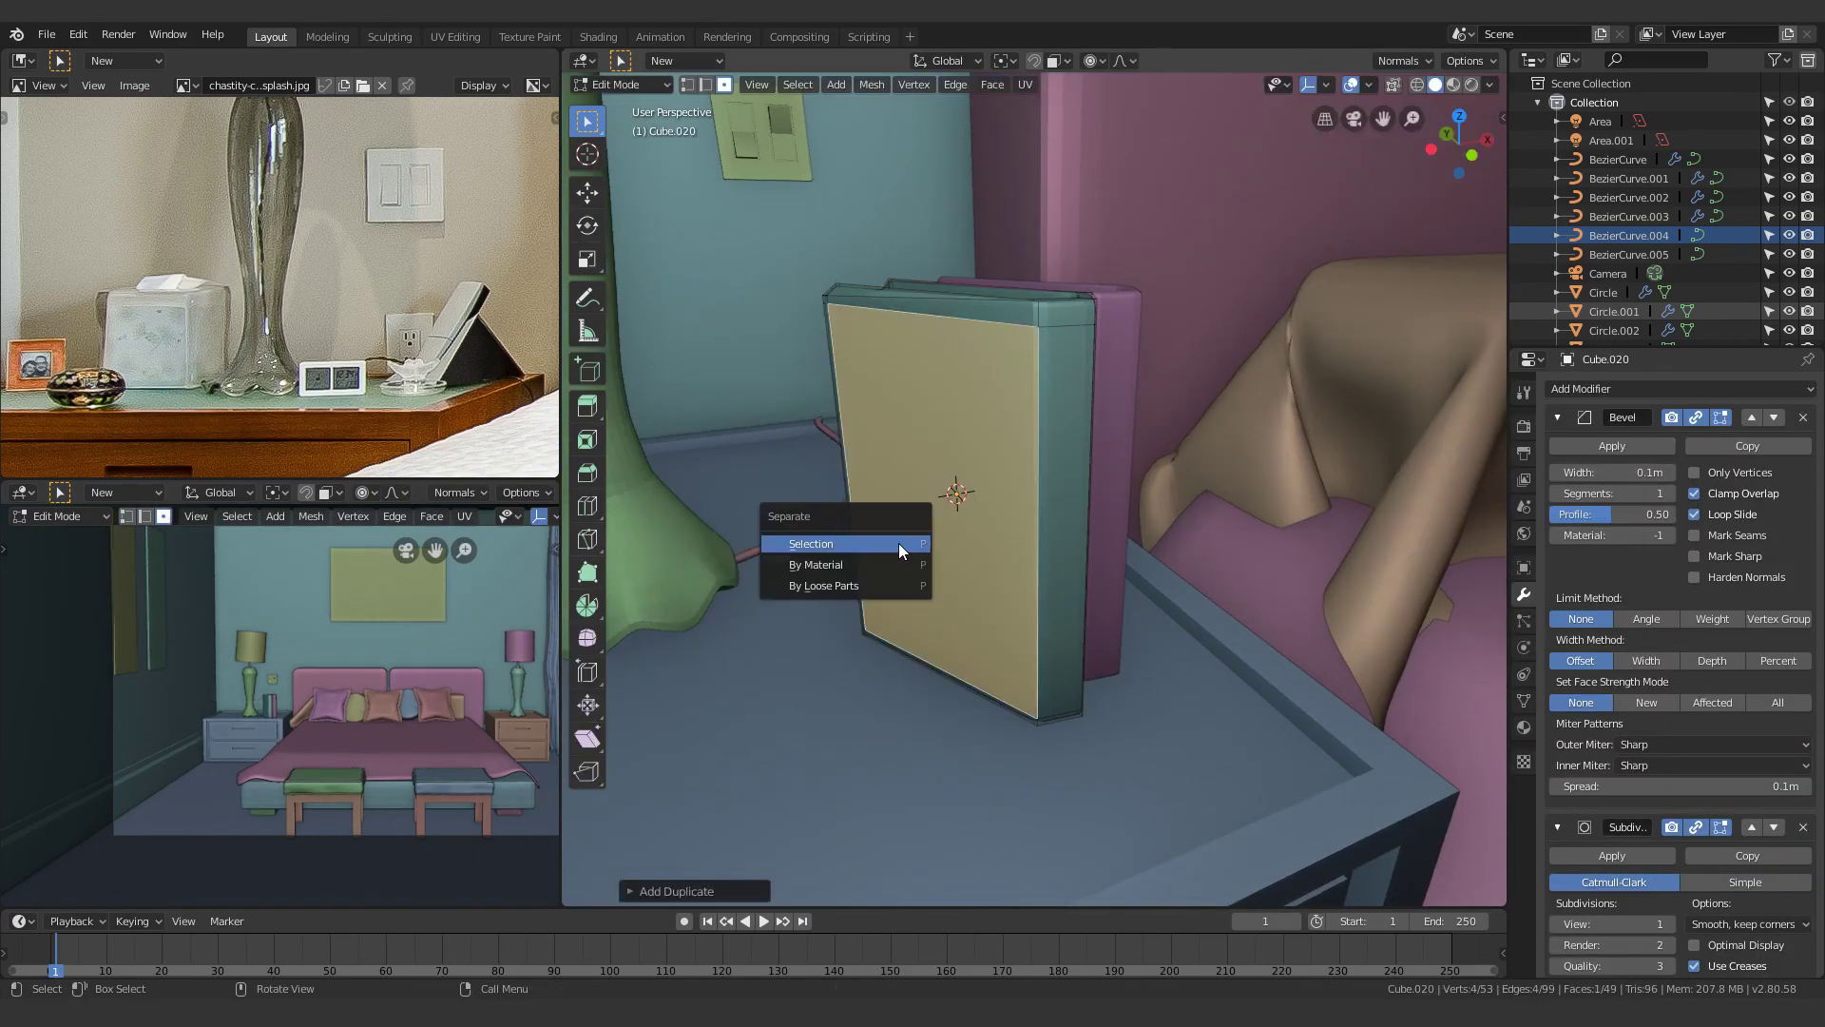
click(899, 543)
Offset the separated face about 0.017 m outward along local X and remove its Bevel and Subdivision modifiers
key(Tab)
click(998, 463)
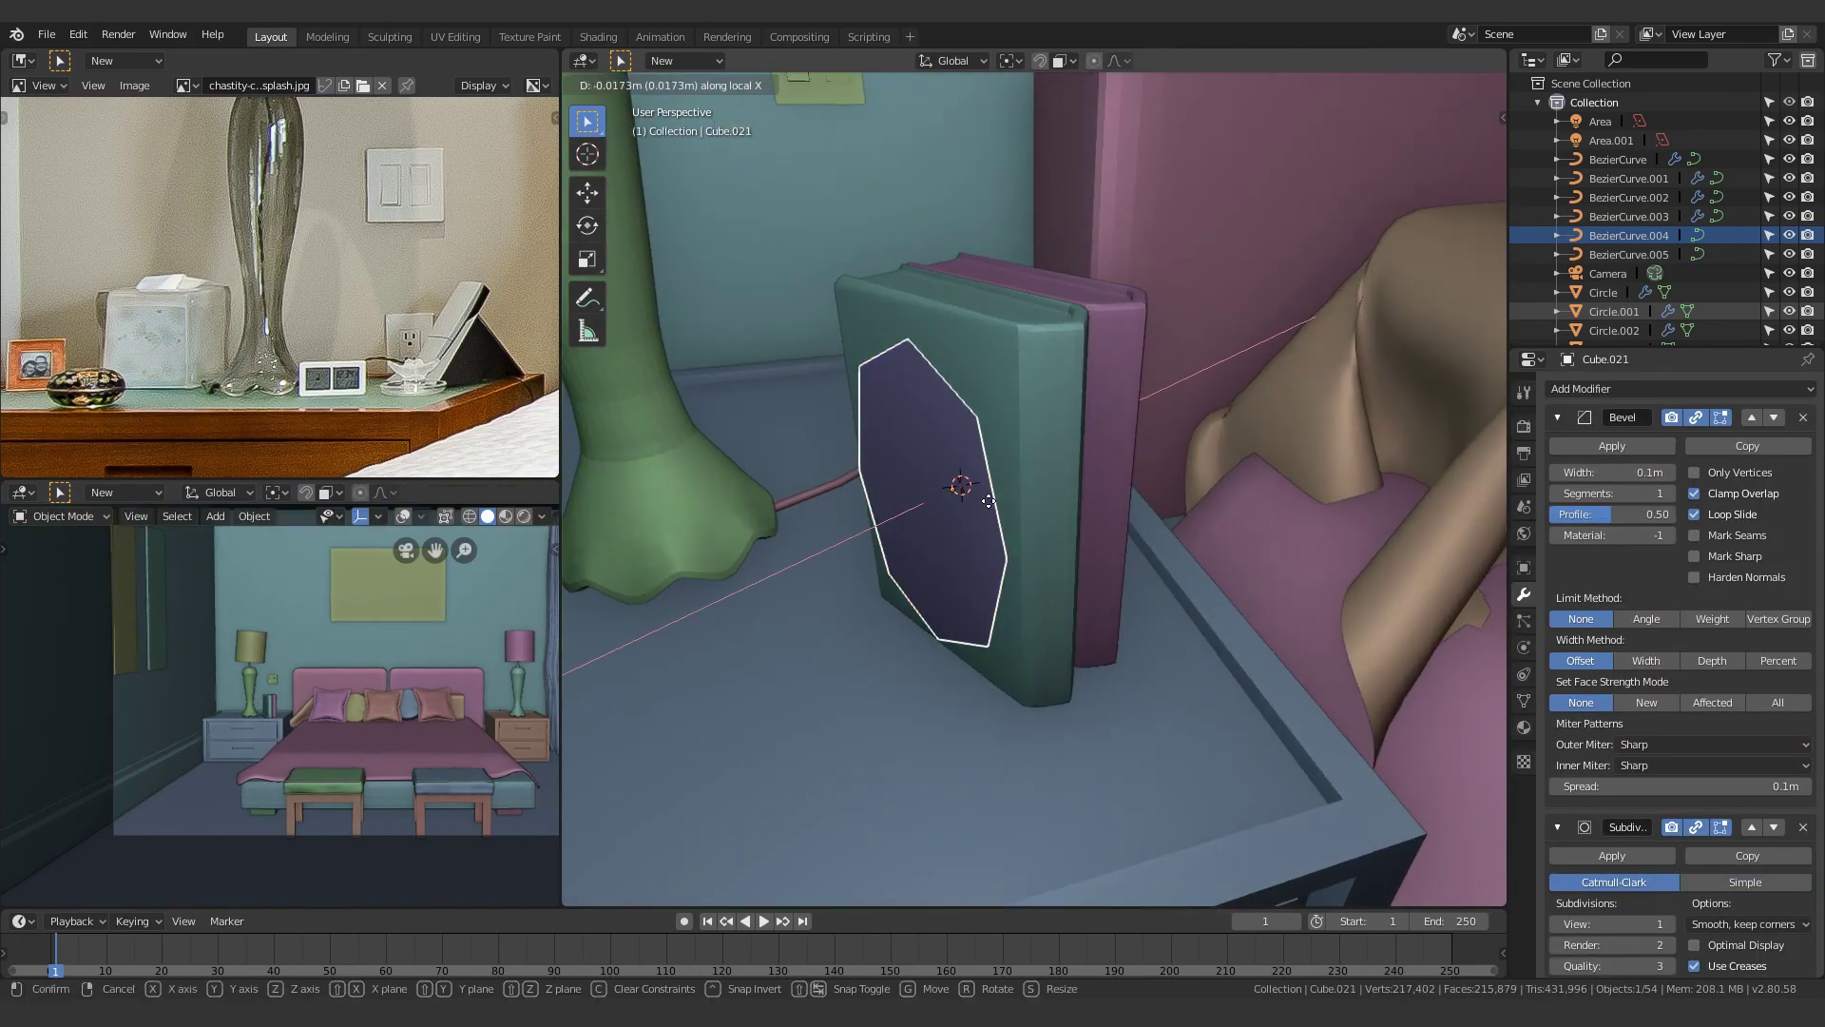
click(991, 503)
middle_drag(994, 542, 1008, 723)
click(1803, 418)
click(1803, 417)
Scale the separated face down and thicken it into a smaller third book standing on the nightstand against the teal one
key(s)
click(1027, 532)
key(g)
key(x)
click(958, 580)
right_click(956, 582)
key(Tab)
key(g)
key(z)
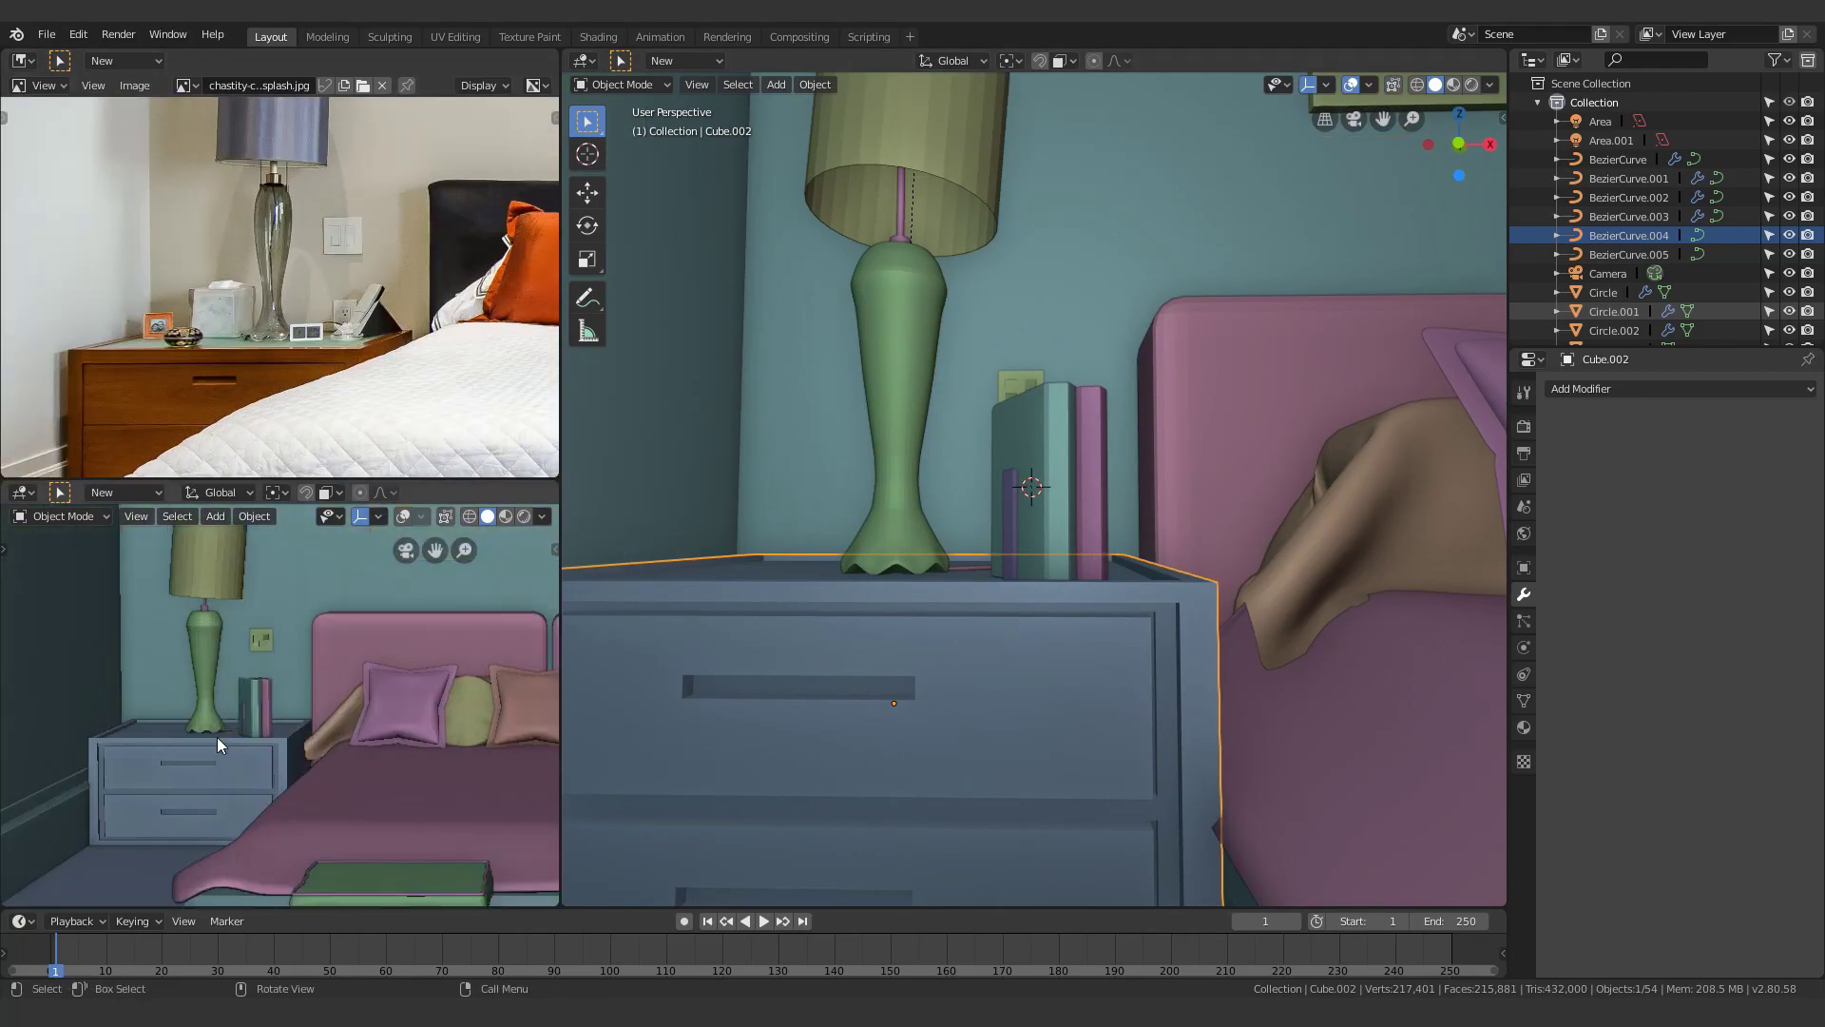
Examine the books and lamp on the blue nightstand, then the bedroom as a whole
scroll(218, 746, up, 7)
middle_drag(856, 608, 921, 590)
scroll(828, 704, up, 3)
click(1120, 447)
scroll(1120, 447, down, 5)
shift+middle_drag(1120, 448, 979, 369)
scroll(979, 369, down, 4)
scroll(124, 722, down, 5)
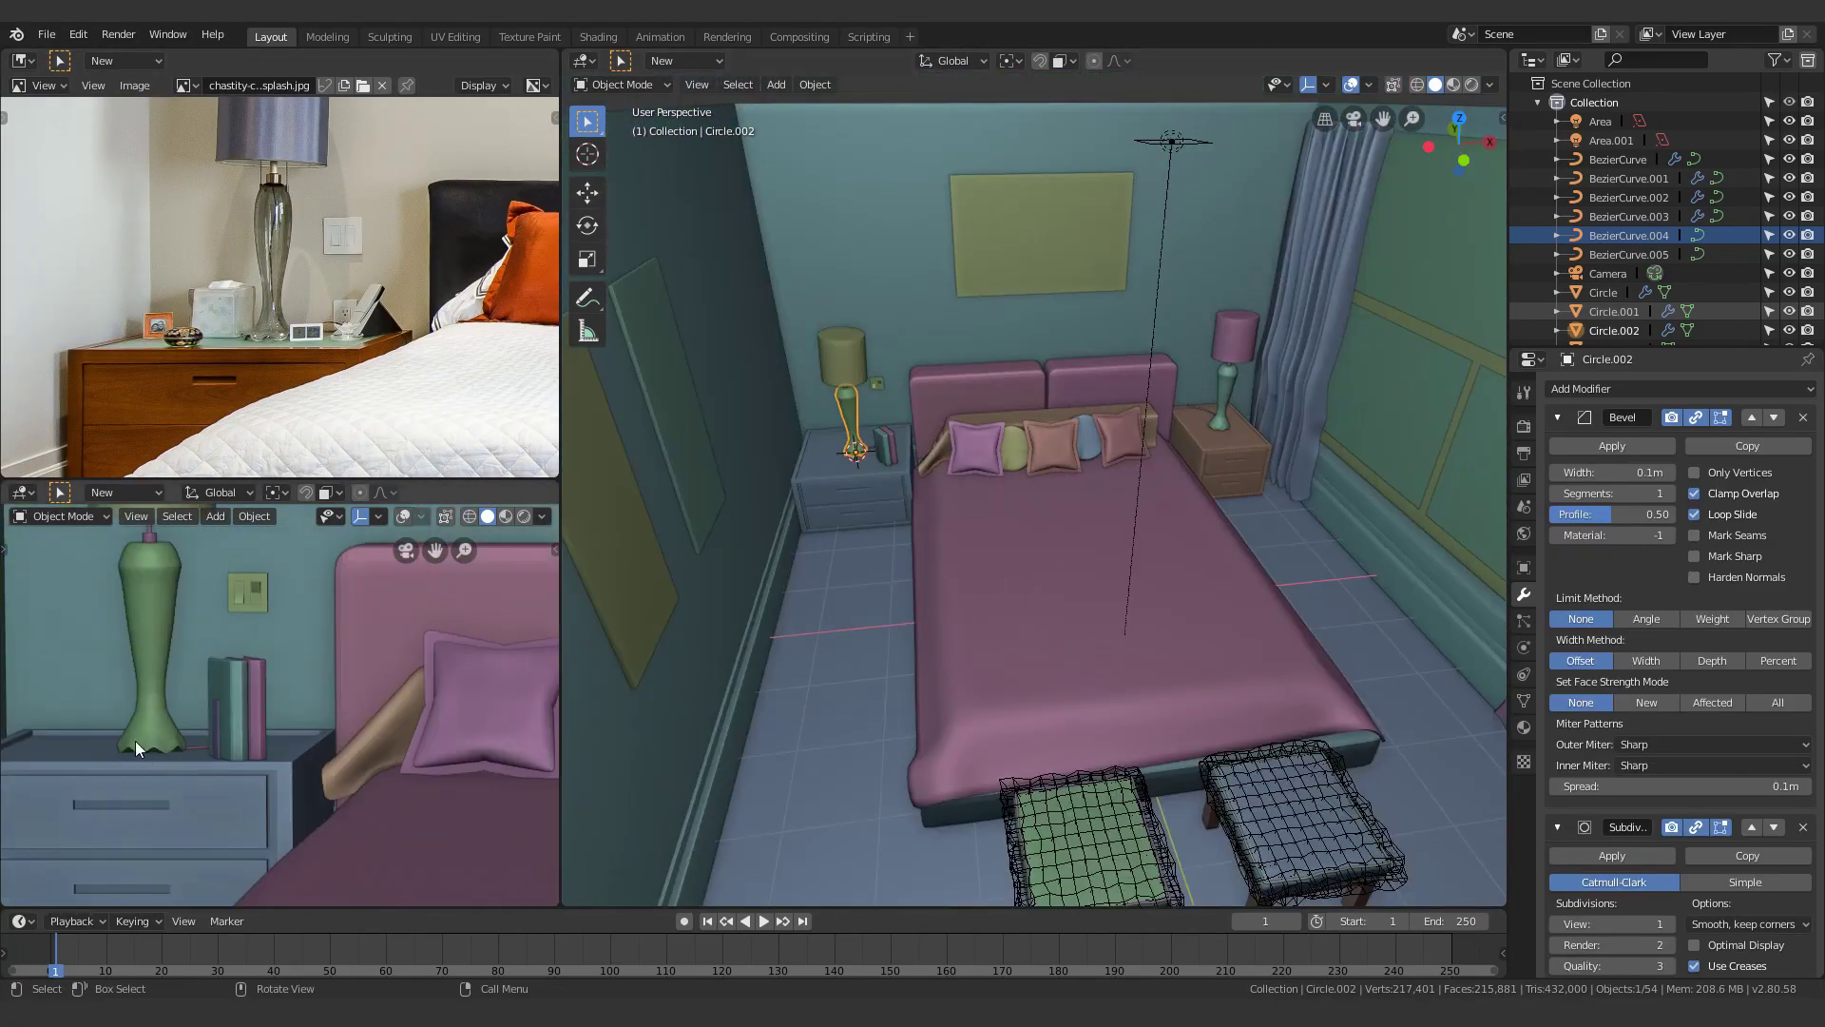
Snap the 3D cursor to the teal lamp on the brown nightstand and add a plane there
middle_drag(836, 428, 922, 428)
scroll(1011, 312, up, 5)
middle_drag(1012, 312, 944, 428)
click(945, 430)
key(shift+s)
click(950, 492)
middle_drag(950, 494, 989, 442)
scroll(985, 380, up, 5)
key(shift+a)
mouse_move(1026, 432)
click(1118, 436)
Narrow the plane along X and place it on the brown nightstand beside the lamp base
key(s)
key(x)
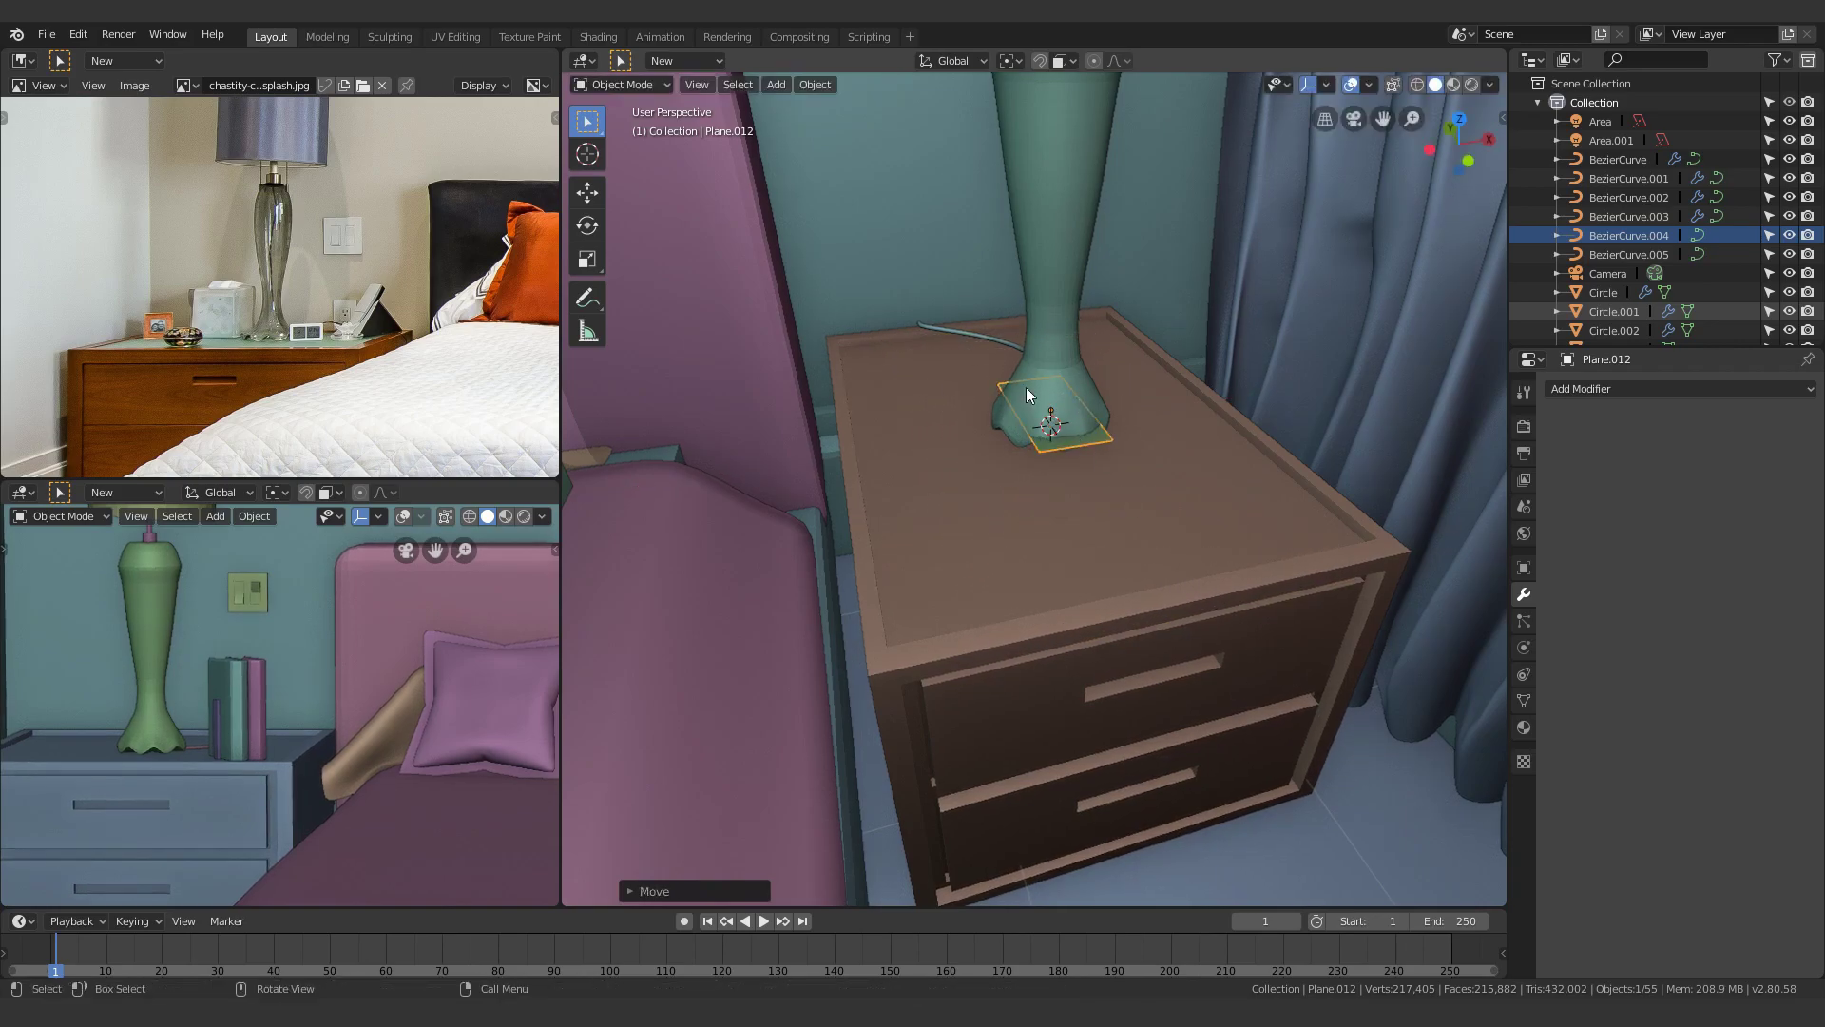
click(920, 446)
key(Tab)
scroll(921, 451, up, 1)
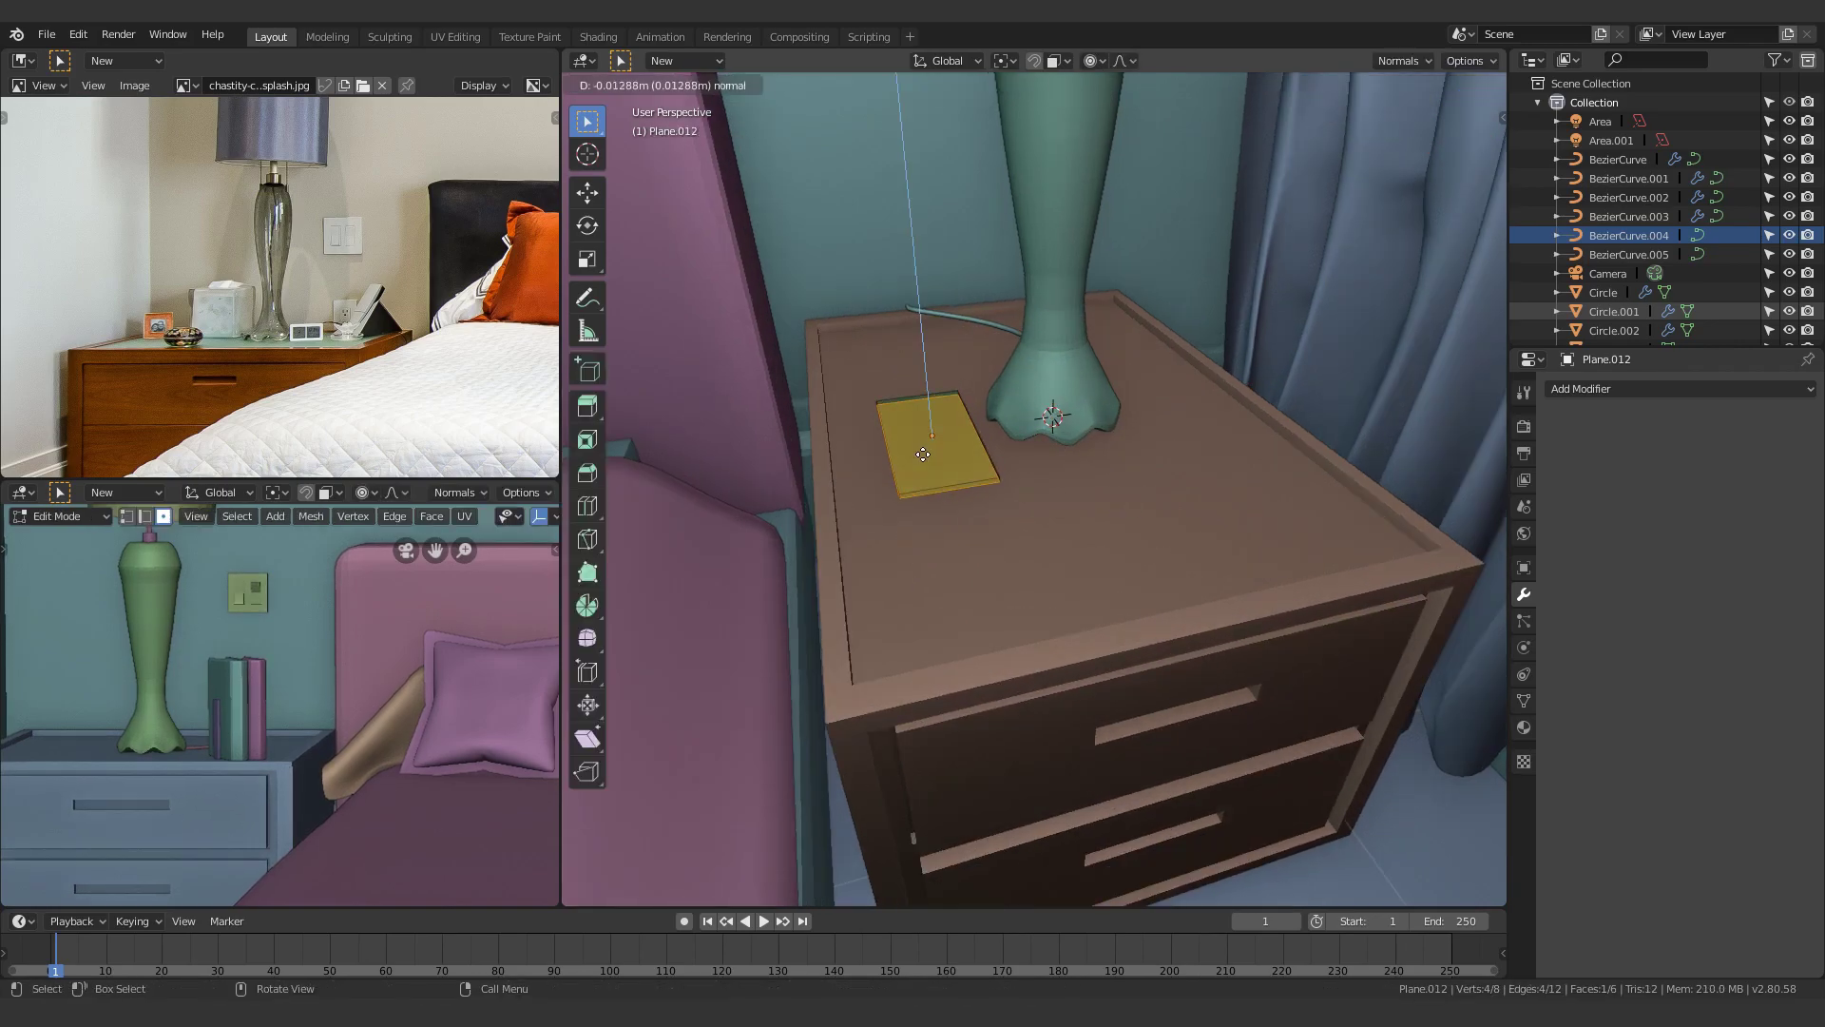
right_click(923, 456)
key(ctrl+z)
key(ctrl+z)
Extrude the small plane into a thin slab and resize it beside the lamp base
middle_drag(925, 466, 1214, 578)
key(Tab)
scroll(962, 502, up, 3)
click(933, 495)
key(Tab)
key(r)
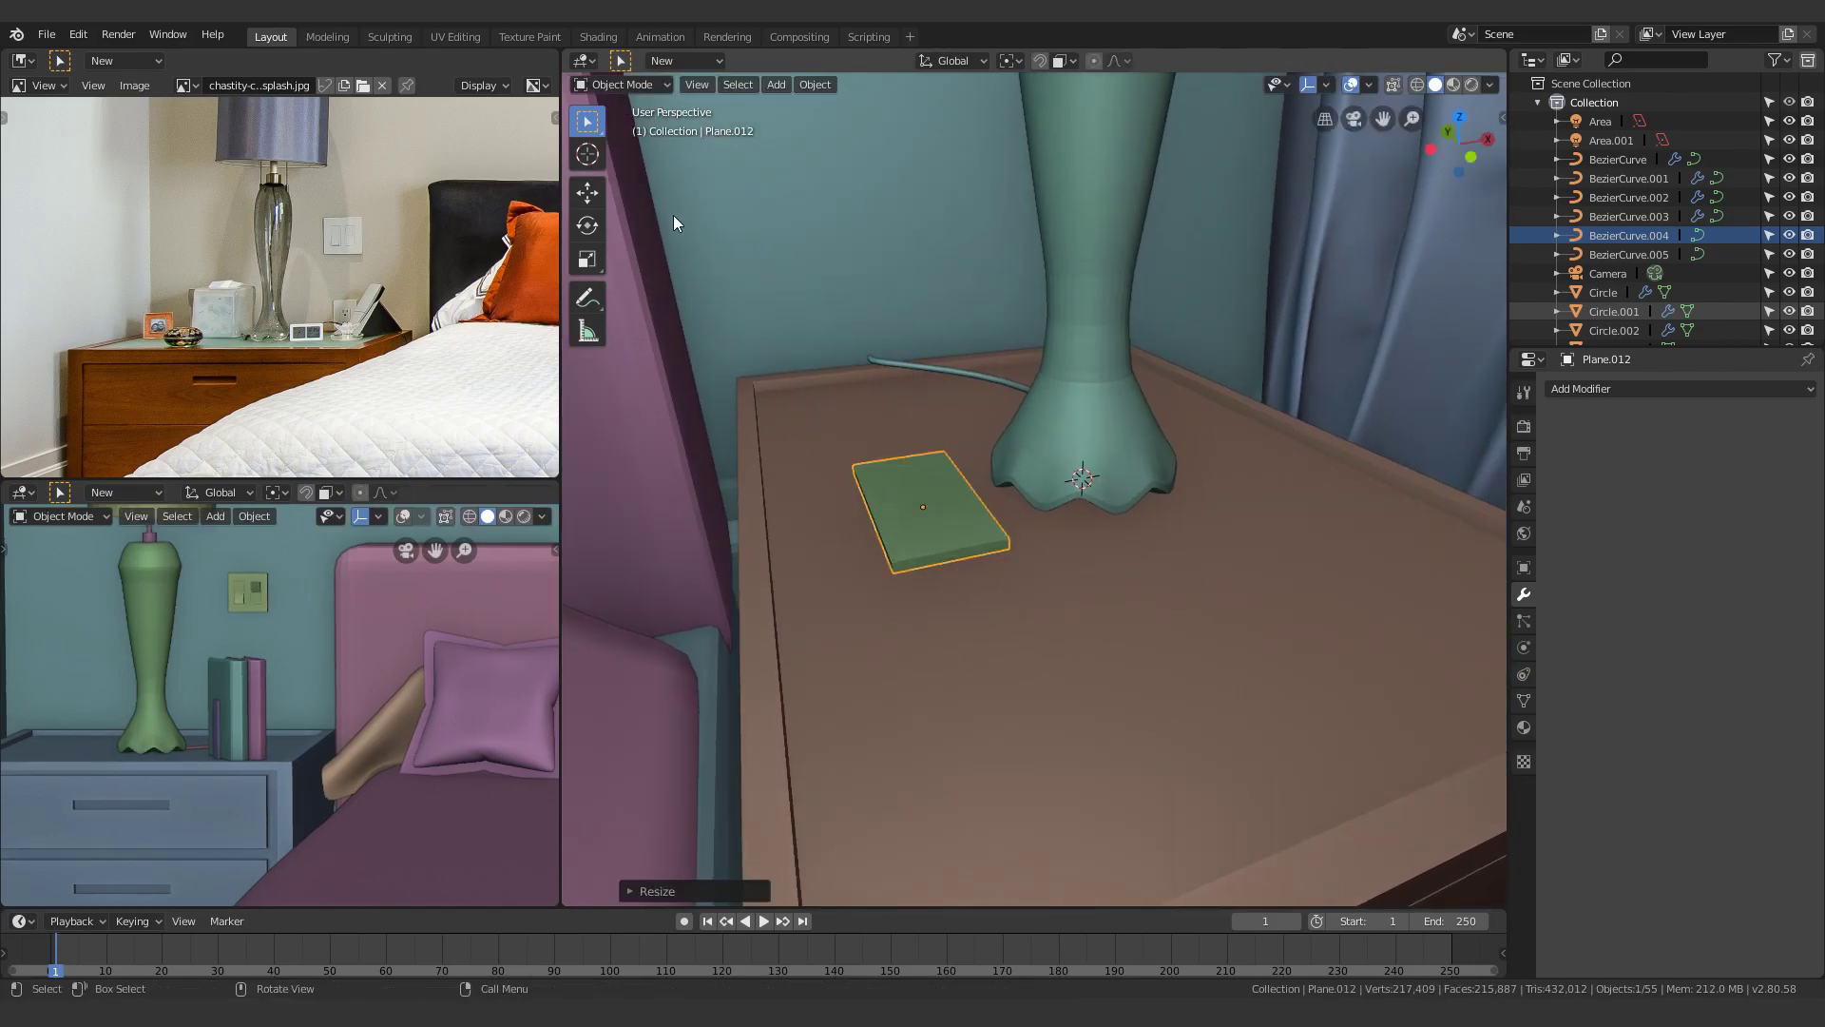
Bring the brown nightstand into the camera preview and add a Bevel modifier to the green slab
shift+middle_drag(399, 810, 444, 763)
scroll(990, 482, up, 2)
shift+middle_drag(955, 455, 1007, 446)
click(1578, 389)
click(1416, 460)
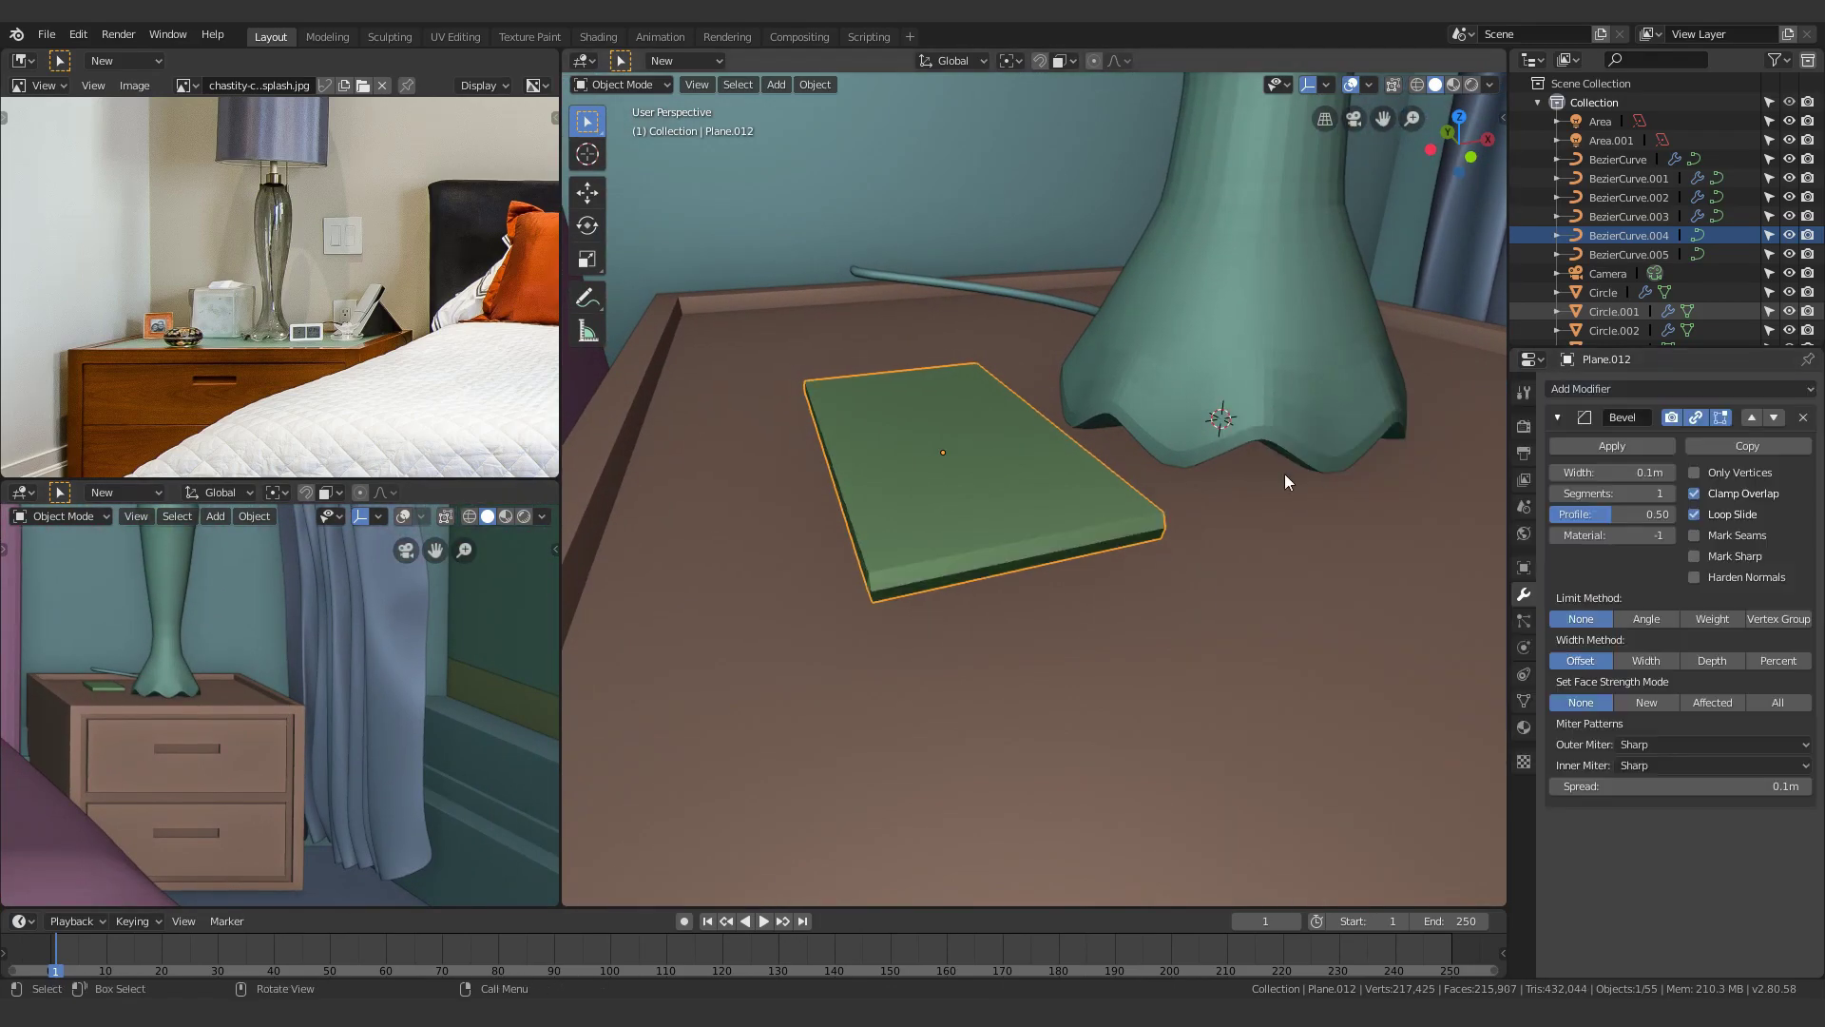
Add a level 1 Subdivision Surface to the slab and set its bevel to 2 segments
drag(858, 533, 1006, 609)
middle_drag(989, 532, 1006, 593)
scroll(1149, 431, down, 4)
middle_drag(1149, 431, 1236, 390)
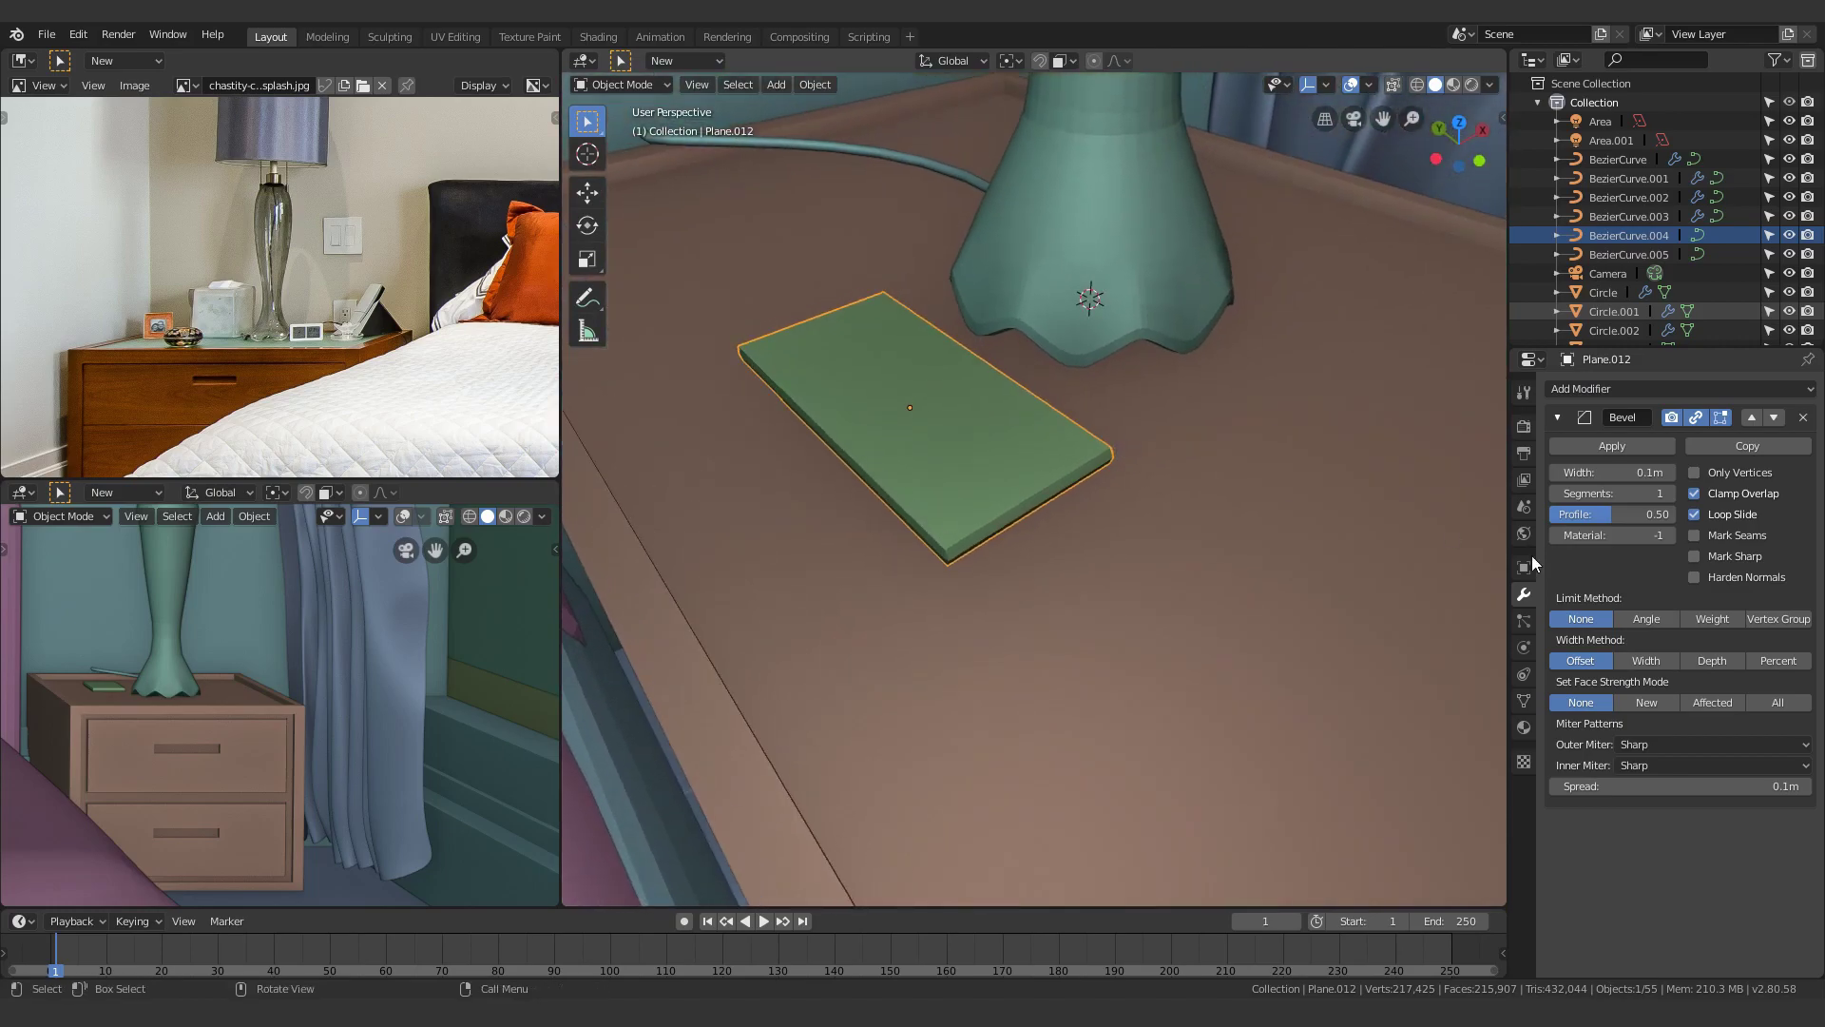
key(ctrl+1)
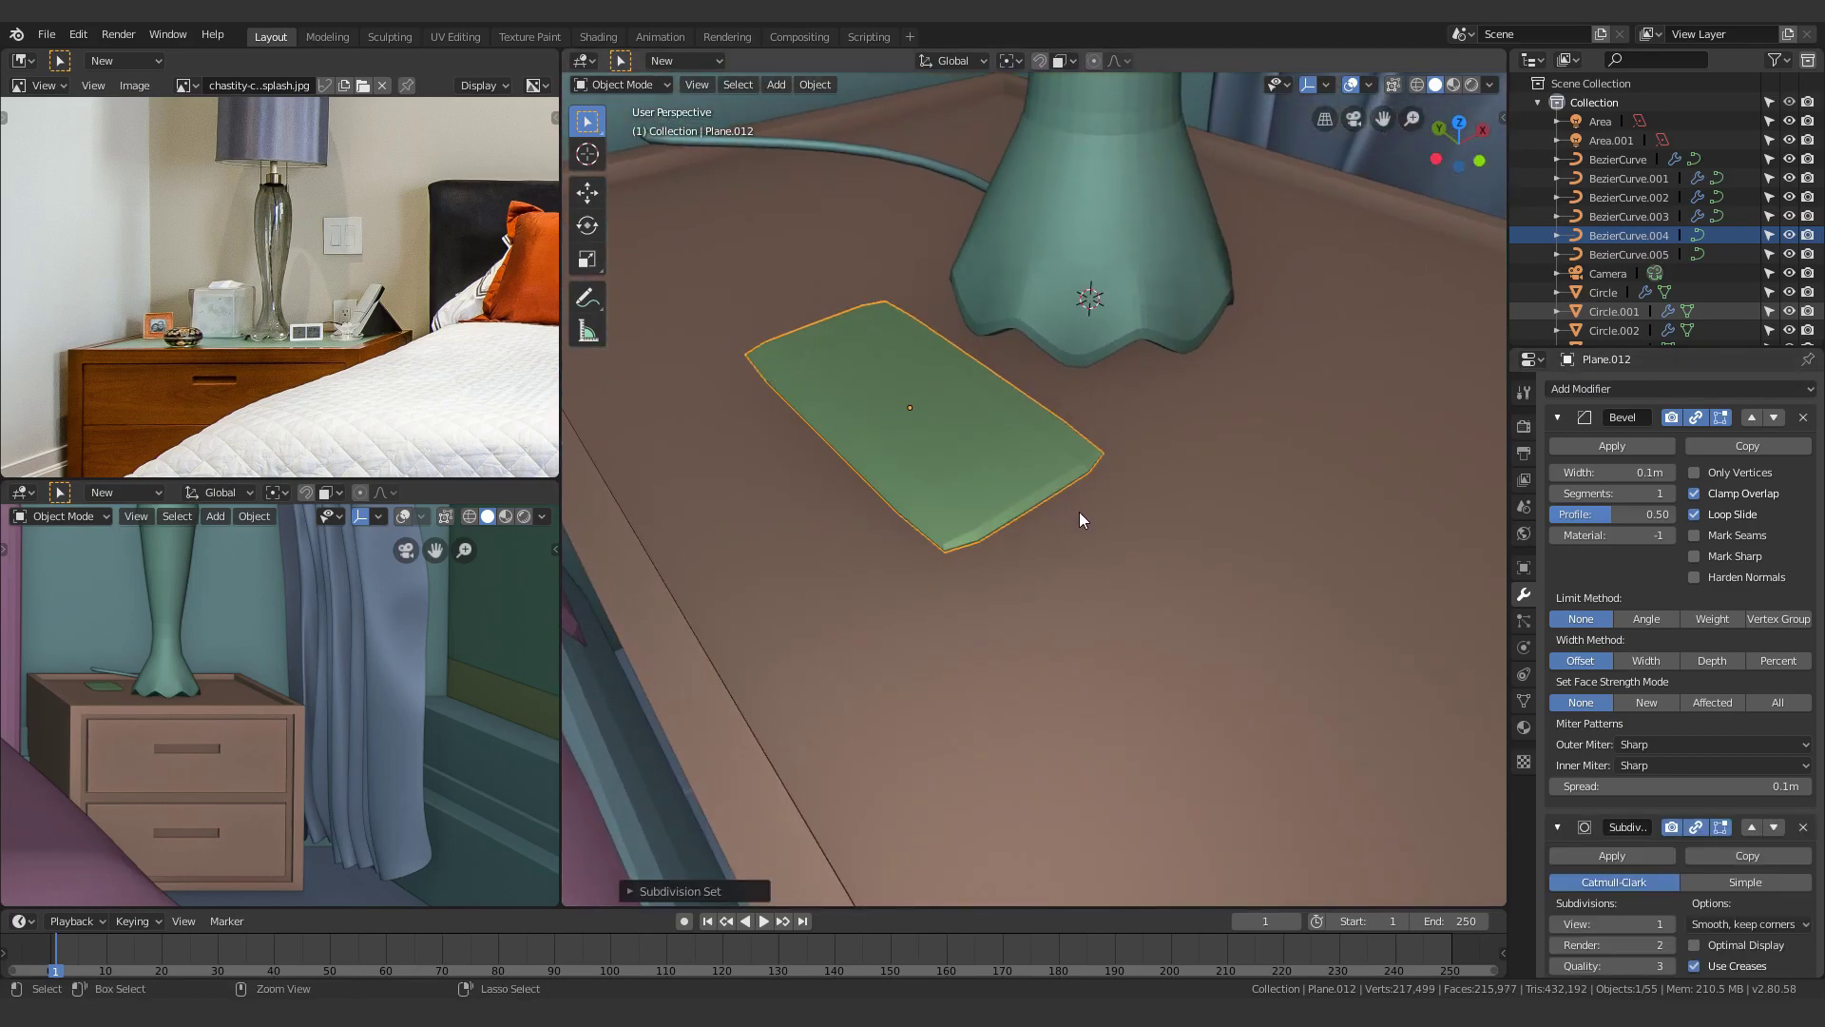
click(1670, 493)
Narrow the green slab along X and move it across the nightstand top, away from the lamp base
middle_drag(1200, 547, 1121, 531)
middle_drag(1000, 548, 1046, 446)
key(s)
key(x)
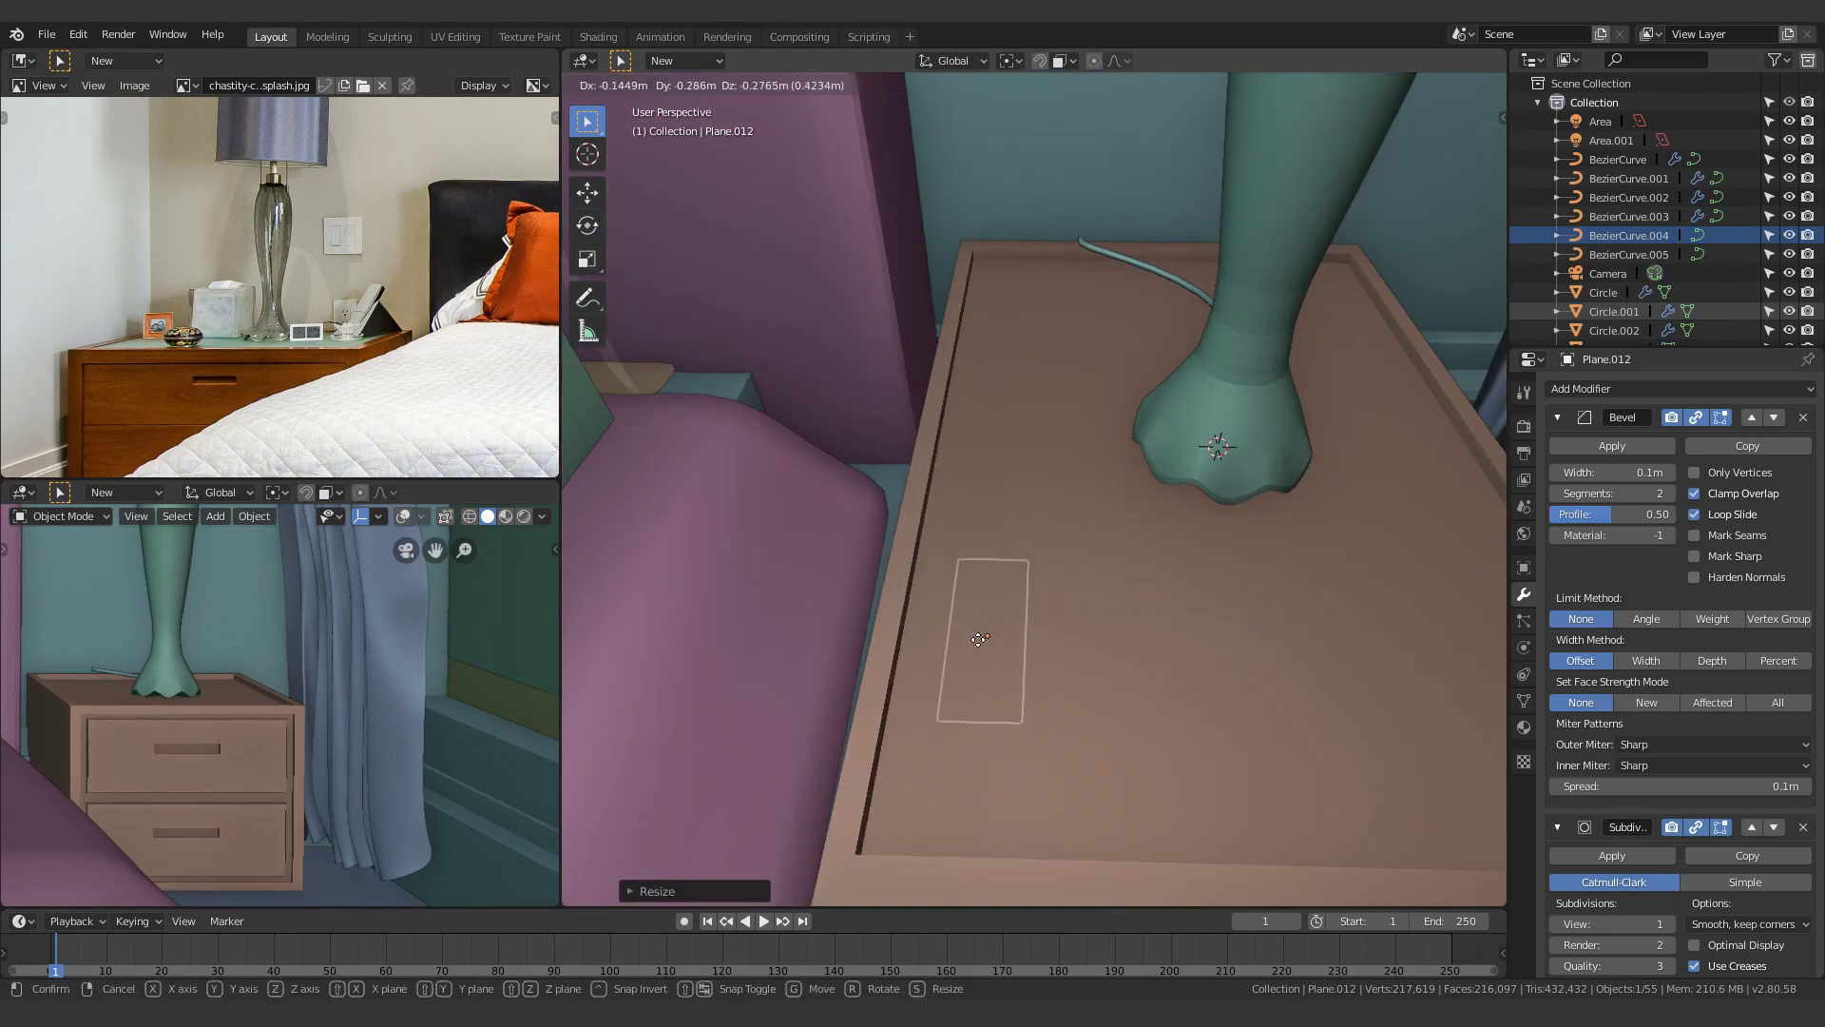
click(892, 818)
Resize and rotate the slab and slide it over the nightstand top with its Z position locked
middle_drag(1027, 647, 1057, 459)
key(shift+Tab)
key(shift+Tab)
key(s)
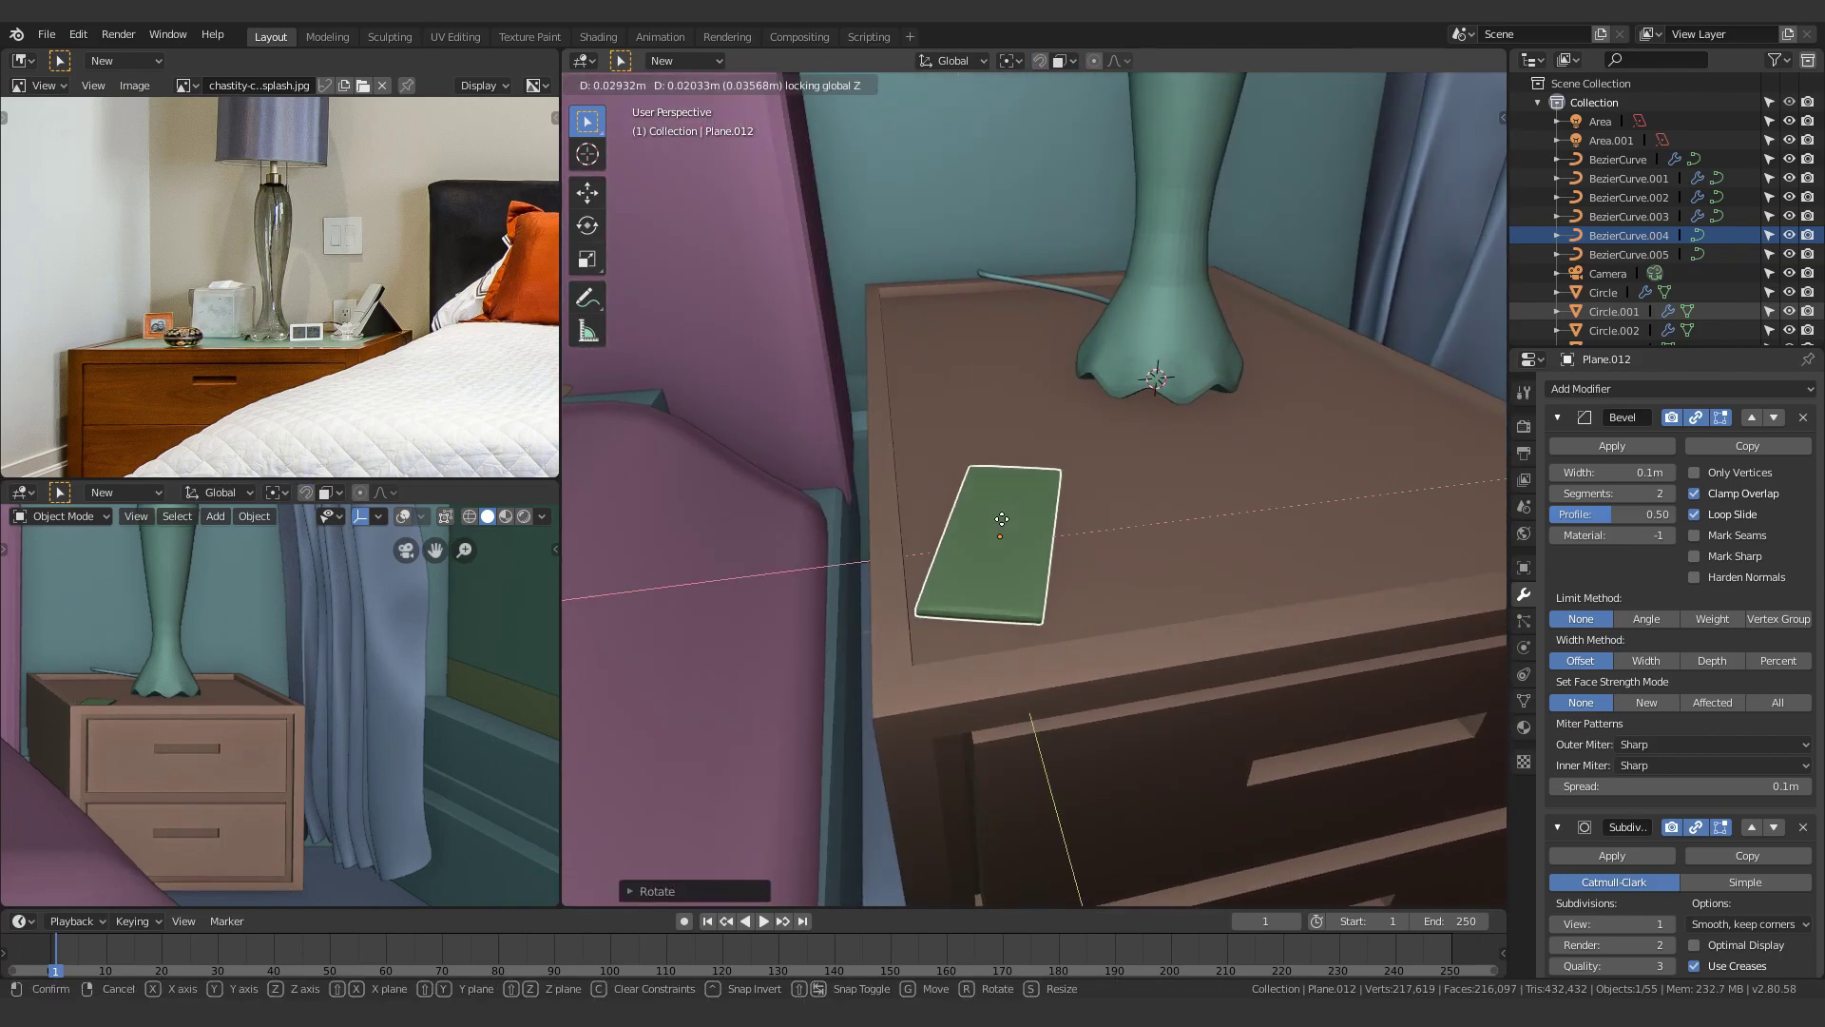
click(1026, 515)
Reposition the slab so it rests flat on the nightstand top, using snapping
middle_drag(1027, 515, 1109, 584)
scroll(908, 656, up, 4)
shift+middle_drag(909, 656, 956, 555)
scroll(1000, 529, down, 3)
key(g)
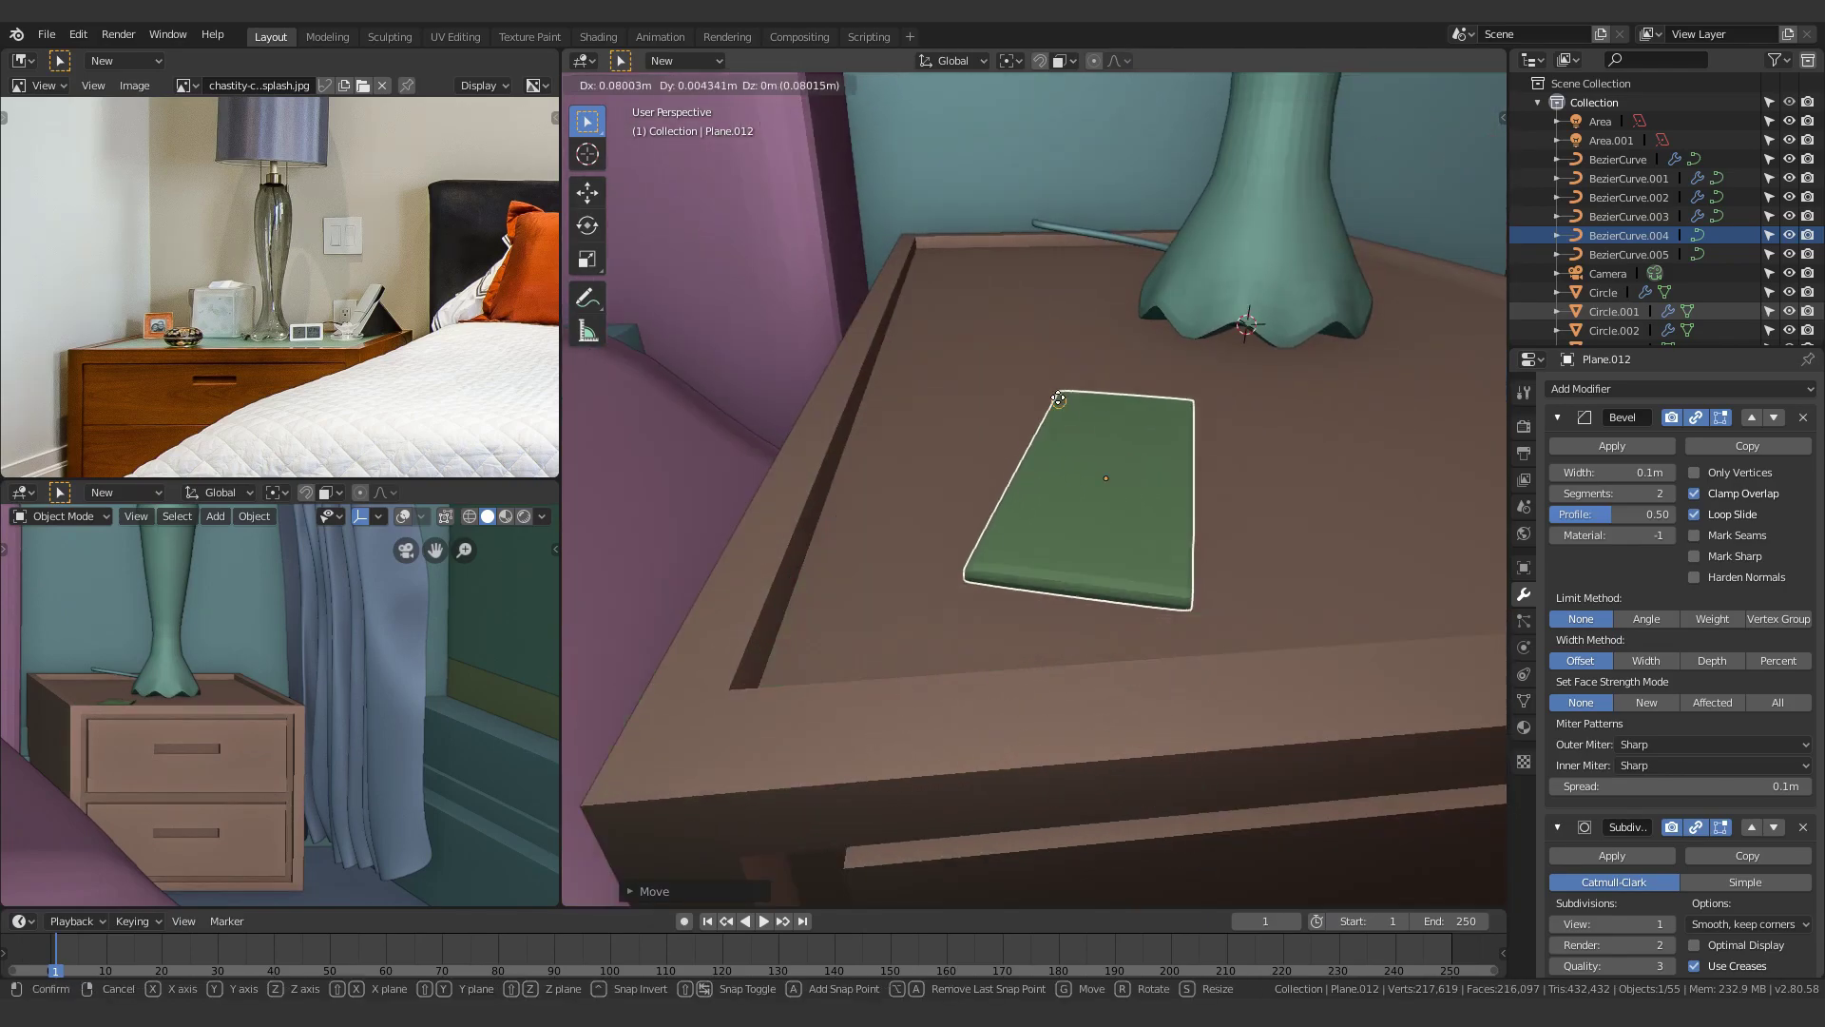
middle_drag(870, 477, 974, 484)
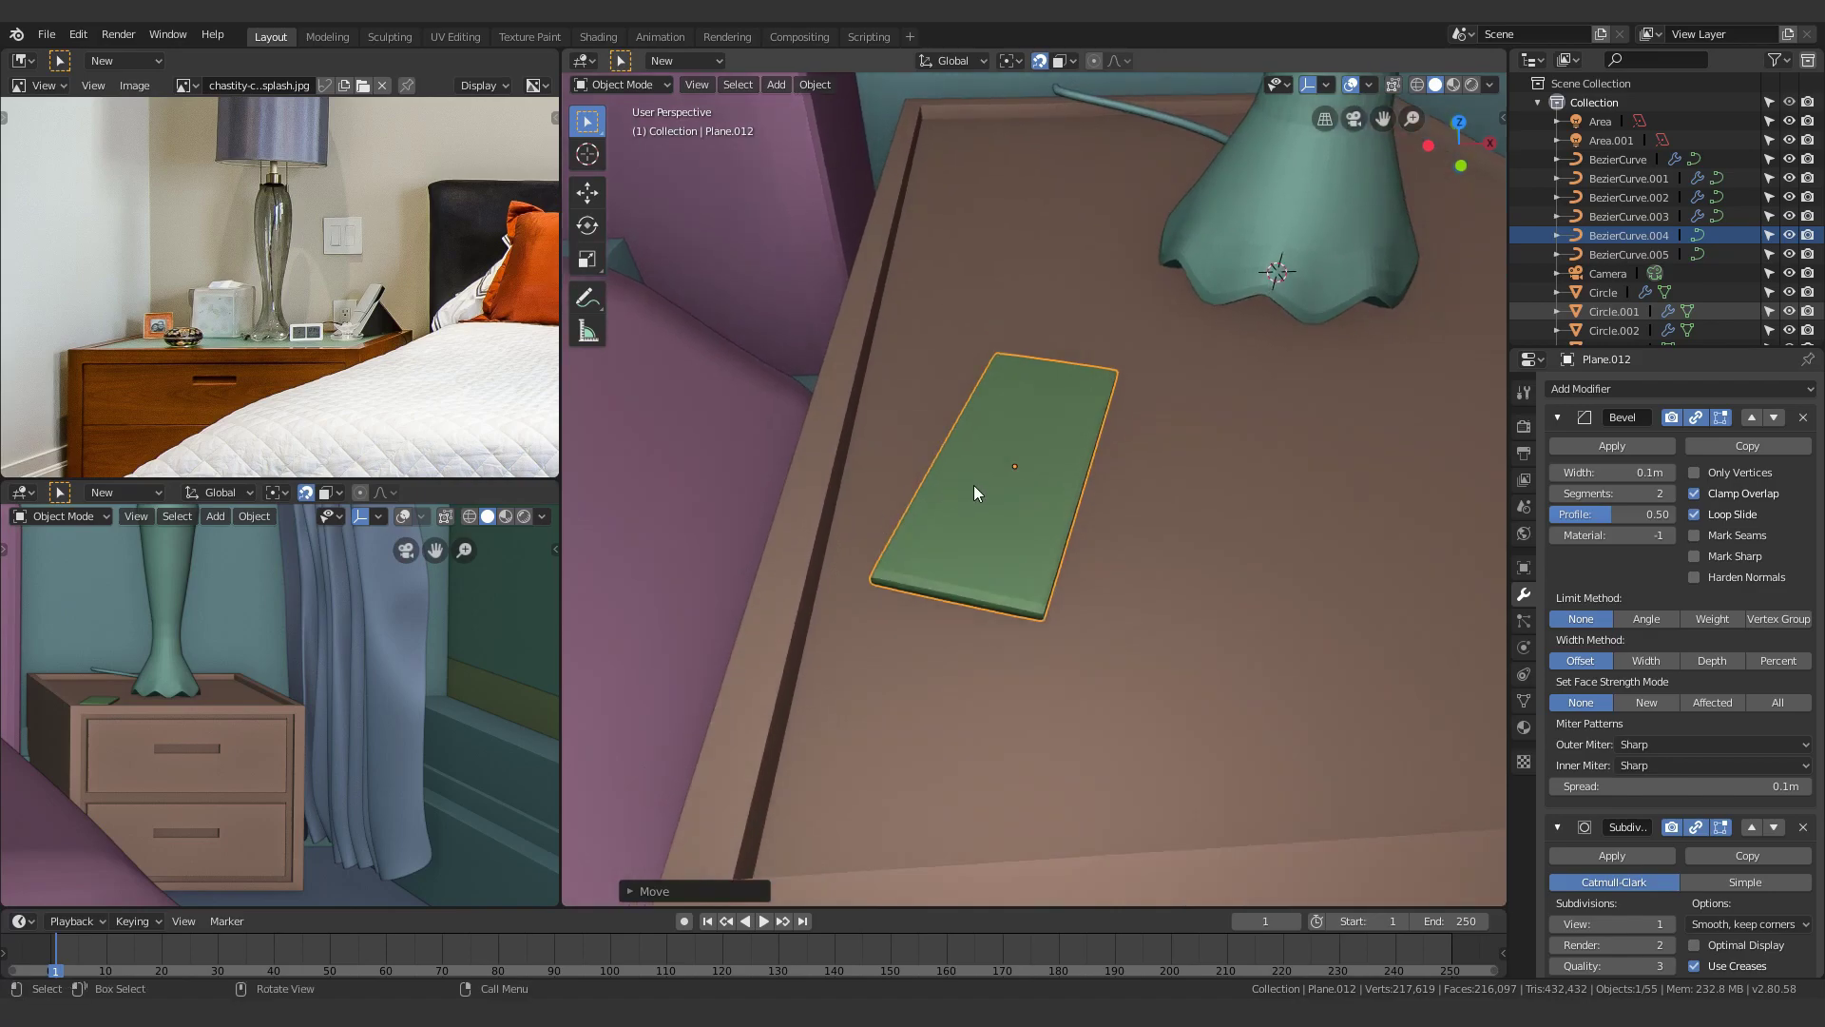
key(g)
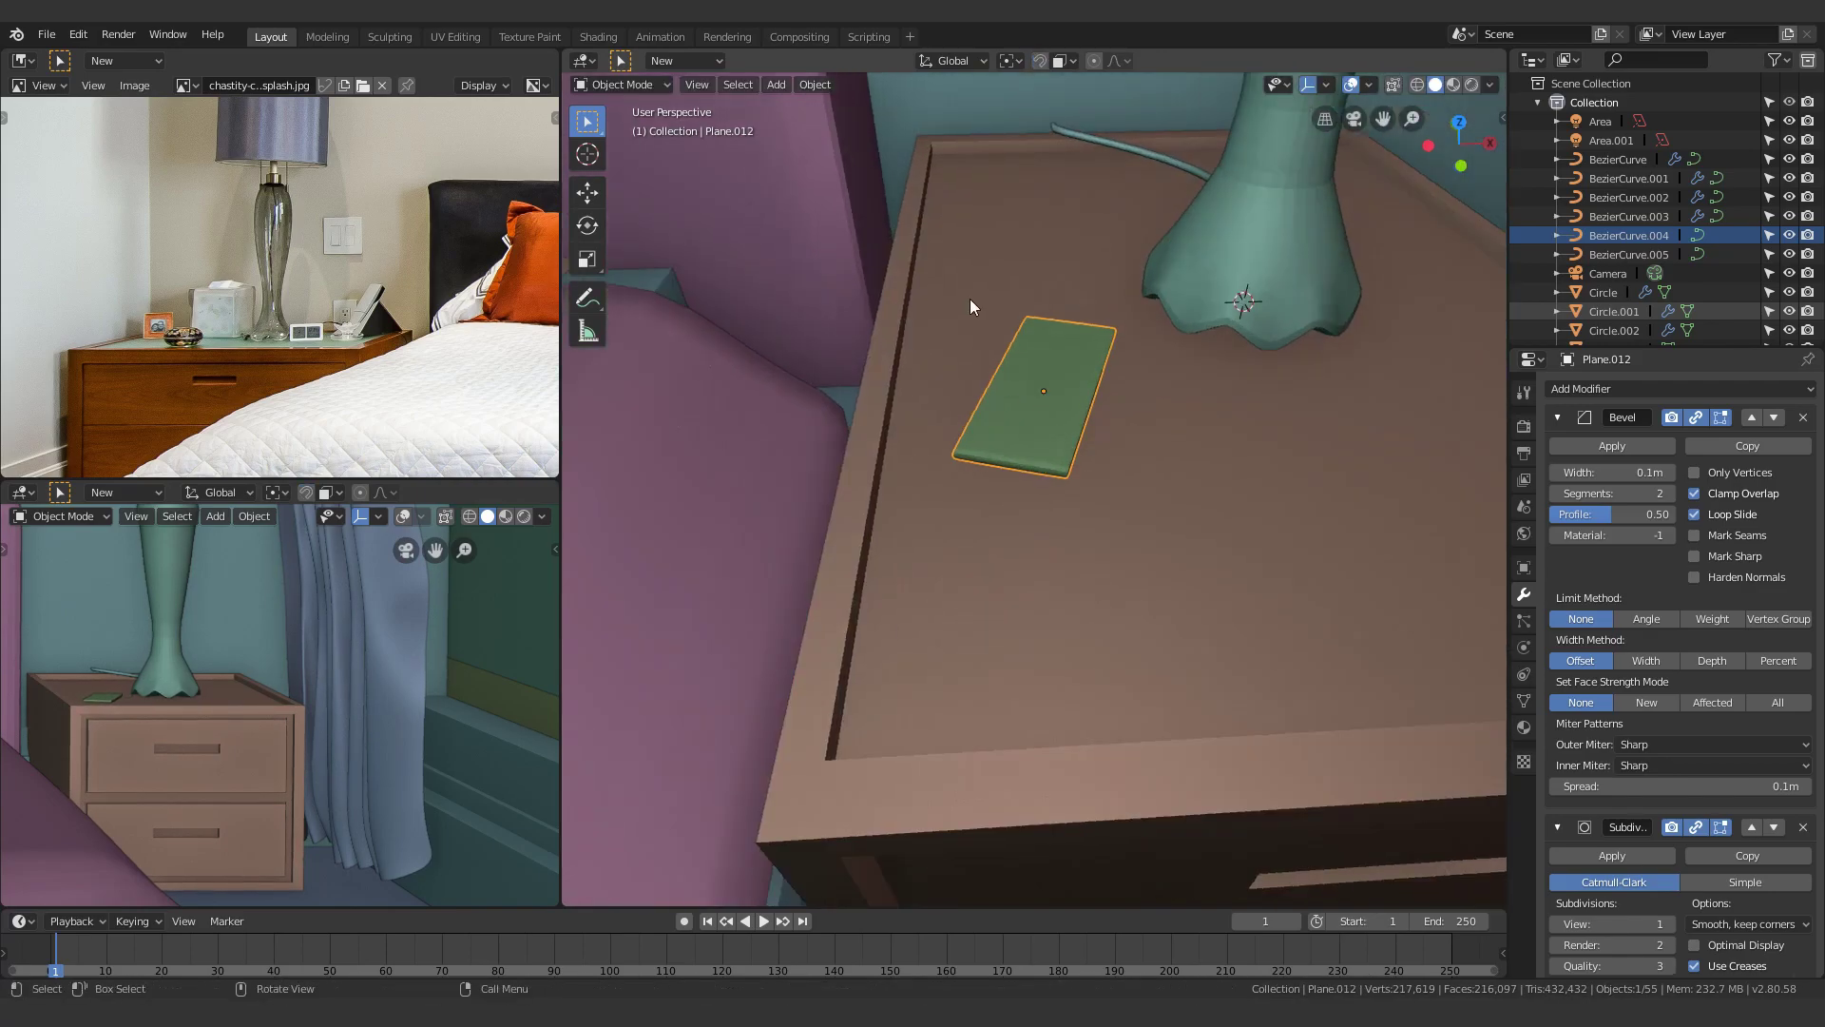
Move the slab to the nightstand's front corner on the bed side and rotate it about Z
shift+middle_drag(972, 299, 1099, 471)
scroll(1113, 447, down, 2)
key(shift+Tab)
key(g)
click(1177, 604)
key(r)
key(z)
click(1147, 654)
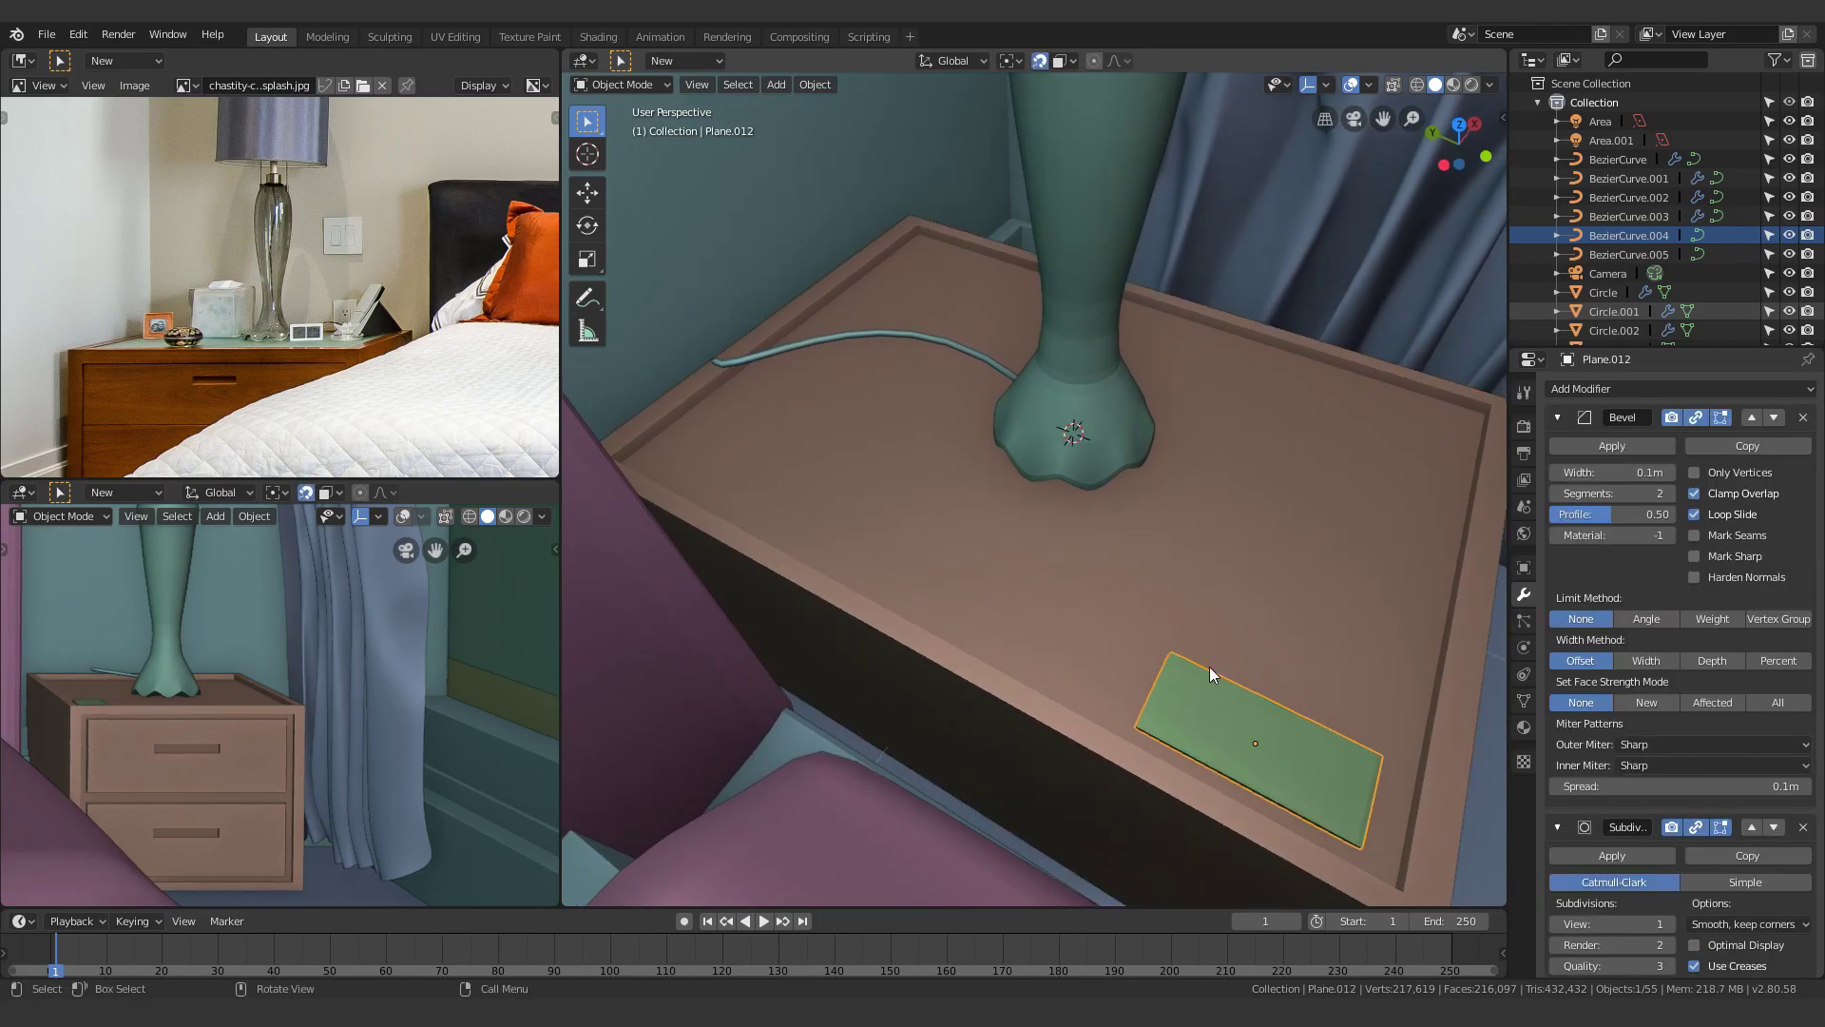
Place the 3D cursor on the slab's upper face and add a plane there
middle_drag(1209, 665, 1075, 670)
scroll(904, 636, up, 2)
key(Tab)
click(1075, 670)
key(Tab)
key(shift+a)
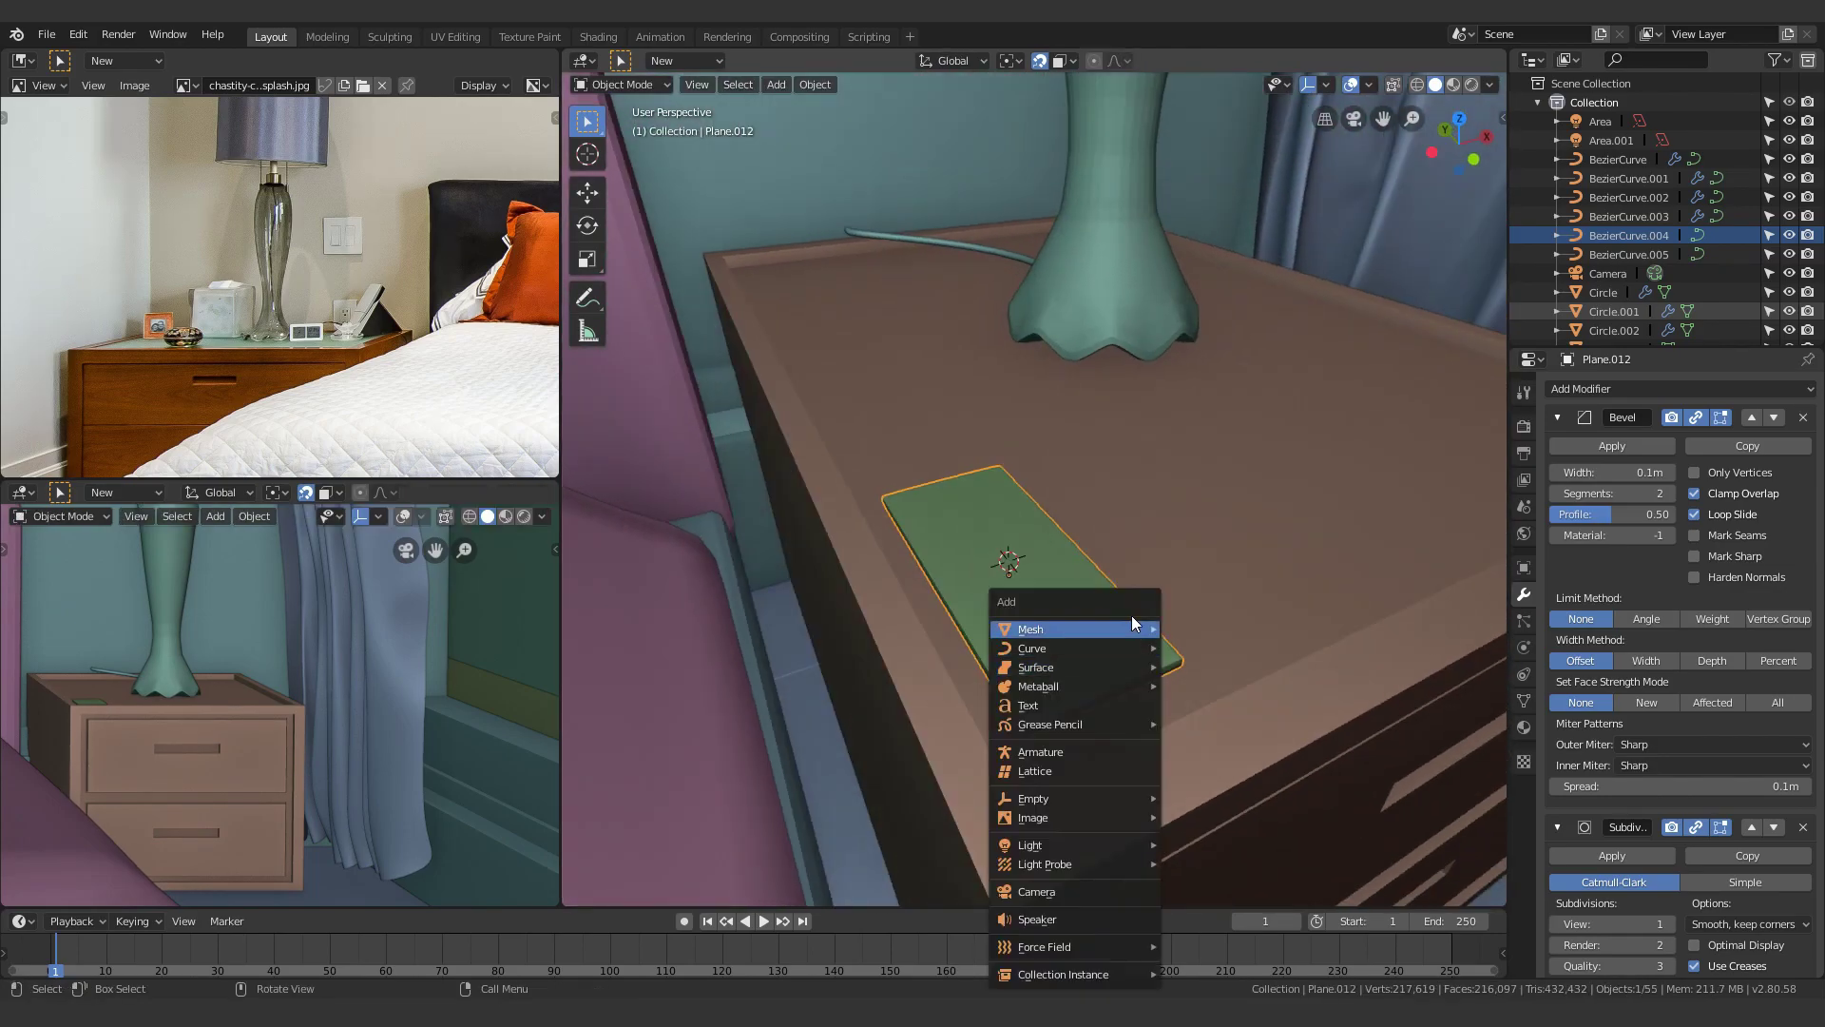
click(1200, 625)
Shrink the new plane and narrow it along X into a small strip on the slab
key(s)
click(1039, 583)
key(s)
key(x)
click(1026, 576)
Lengthen the strip by moving its end edge along Y to the end of the slab
middle_drag(1027, 576, 1177, 636)
key(Tab)
key(2)
click(1153, 622)
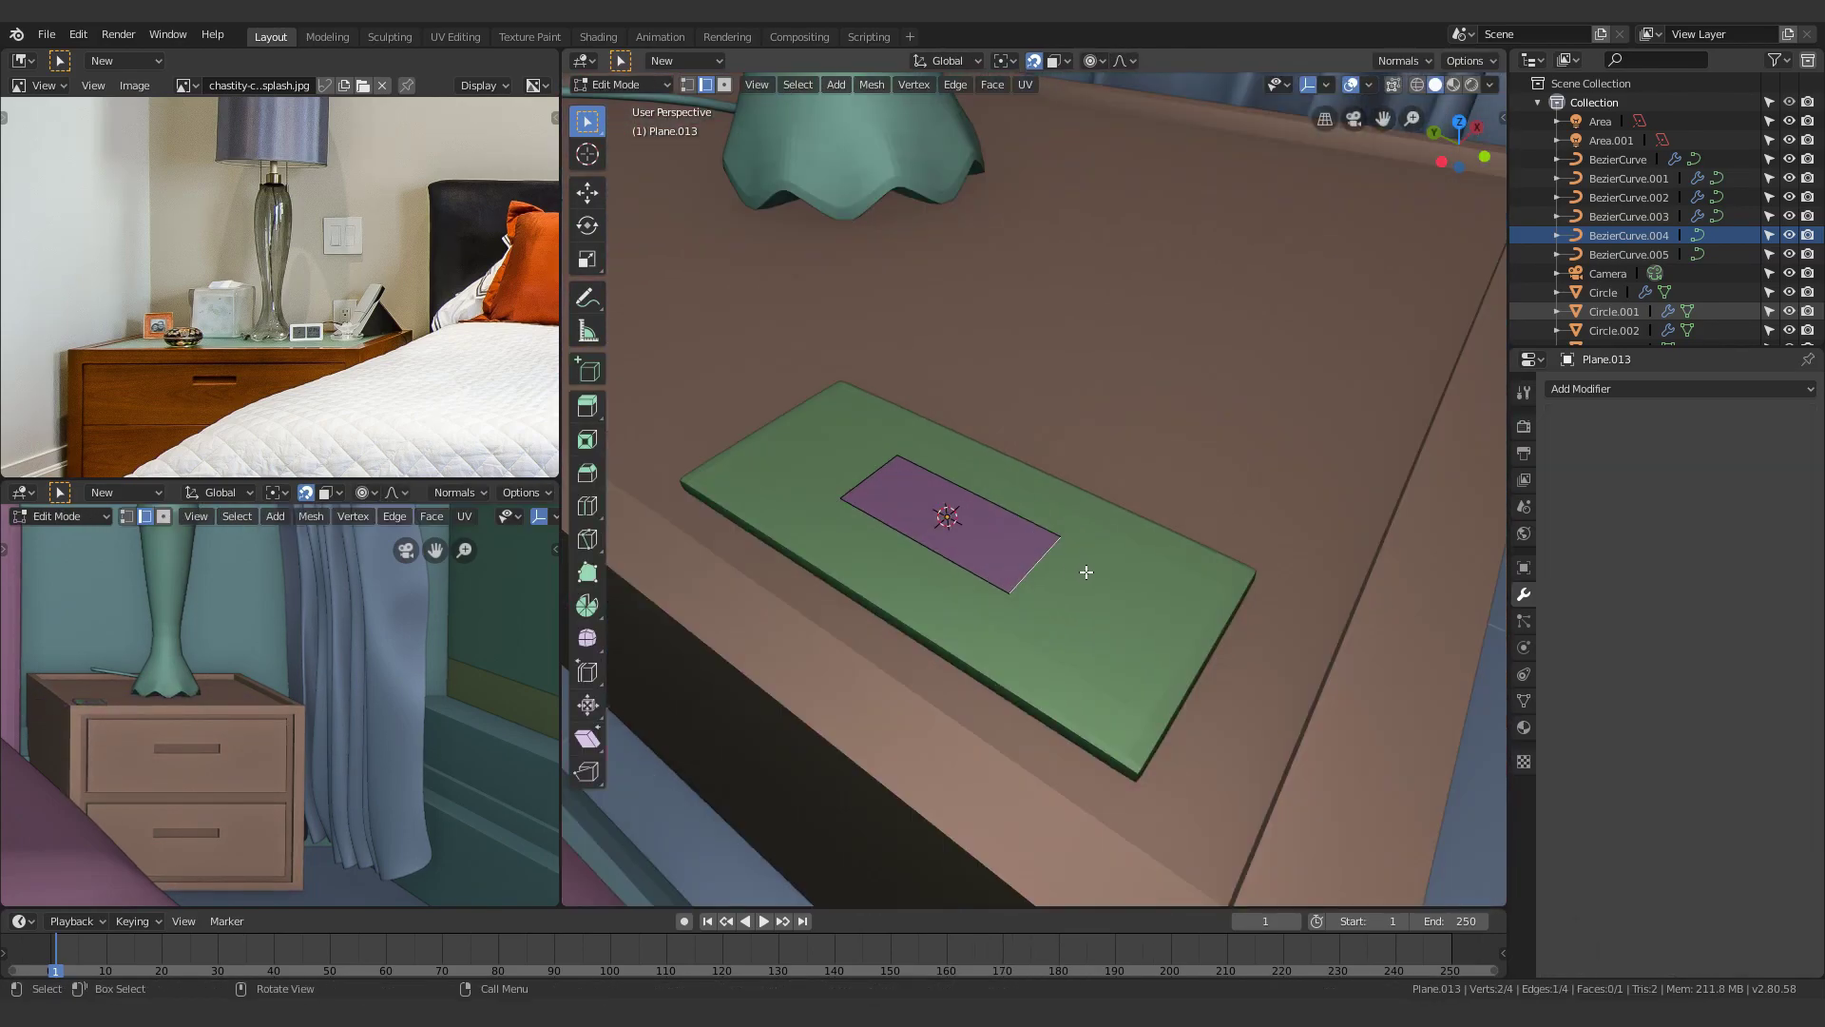
key(g)
key(y)
click(1279, 656)
key(Tab)
Select the slab and the strip together and raise them along Z above the nightstand
scroll(1071, 660, down, 3)
click(1058, 565)
shift+click(1063, 549)
key(g)
key(z)
click(1066, 171)
Rotate the slab and strip upright about X and move them higher along Z
middle_drag(1066, 171, 1084, 373)
key(r)
key(x)
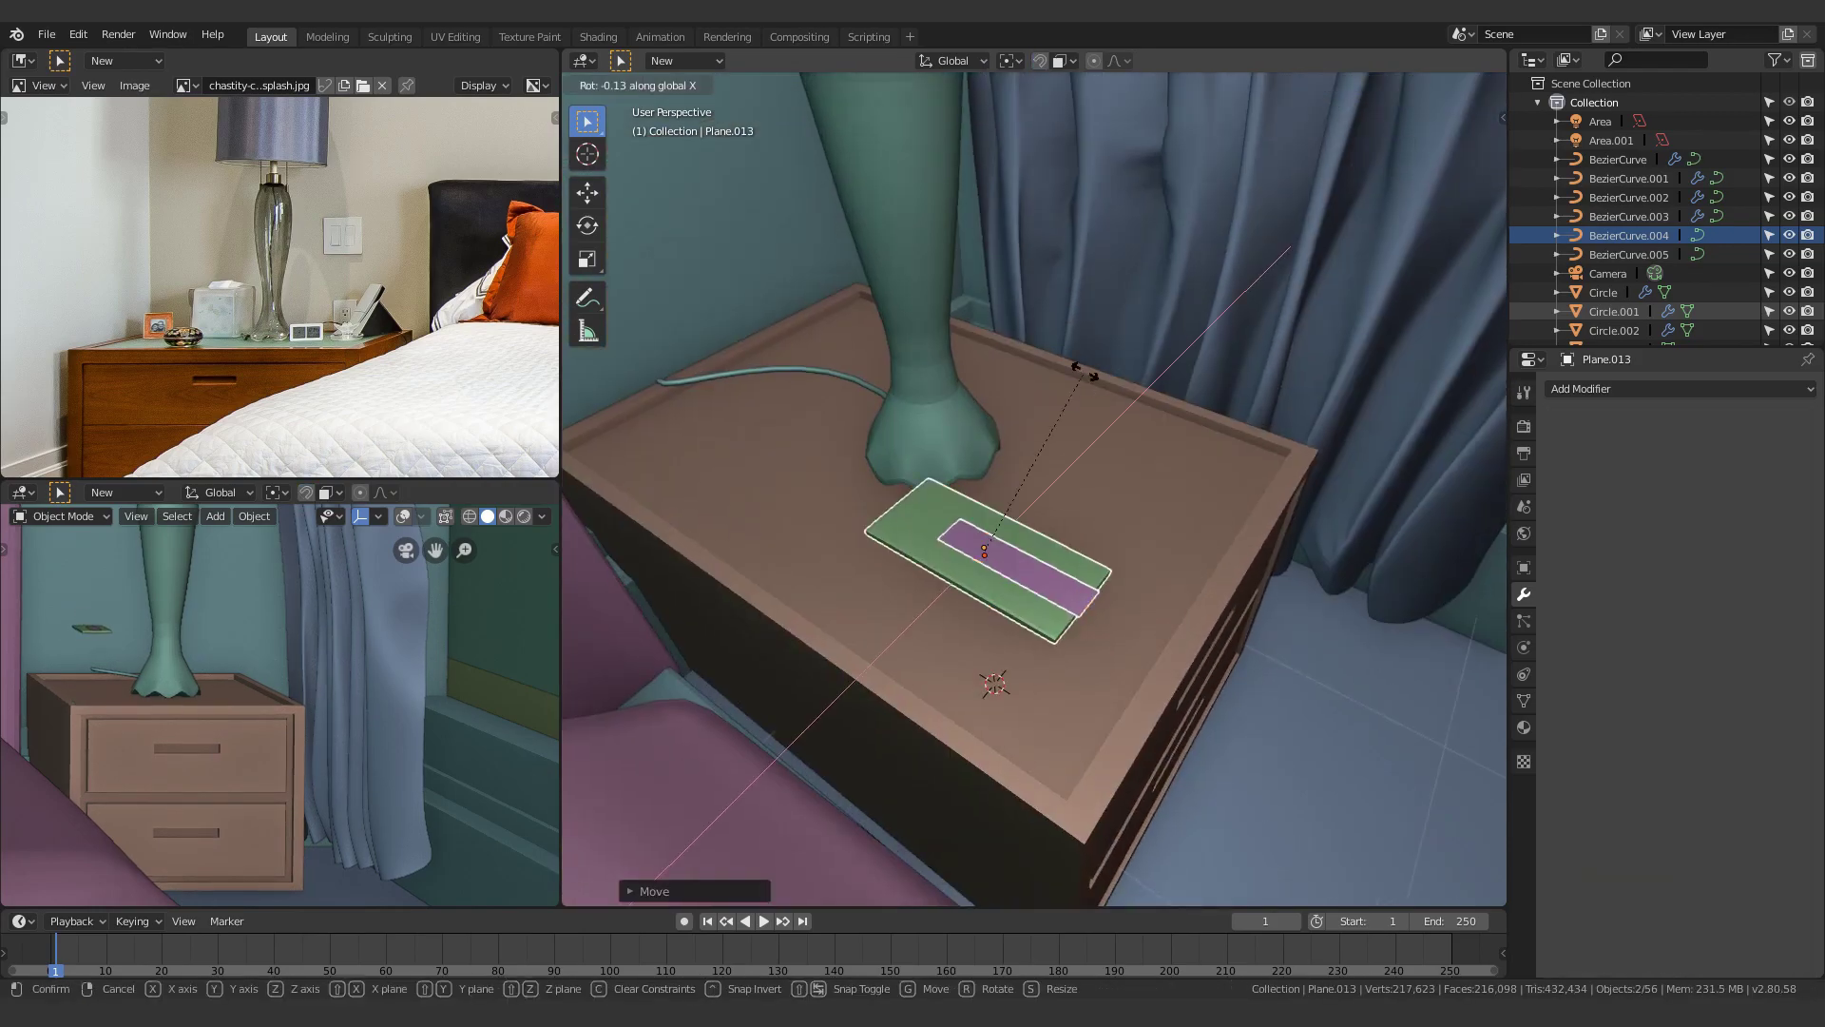
key(g)
key(z)
click(1079, 205)
Extrude the strip on the upright slab to give it thickness
click(1236, 314)
key(Tab)
key(e)
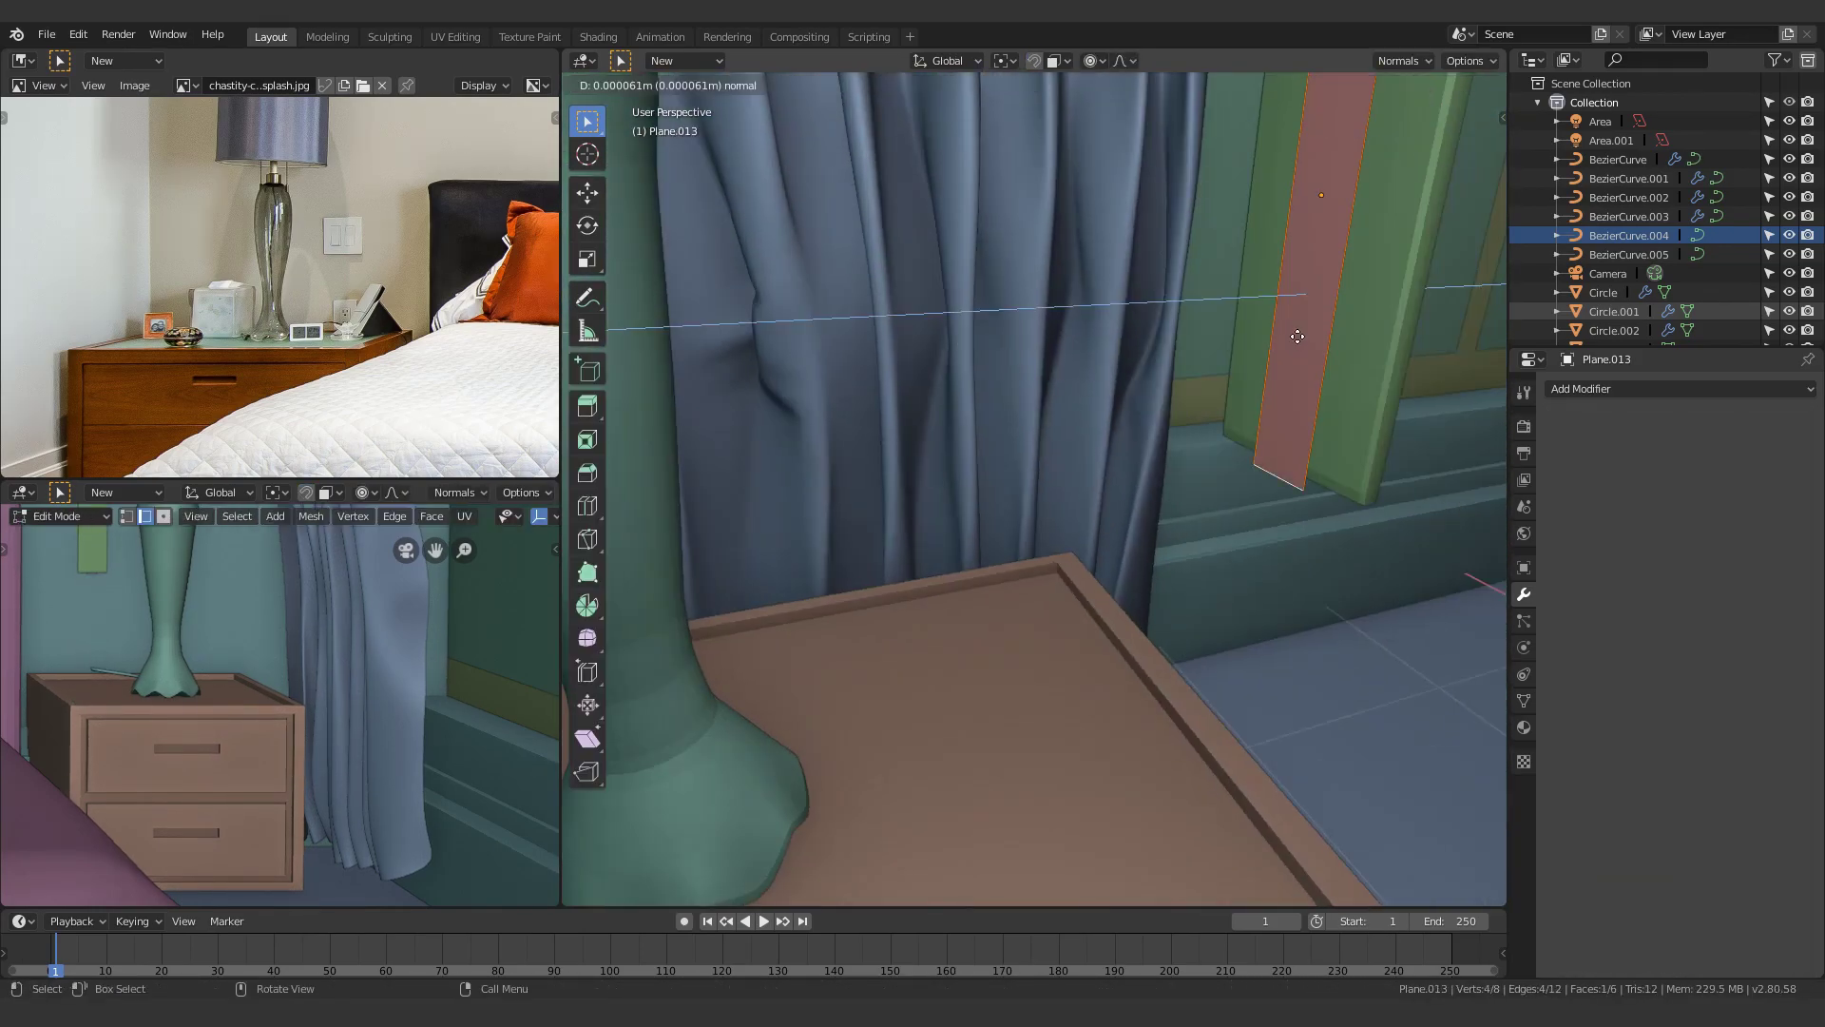
click(1236, 328)
key(Tab)
Reposition the strip against the slab and extrude its lower faces into a protruding foot for the phone holder
middle_drag(1226, 328, 1141, 214)
key(g)
click(1205, 376)
key(Tab)
click(936, 229)
key(e)
click(971, 411)
middle_drag(972, 410, 888, 476)
click(888, 476)
key(e)
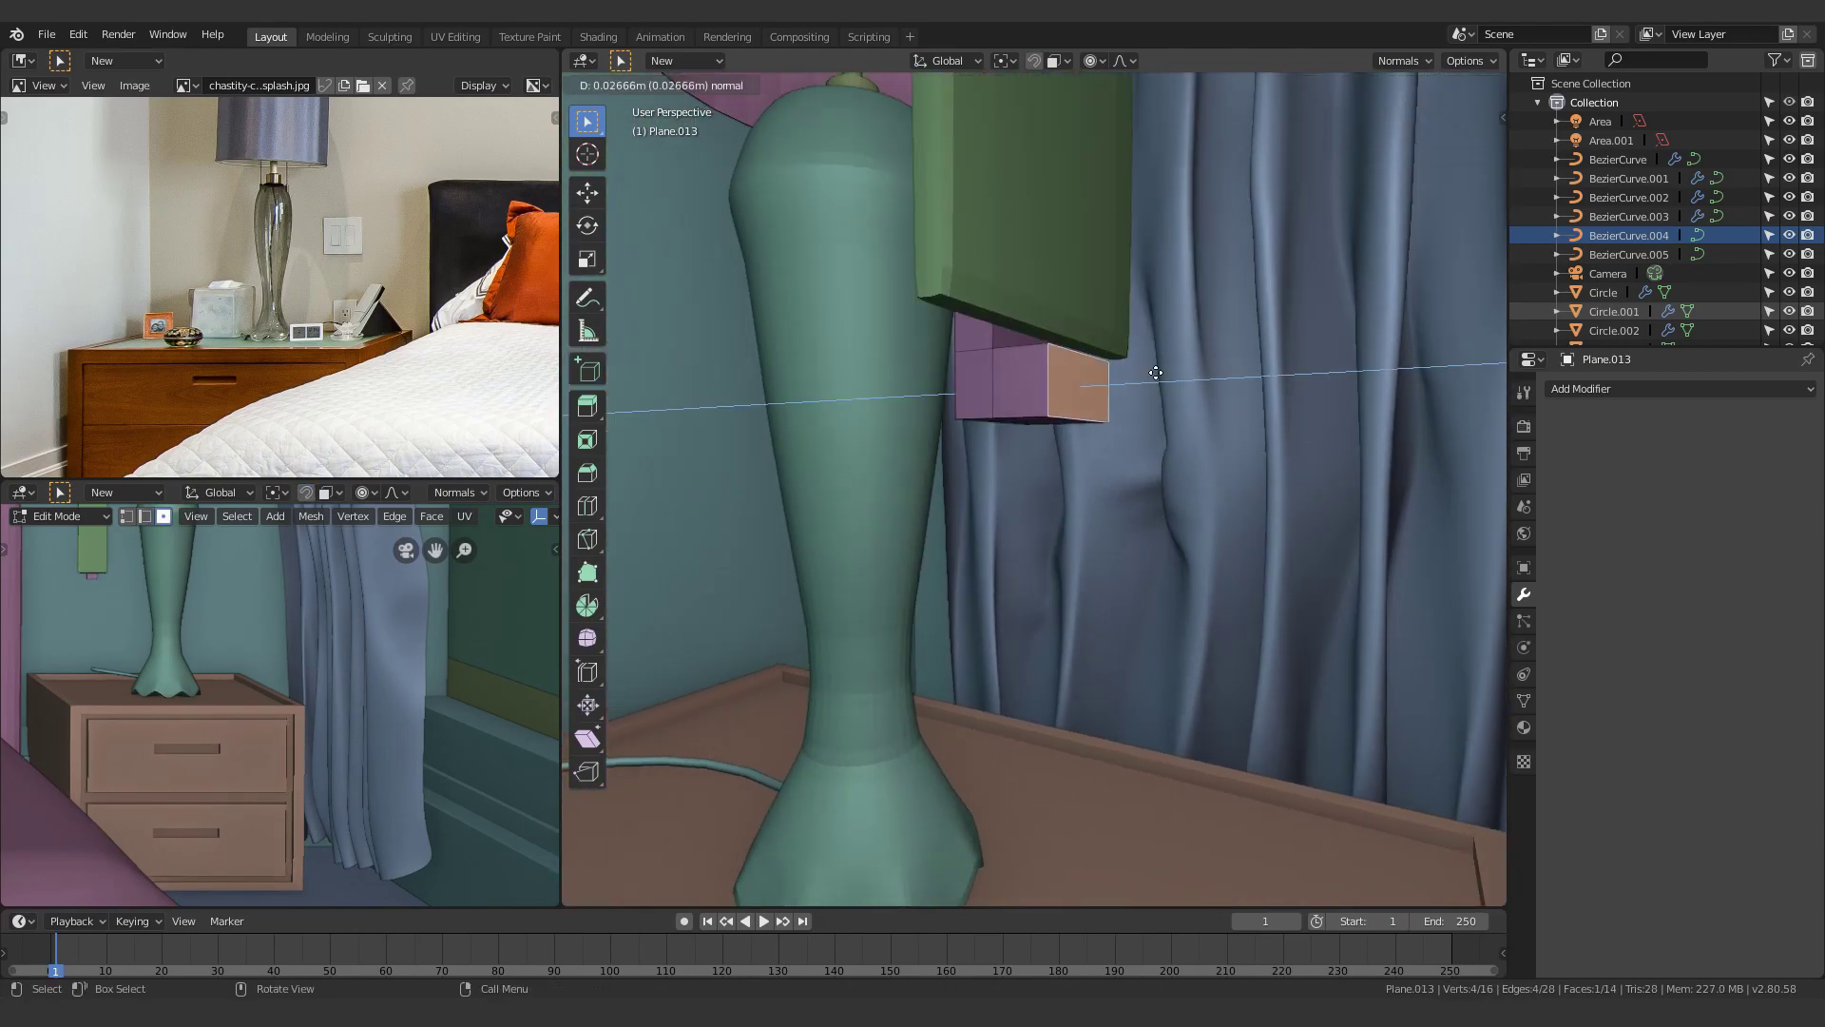
click(1153, 375)
Adjust the position of an edge on the holder's foot
middle_drag(1153, 374, 1065, 171)
key(2)
click(1105, 470)
key(shift+Tab)
key(g)
right_click(1098, 533)
key(g)
click(1120, 403)
key(Tab)
Add a loop cut to the holder and extrude another section from it
middle_drag(1119, 403, 957, 688)
click(958, 688)
key(Tab)
key(ctrl+r)
click(863, 806)
click(1002, 534)
key(e)
click(986, 465)
key(Tab)
click(1053, 452)
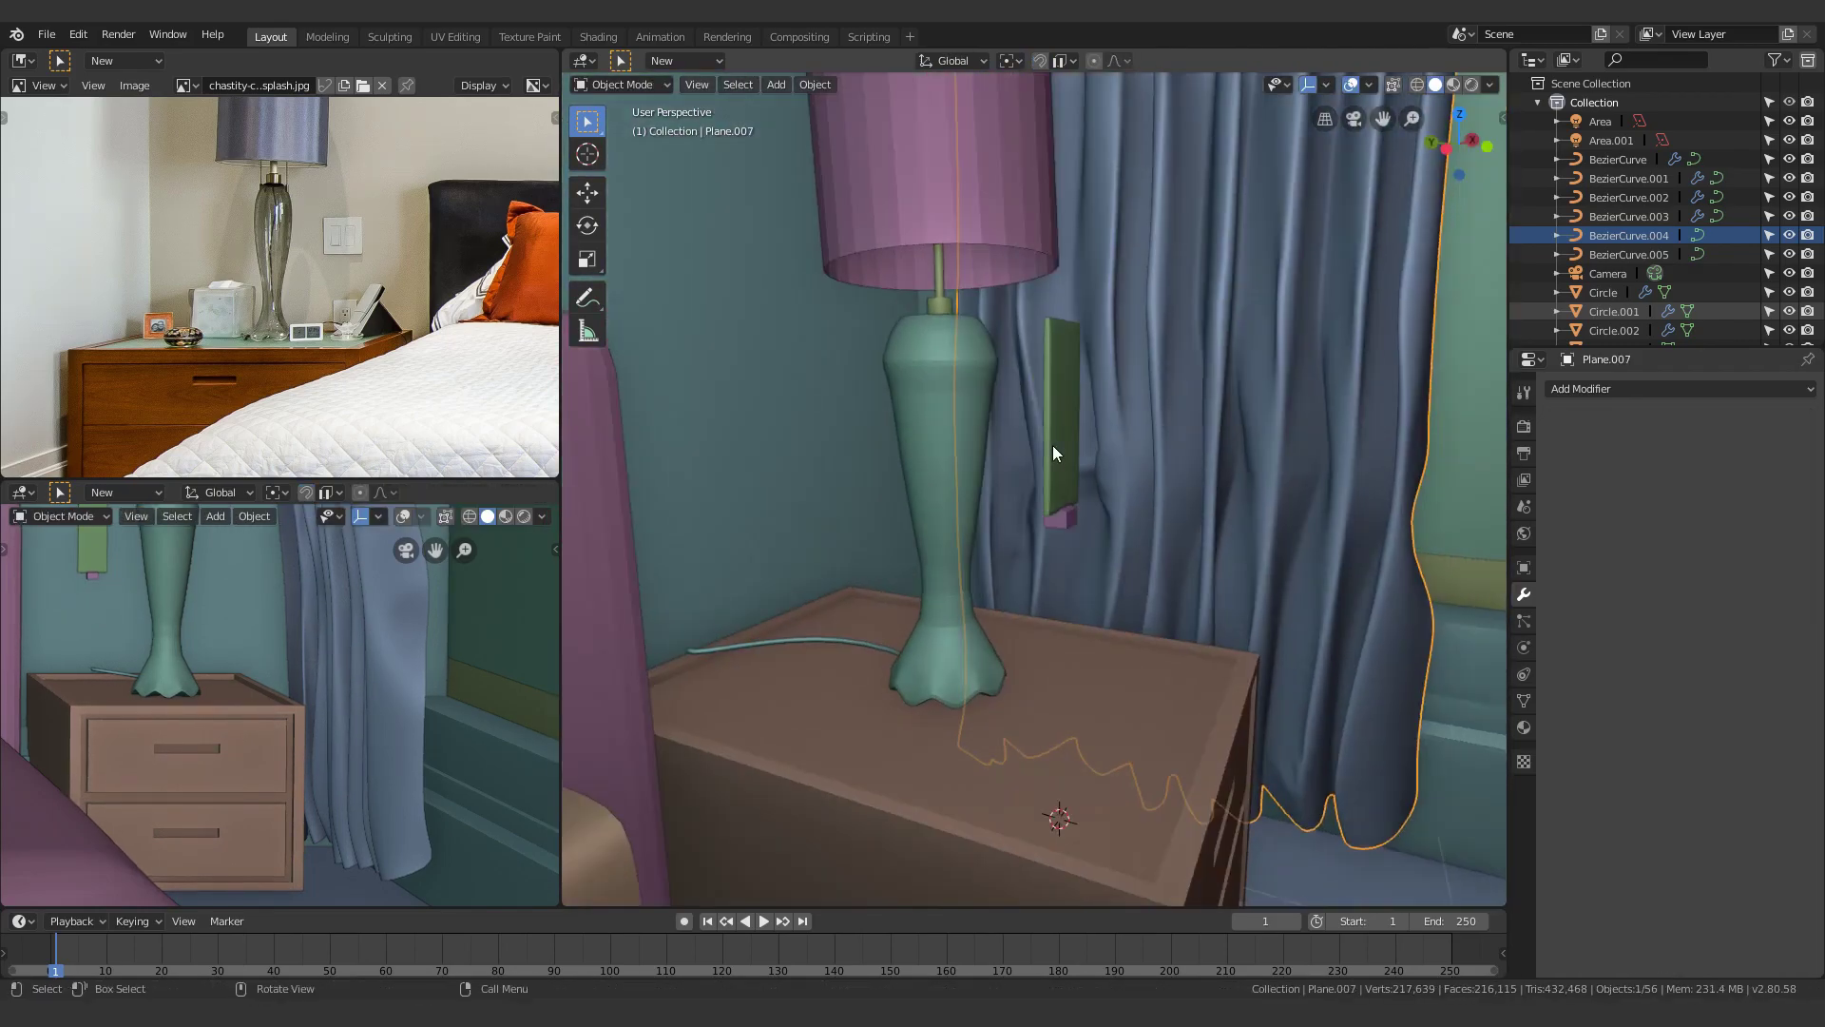
Resize the phone and select it together with its holder
click(1114, 465)
key(shift+Tab)
key(s)
click(917, 522)
click(1159, 418)
shift+click(1156, 472)
Move the phone and holder along Y and rotate them
middle_drag(917, 522, 1136, 524)
key(g)
key(y)
click(1017, 599)
scroll(1017, 599, up, 2)
key(r)
click(986, 574)
Scale the phone and its holder to fit on the nightstand near the bed-side edge
click(1088, 447)
middle_drag(1089, 447, 1150, 465)
key(s)
click(970, 612)
key(s)
click(936, 475)
Inset the phone's front face to leave a thin frame around the screen
key(Tab)
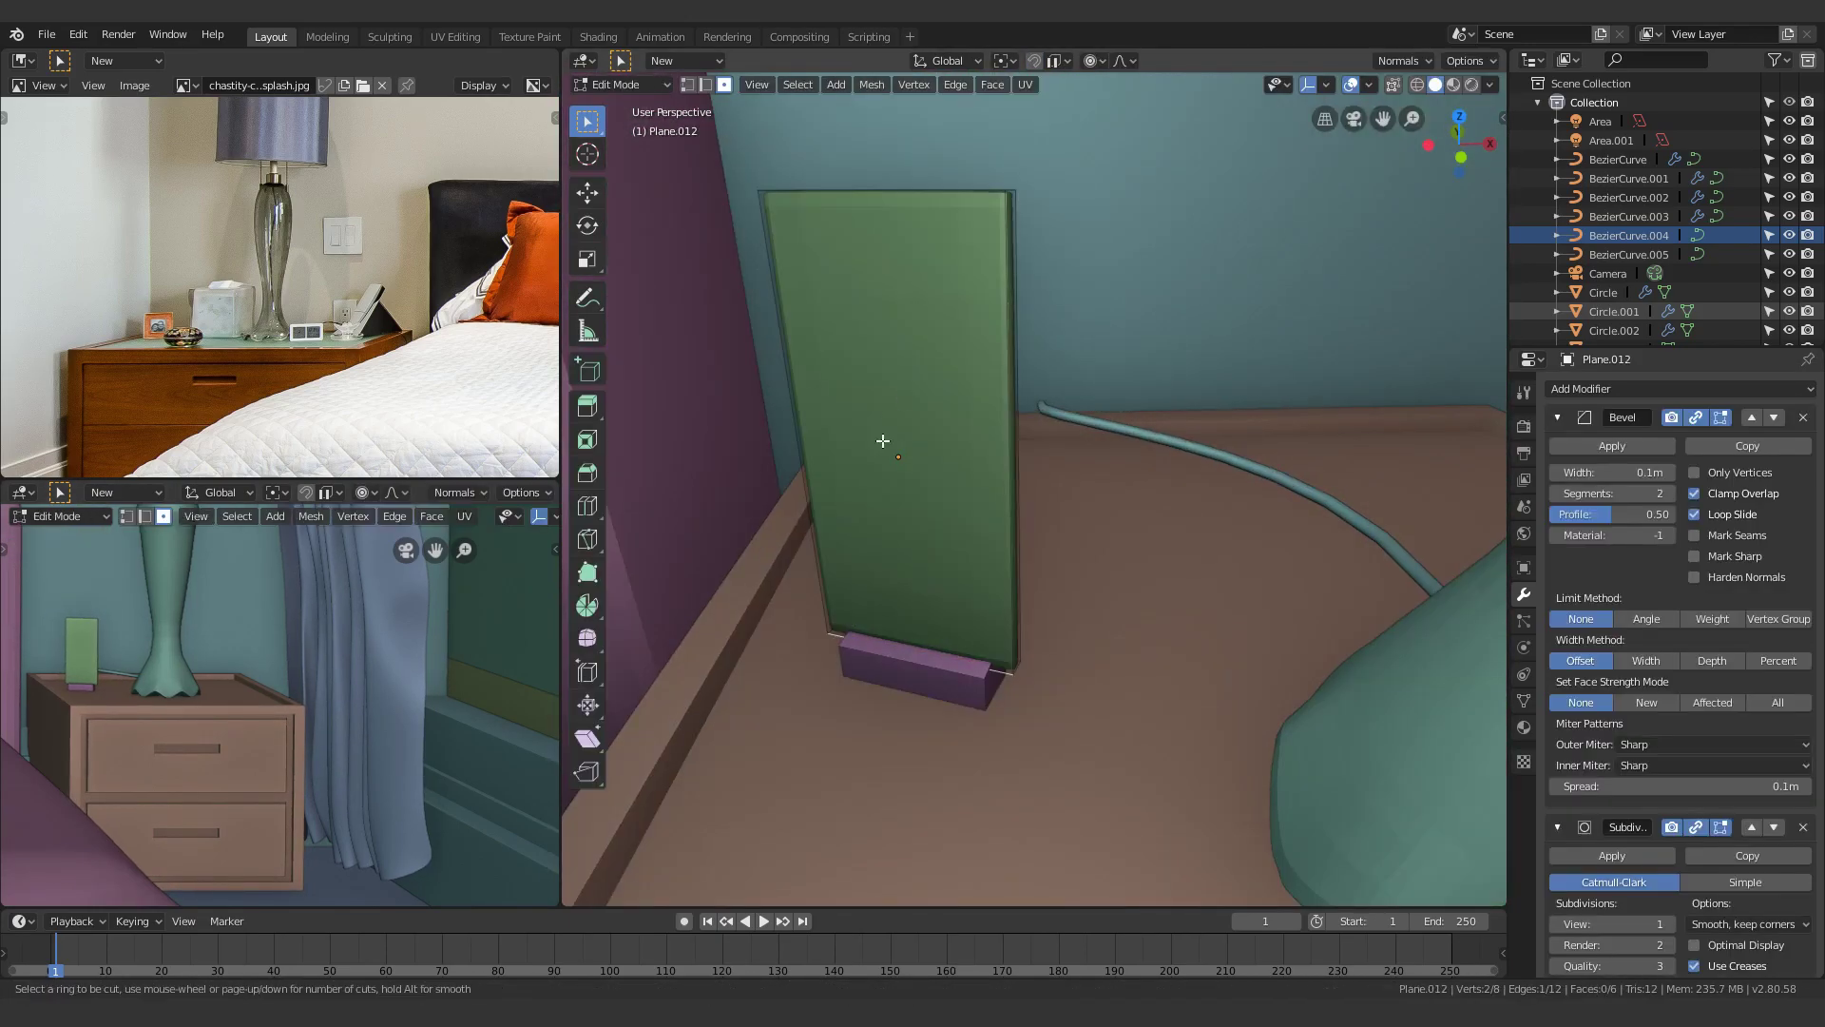
click(888, 447)
key(Tab)
middle_drag(1120, 579, 982, 567)
key(Tab)
key(i)
click(981, 404)
middle_drag(981, 404, 1074, 381)
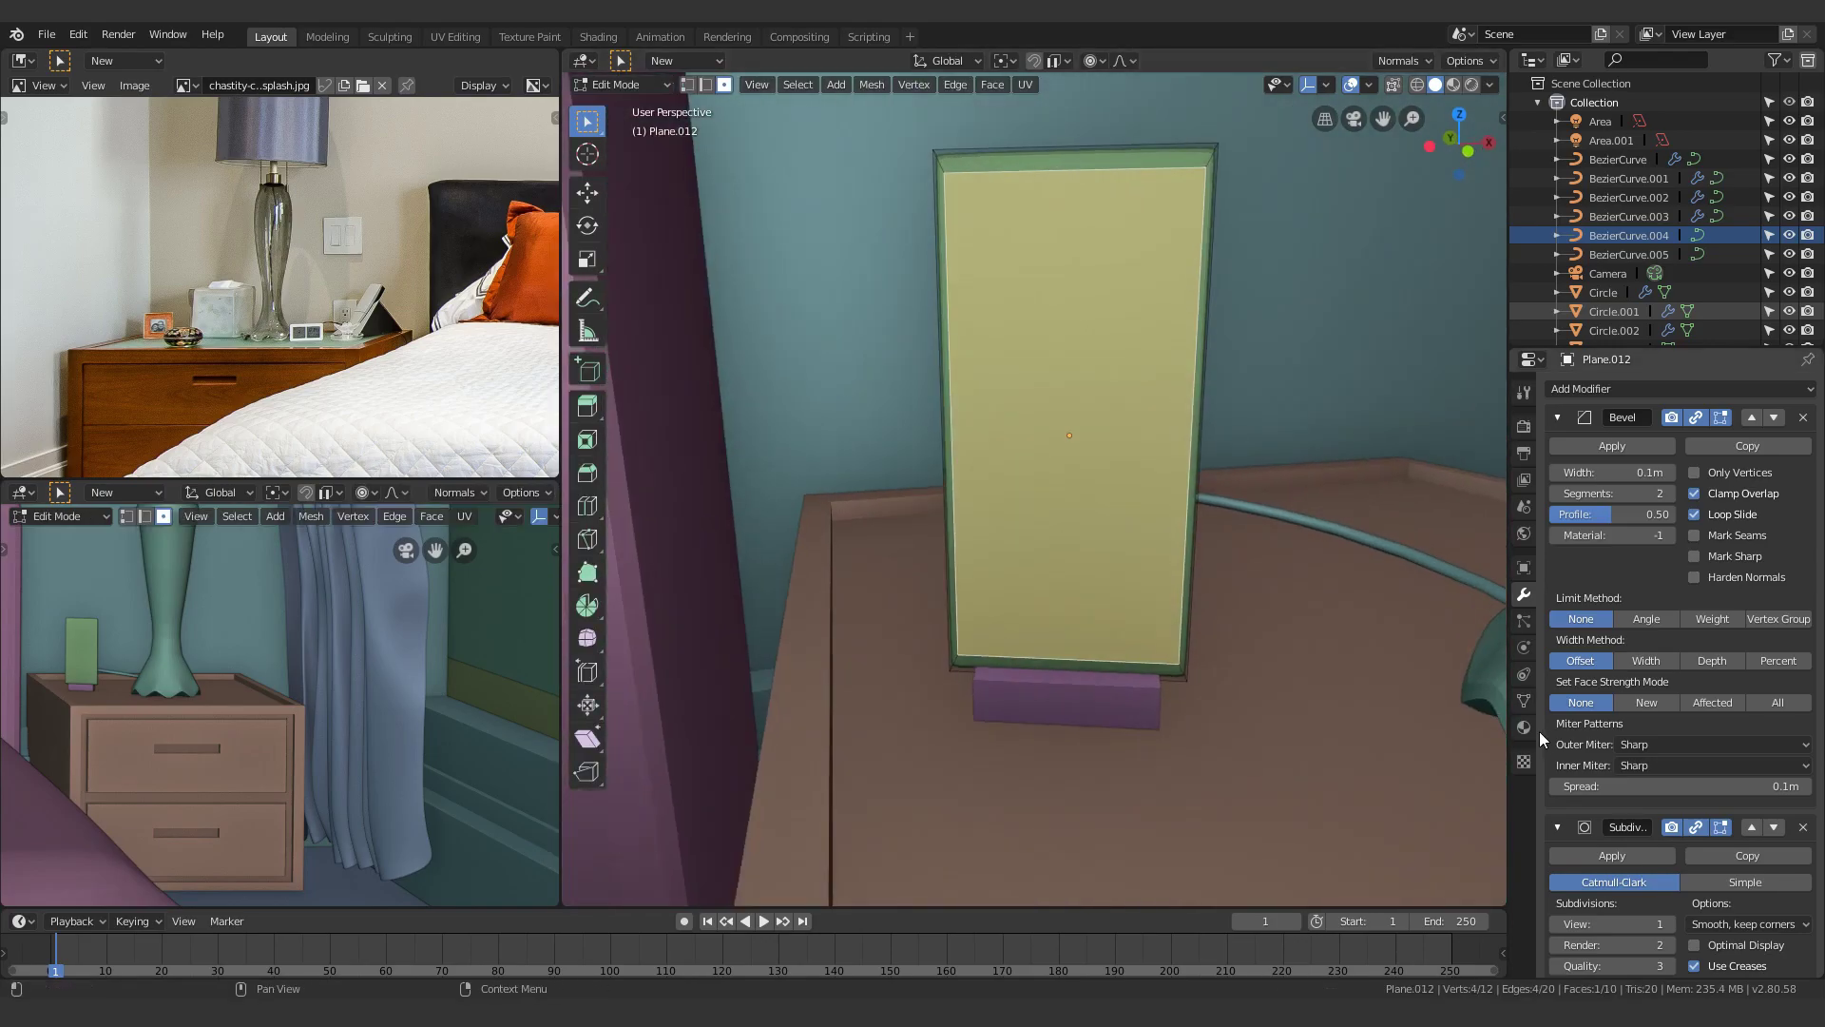
Create a new material named PhoneBase on the phone
click(1524, 727)
key(Tab)
click(1603, 454)
double_click(1613, 452)
text(PhoneBase)
key(Return)
Switch the camera preview to rendered shading with the phone in close view and give the holder a PhoneHolder material
click(524, 516)
scroll(380, 704, up, 7)
click(1055, 856)
click(1604, 453)
click(1605, 452)
scroll(1114, 522, up, 2)
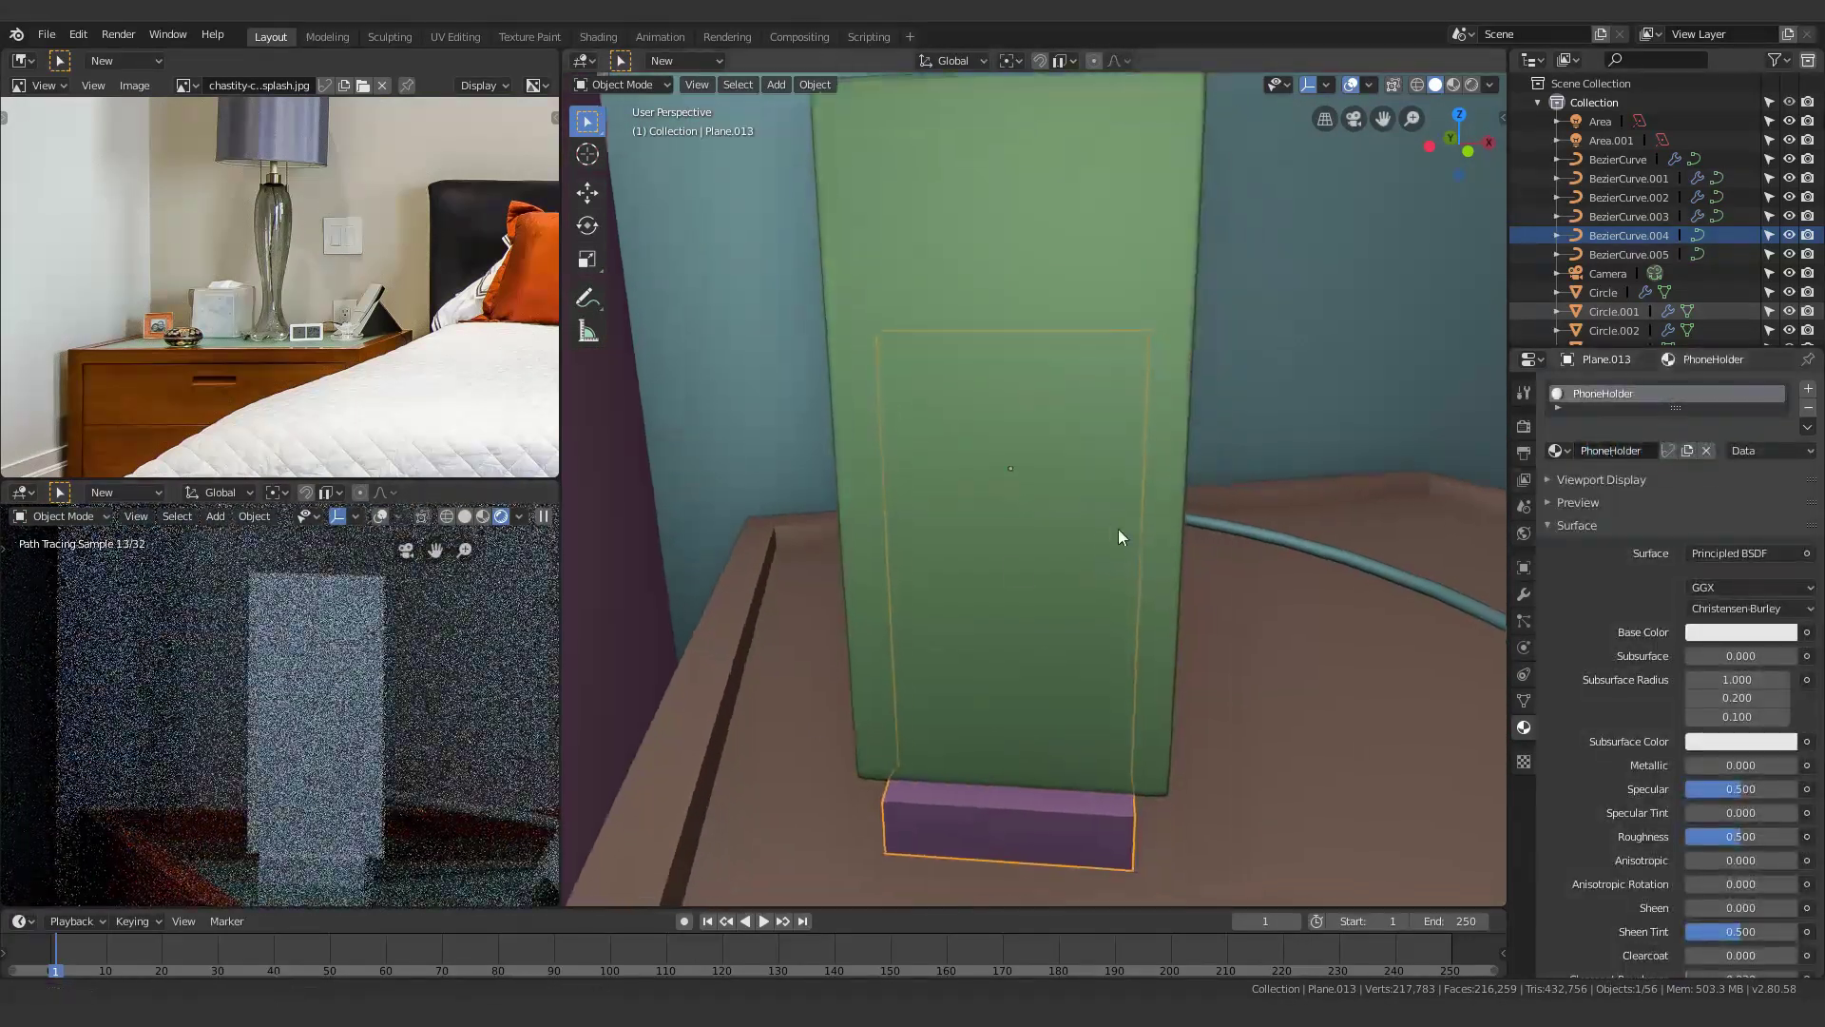
Adjust the holder's base color and make PhoneBase a grey metal with metallic 1.000 and roughness 0.108
scroll(530, 355, down, 2)
scroll(304, 264, up, 3)
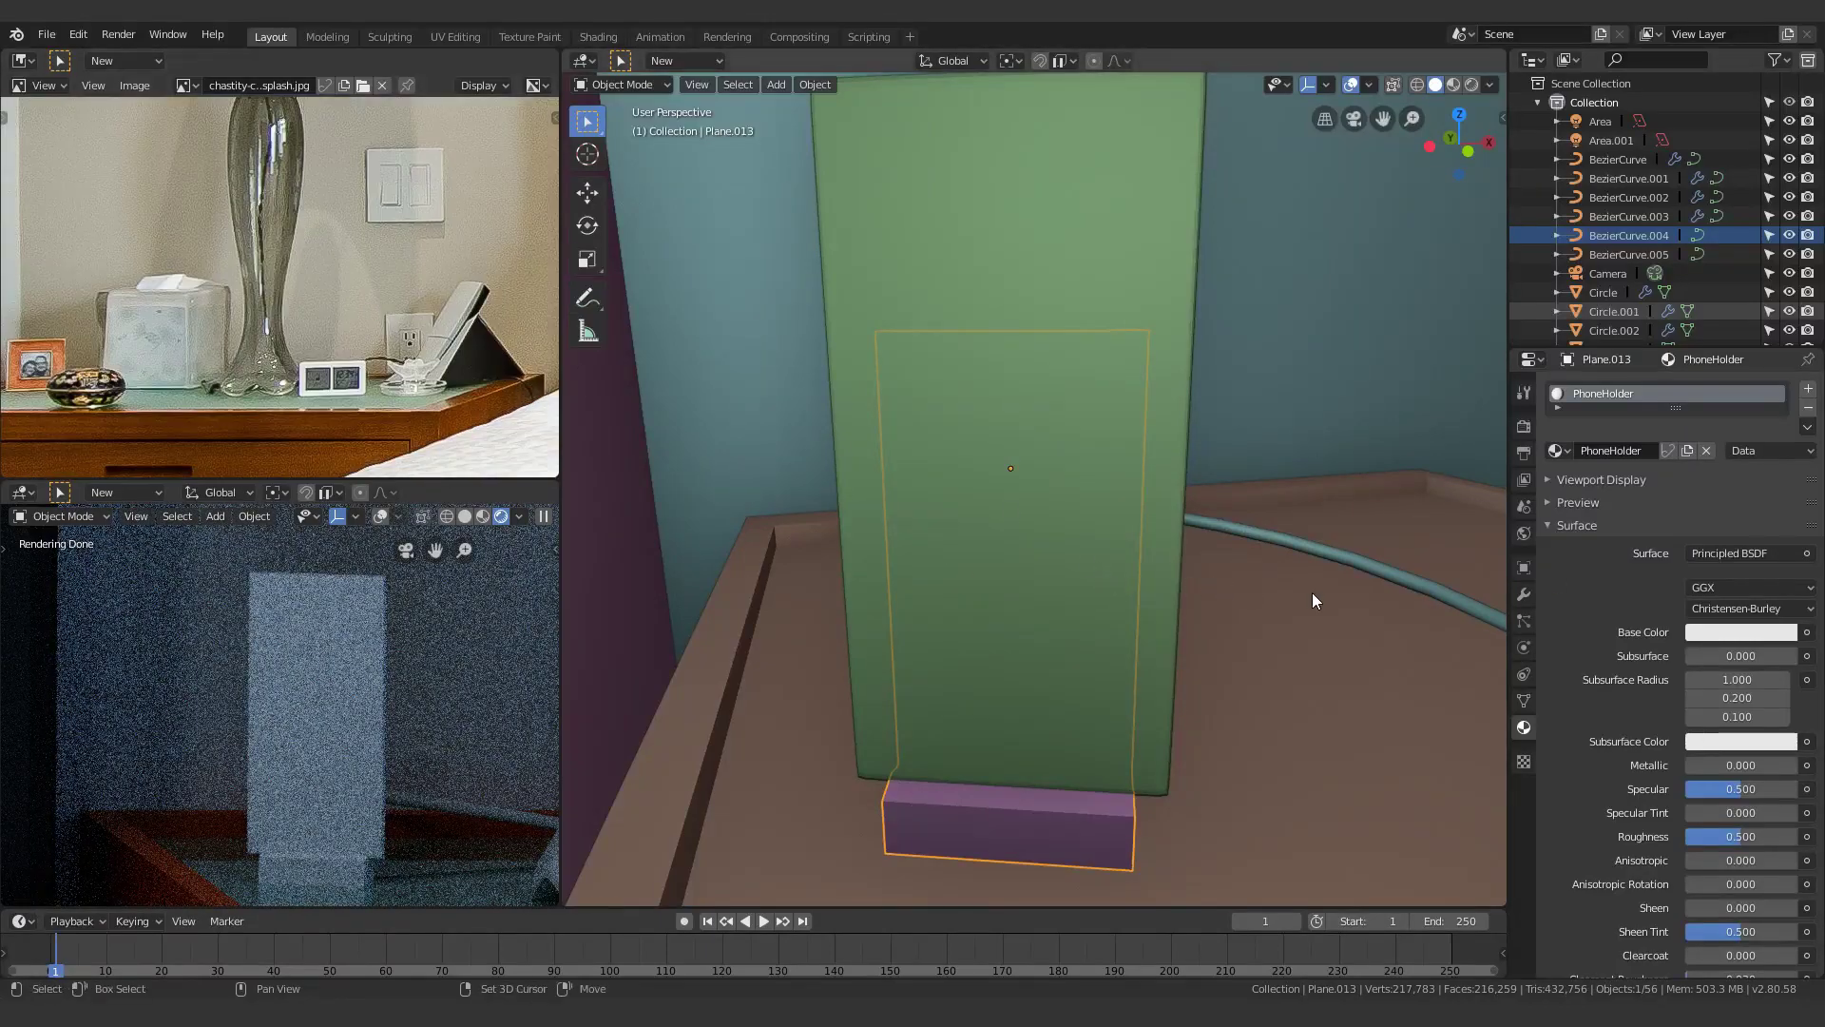
click(1731, 635)
click(1151, 528)
click(1741, 632)
drag(1759, 835, 1702, 836)
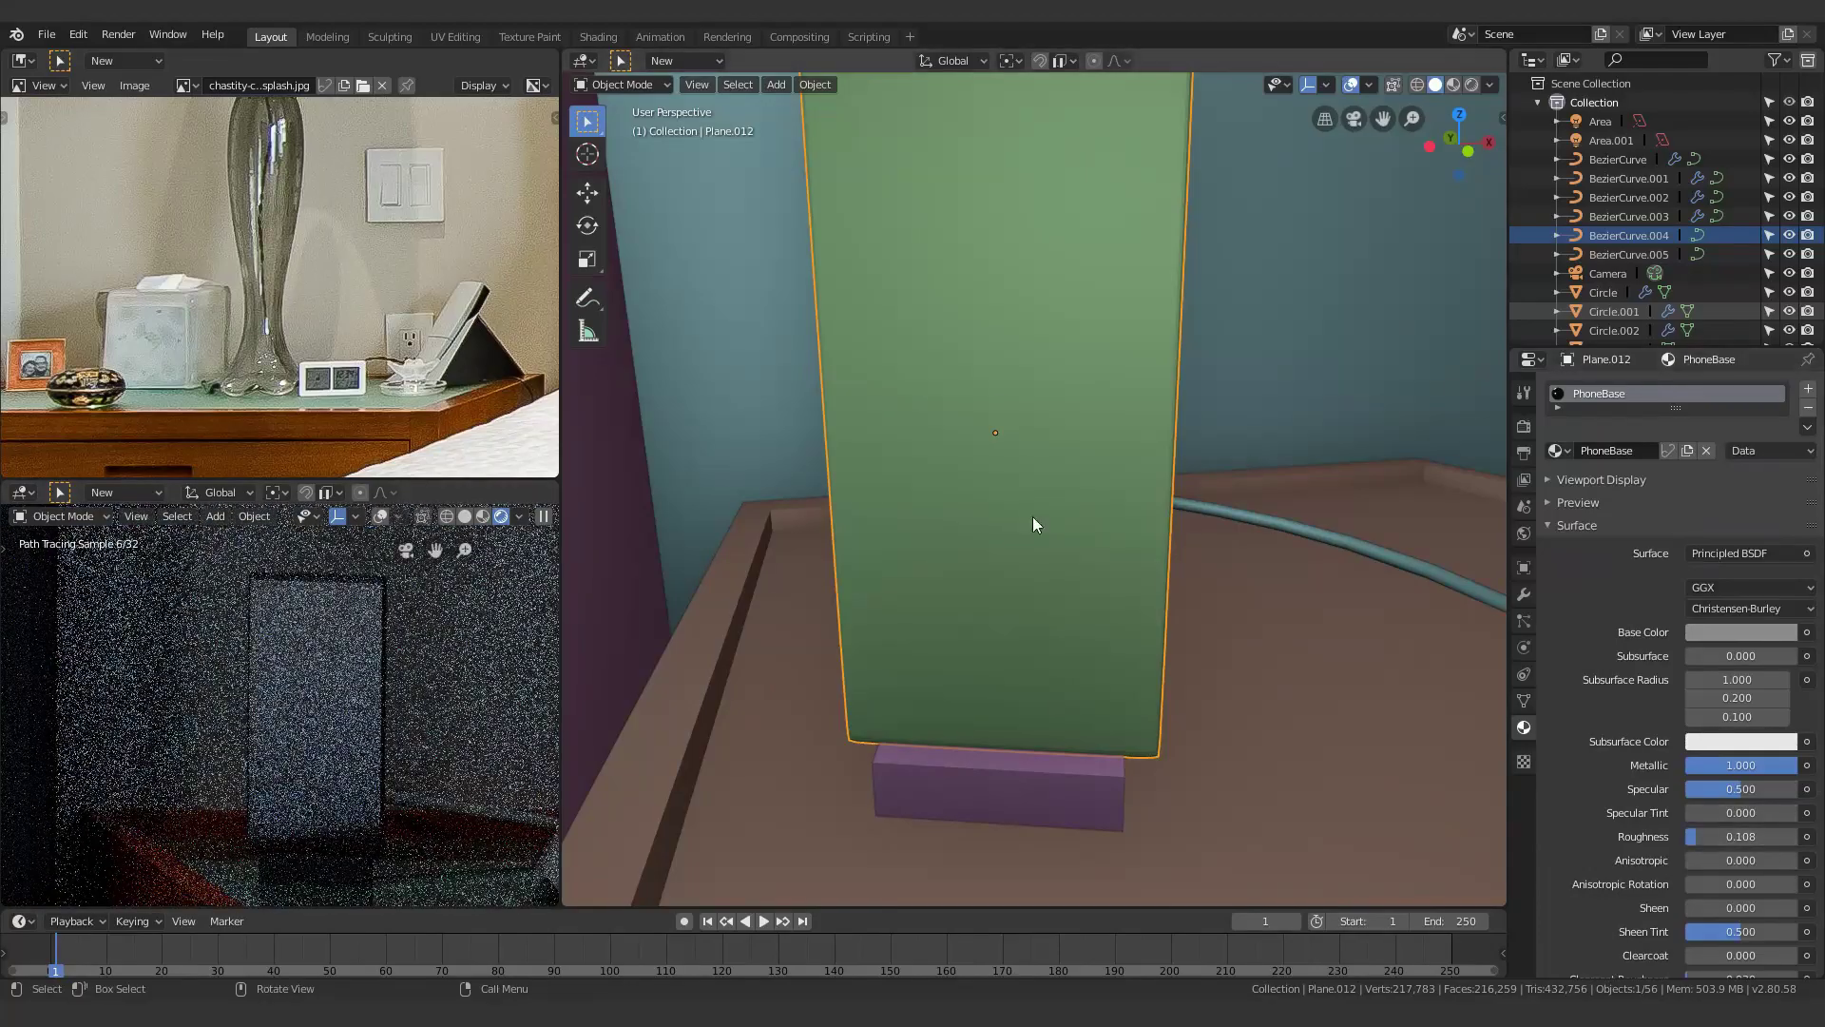
Add a second material named Phone Screen for the phone's inset front face and set its base color to black
key(Tab)
click(1808, 389)
click(1610, 517)
double_click(1585, 518)
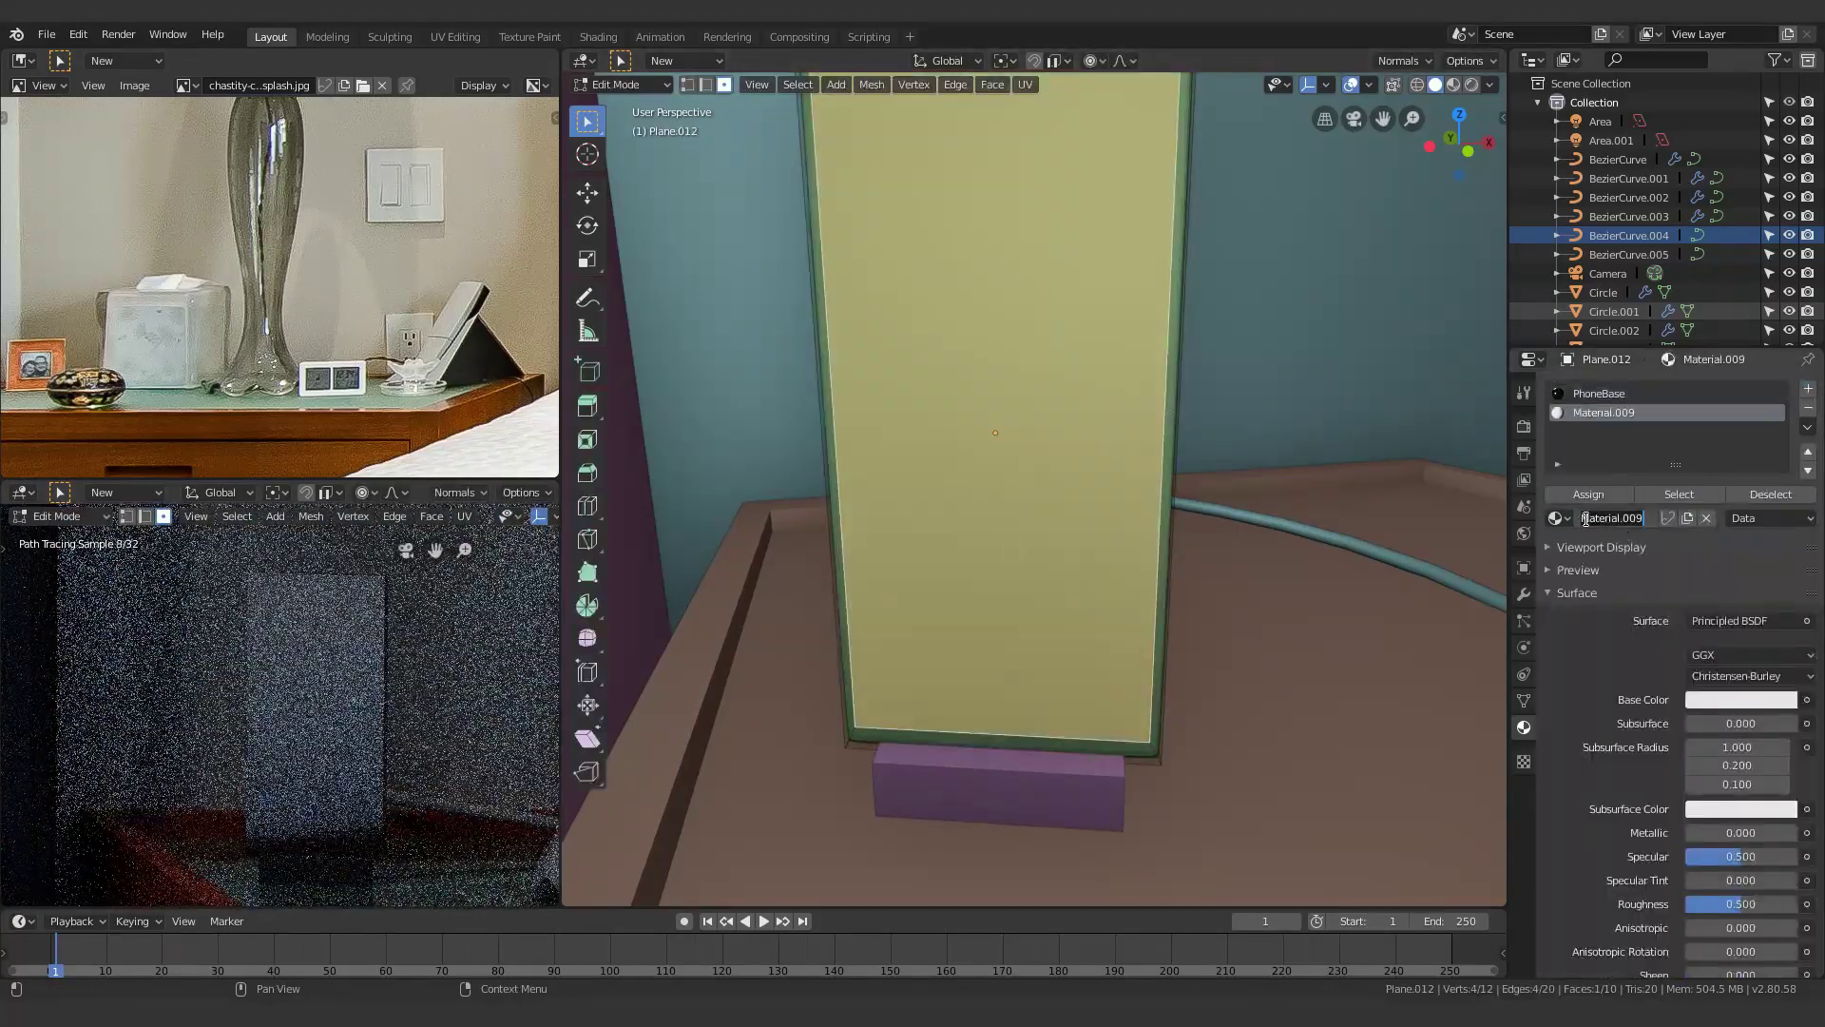
text(Phone Screen)
key(Return)
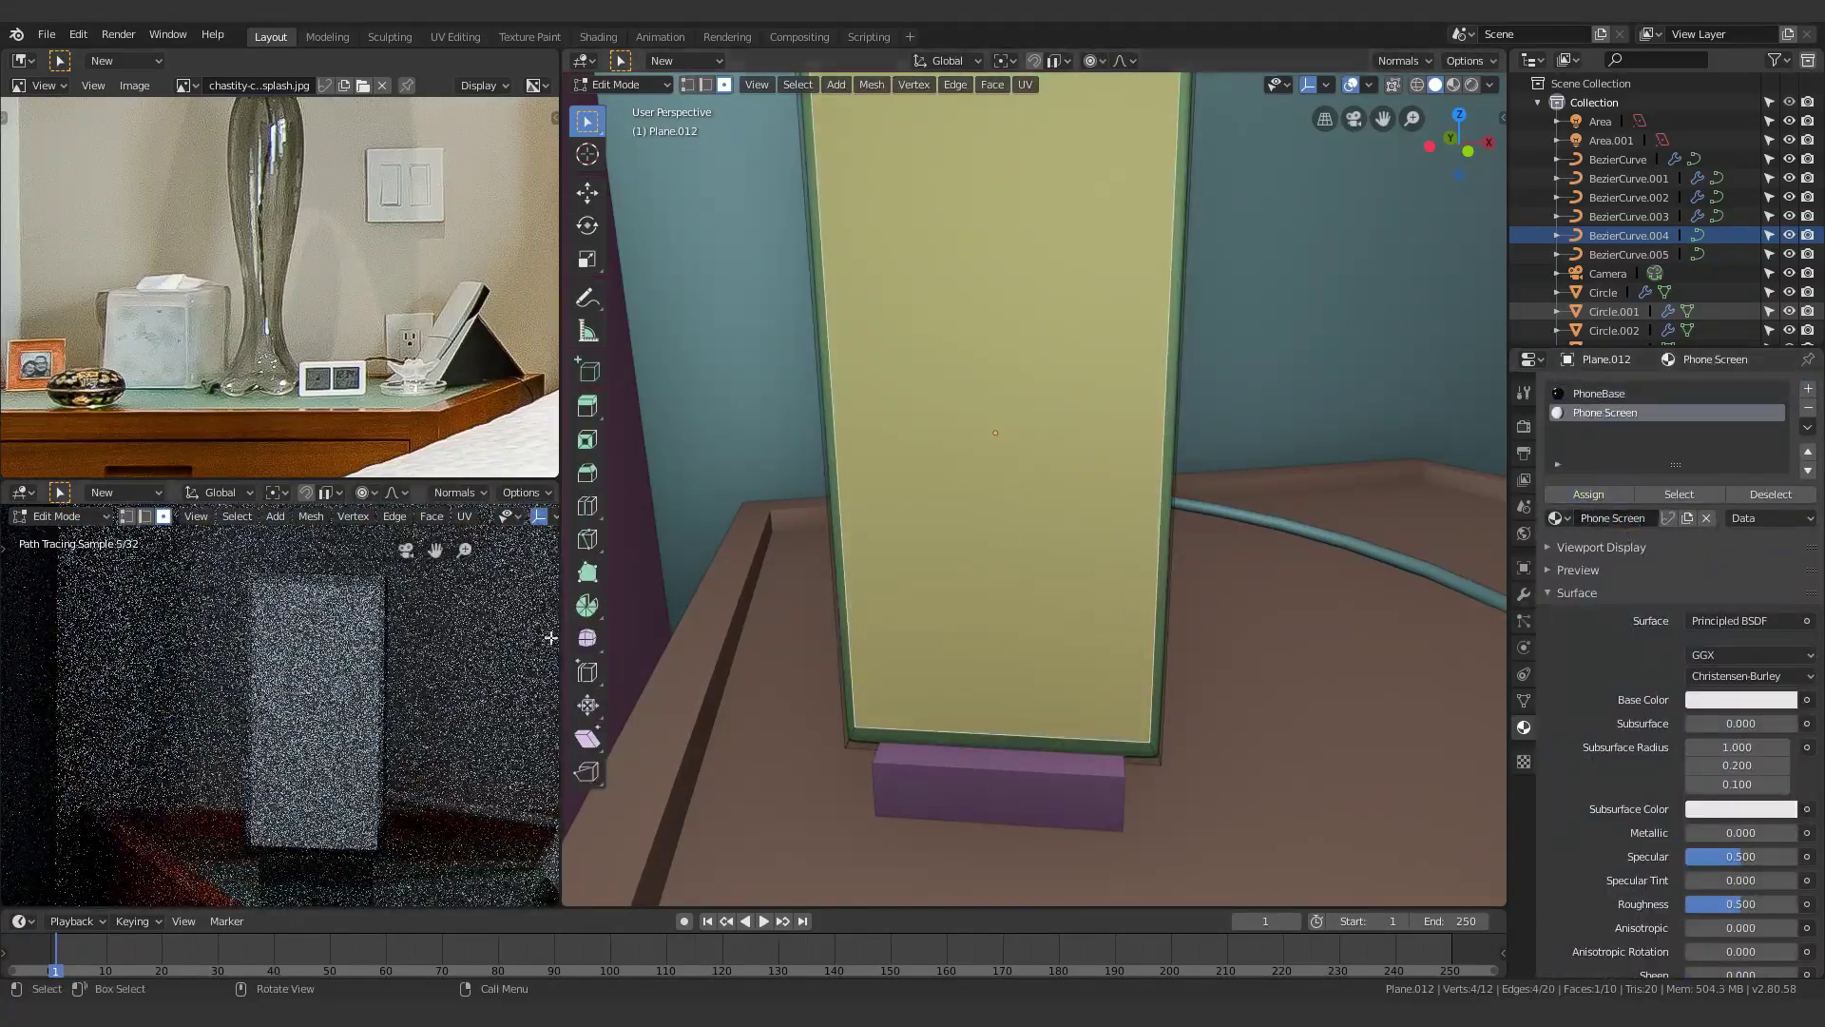
key(Tab)
click(1732, 676)
drag(1785, 494, 1784, 553)
Inset the narrow face above the screen and shorten it along X into a small centered speaker slot
key(Tab)
key(alt+a)
shift+middle_drag(1025, 267, 1009, 562)
click(1084, 370)
key(i)
click(1219, 481)
key(s)
key(x)
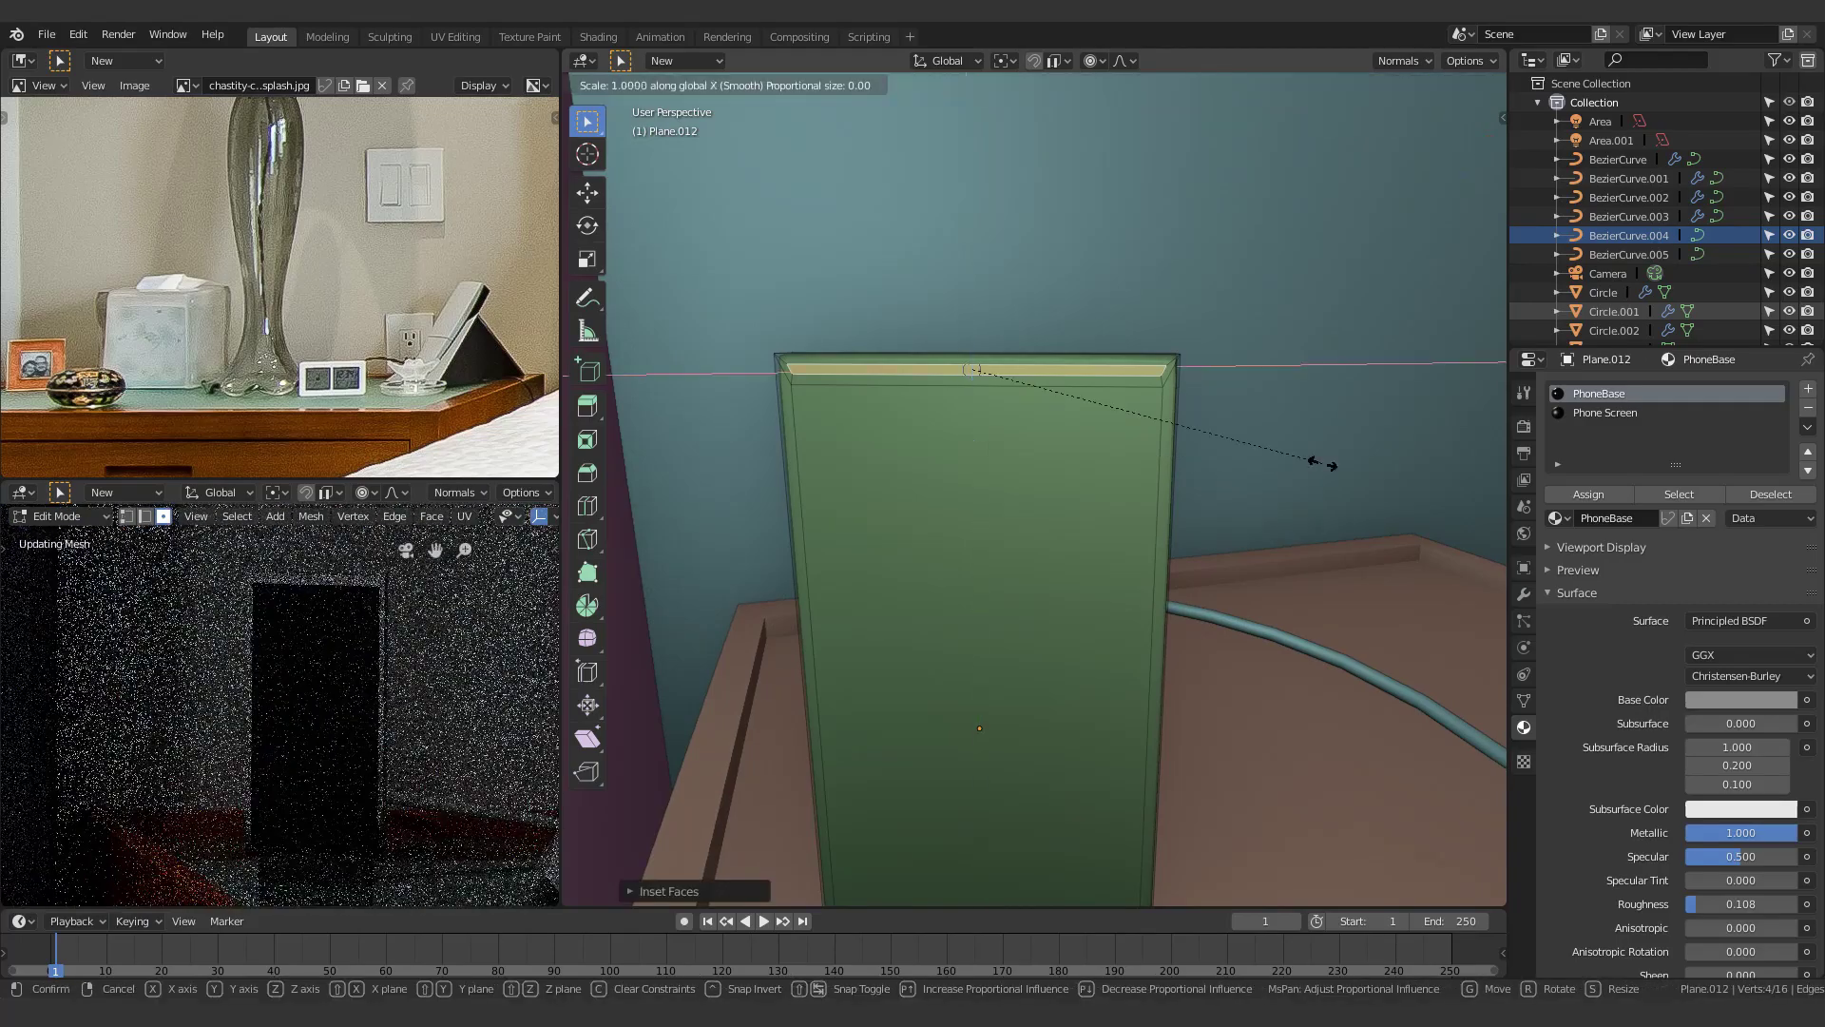
click(1093, 396)
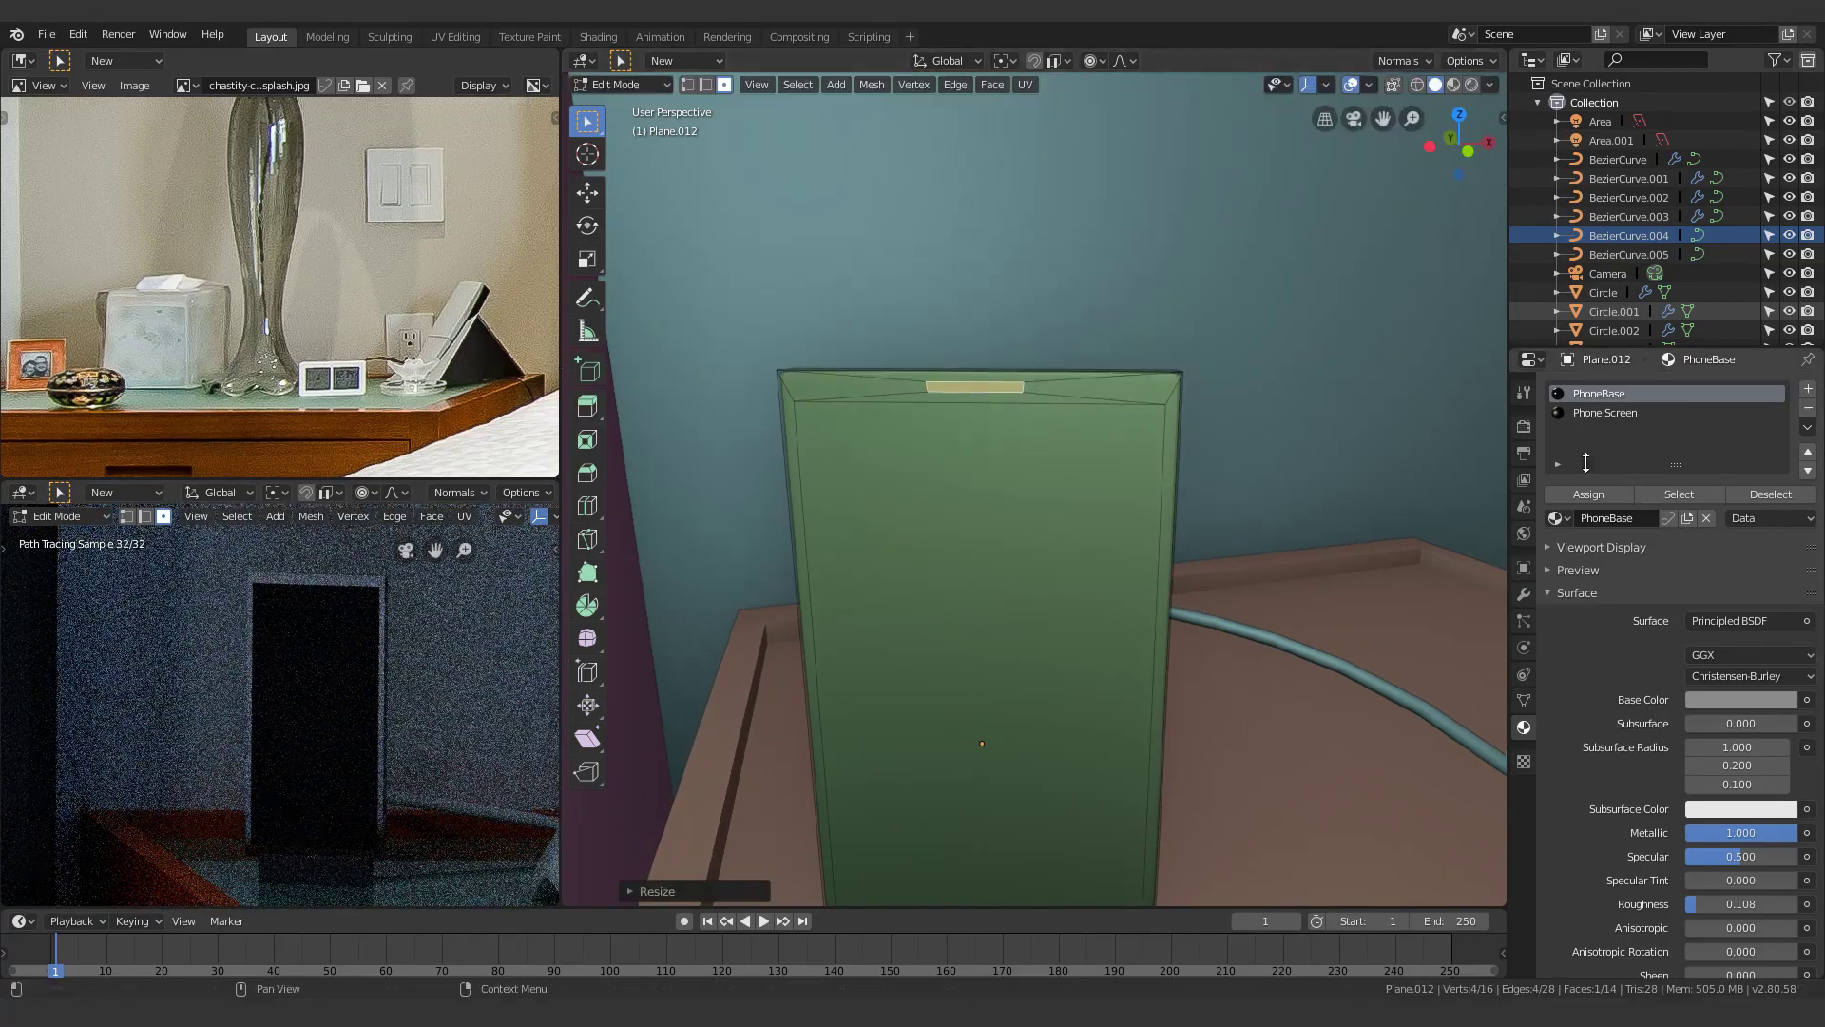
Assign the Phone Screen material to the speaker slot face
click(1604, 411)
click(1588, 494)
scroll(814, 374, down, 2)
scroll(814, 374, up, 3)
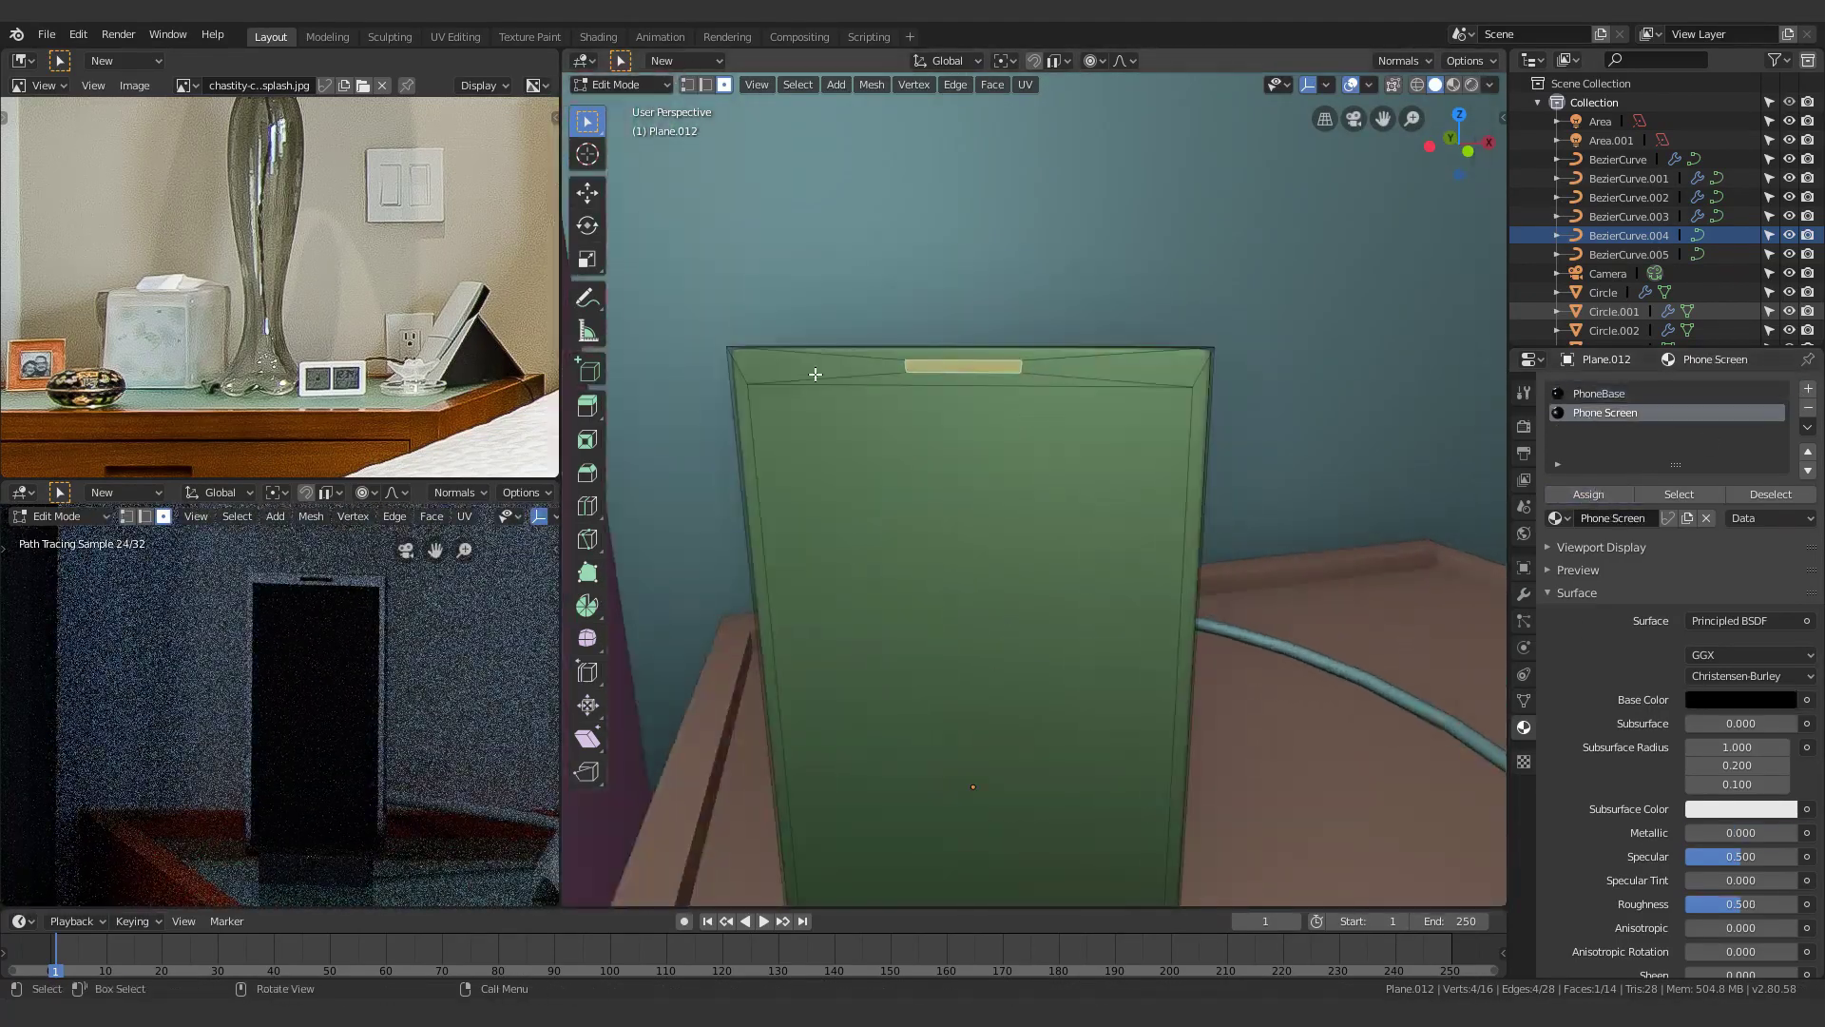
Try to inset the bezel face beside the phone's speaker slot and scale it down, and undo those edits
click(799, 363)
key(i)
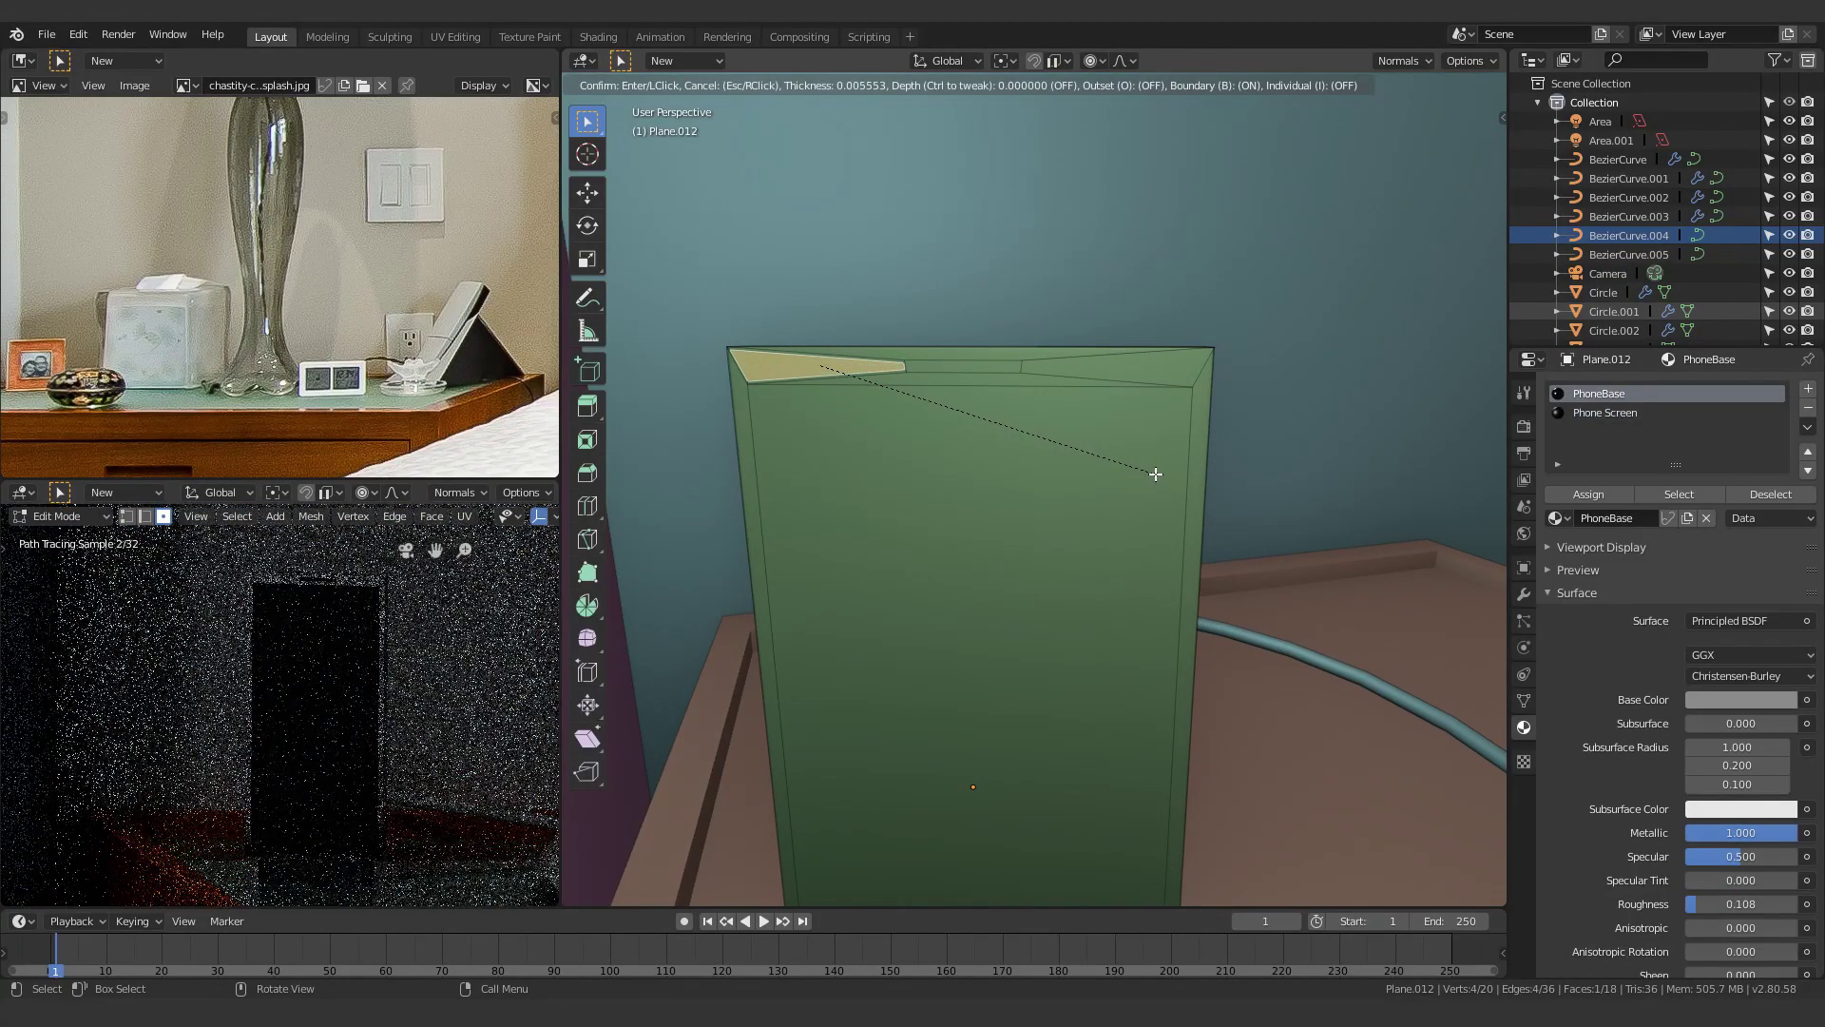
click(1108, 419)
key(s)
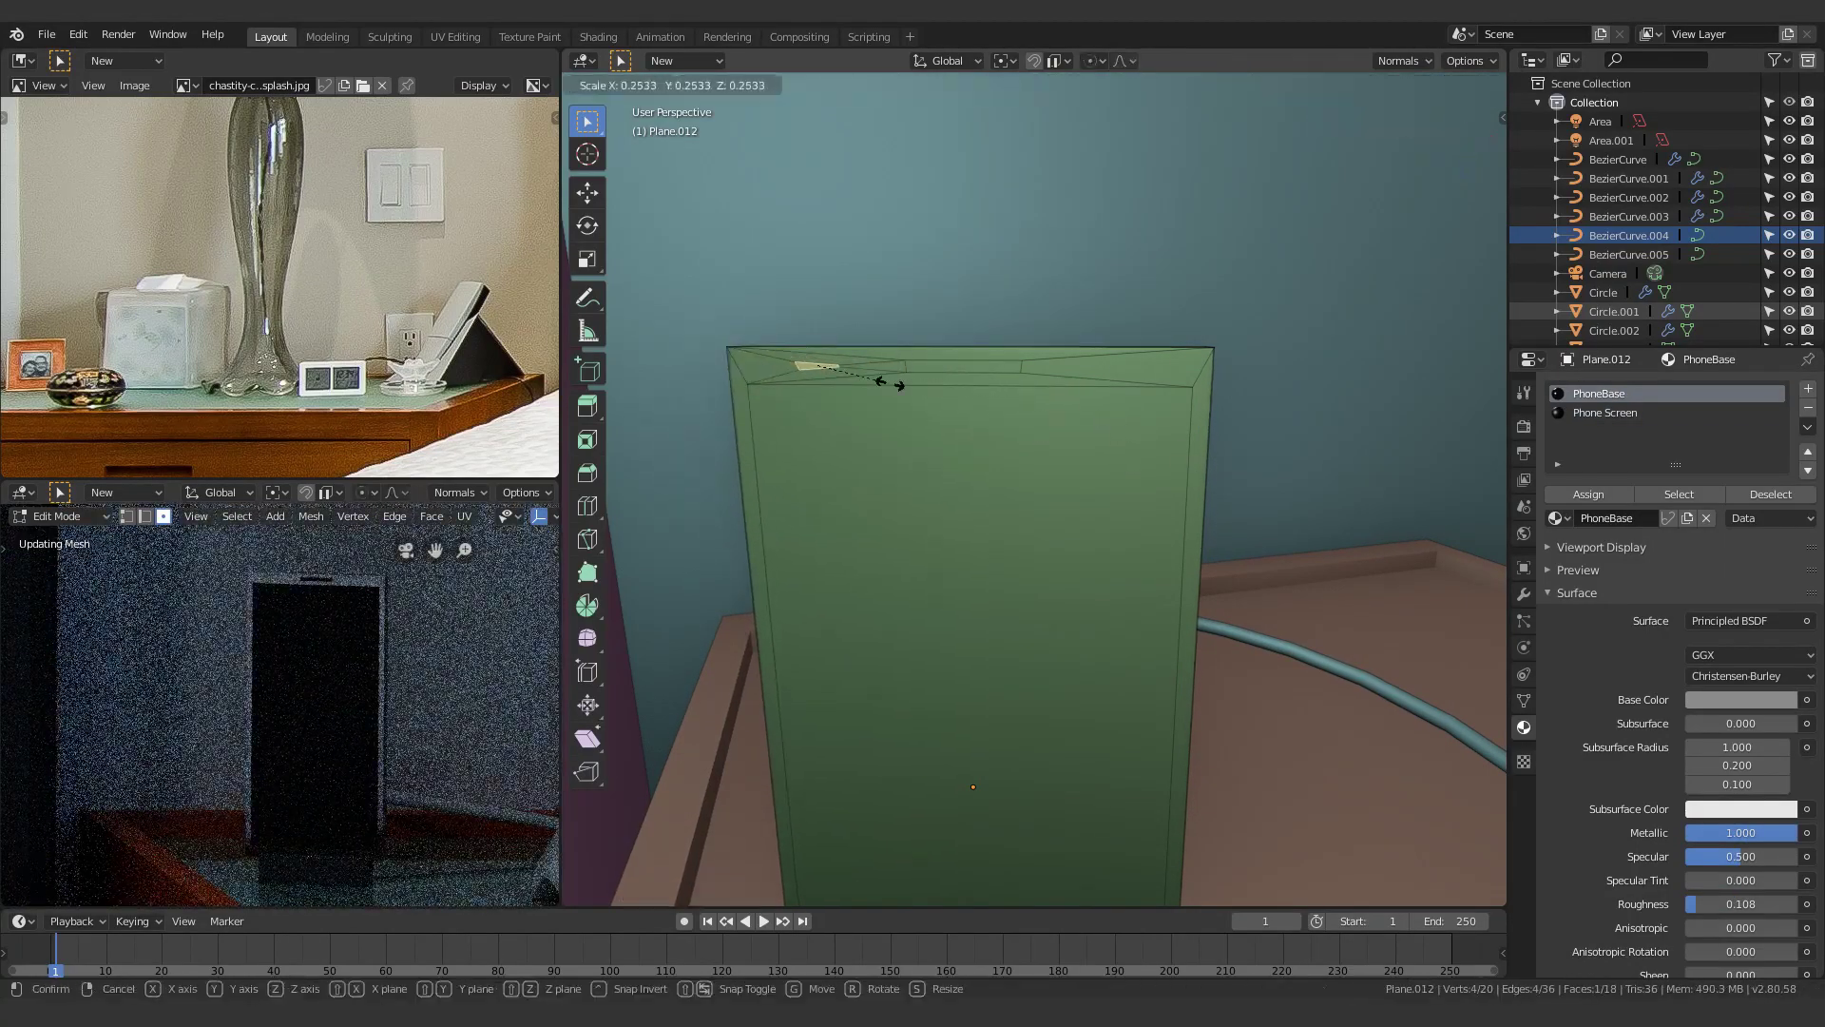
click(873, 381)
shift+middle_drag(808, 390, 853, 419)
scroll(884, 418, up, 3)
key(F3)
key(Return)
key(ctrl+z)
scroll(750, 350, up, 1)
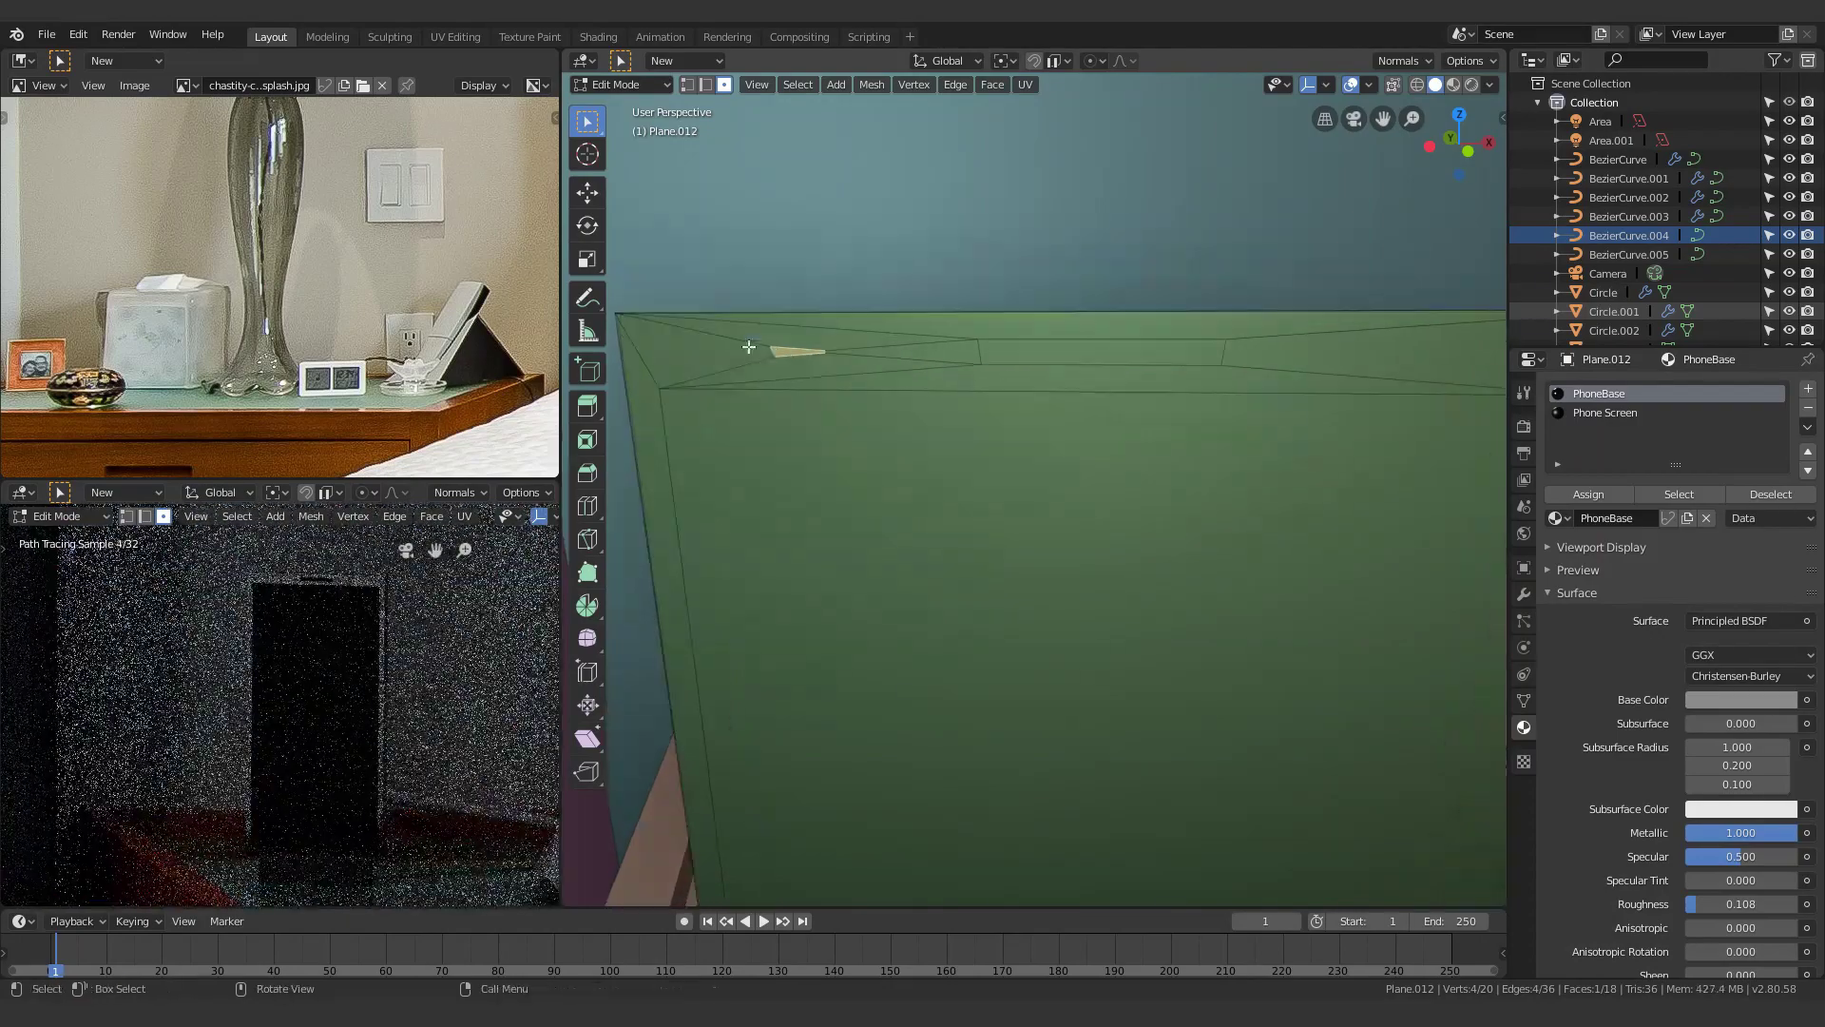
key(ctrl+z)
key(ctrl+z)
key(ctrl+z)
scroll(807, 376, up, 1)
Stretch the phone's speaker slot face along X so it spans most of the bezel above the screen
scroll(856, 394, down, 6)
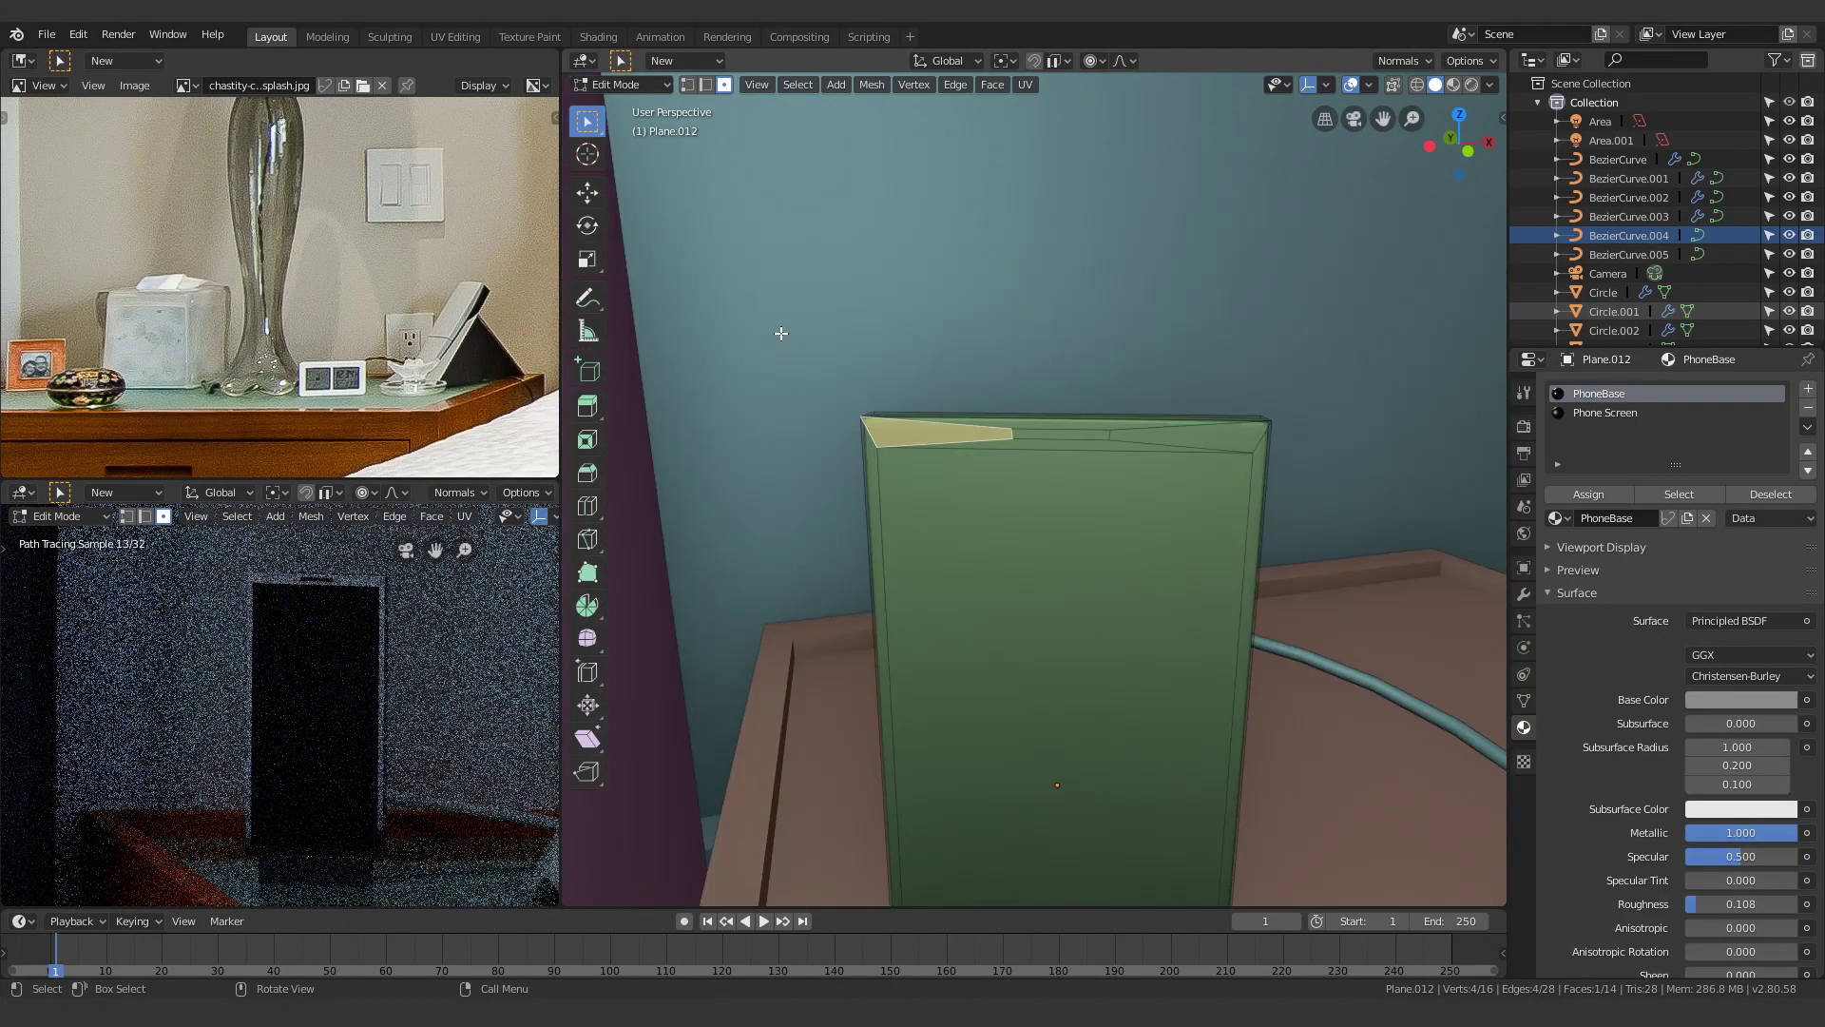
shift+middle_drag(888, 407, 941, 433)
scroll(1090, 467, up, 4)
scroll(1122, 480, down, 6)
shift+middle_drag(1207, 529, 1067, 239)
click(986, 436)
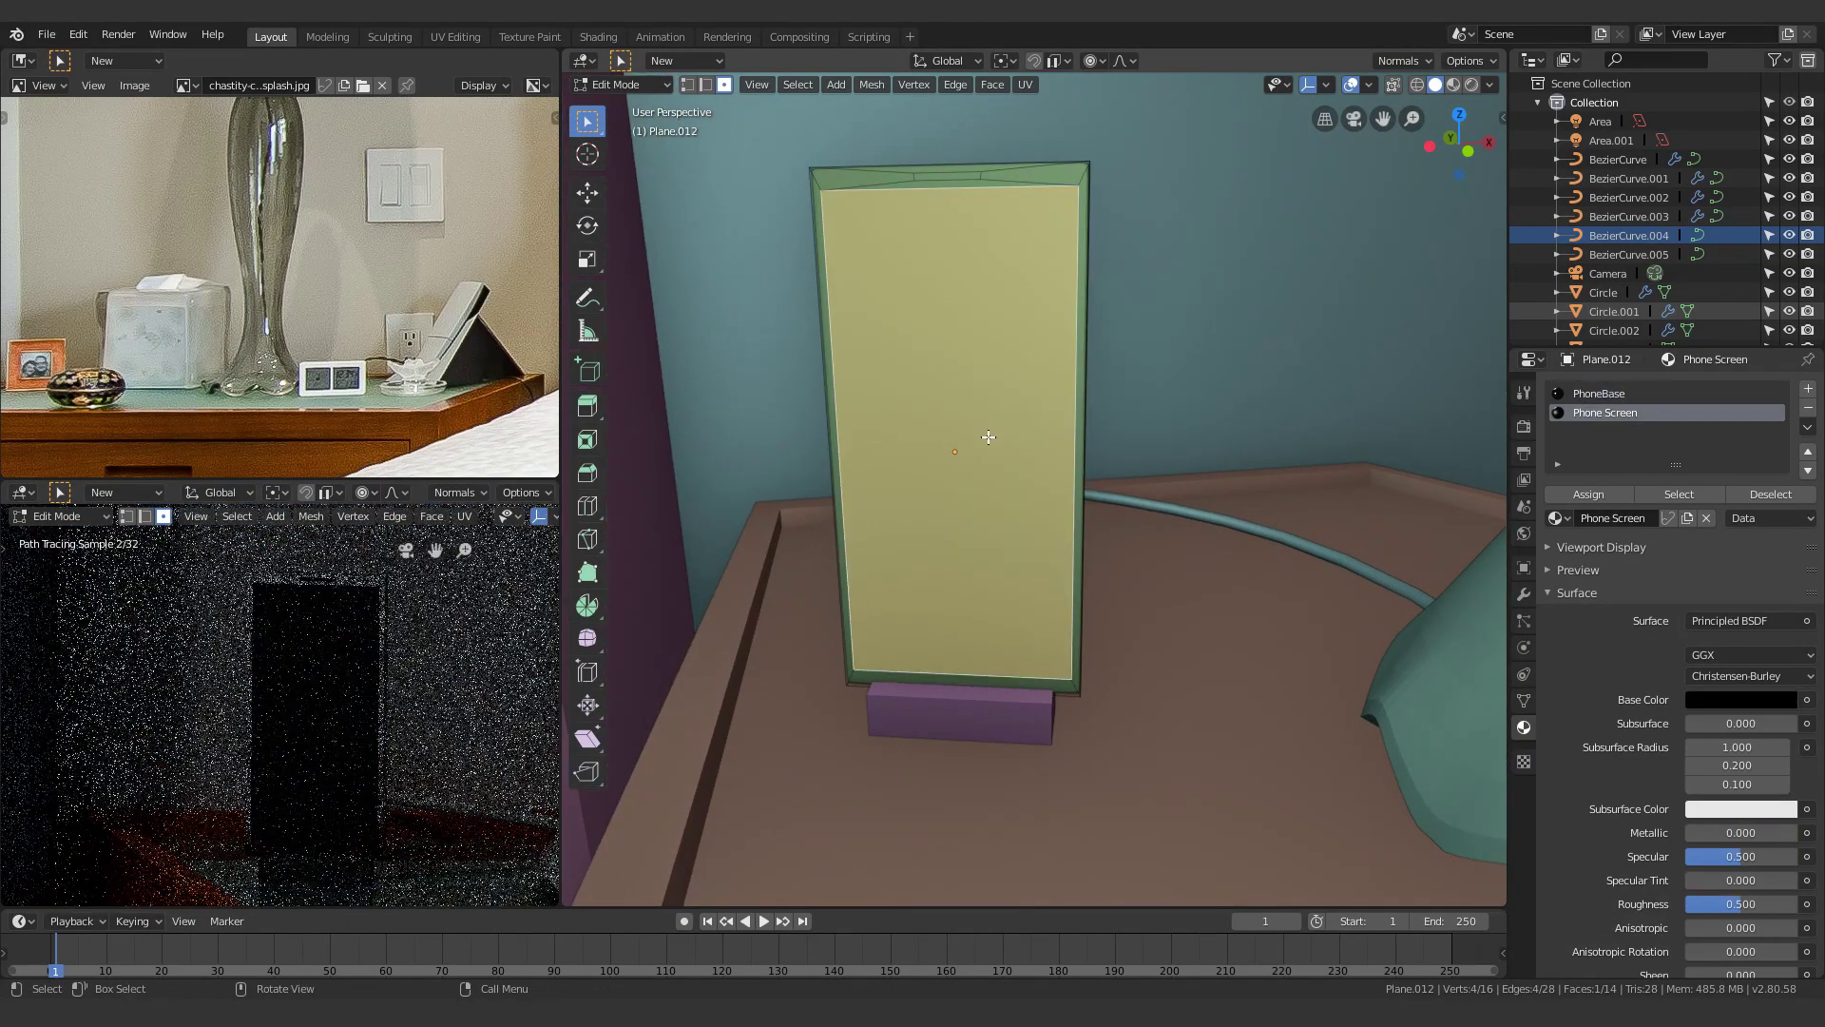
scroll(981, 464, up, 2)
shift+middle_drag(1000, 310, 1007, 340)
scroll(298, 774, down, 6)
scroll(1011, 456, up, 3)
scroll(924, 530, down, 3)
shift+middle_drag(925, 530, 979, 751)
scroll(927, 239, up, 3)
shift+middle_drag(927, 240, 999, 383)
scroll(1008, 371, up, 2)
click(1026, 310)
key(s)
key(x)
right_click(1124, 224)
key(o)
scroll(1120, 271, down, 2)
key(s)
key(x)
click(1377, 381)
Add vertical loop cuts through the phone front, dividing the long slot into a central speaker section and a small LED face
key(ctrl+r)
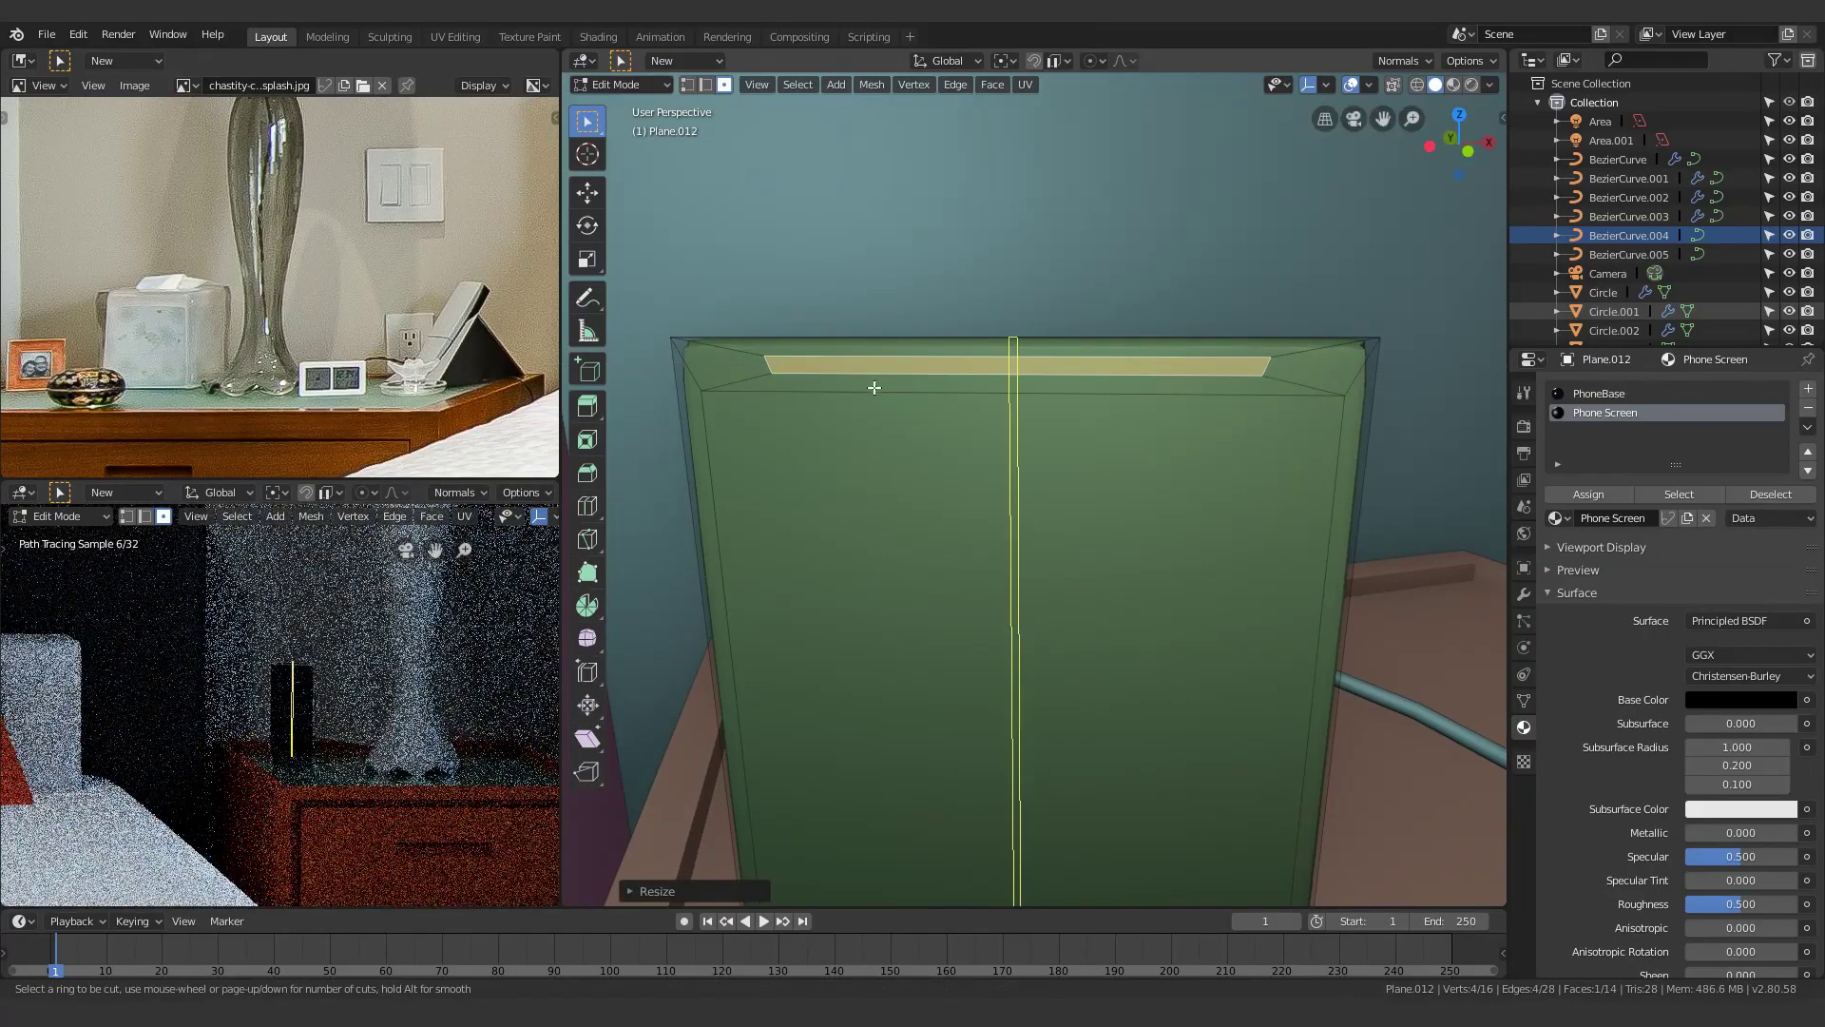
click(872, 388)
click(1264, 444)
click(1075, 437)
click(1178, 474)
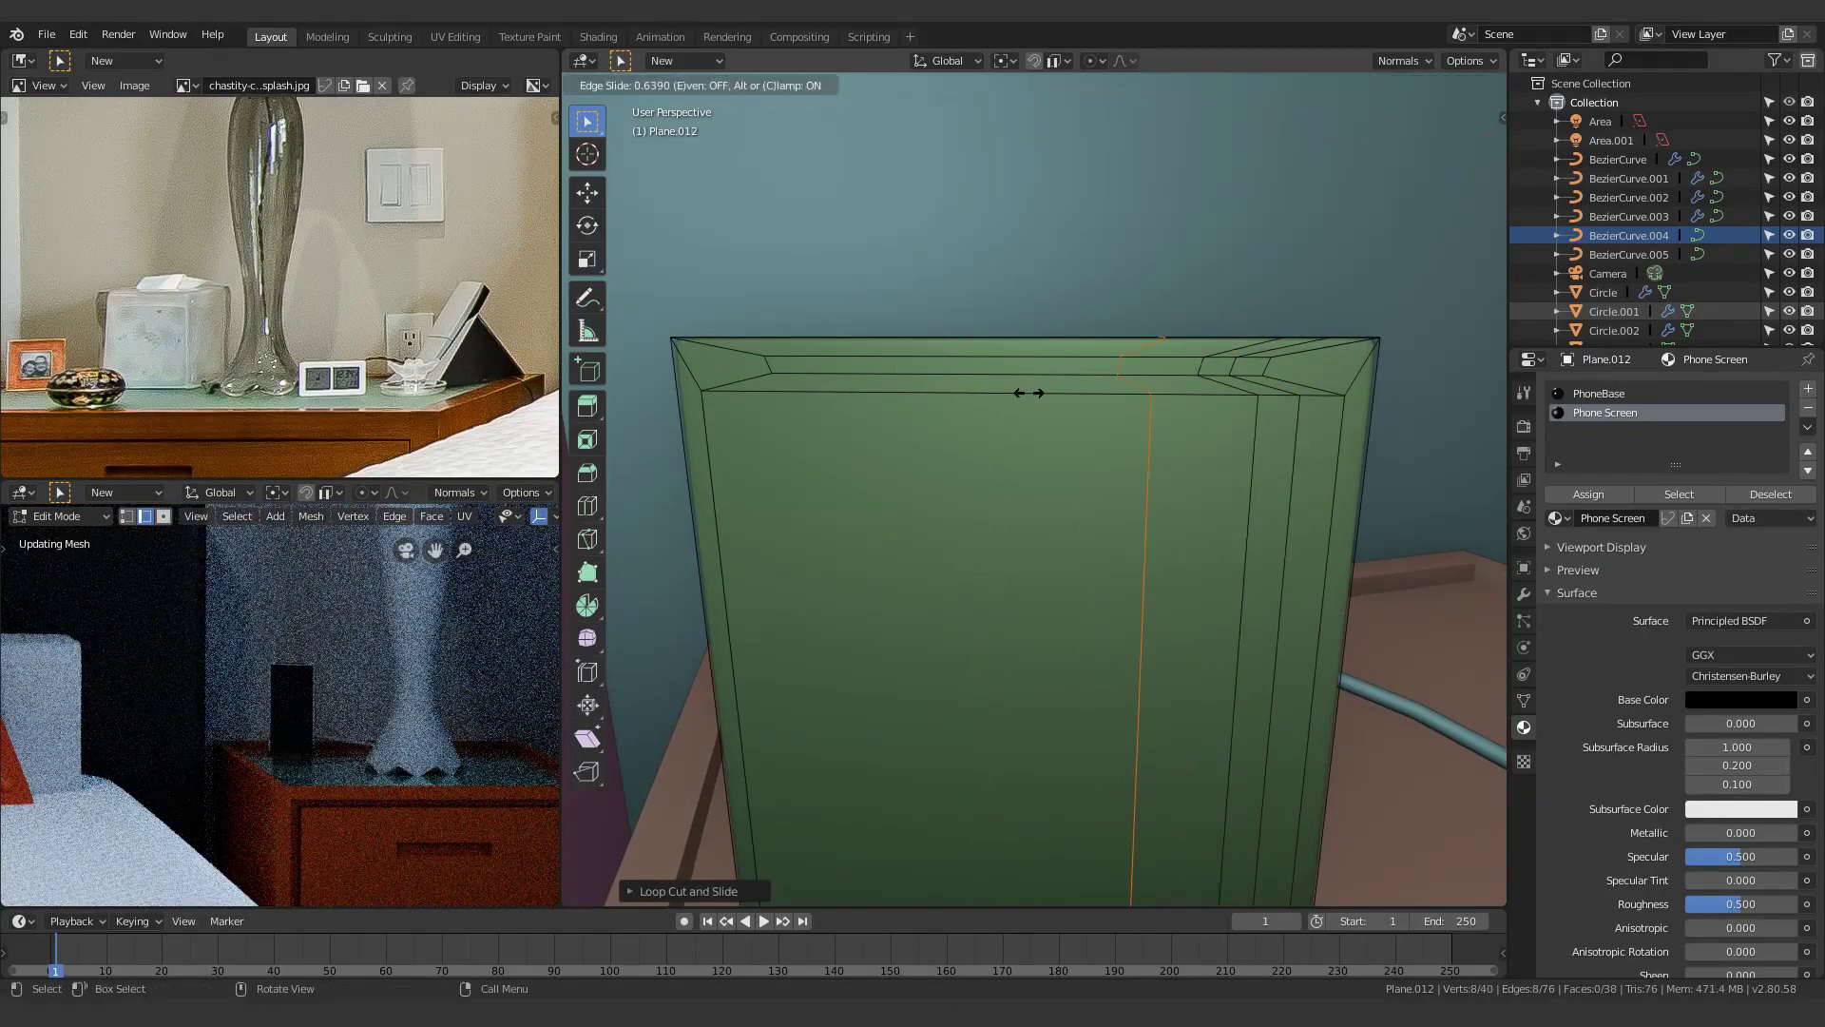
key(Escape)
key(Tab)
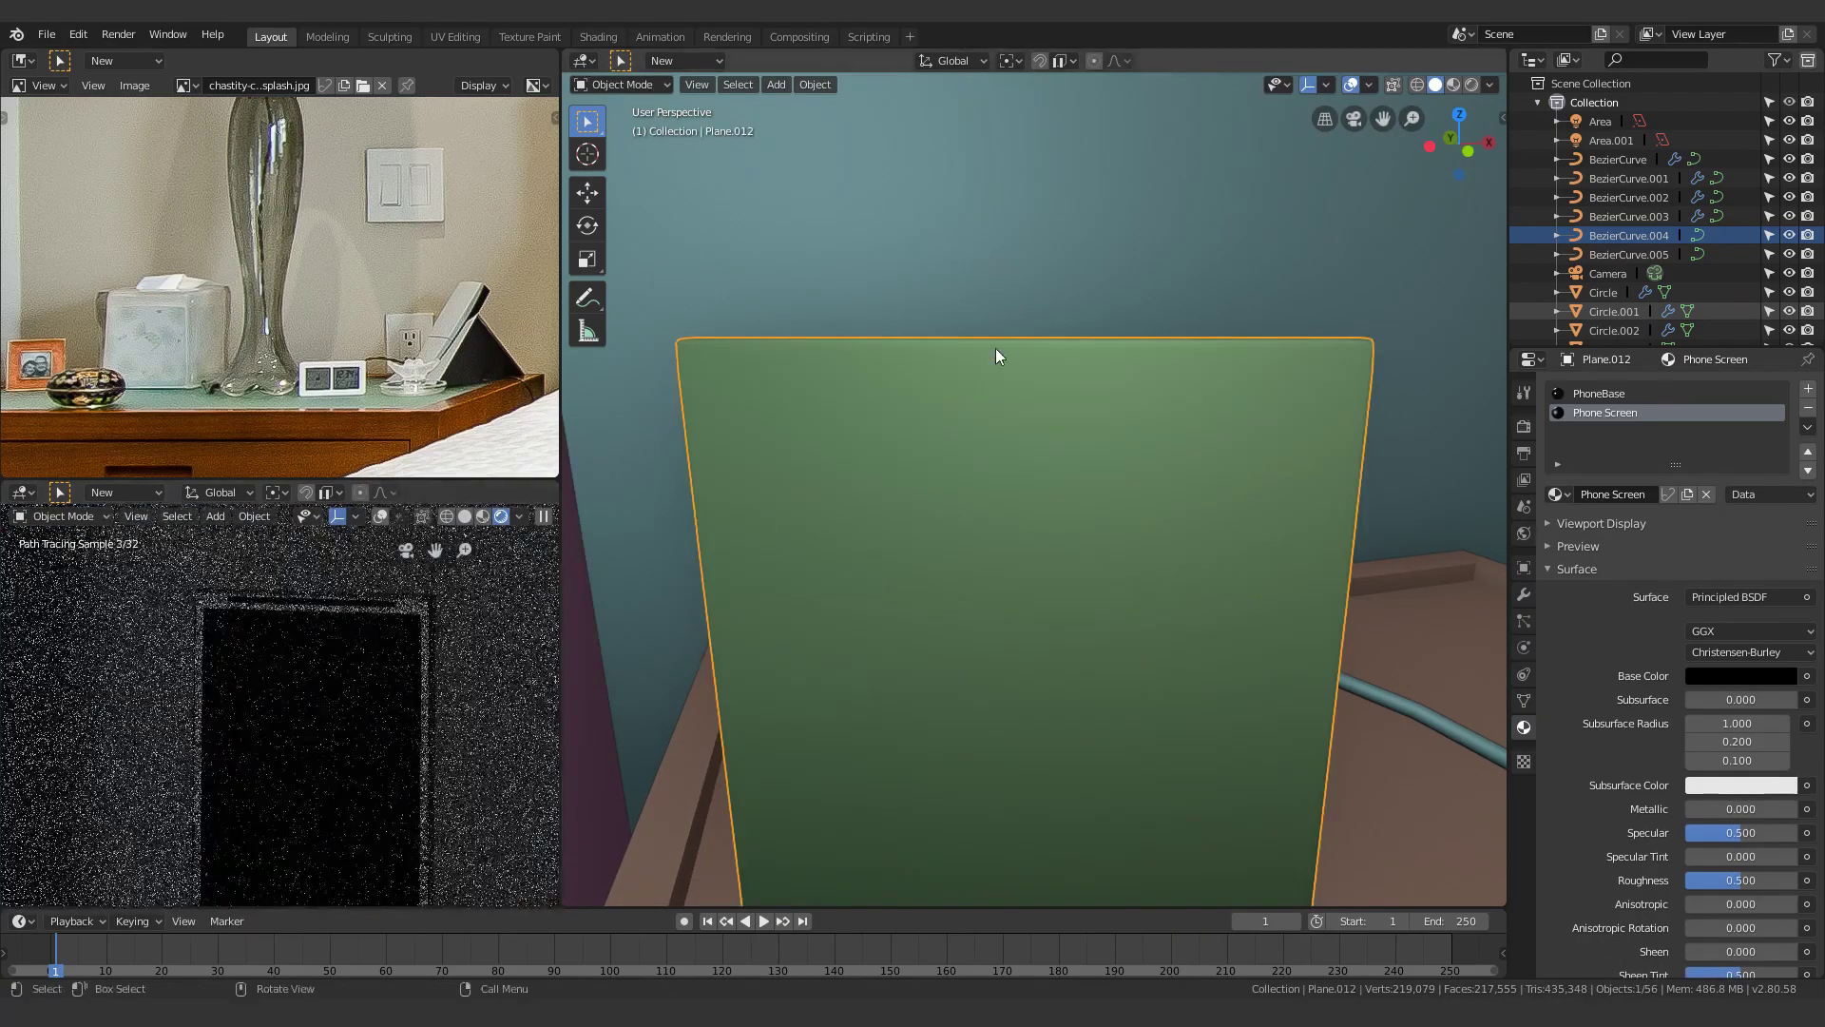
Assign the PhoneBase material to the slot segments around the central speaker section and the small LED face
key(Tab)
shift+click(1170, 339)
click(1605, 395)
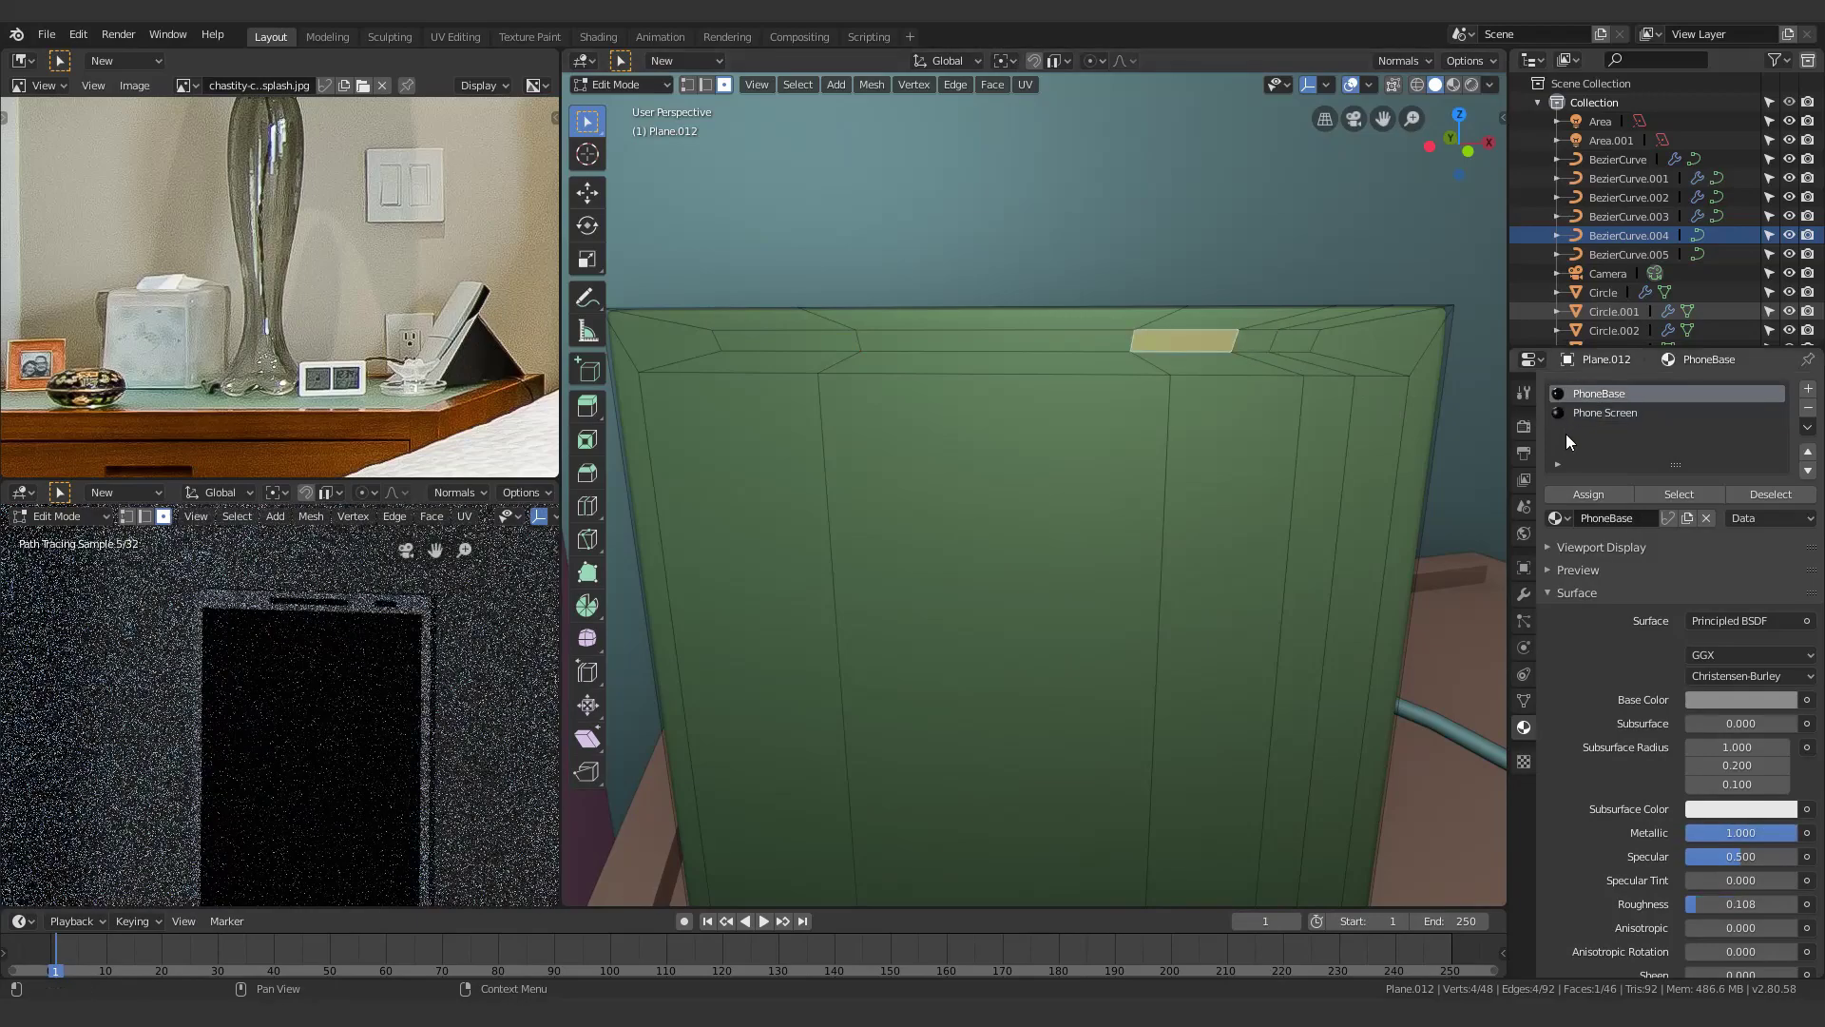
Add a third material named PhoneLED and assign it to the small face beside the speaker slot
click(1252, 339)
click(1808, 389)
click(1624, 518)
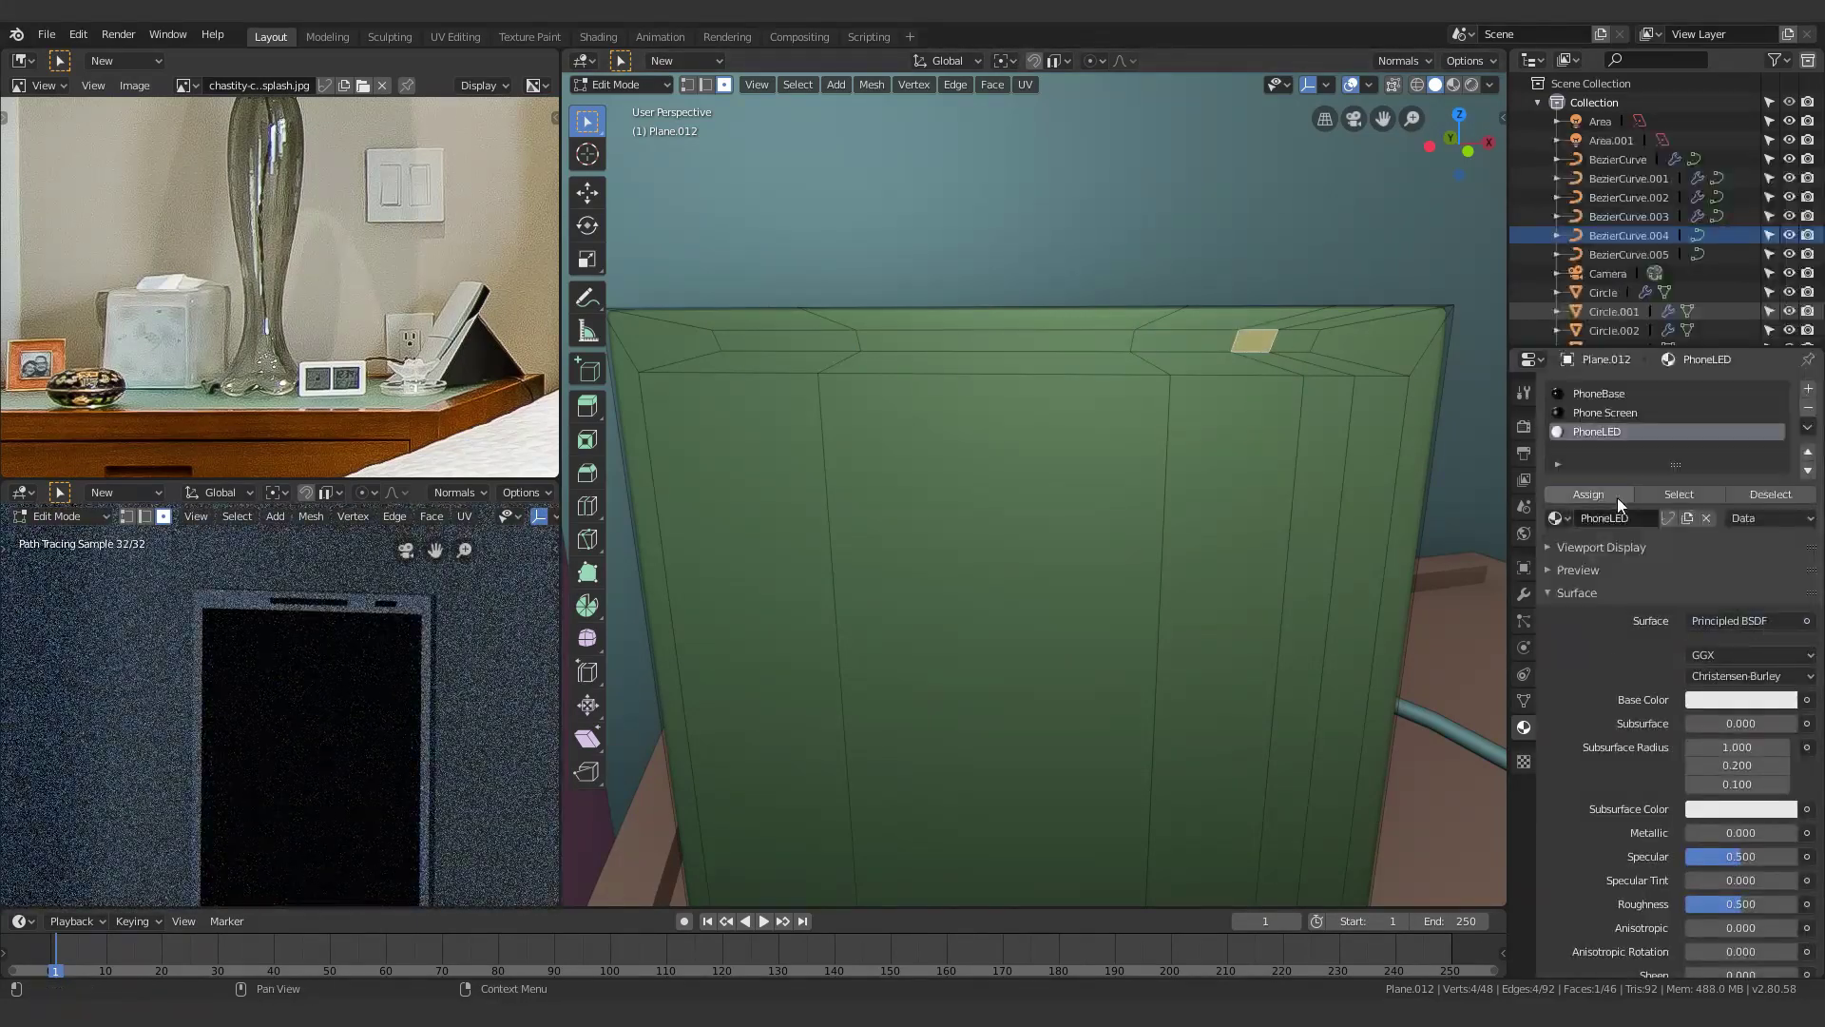
click(1603, 411)
click(1255, 341)
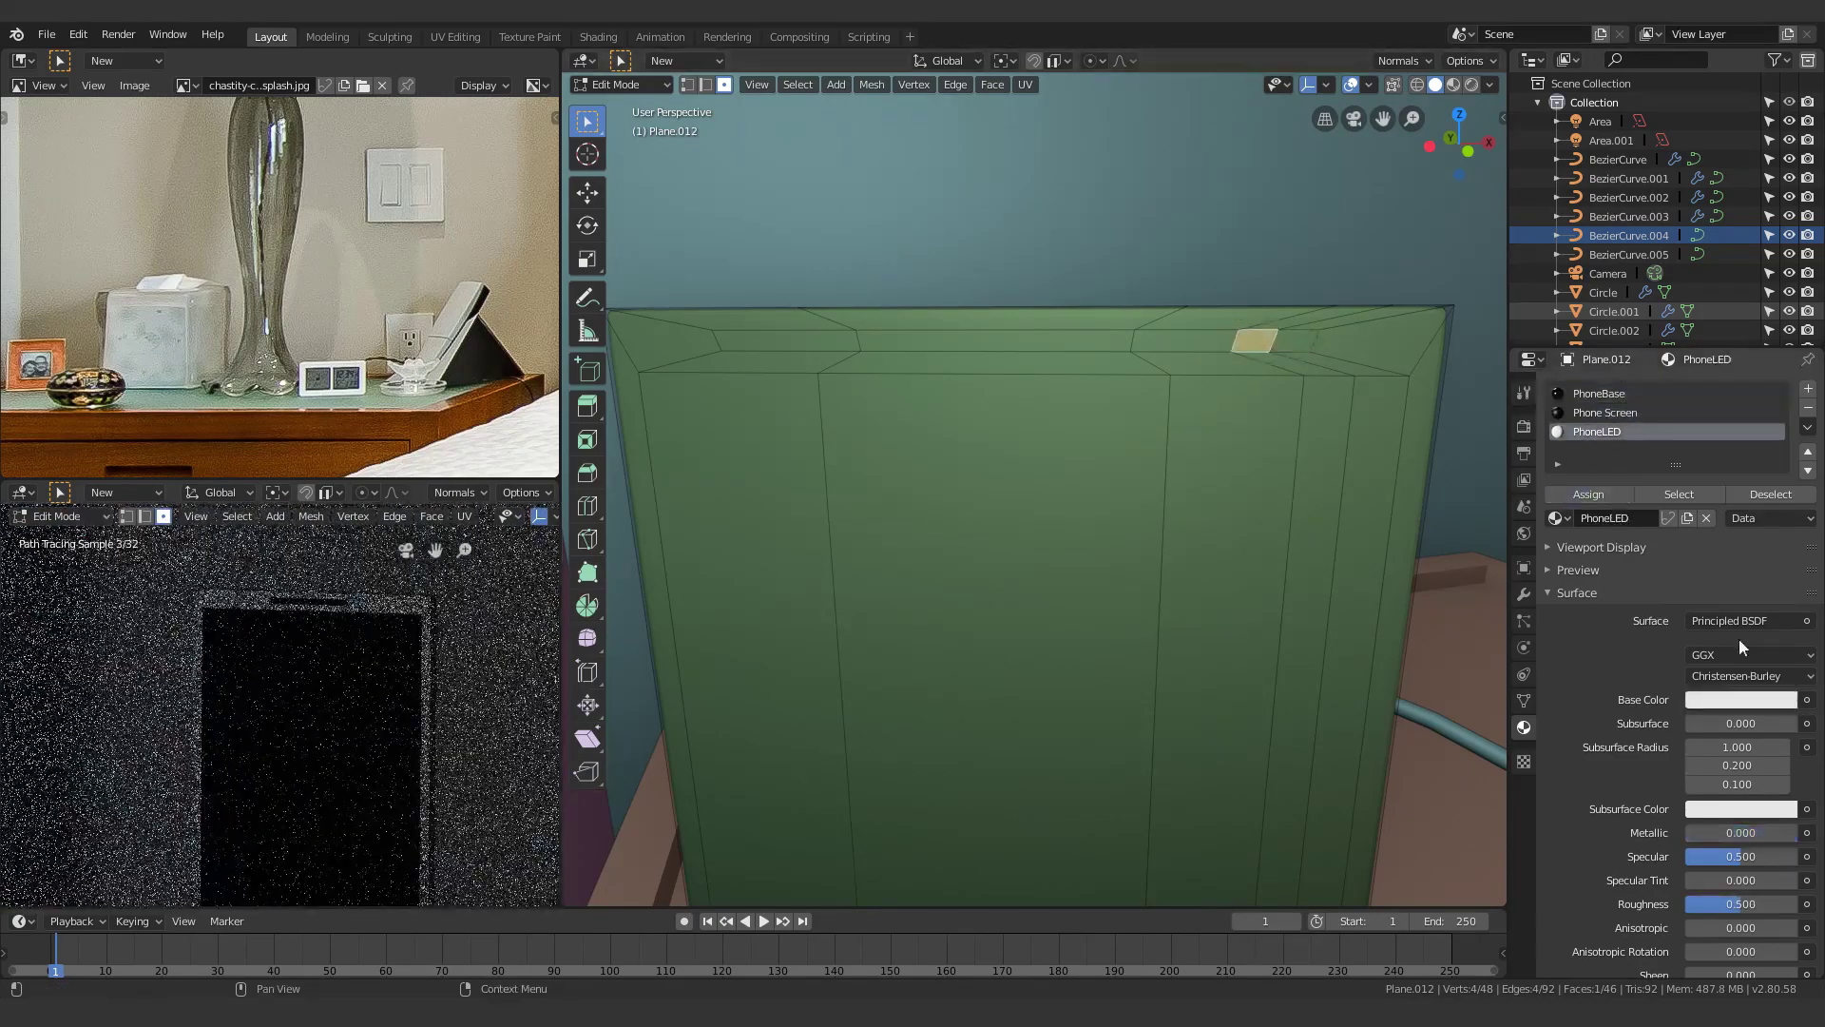
Make PhoneLED an Emission material with a bright green color and strength 0.600
click(1748, 622)
click(1592, 244)
click(1716, 655)
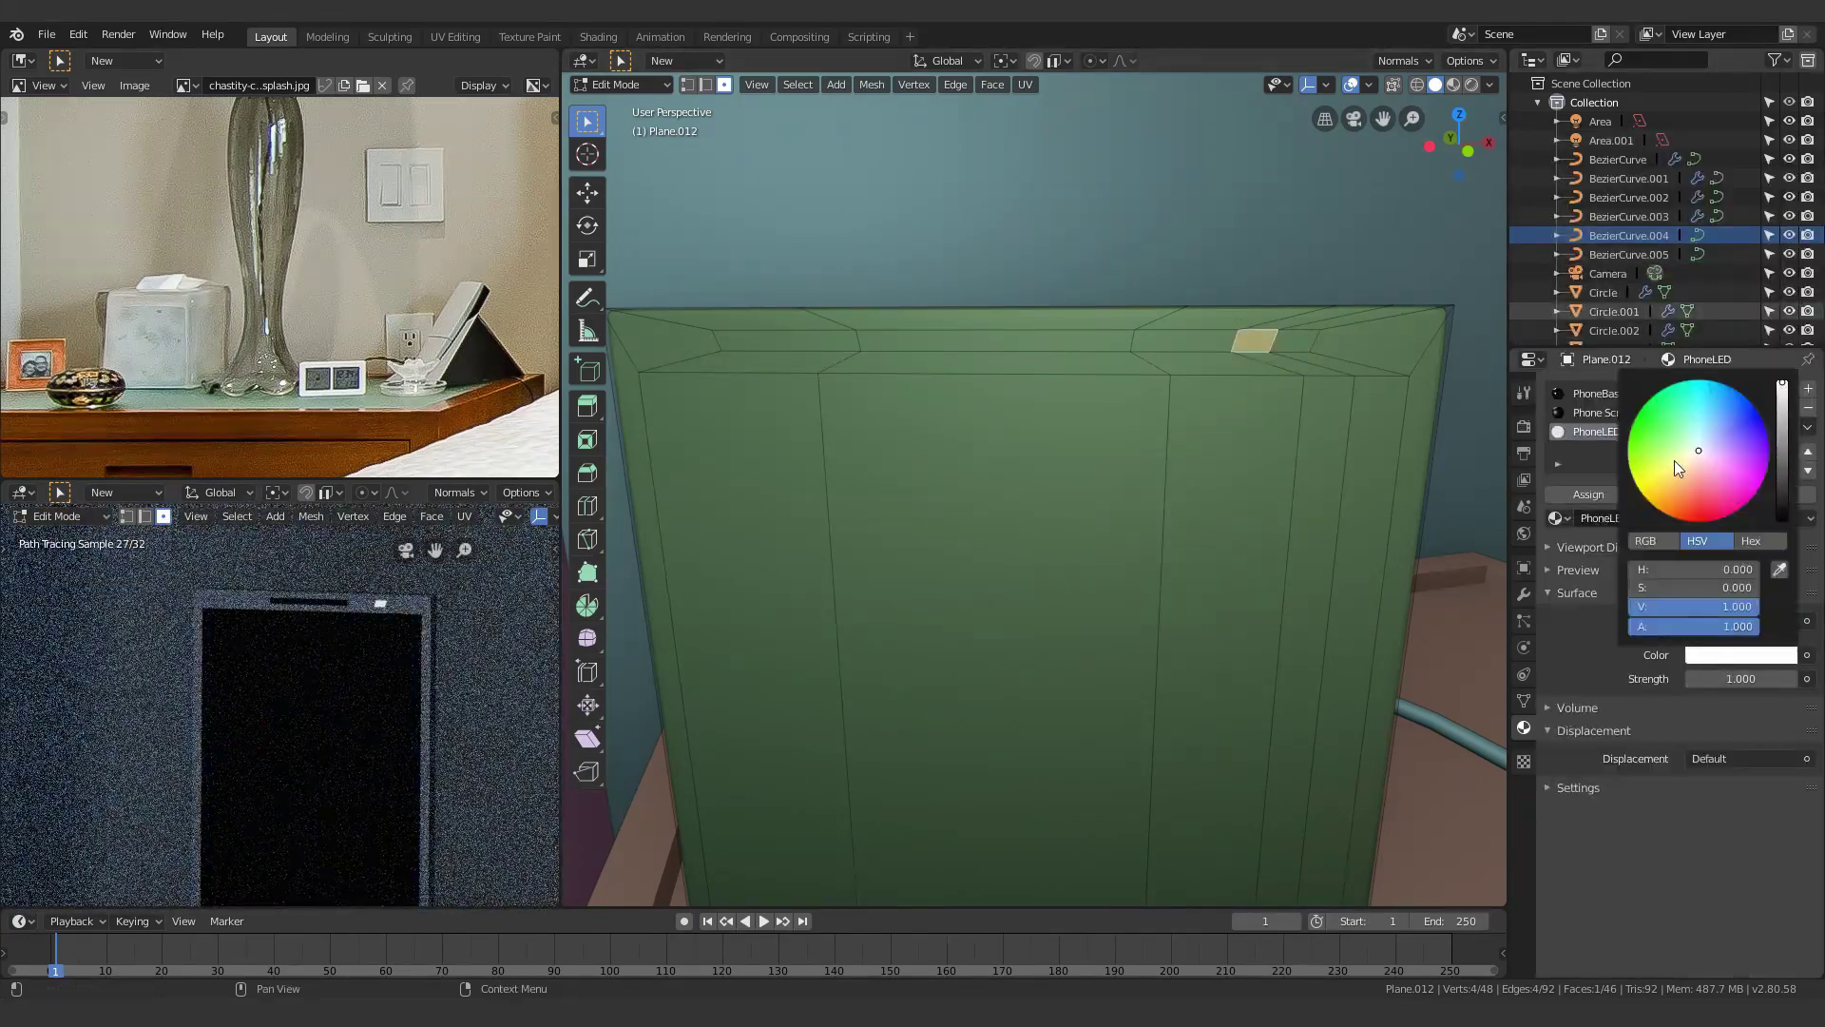
drag(1661, 444, 1645, 441)
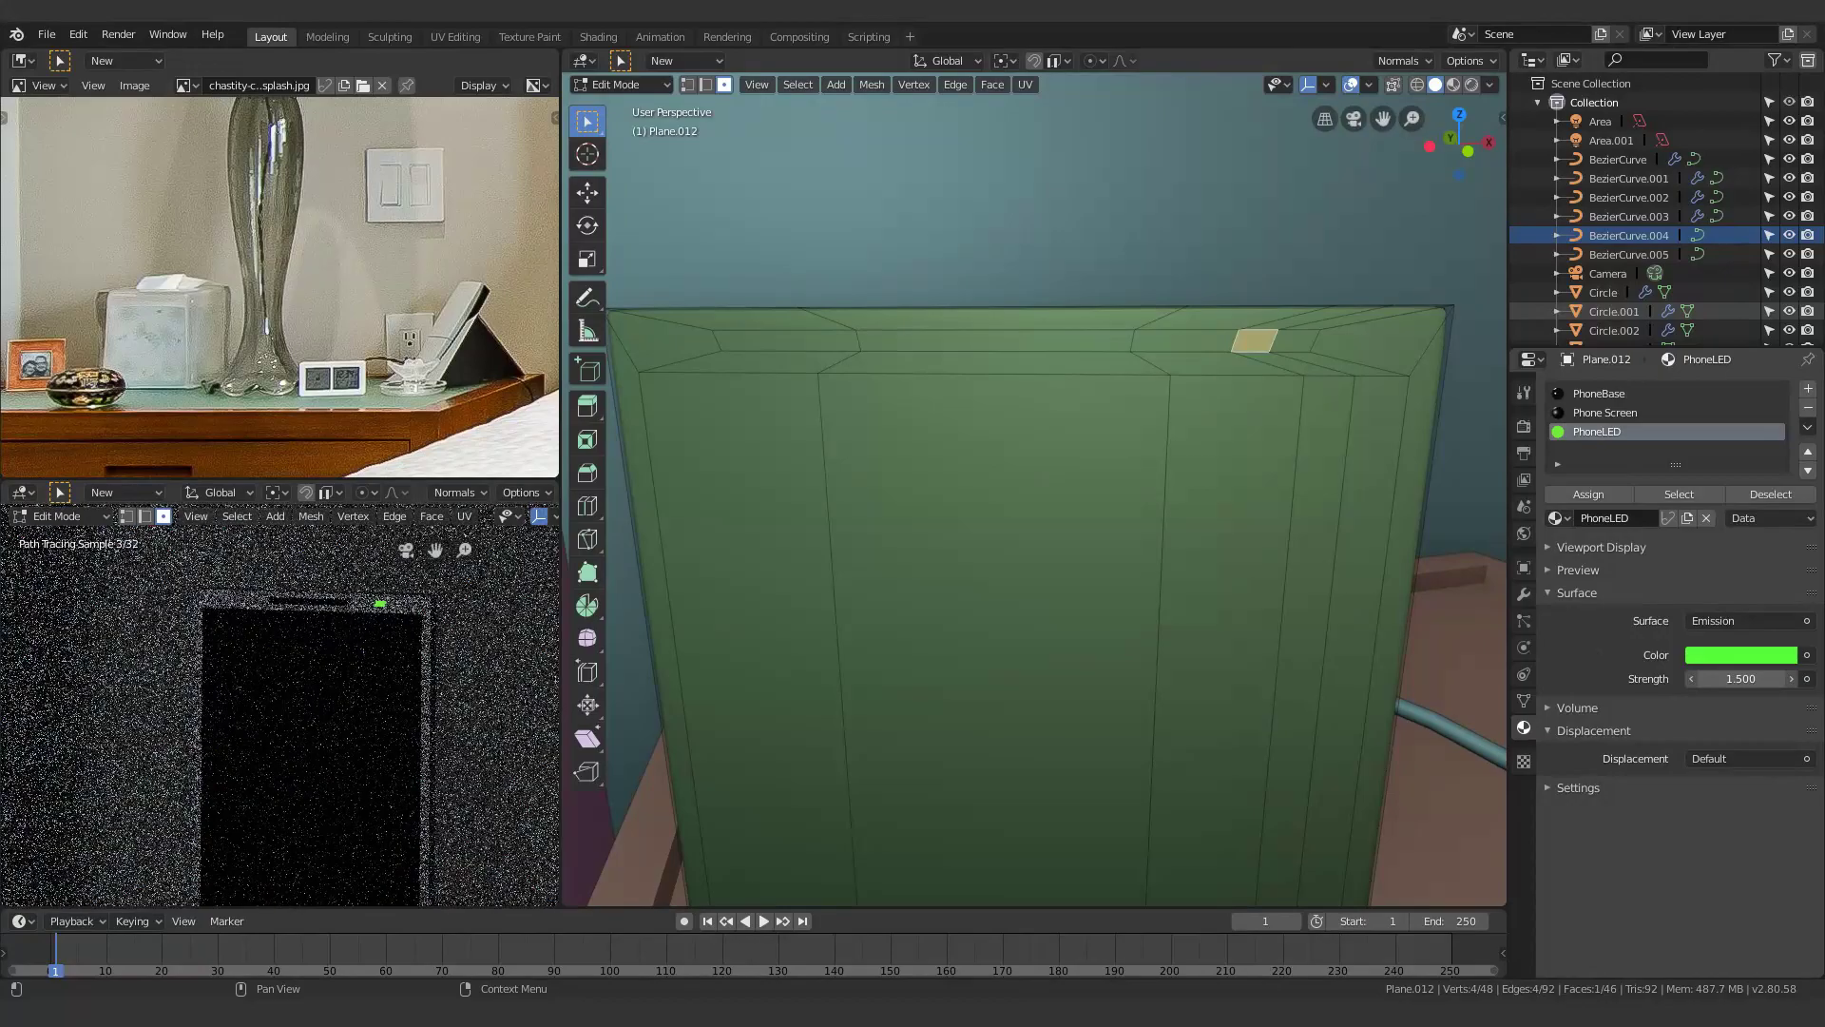
scroll(280, 739, down, 5)
key(Tab)
scroll(808, 534, down, 1)
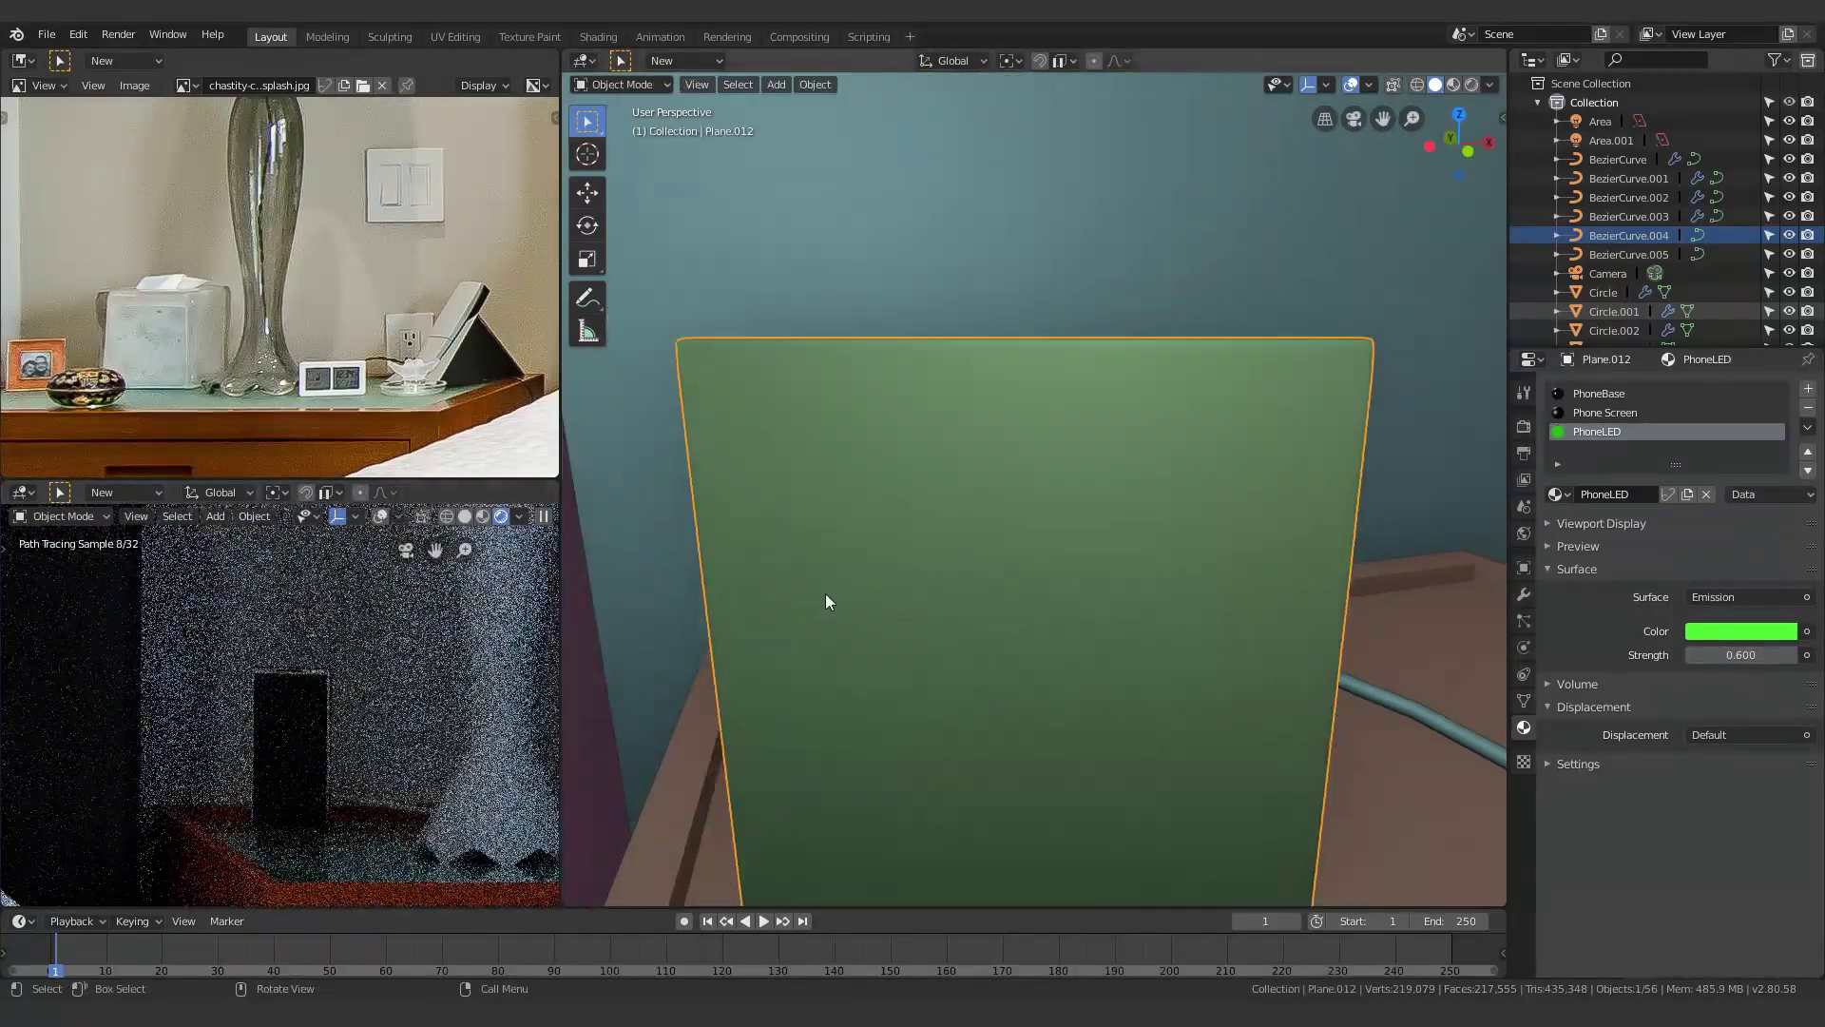
Scale the phone's LED face down uniformly into a smaller indicator light
scroll(898, 568, up, 2)
key(Tab)
shift+middle_drag(1292, 327, 1313, 454)
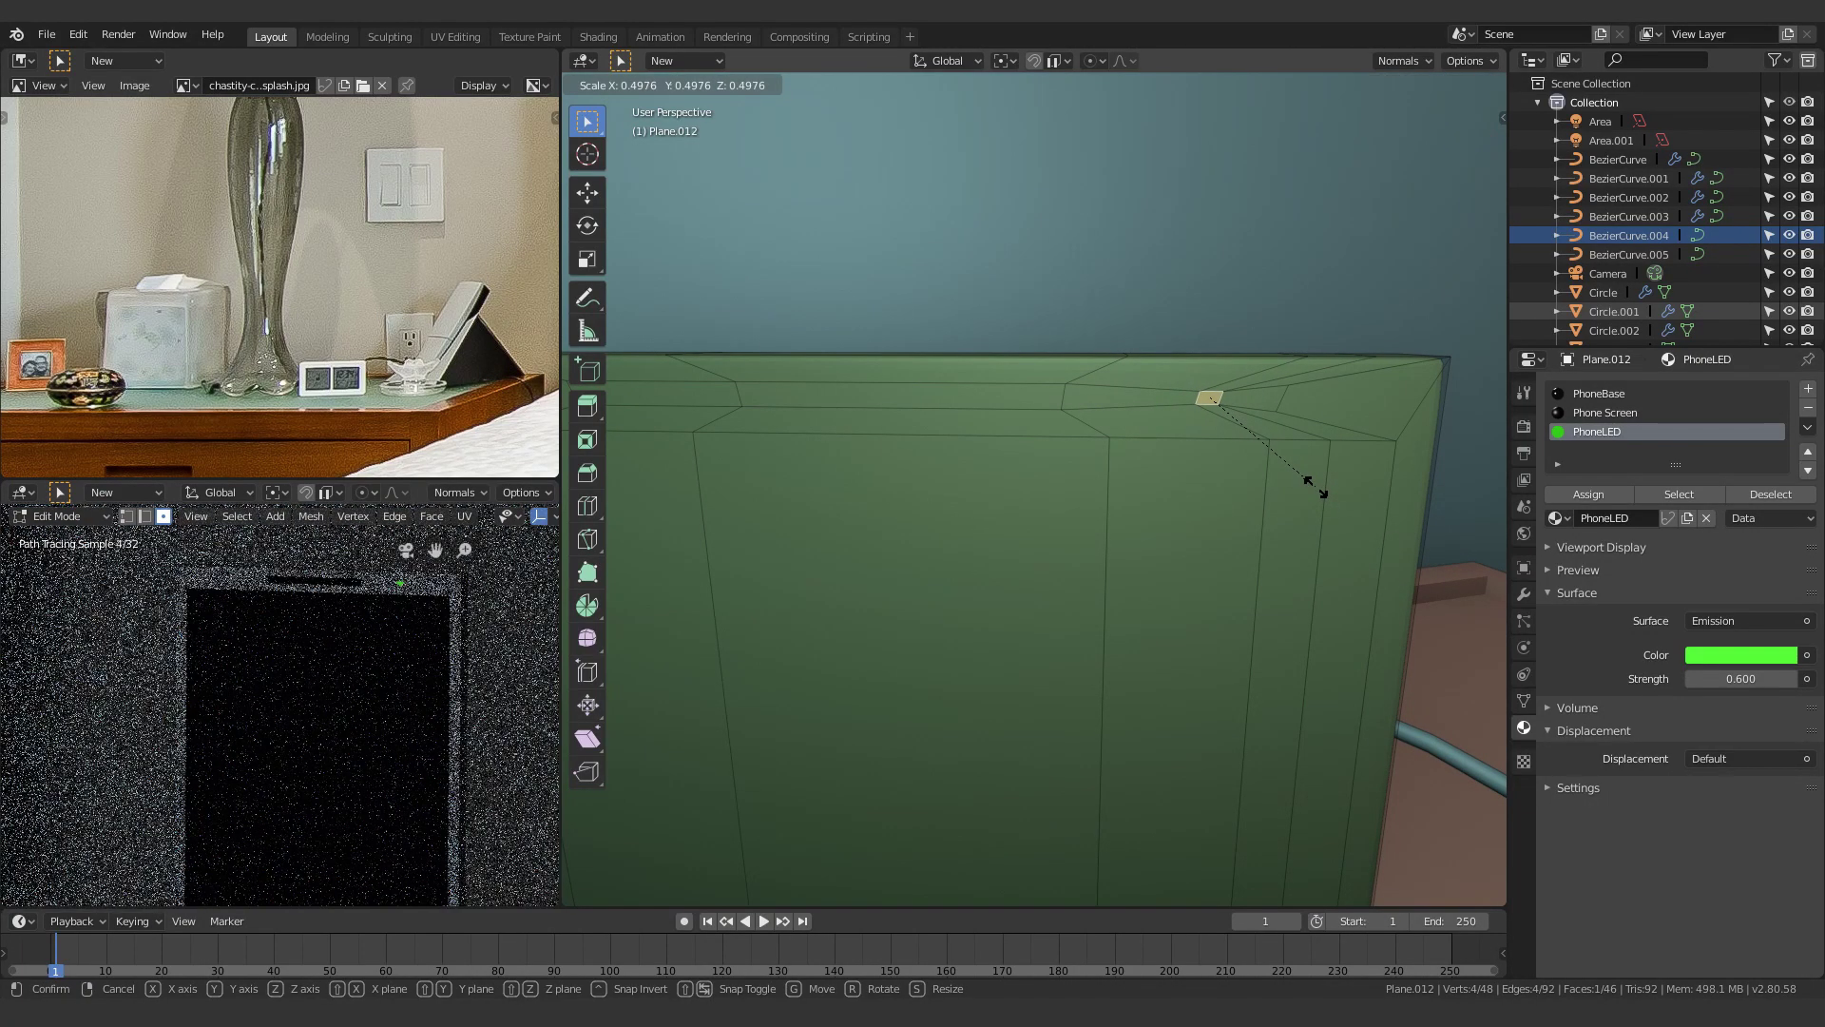
key(Tab)
key(Tab)
key(s)
click(1360, 553)
scroll(982, 603, down, 5)
key(Tab)
Give the lampshade beside the curtain a new material named LampTop, with its base color sampled from the reference photo's lampshade
scroll(1018, 595, down, 18)
scroll(1154, 466, up, 5)
click(1123, 423)
scroll(1014, 536, down, 5)
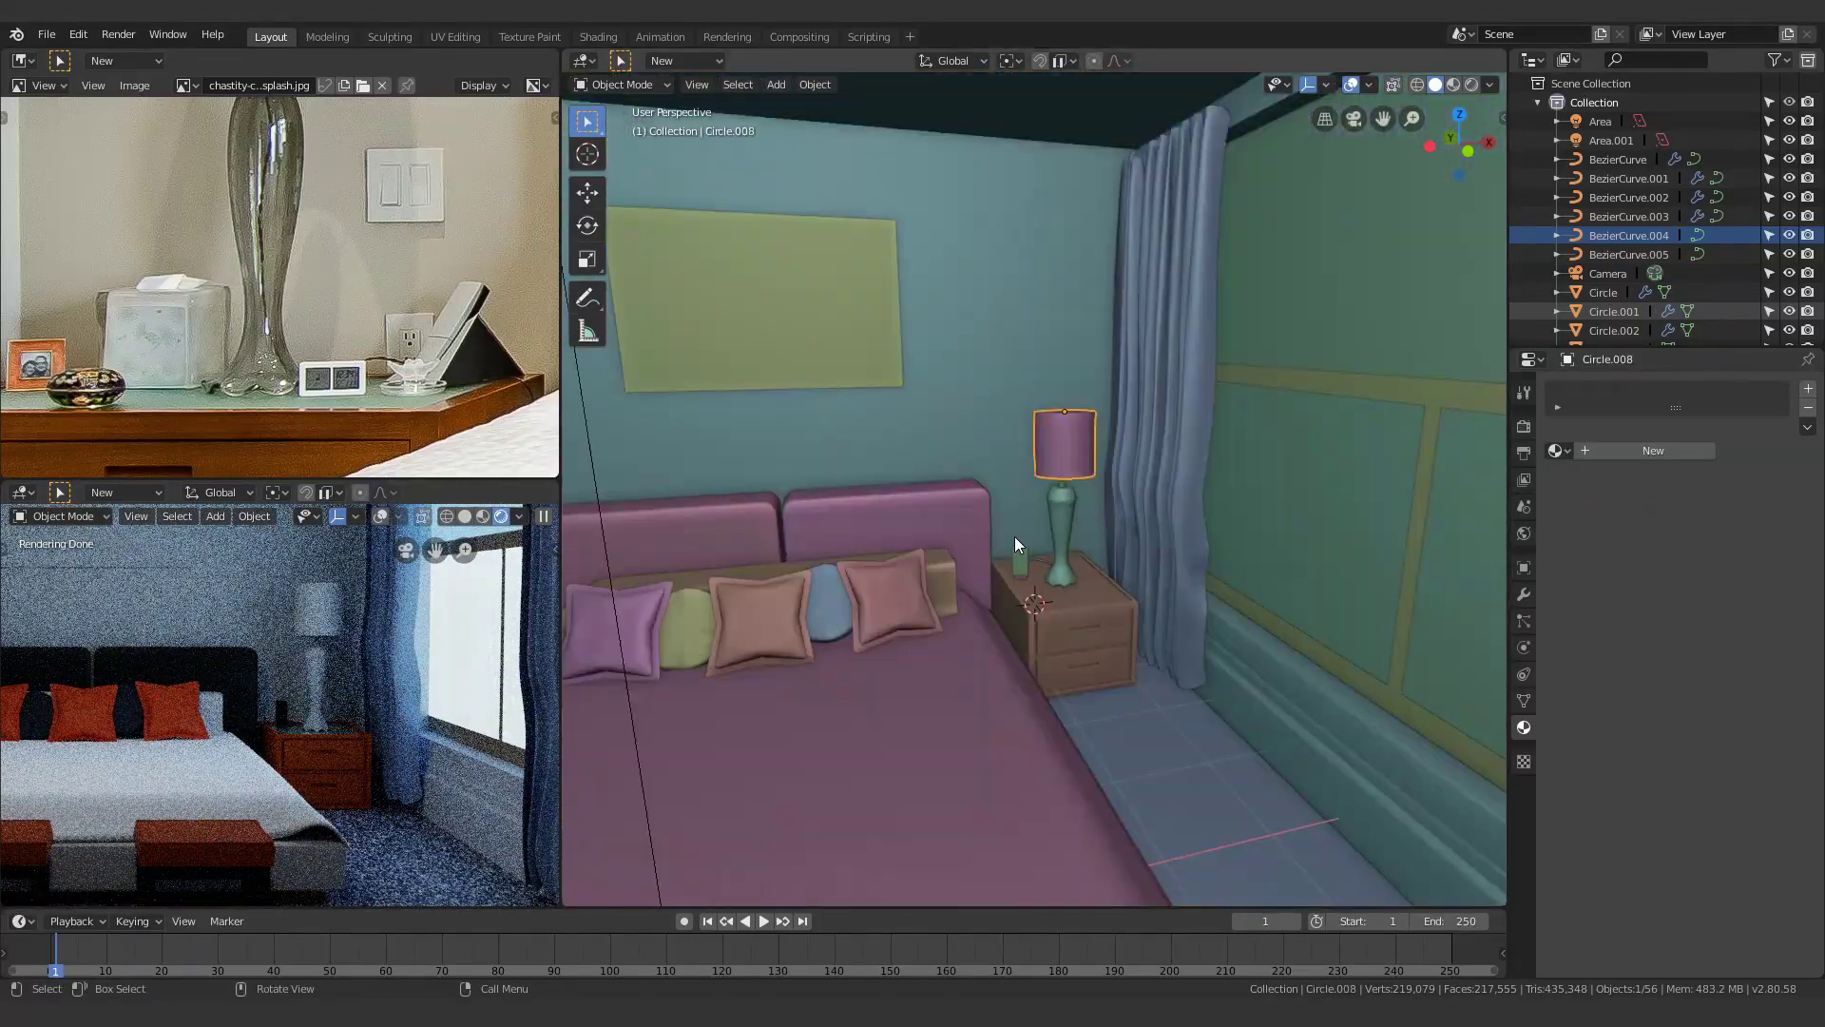
click(1620, 449)
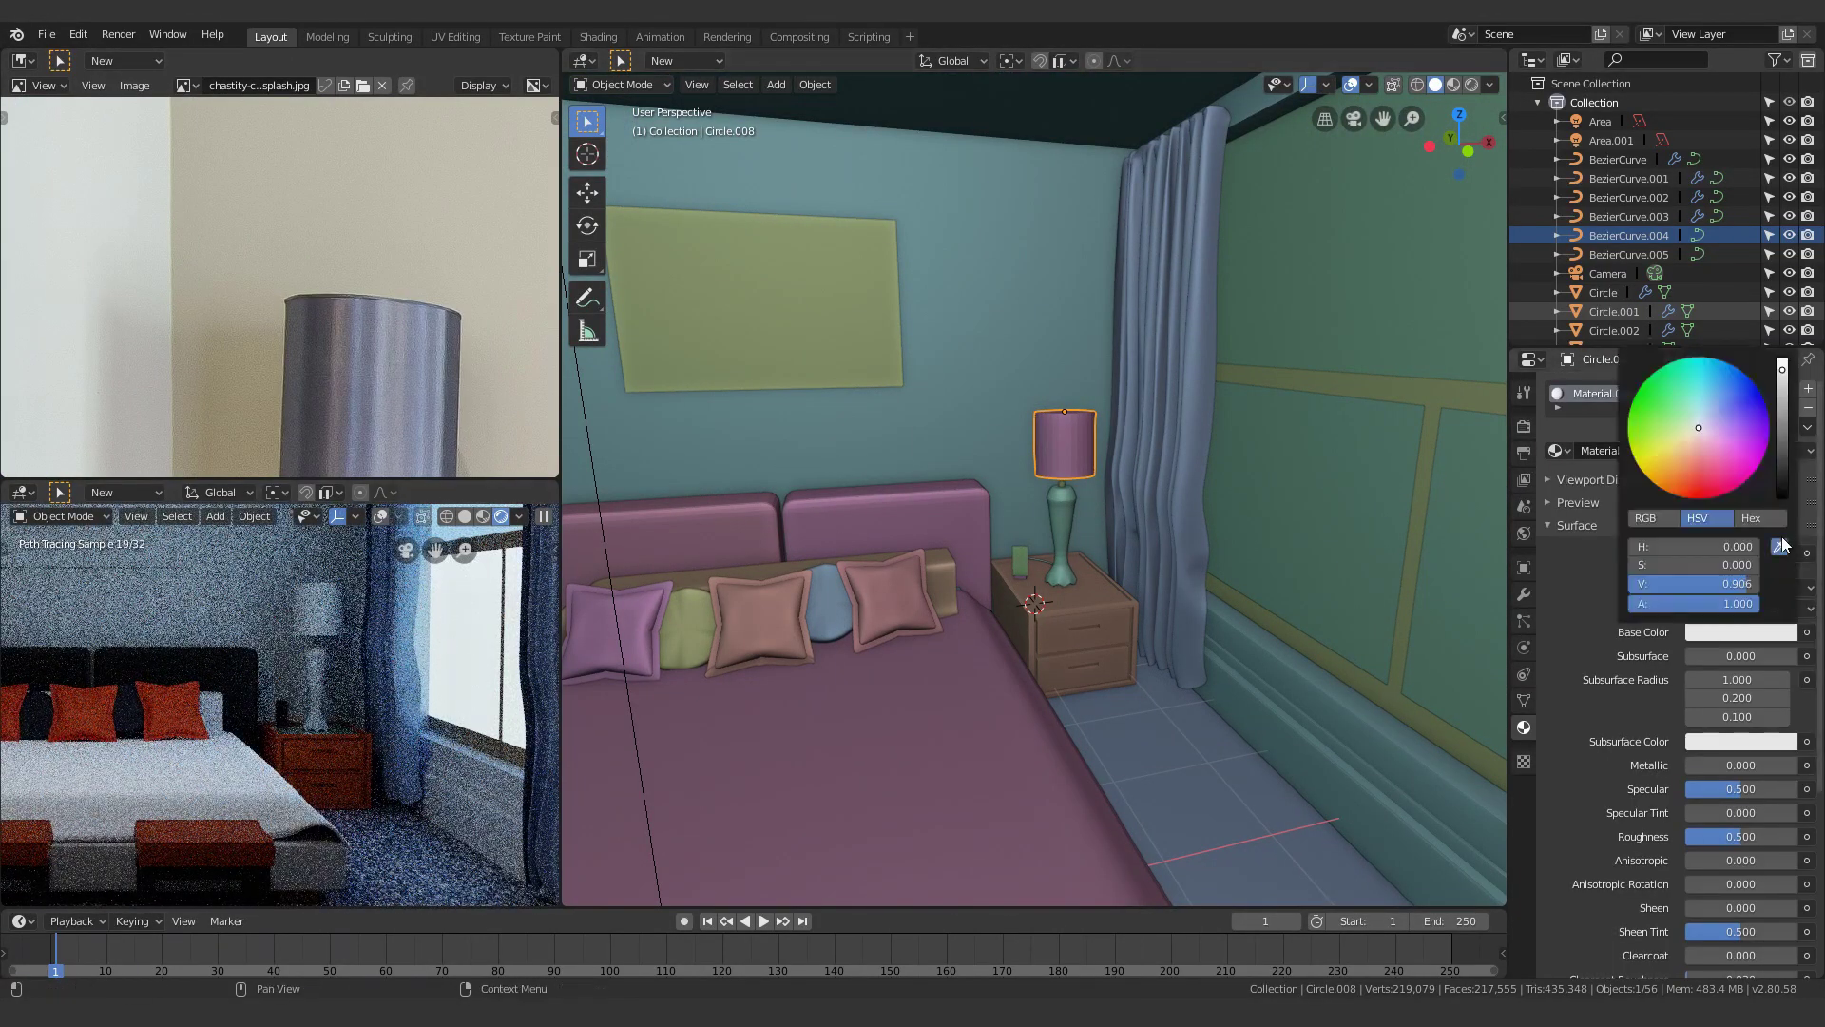
middle_drag(733, 497, 338, 583)
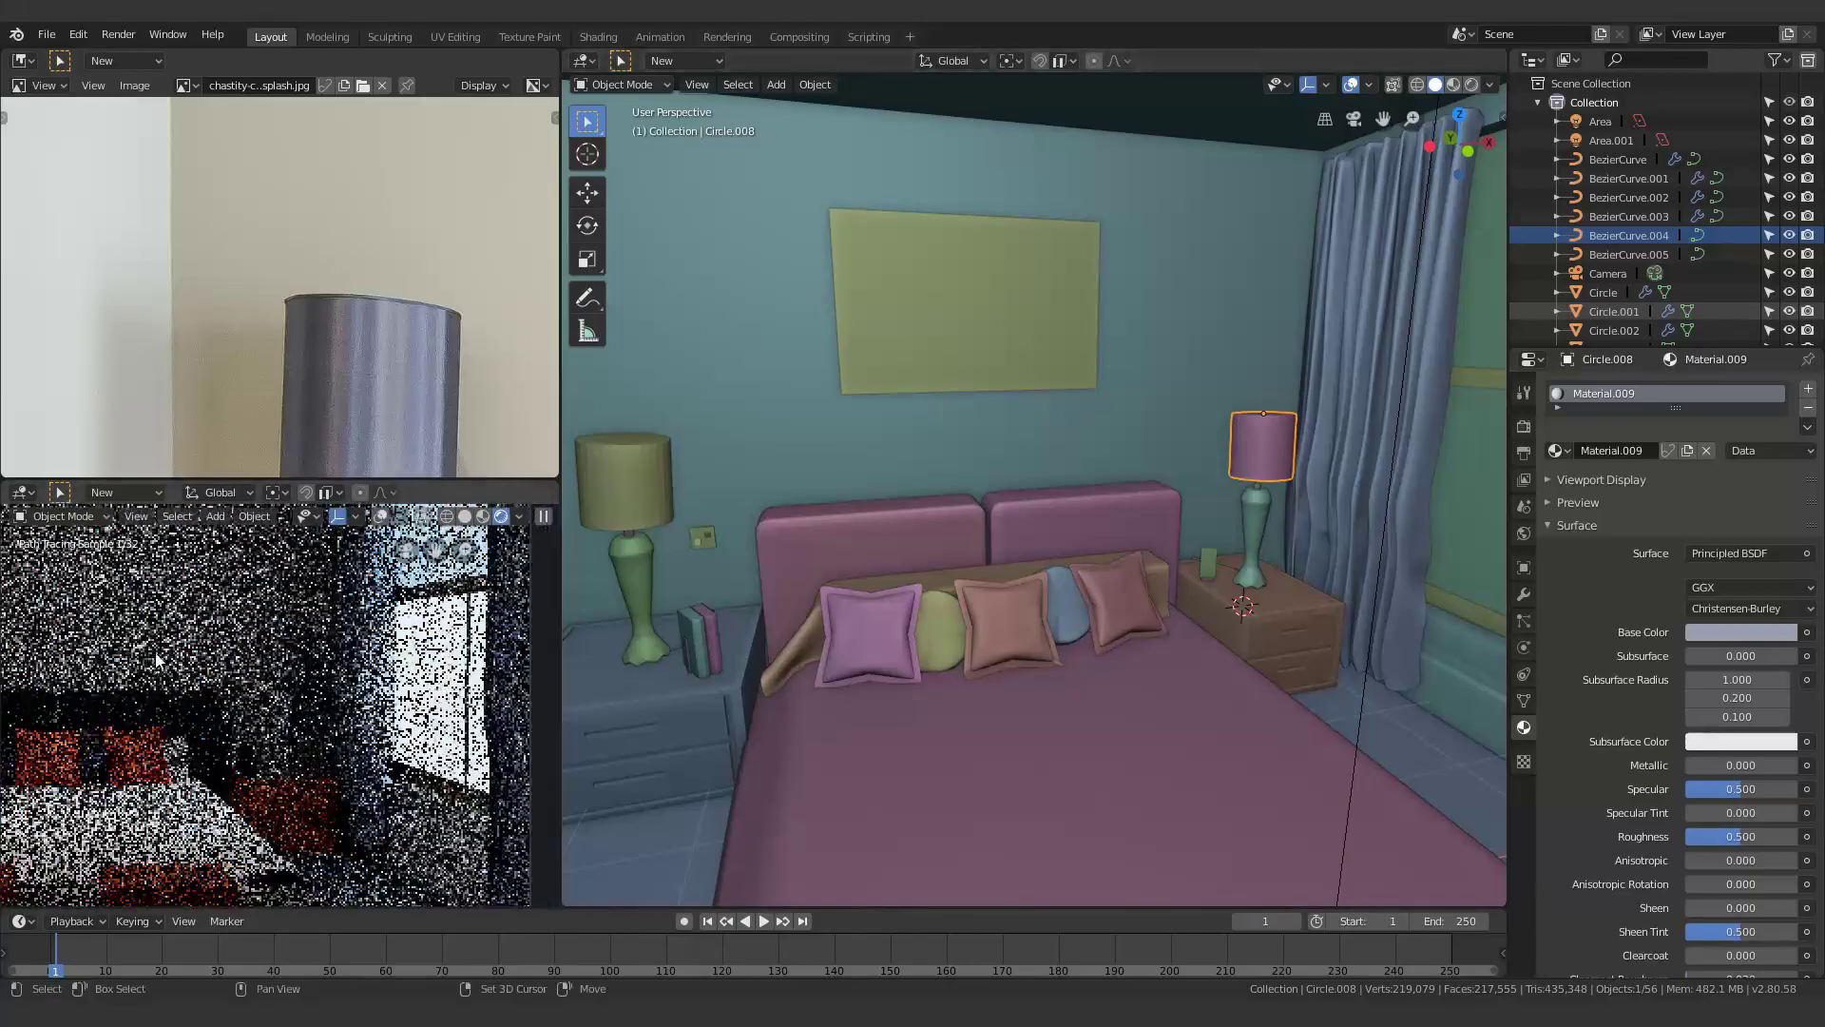
click(1613, 449)
text(LampTop)
key(Return)
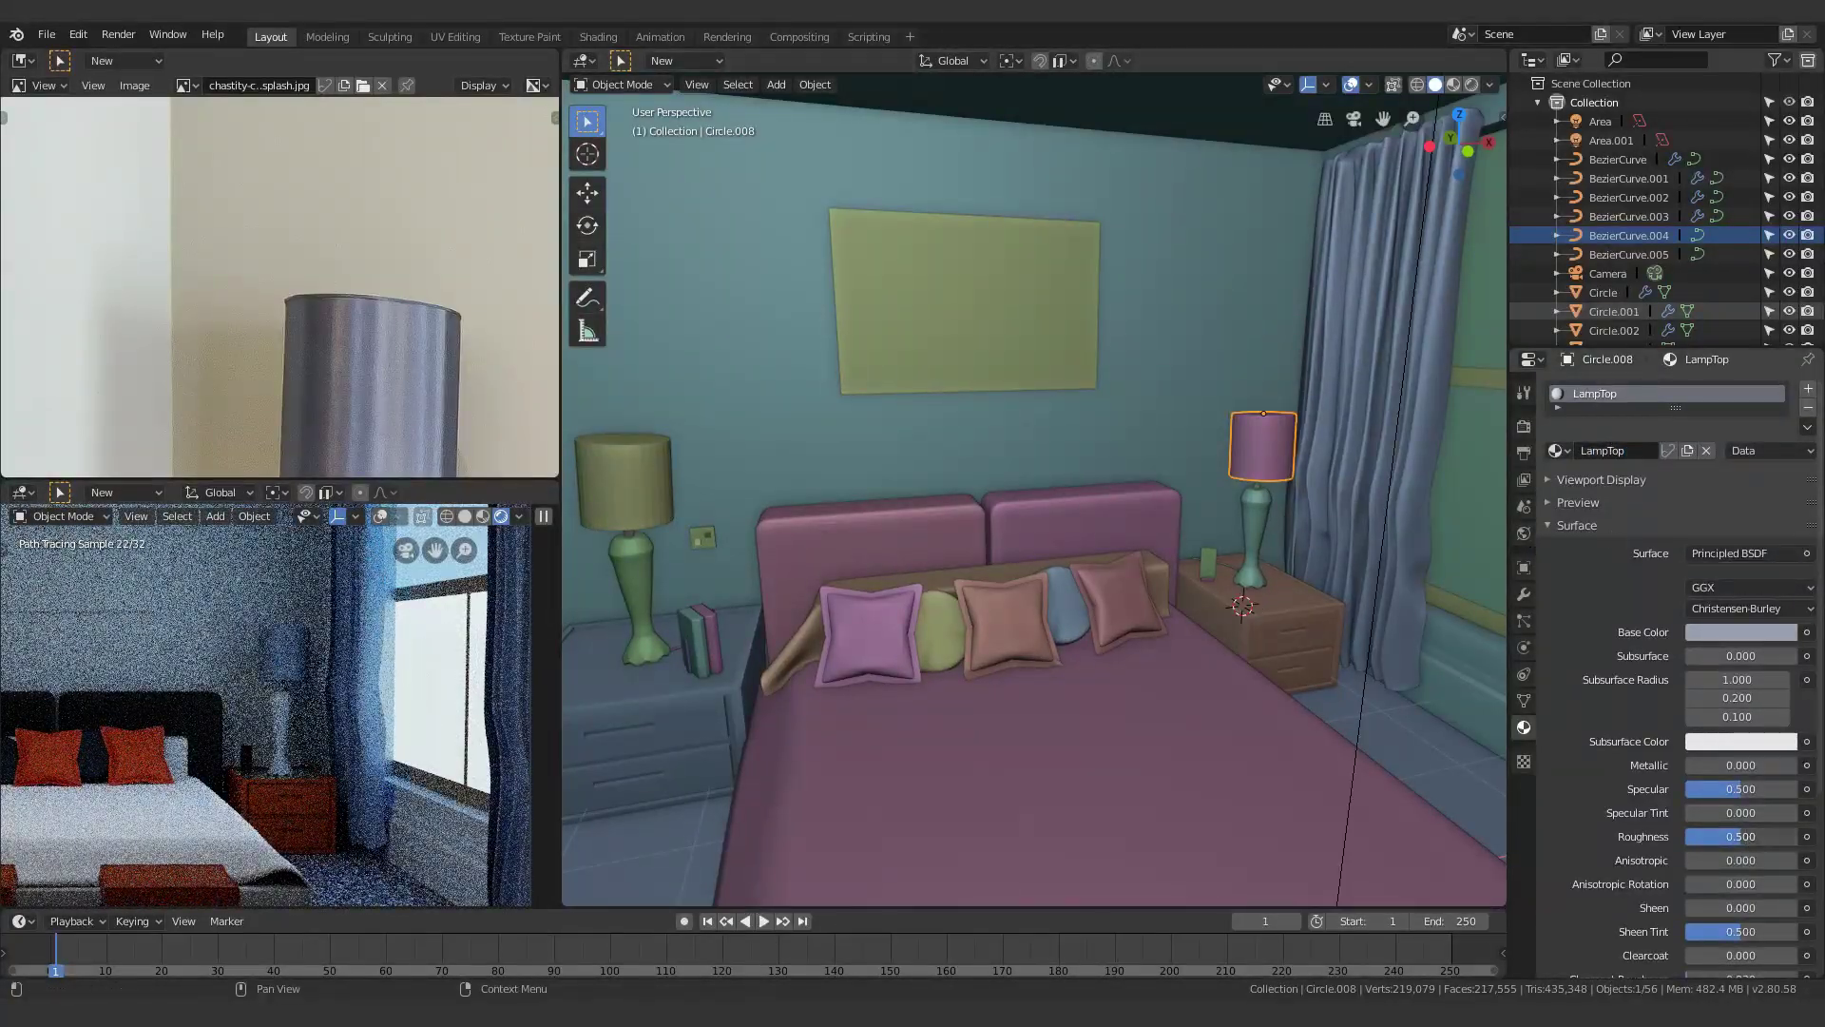
Apply the existing LampTop material to the shade of the lamp beside the books
scroll(723, 532, down, 2)
click(713, 480)
click(1556, 449)
click(1609, 534)
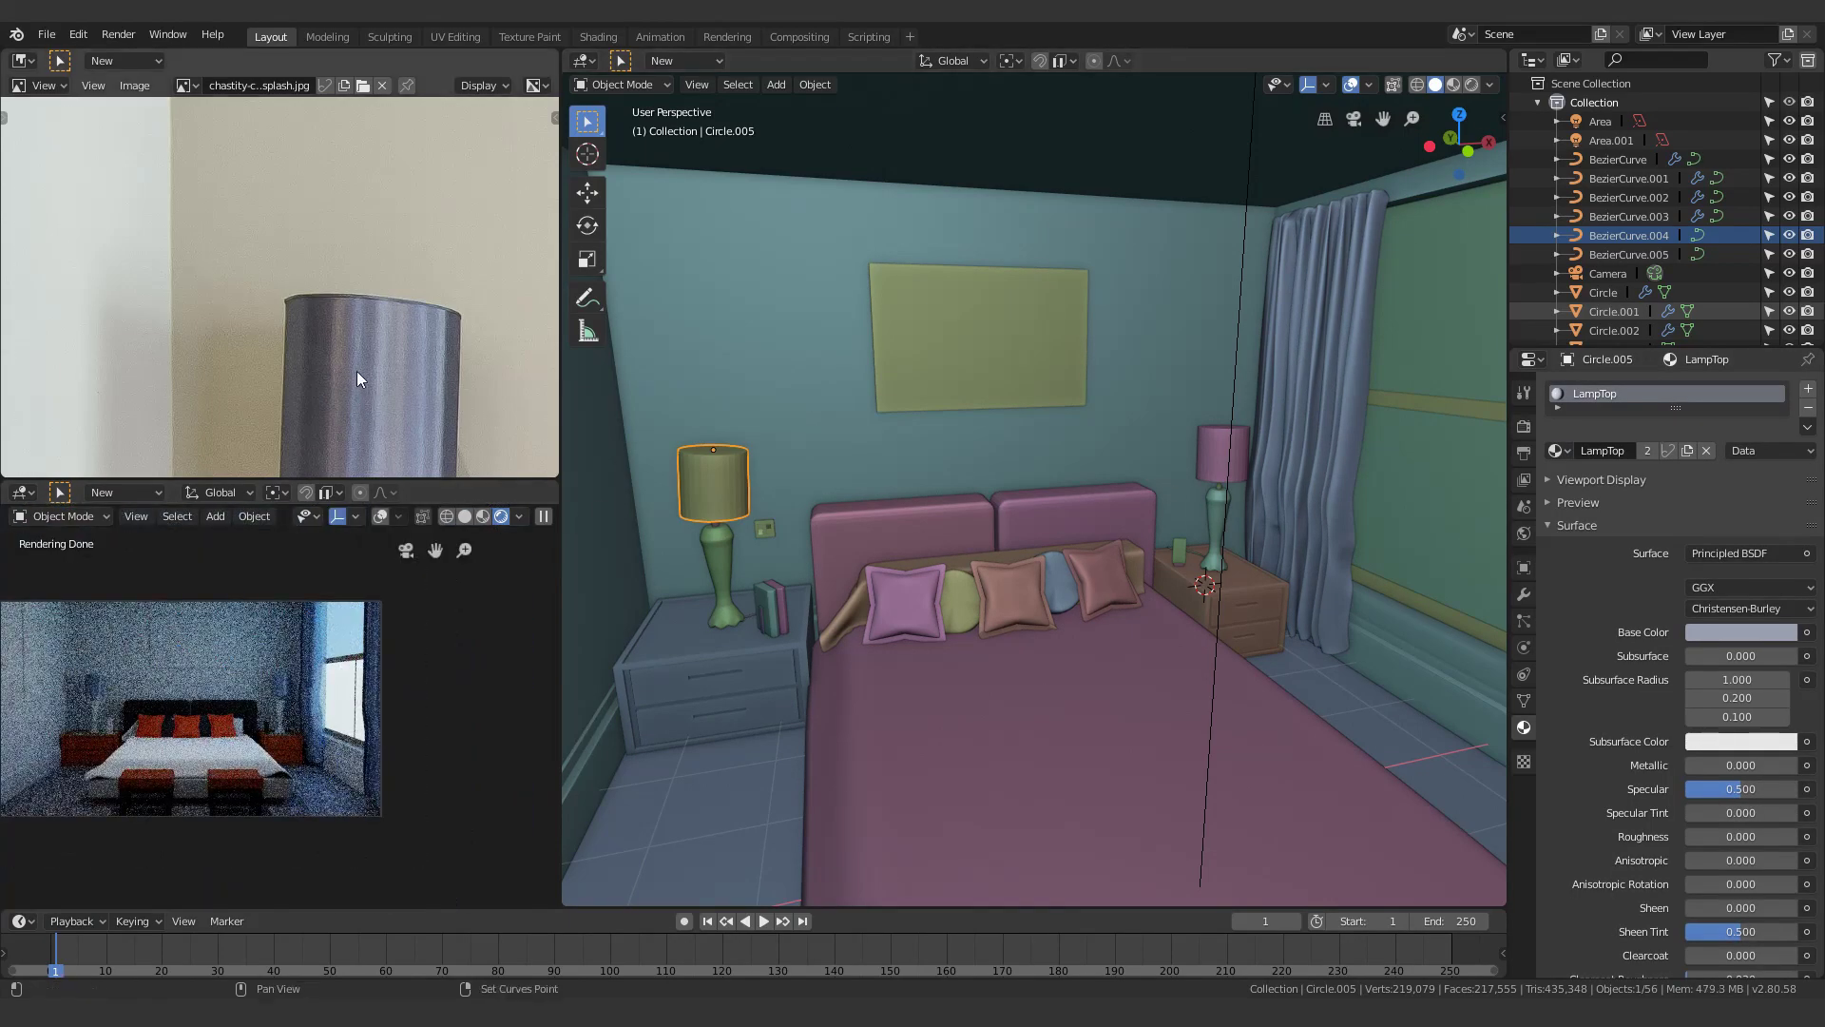
Give the lamp body next to the phone a new glass material with transmission 1.000 and roughness 0.000
middle_drag(380, 285, 380, 437)
click(1217, 514)
key(KP_Decimal)
click(1557, 450)
click(1606, 589)
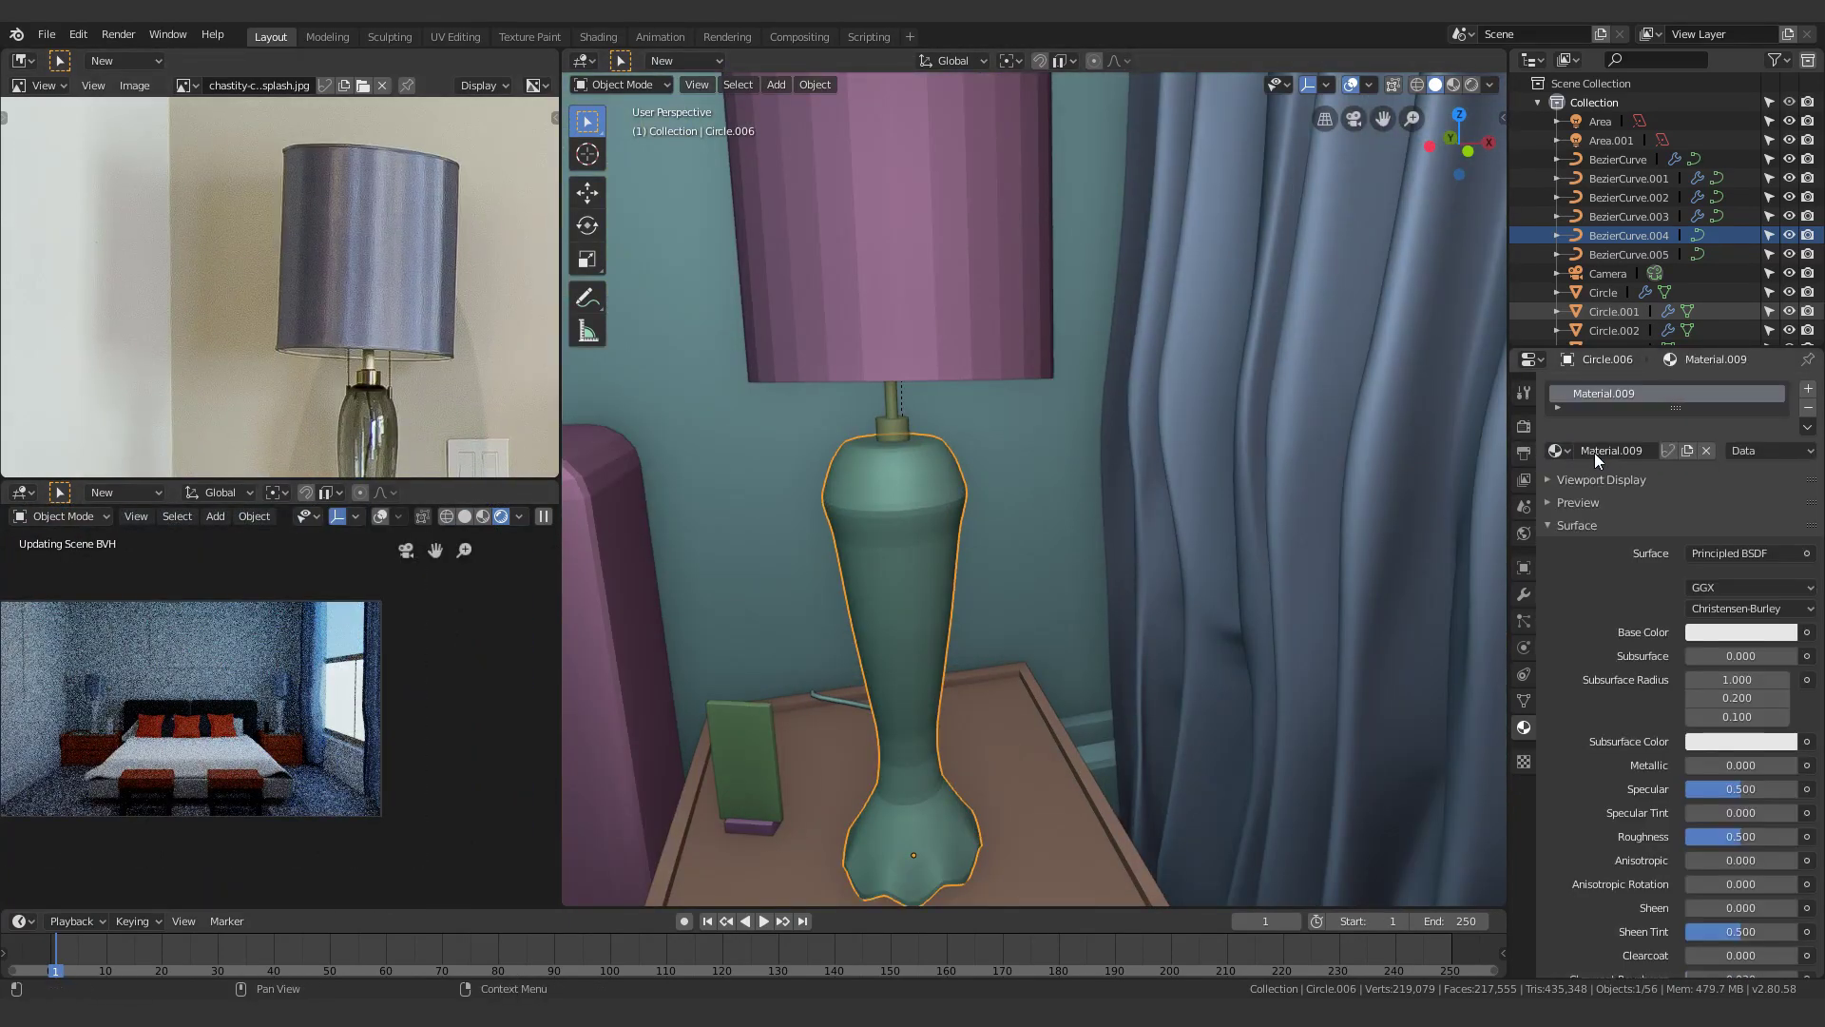
scroll(350, 671, up, 20)
scroll(1704, 841, down, 7)
drag(1711, 764, 1795, 764)
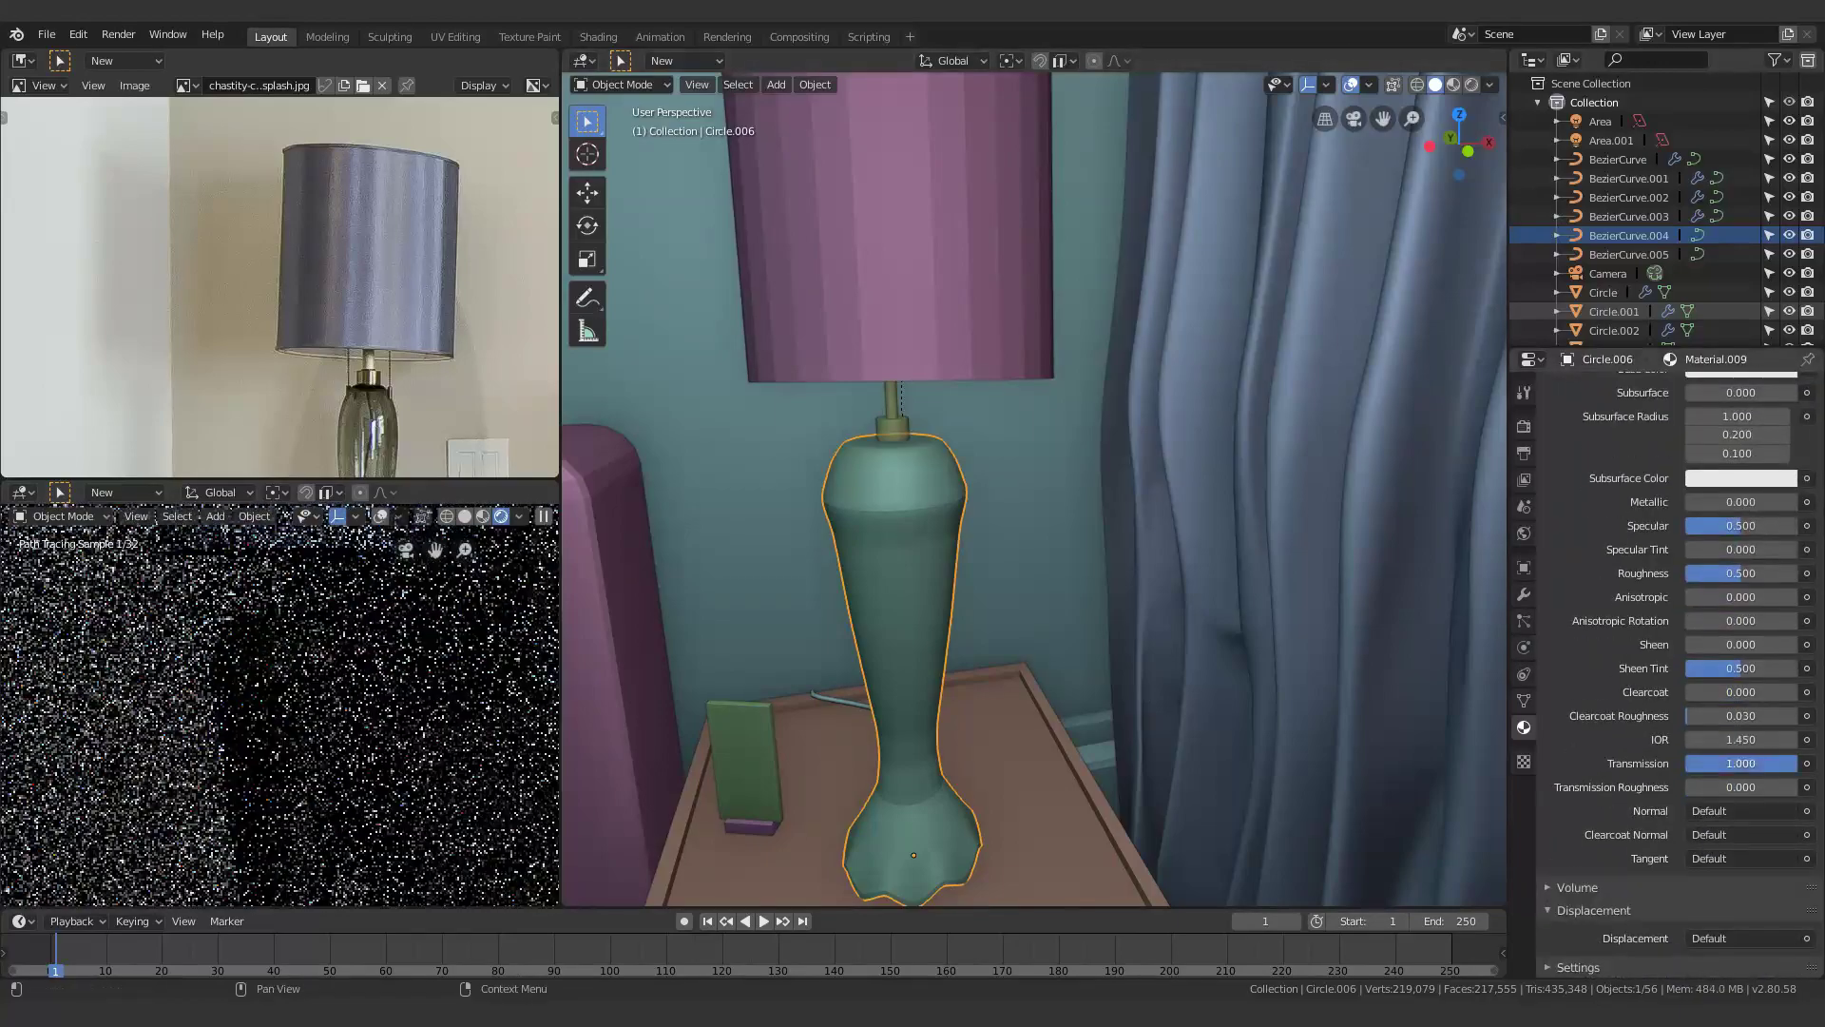
drag(1734, 574, 1659, 576)
Apply smooth shading to both lamp bodies
shift+middle_drag(705, 518, 749, 383)
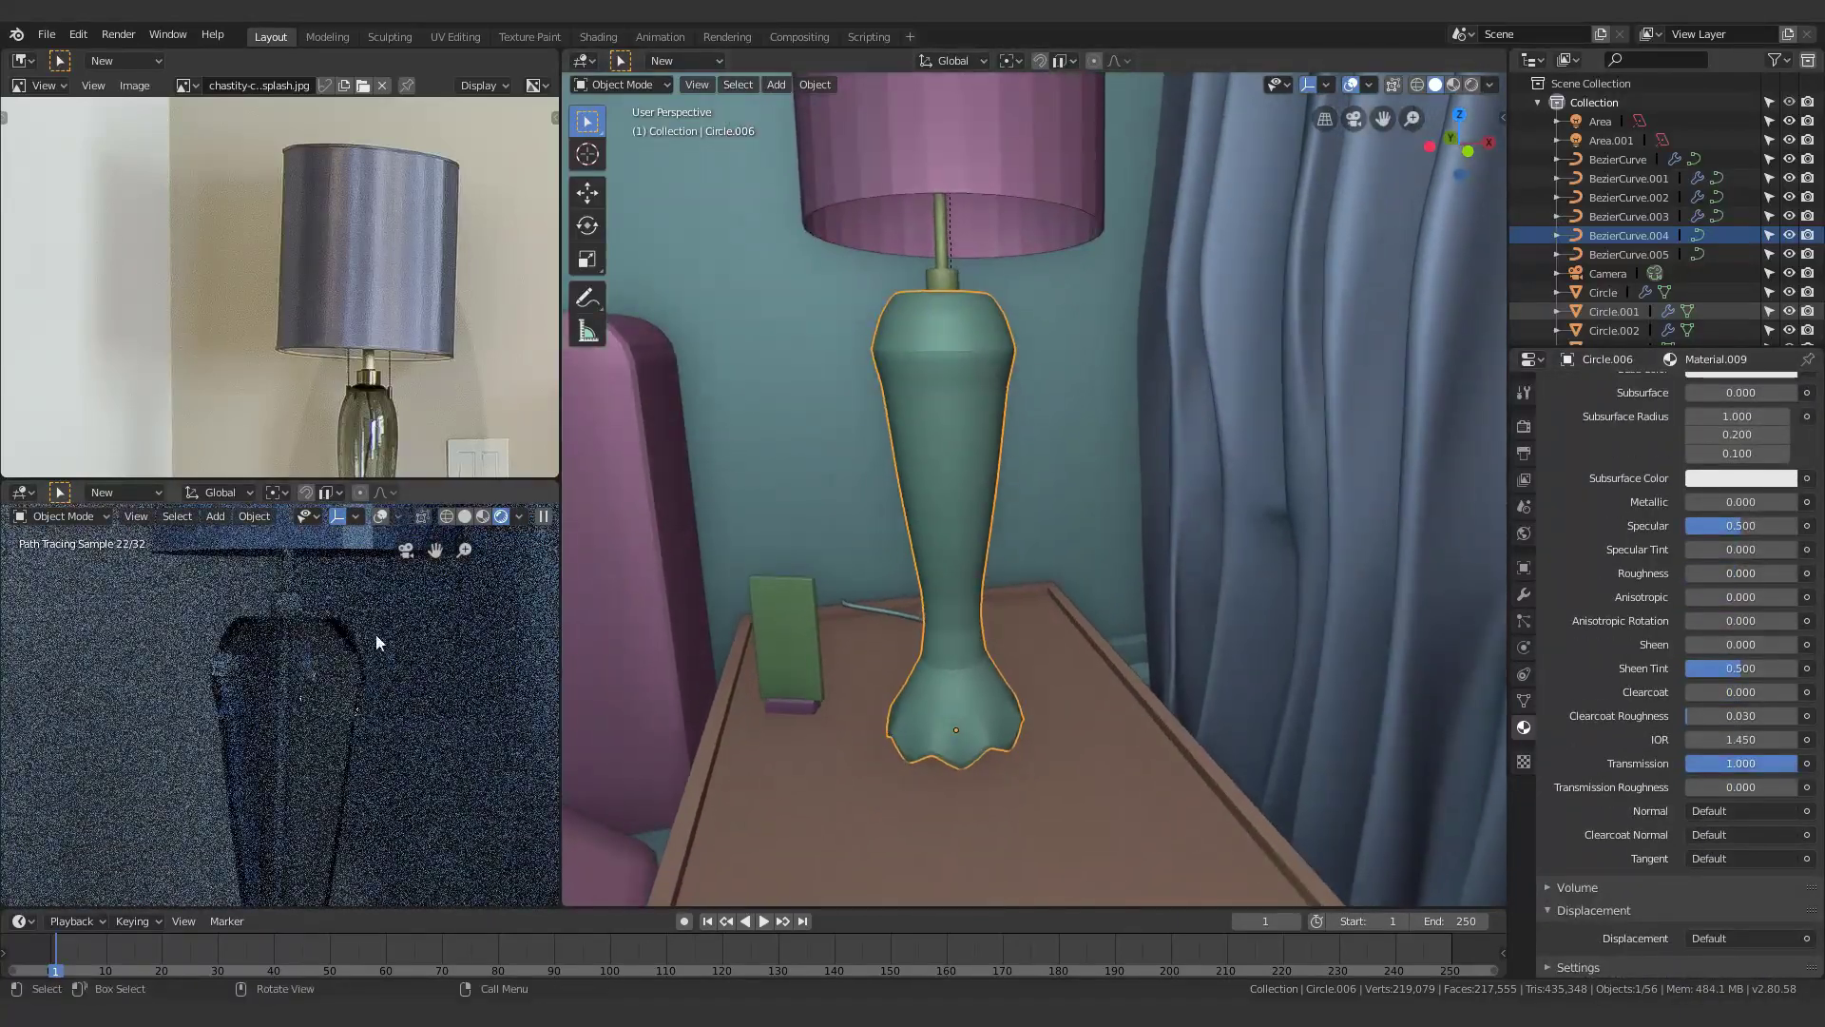
click(815, 85)
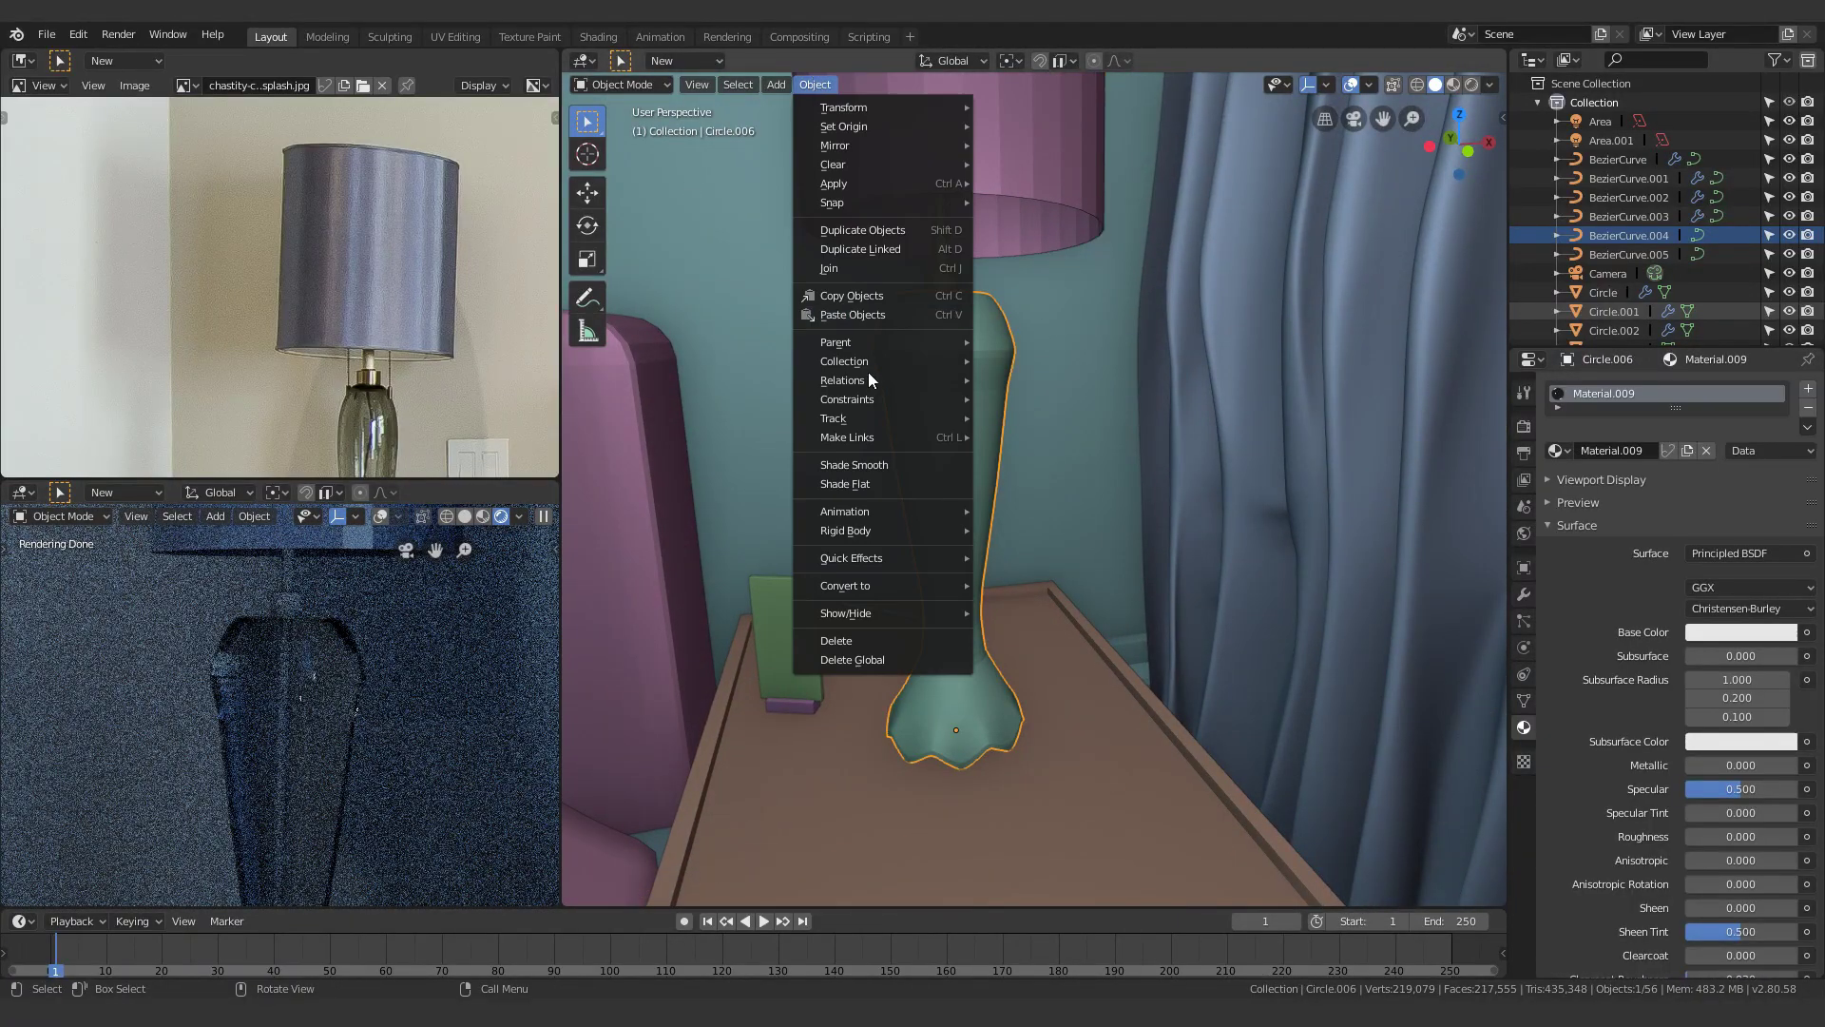
click(869, 466)
scroll(869, 459, down, 7)
shift+middle_drag(740, 500, 1416, 428)
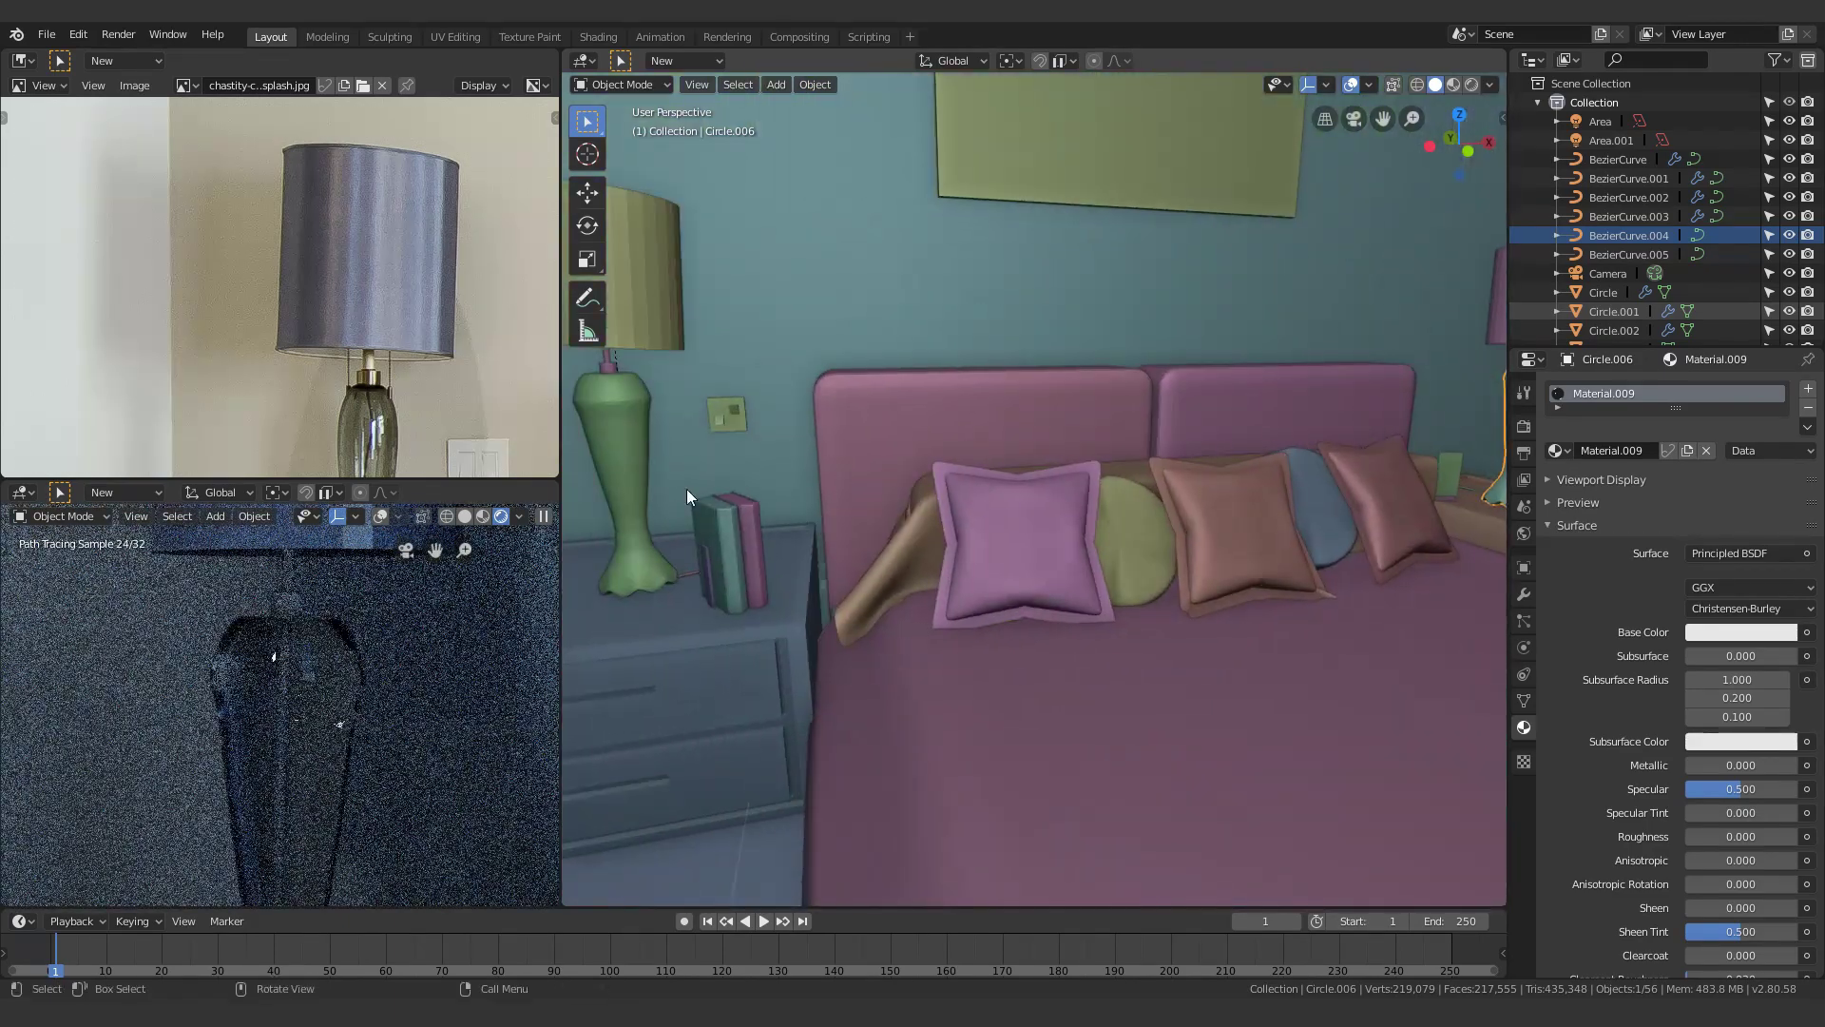
click(642, 449)
click(815, 85)
click(869, 464)
Give the post of the lamp next to the phone a new material named LampPost with metallic 1.000 and roughness 0.125
shift+middle_drag(1316, 390, 626, 460)
scroll(827, 468, up, 6)
click(835, 359)
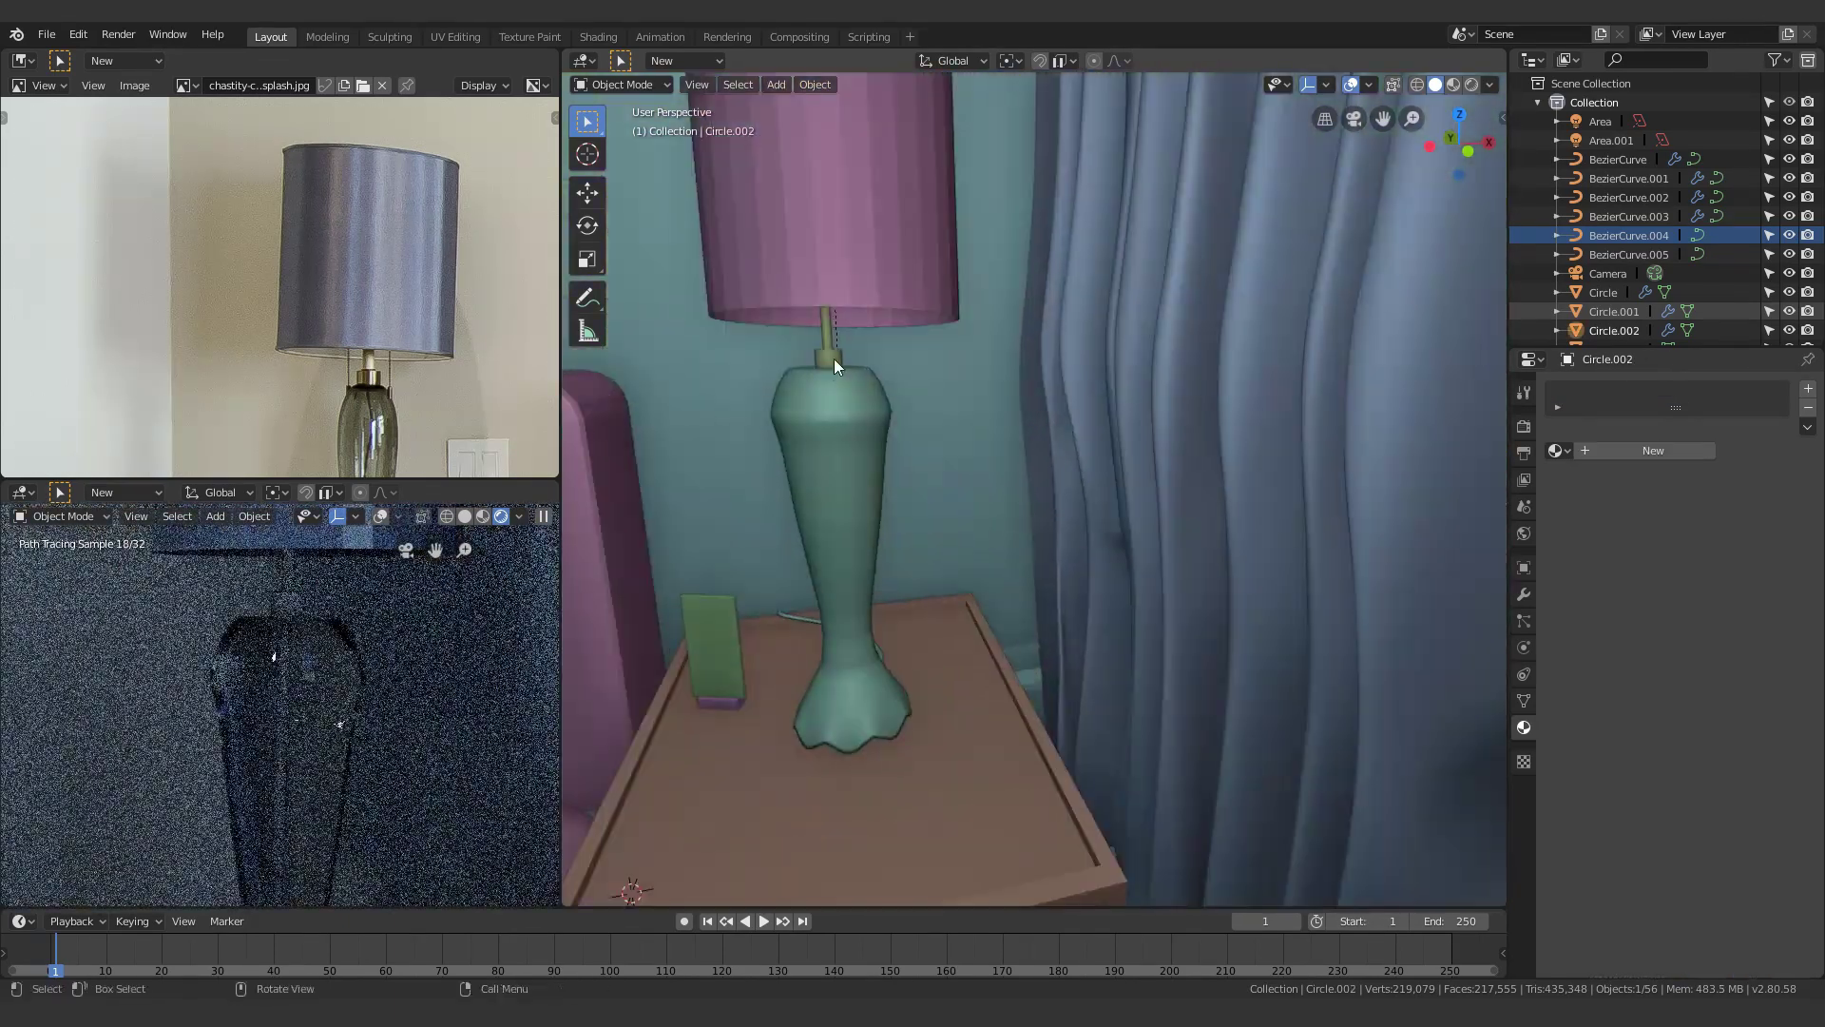
shift+middle_drag(837, 359, 1008, 414)
click(1620, 455)
double_click(1603, 450)
text(LampPost)
key(Return)
drag(1736, 765, 1808, 765)
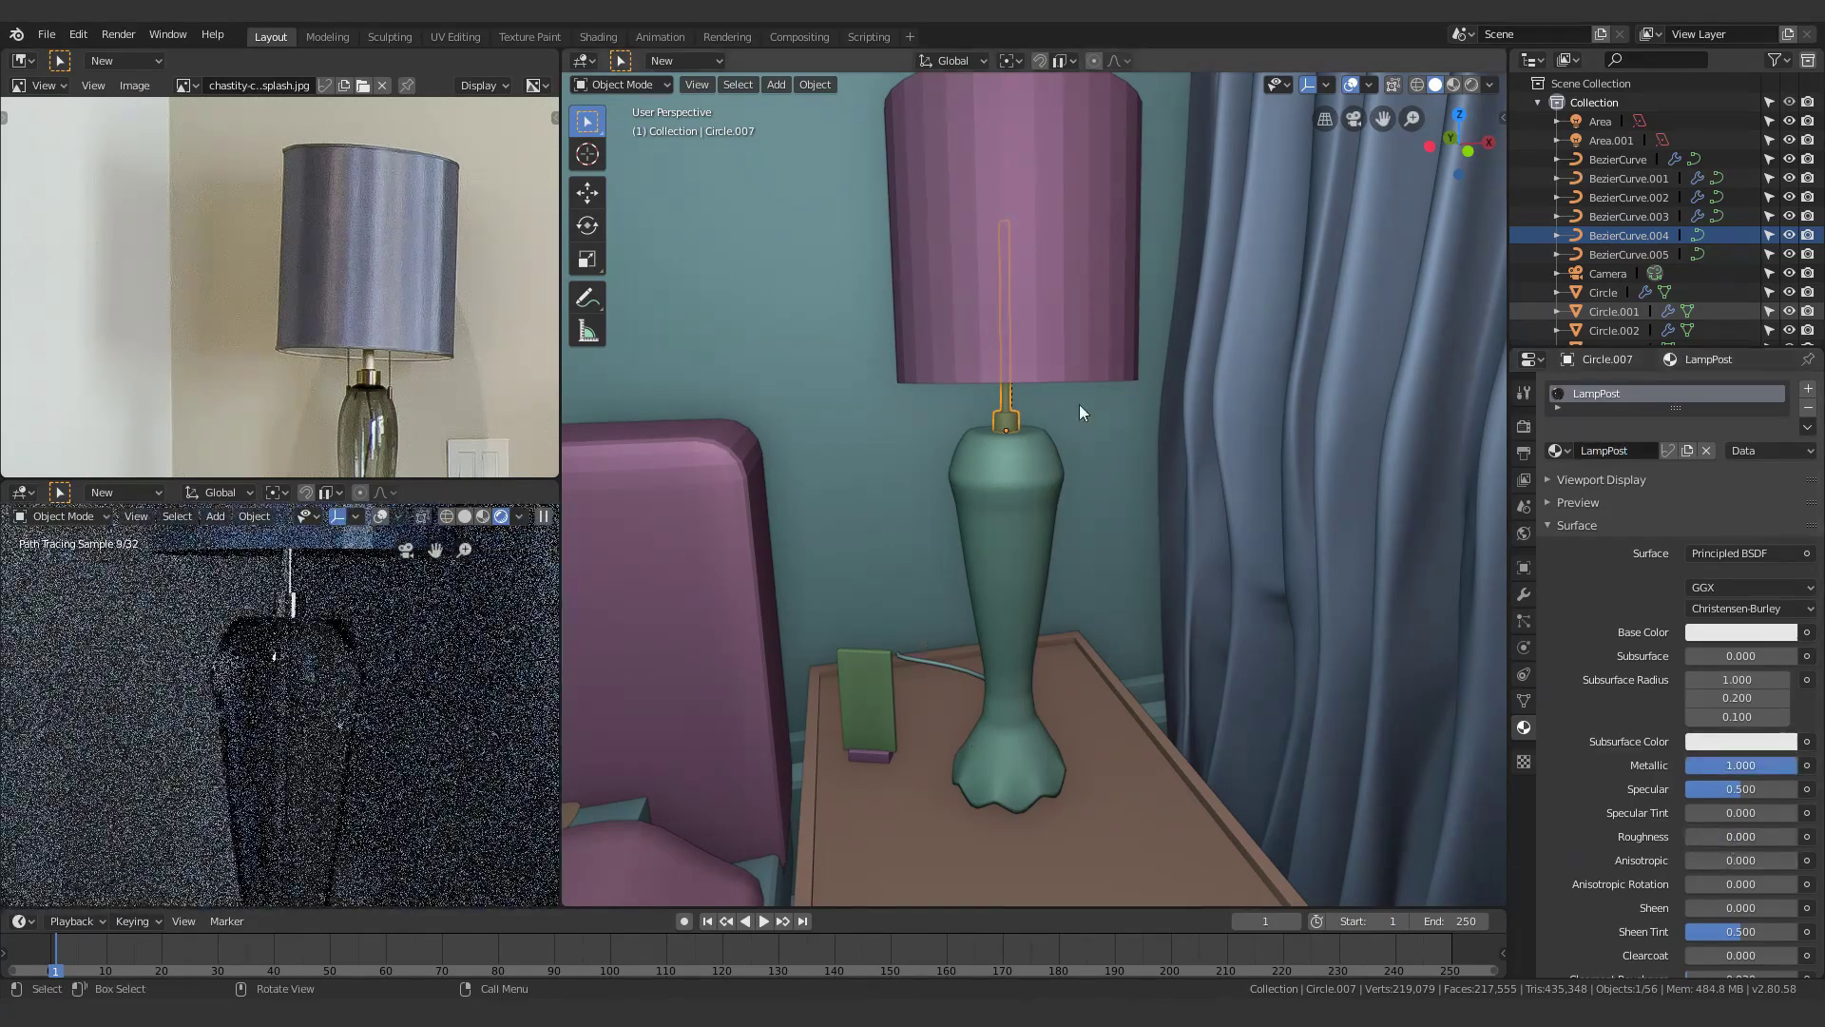
drag(1745, 837, 1703, 836)
Add a second material named LampPost2 with roughness 0.000 and assign it to the thin rod faces of that lamp post
scroll(1002, 397, up, 3)
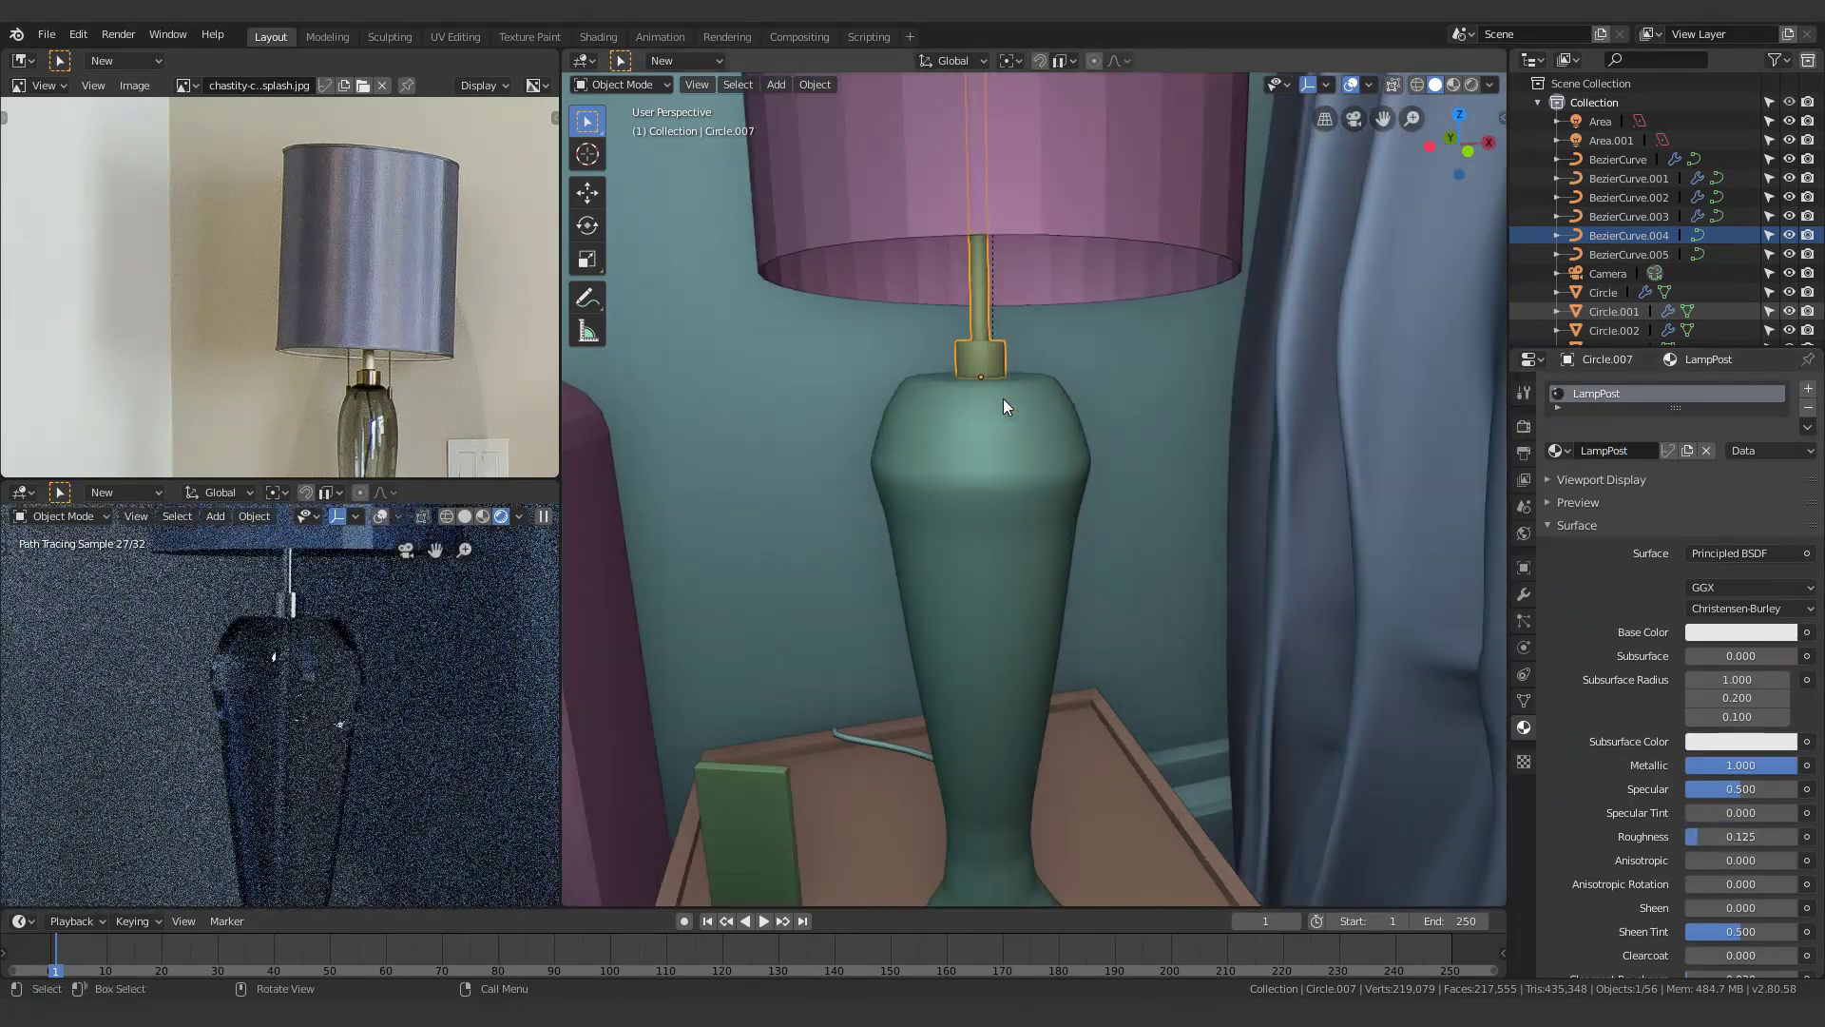
key(Tab)
alt+shift+click(982, 239)
click(1808, 388)
click(1593, 494)
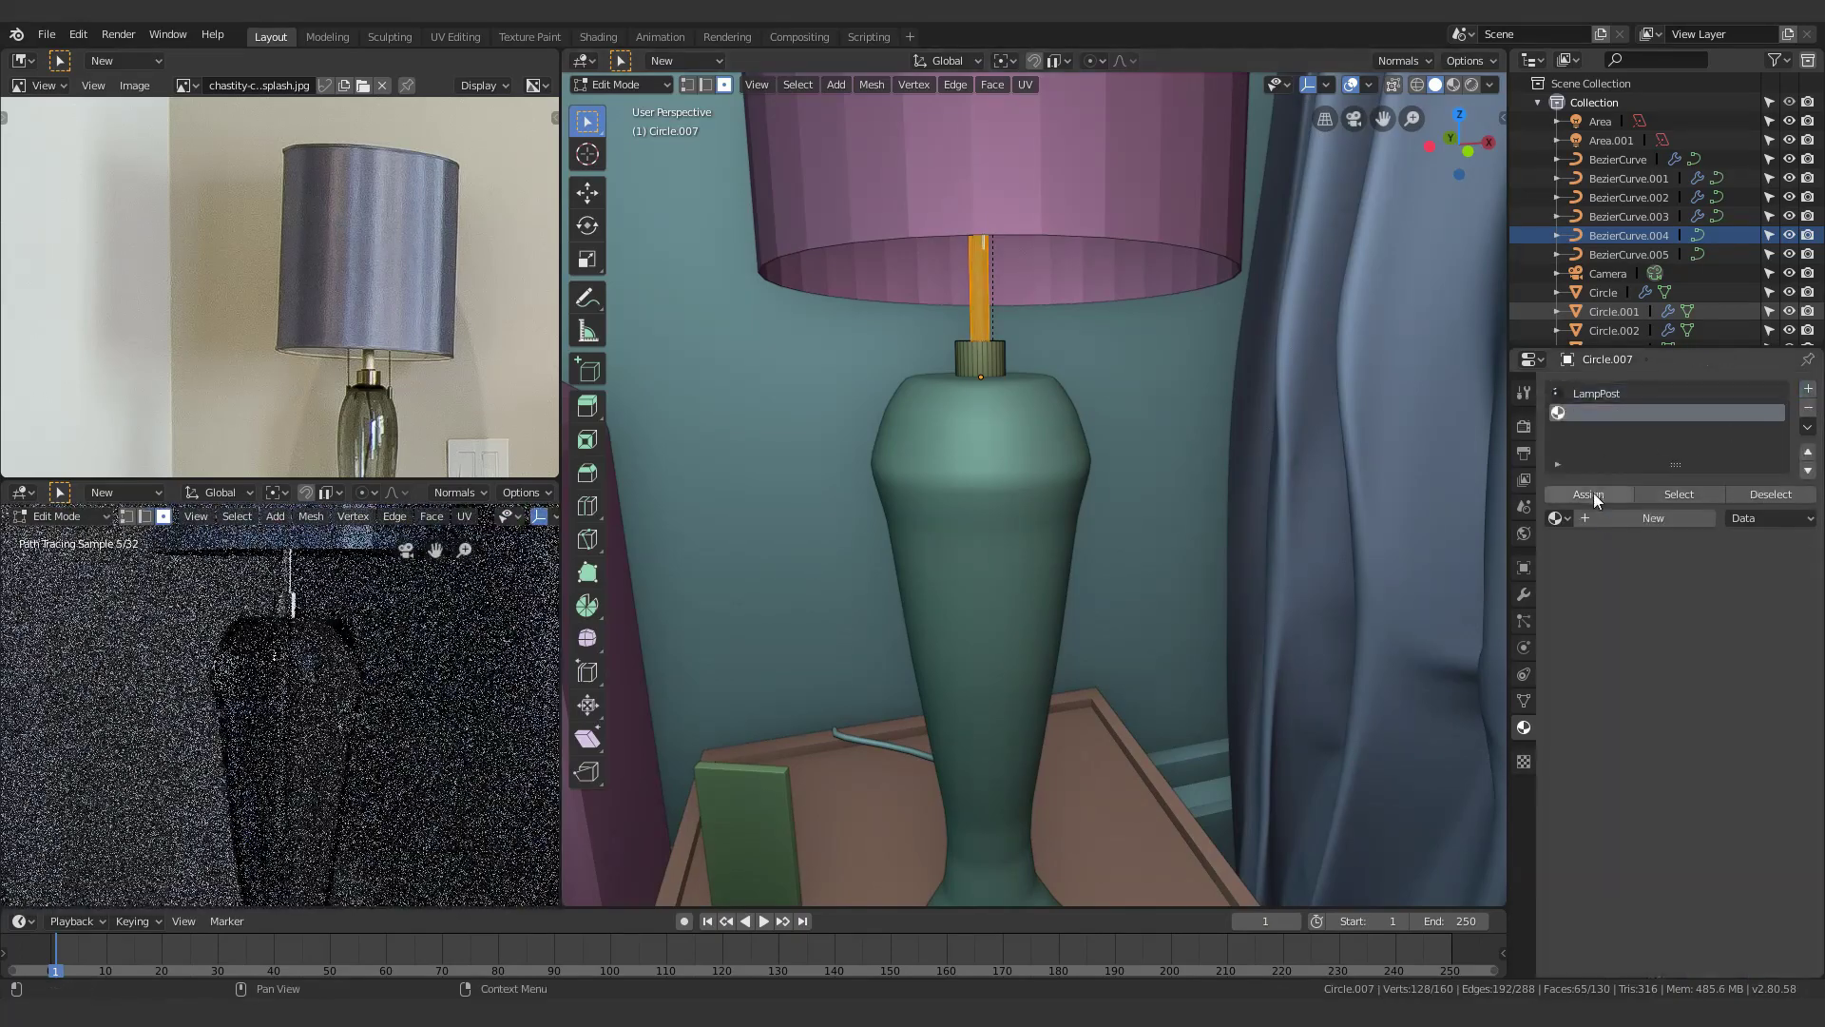
click(1616, 517)
double_click(1614, 516)
text(LampPost2)
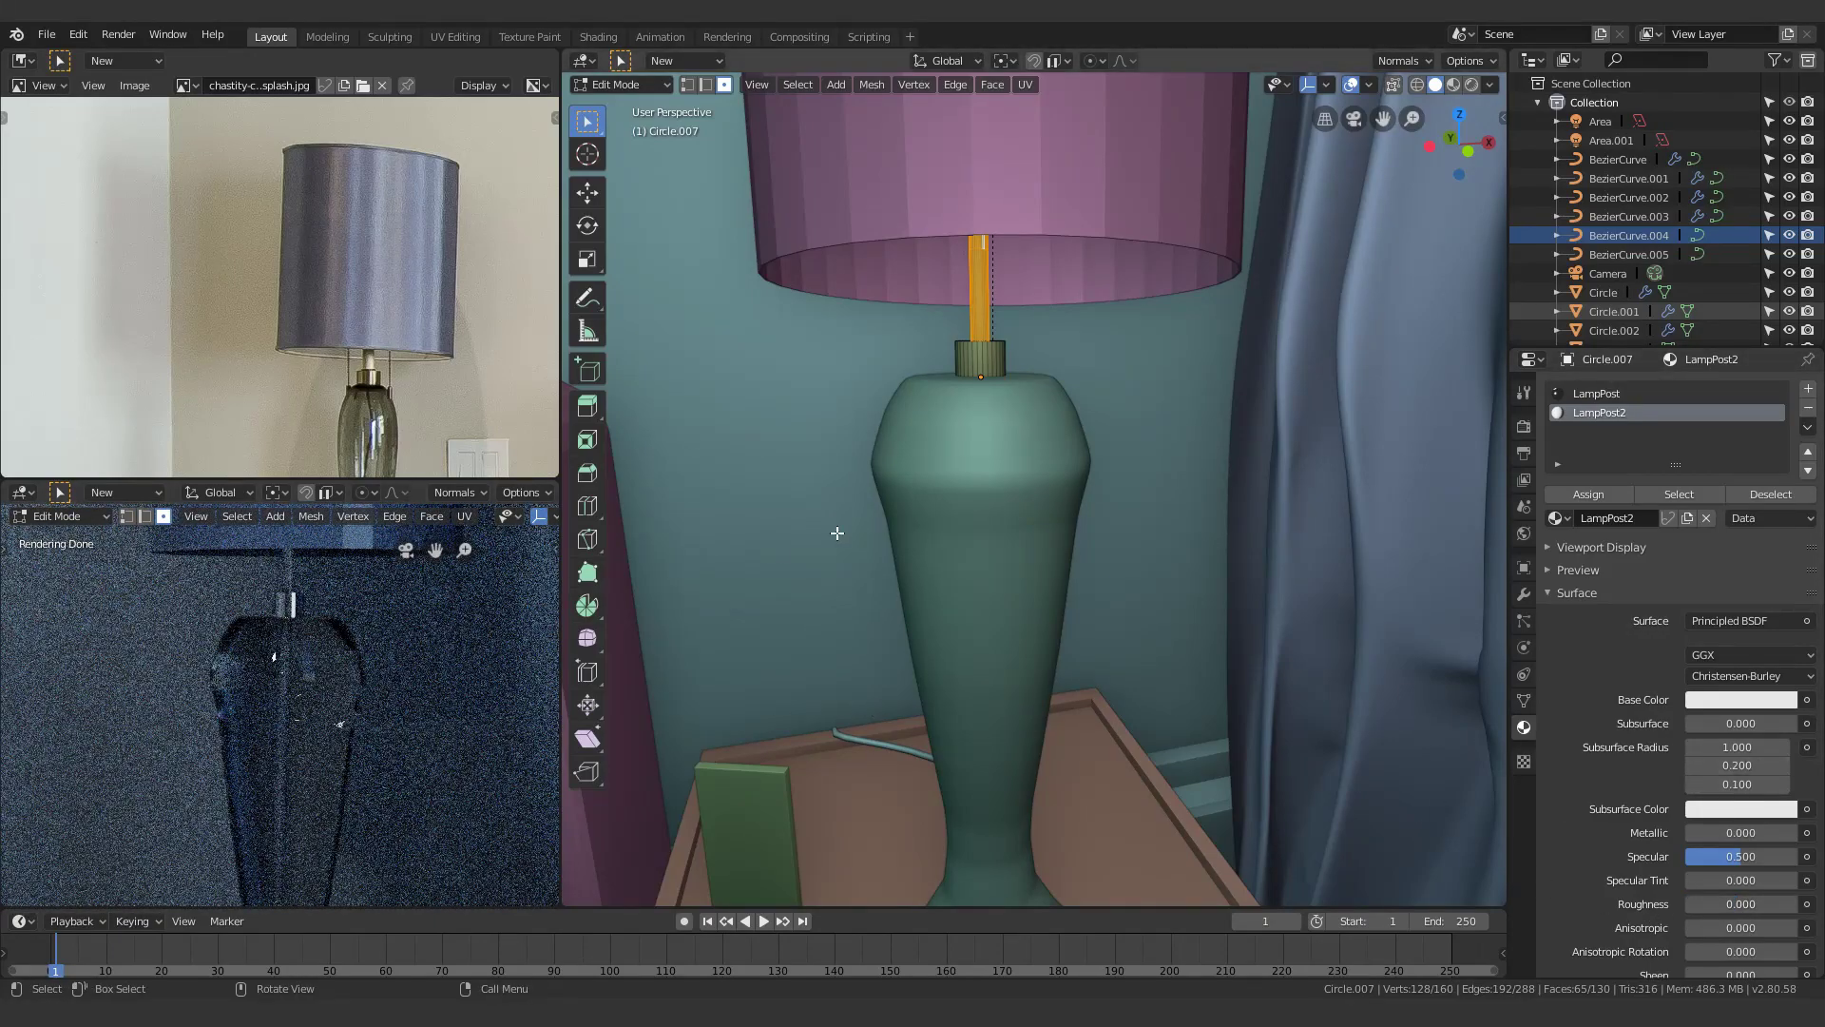
key(Tab)
key(alt+a)
Apply the existing LampPost material to the post of the lamp beside the books
scroll(884, 477, down, 11)
shift+middle_drag(618, 518, 880, 462)
scroll(849, 516, up, 6)
click(960, 436)
scroll(960, 431, up, 3)
key(Tab)
click(1558, 472)
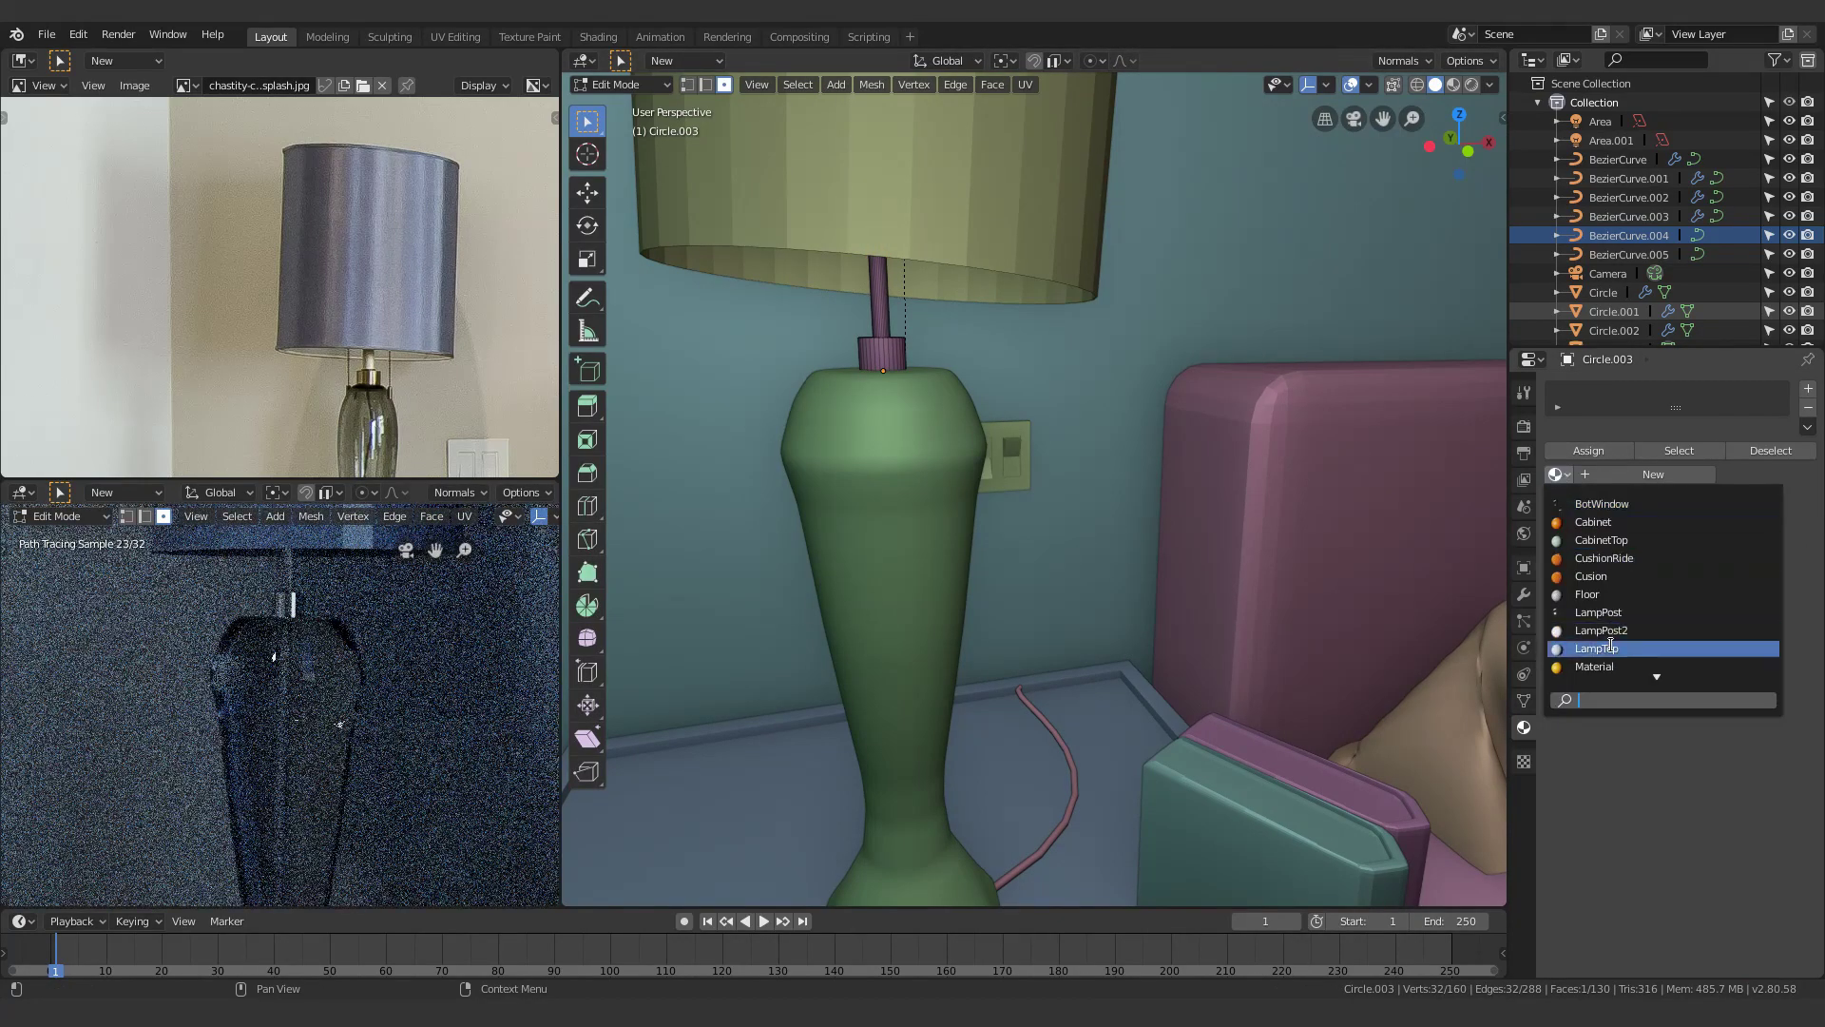
click(1606, 612)
Add LampPost2 as a second material on that post and assign it to the thin rod faces
middle_drag(956, 418, 981, 571)
alt+shift+click(934, 356)
click(1808, 389)
click(1559, 517)
click(1609, 658)
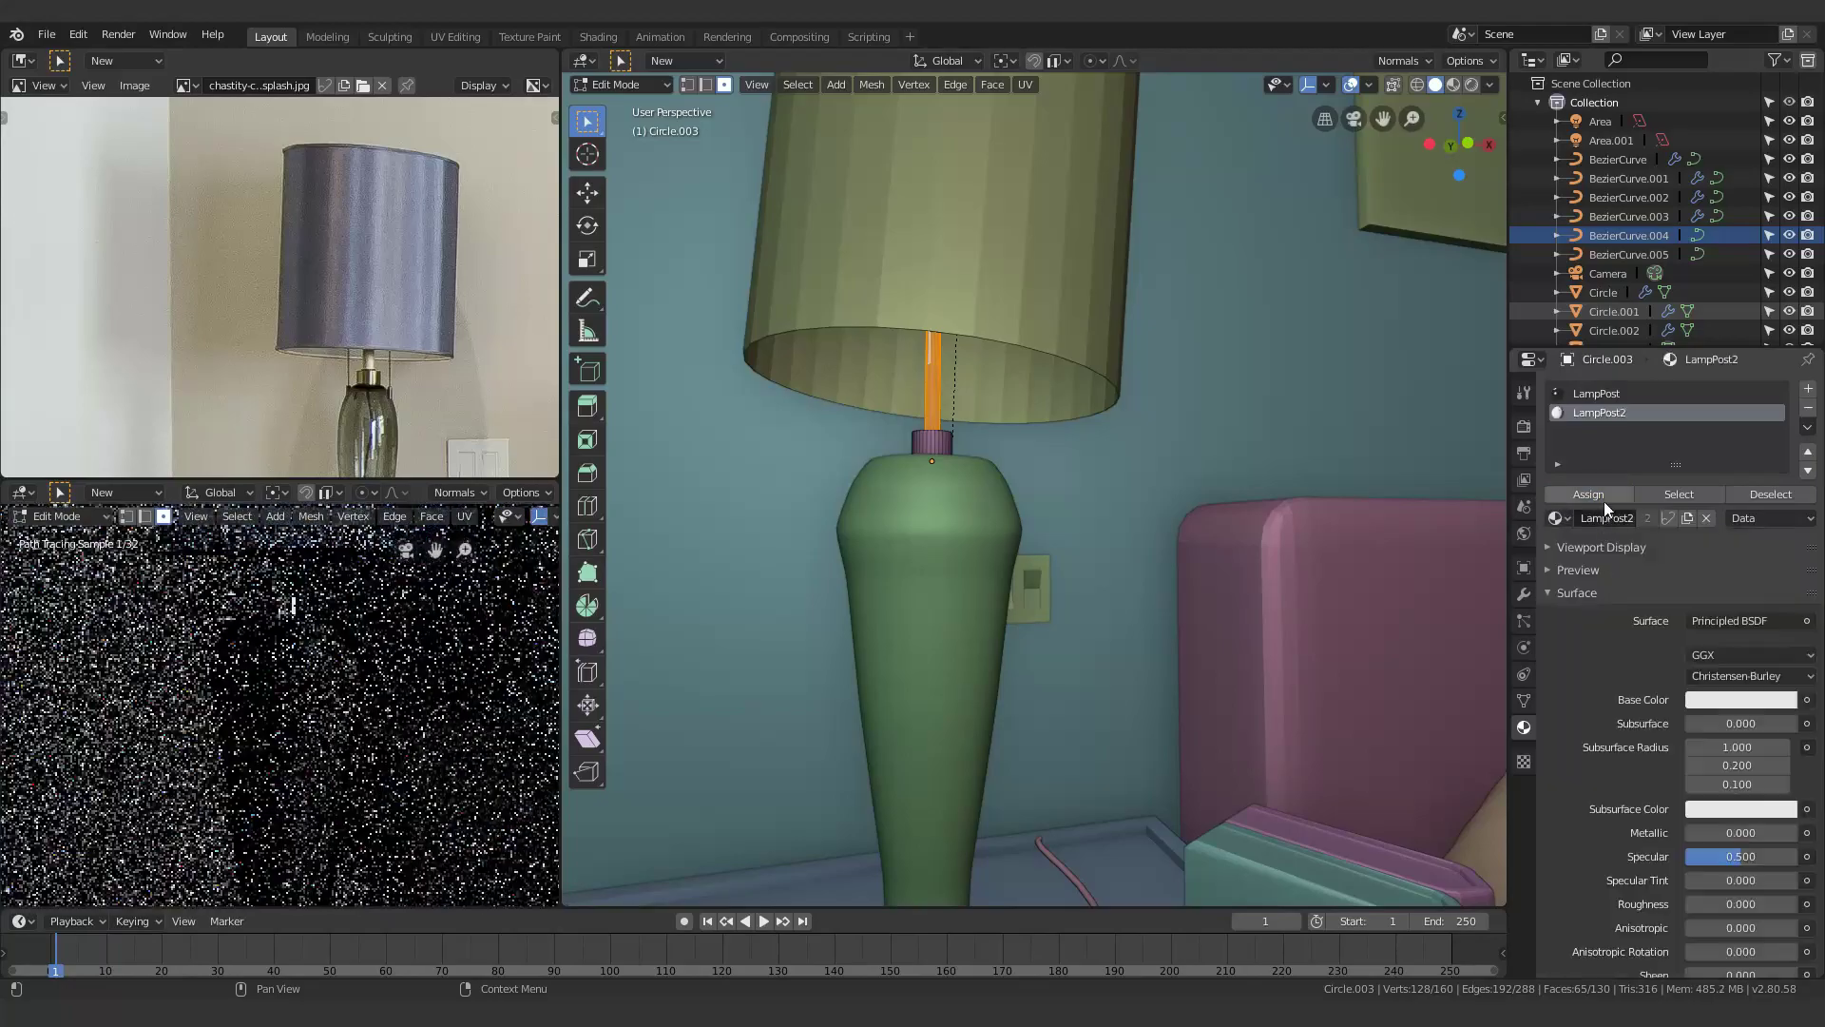
key(Tab)
Rename the glass material on the lamp body next to the phone as LampGlass
click(903, 587)
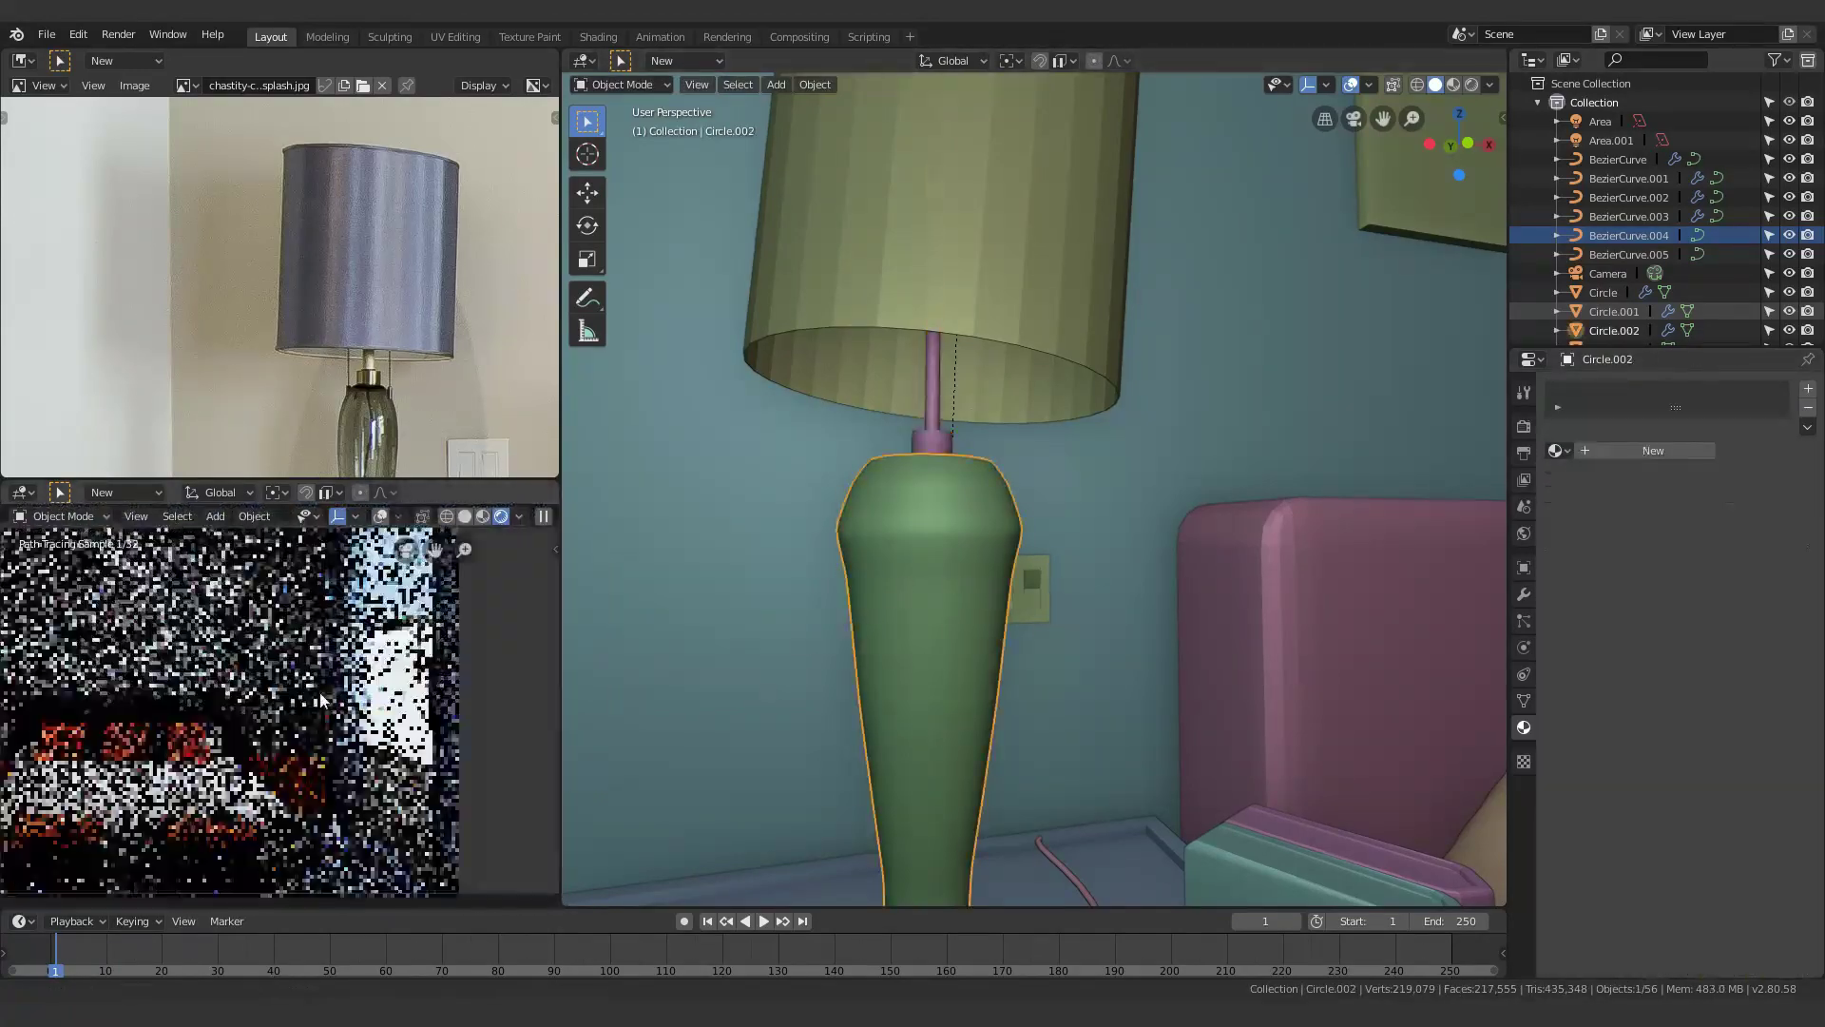
click(1557, 451)
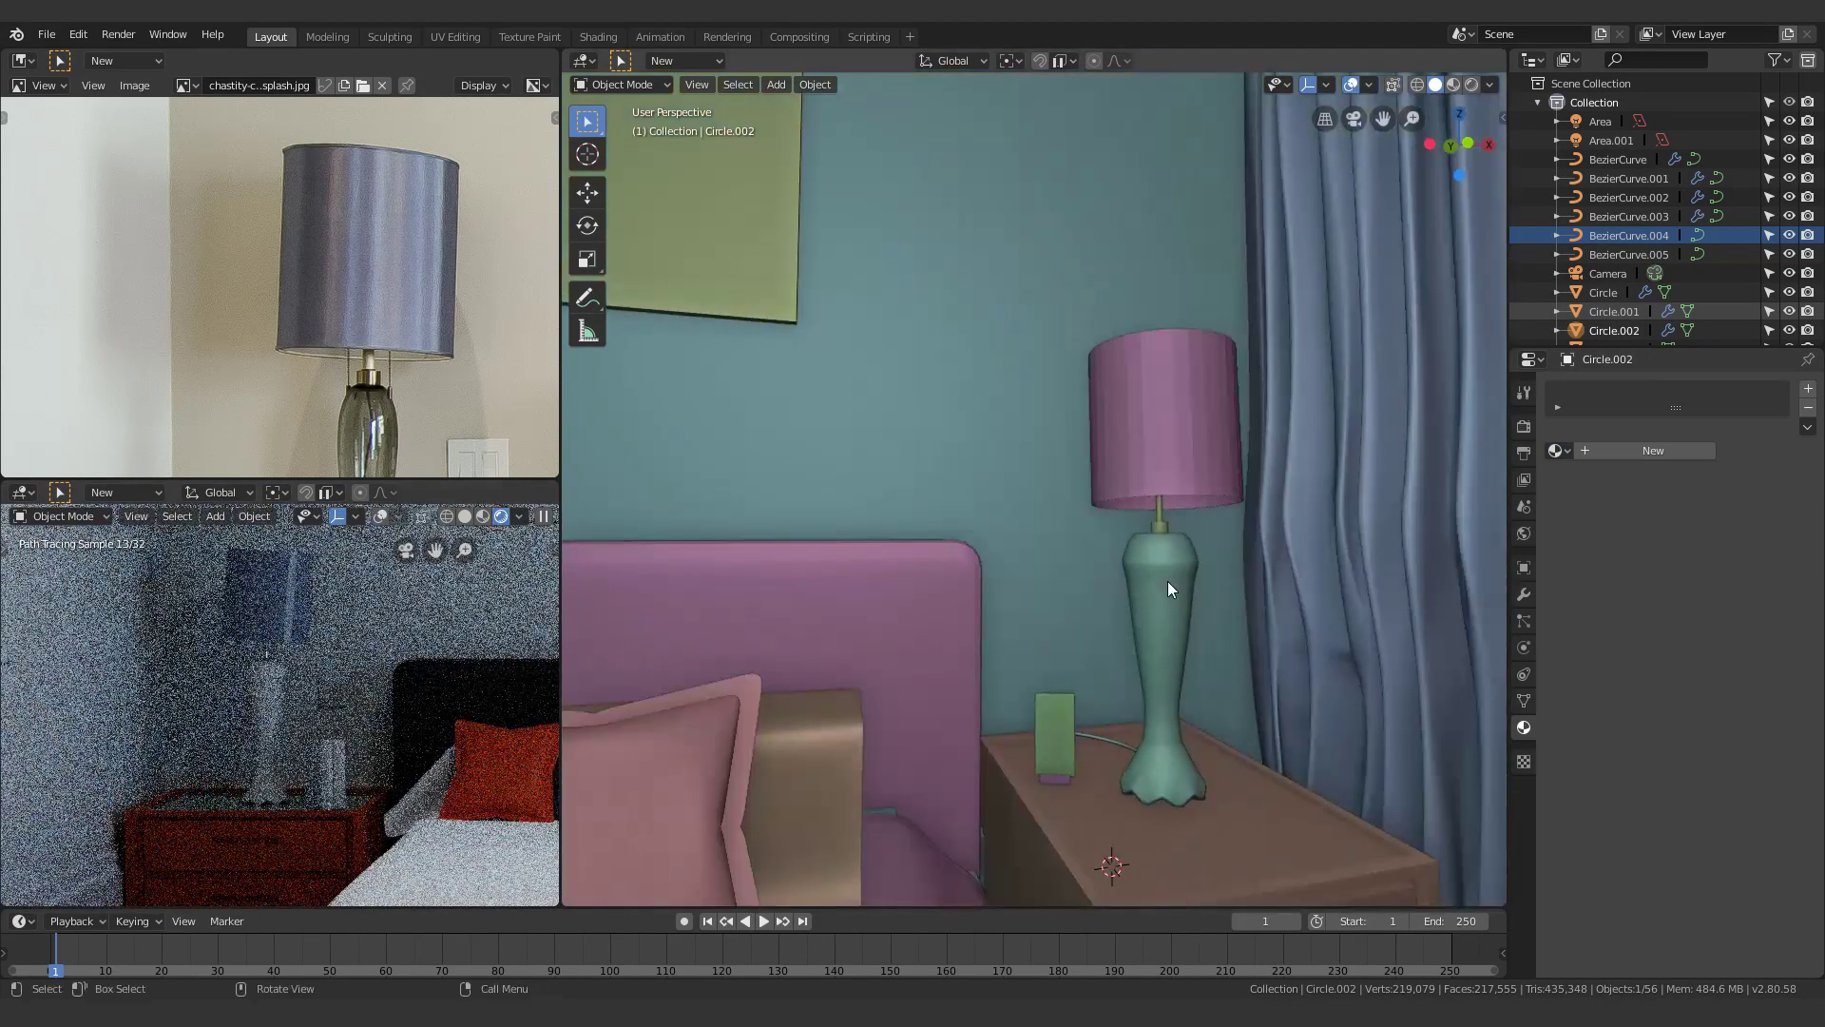
click(1590, 451)
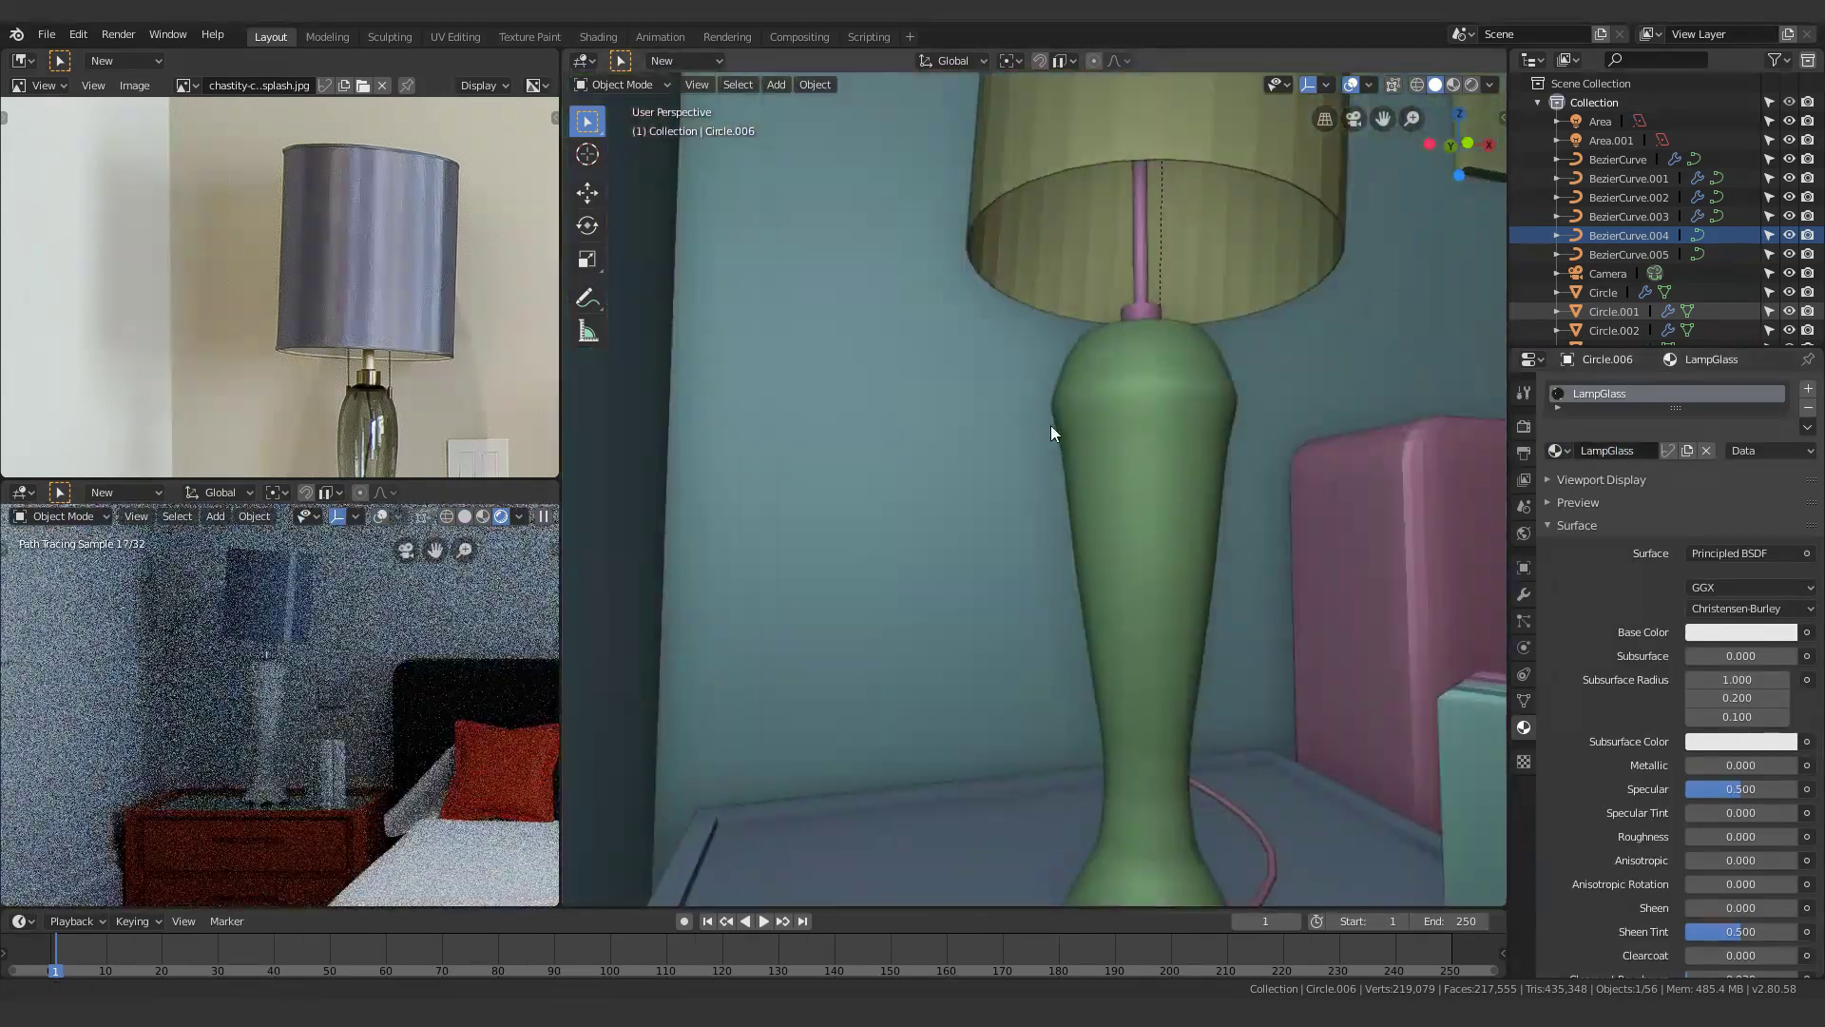
Apply the existing LampGlass material to the glass body of the lamp beside the books
click(1051, 425)
click(1557, 451)
key(Return)
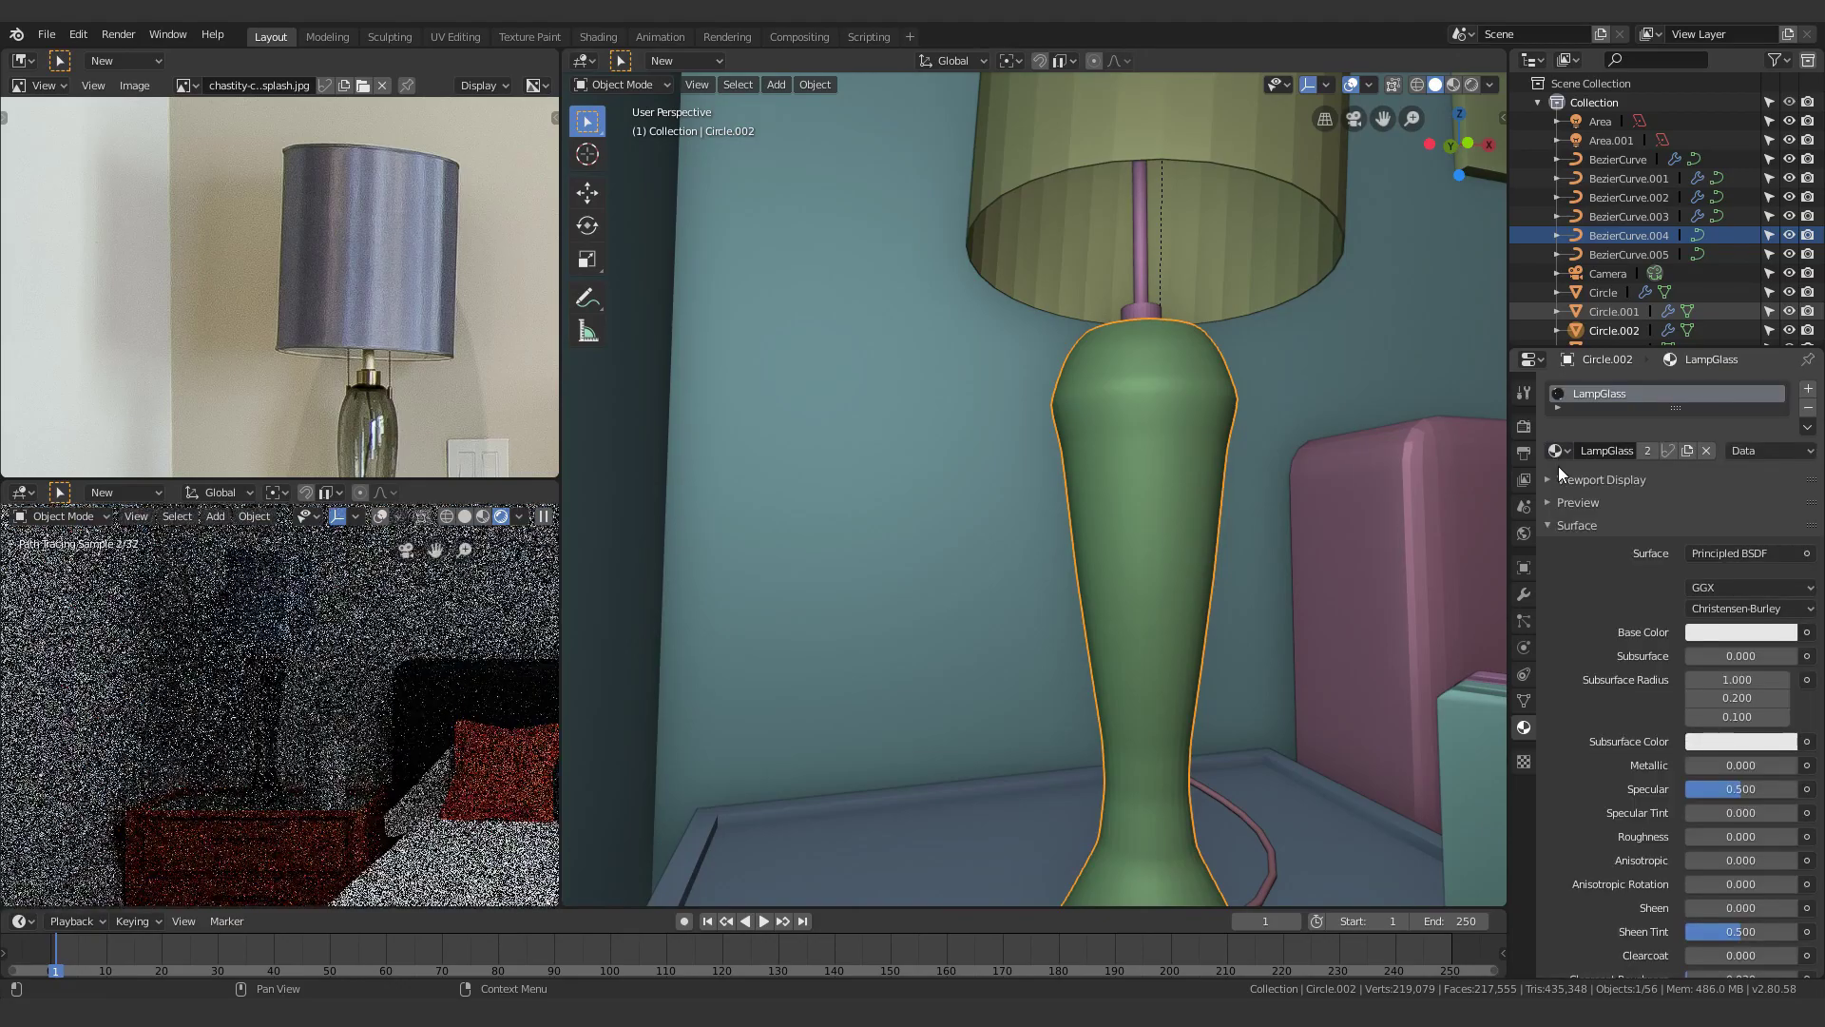
Give the book nearer the lamp a material named Book1 with roughness 1.000 and a dark crimson base color
click(789, 601)
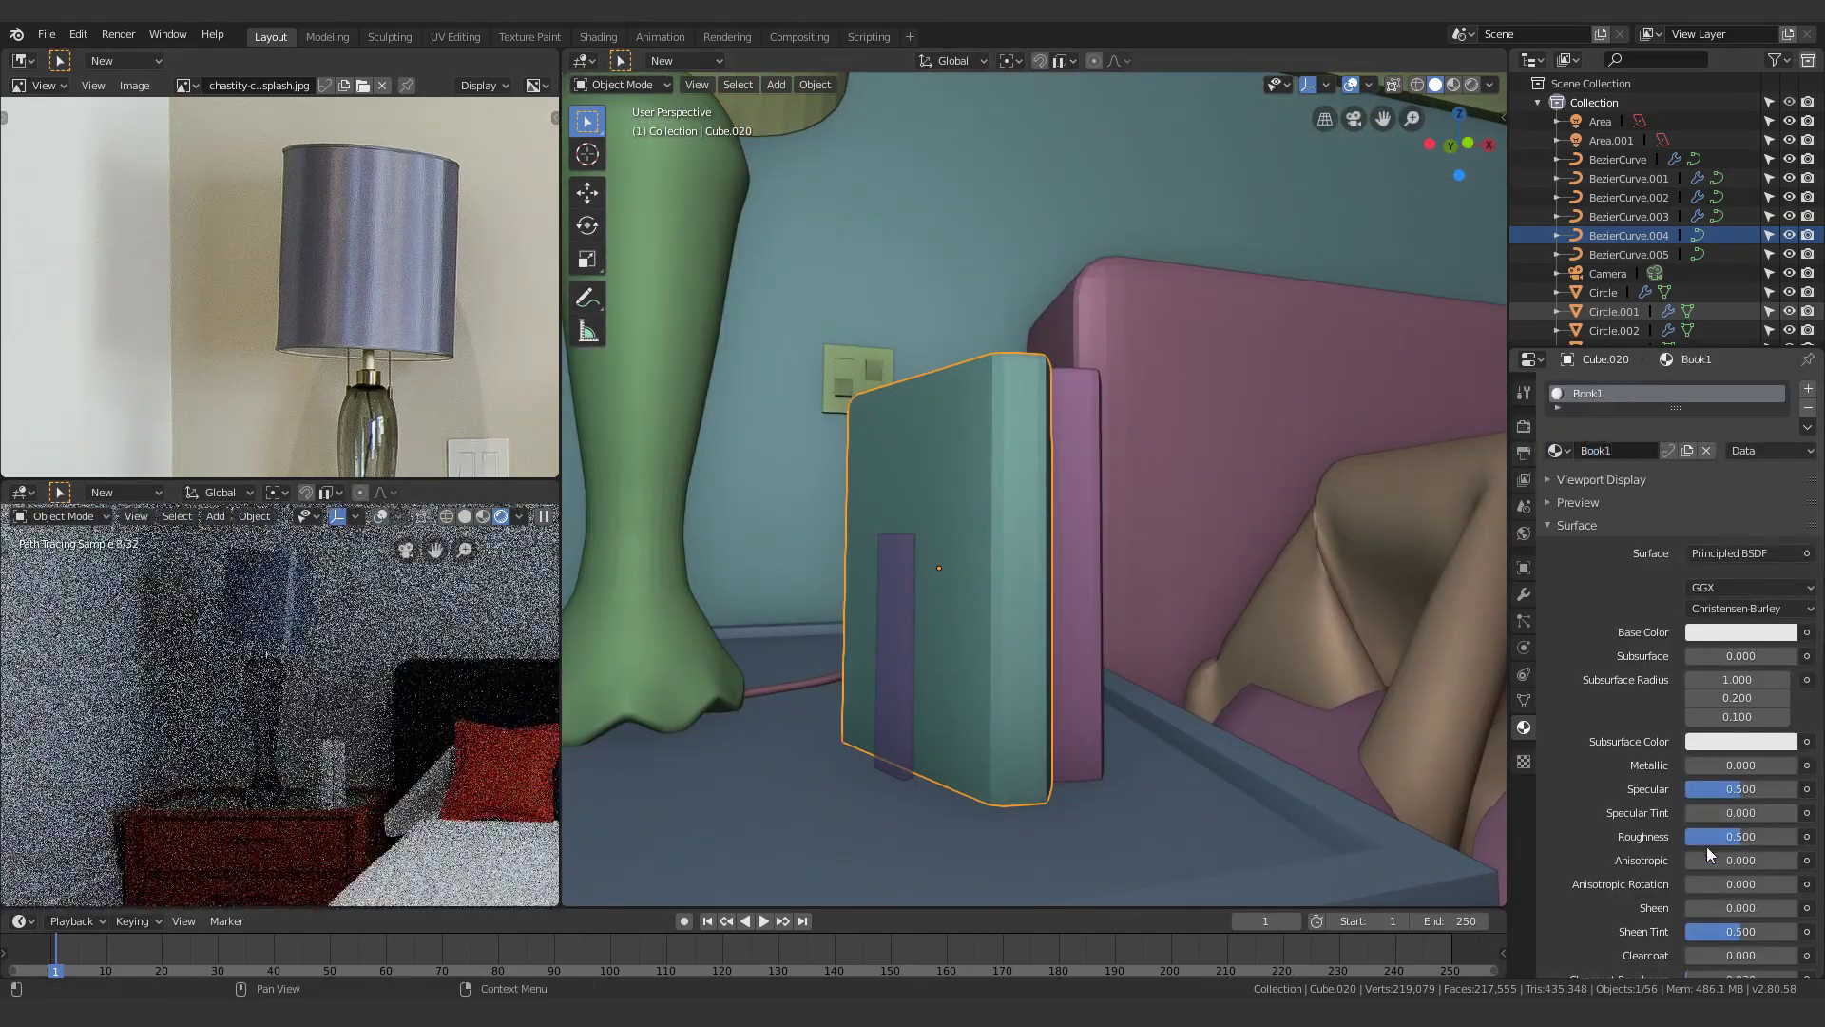
click(1740, 632)
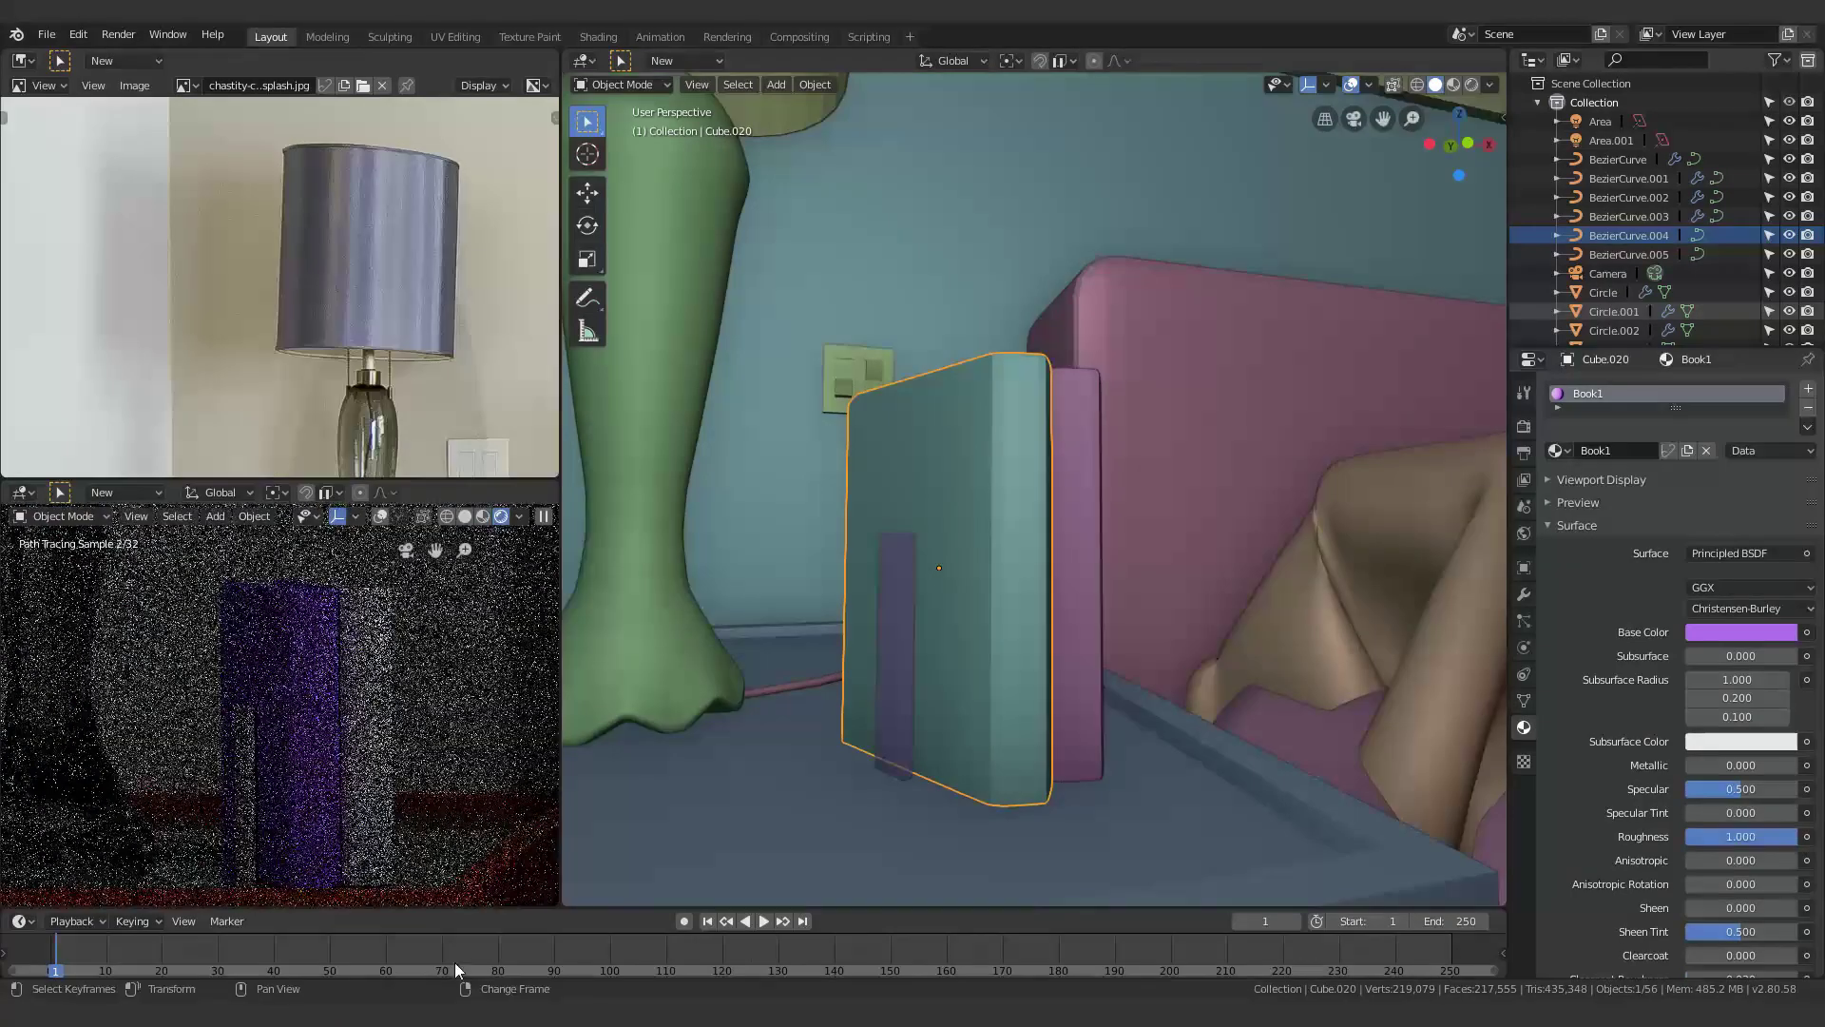
click(1740, 632)
drag(1783, 418, 1786, 439)
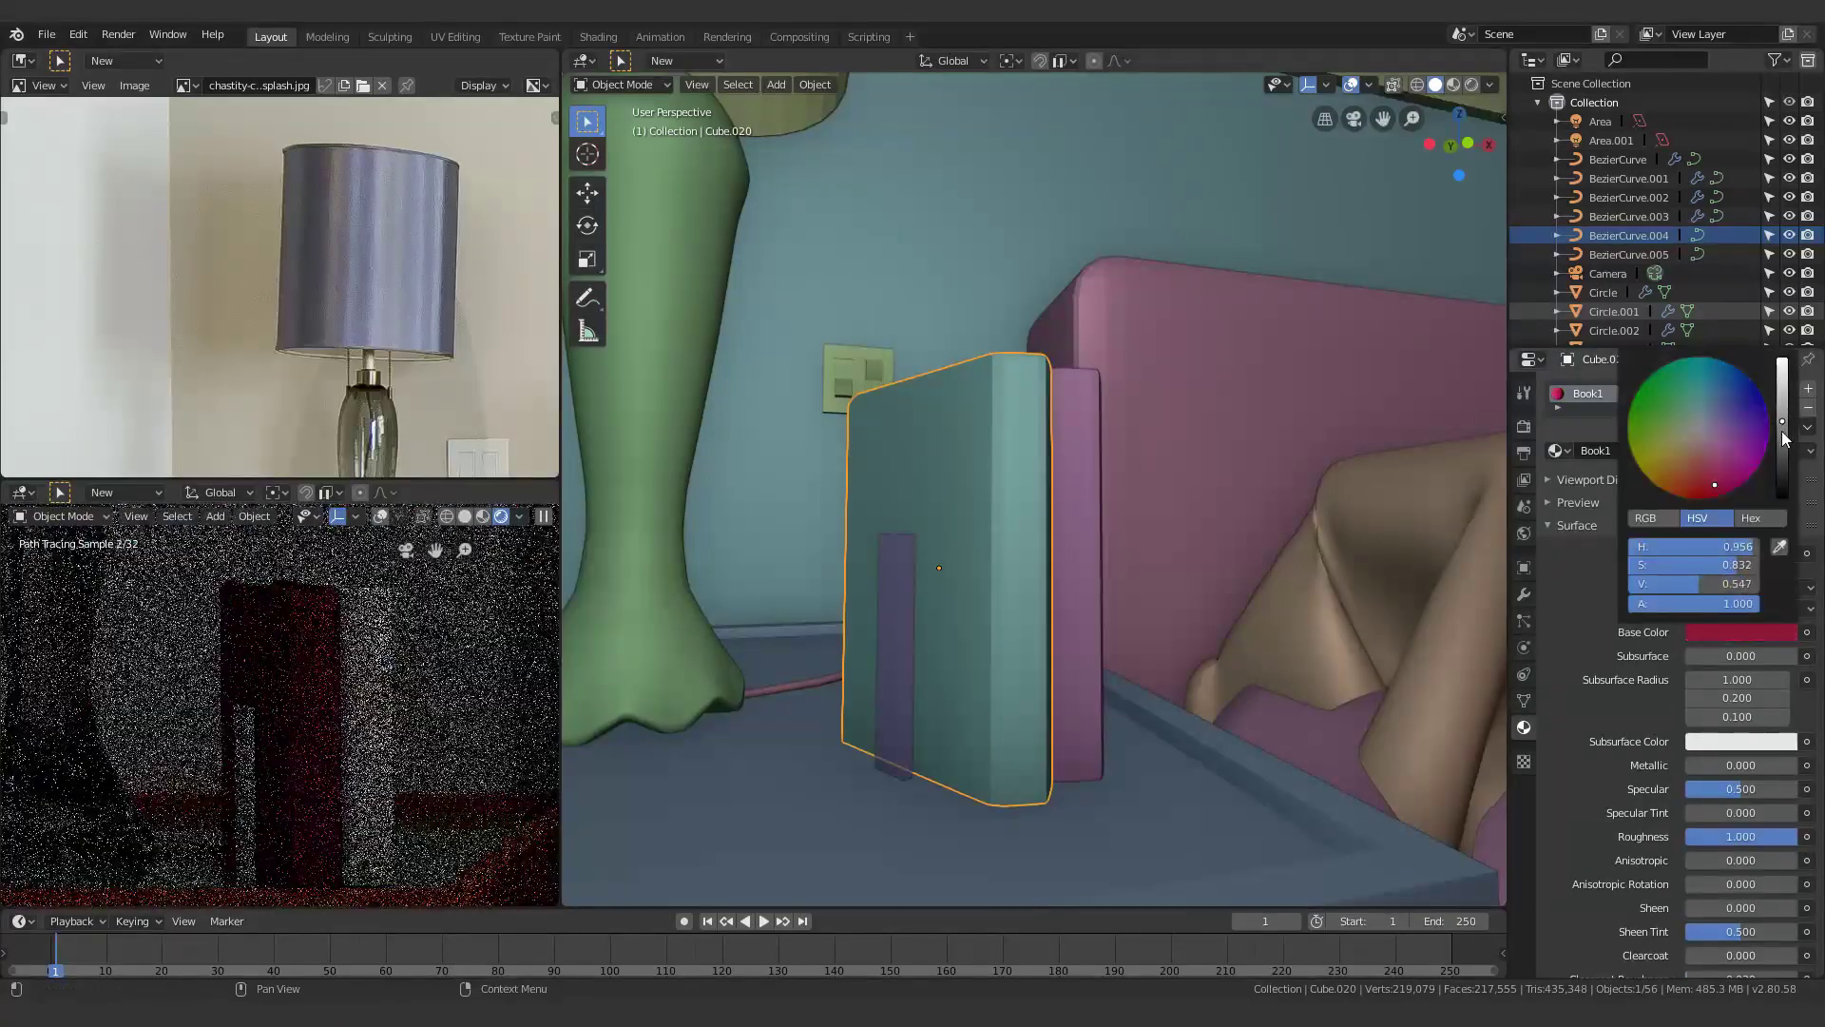
Add a second material named BookPage? to that book and assign it to the page faces between the covers
key(Tab)
middle_drag(636, 627, 618, 673)
shift+middle_drag(824, 757, 953, 609)
alt+click(870, 755)
alt+shift+click(881, 741)
middle_drag(884, 741, 887, 680)
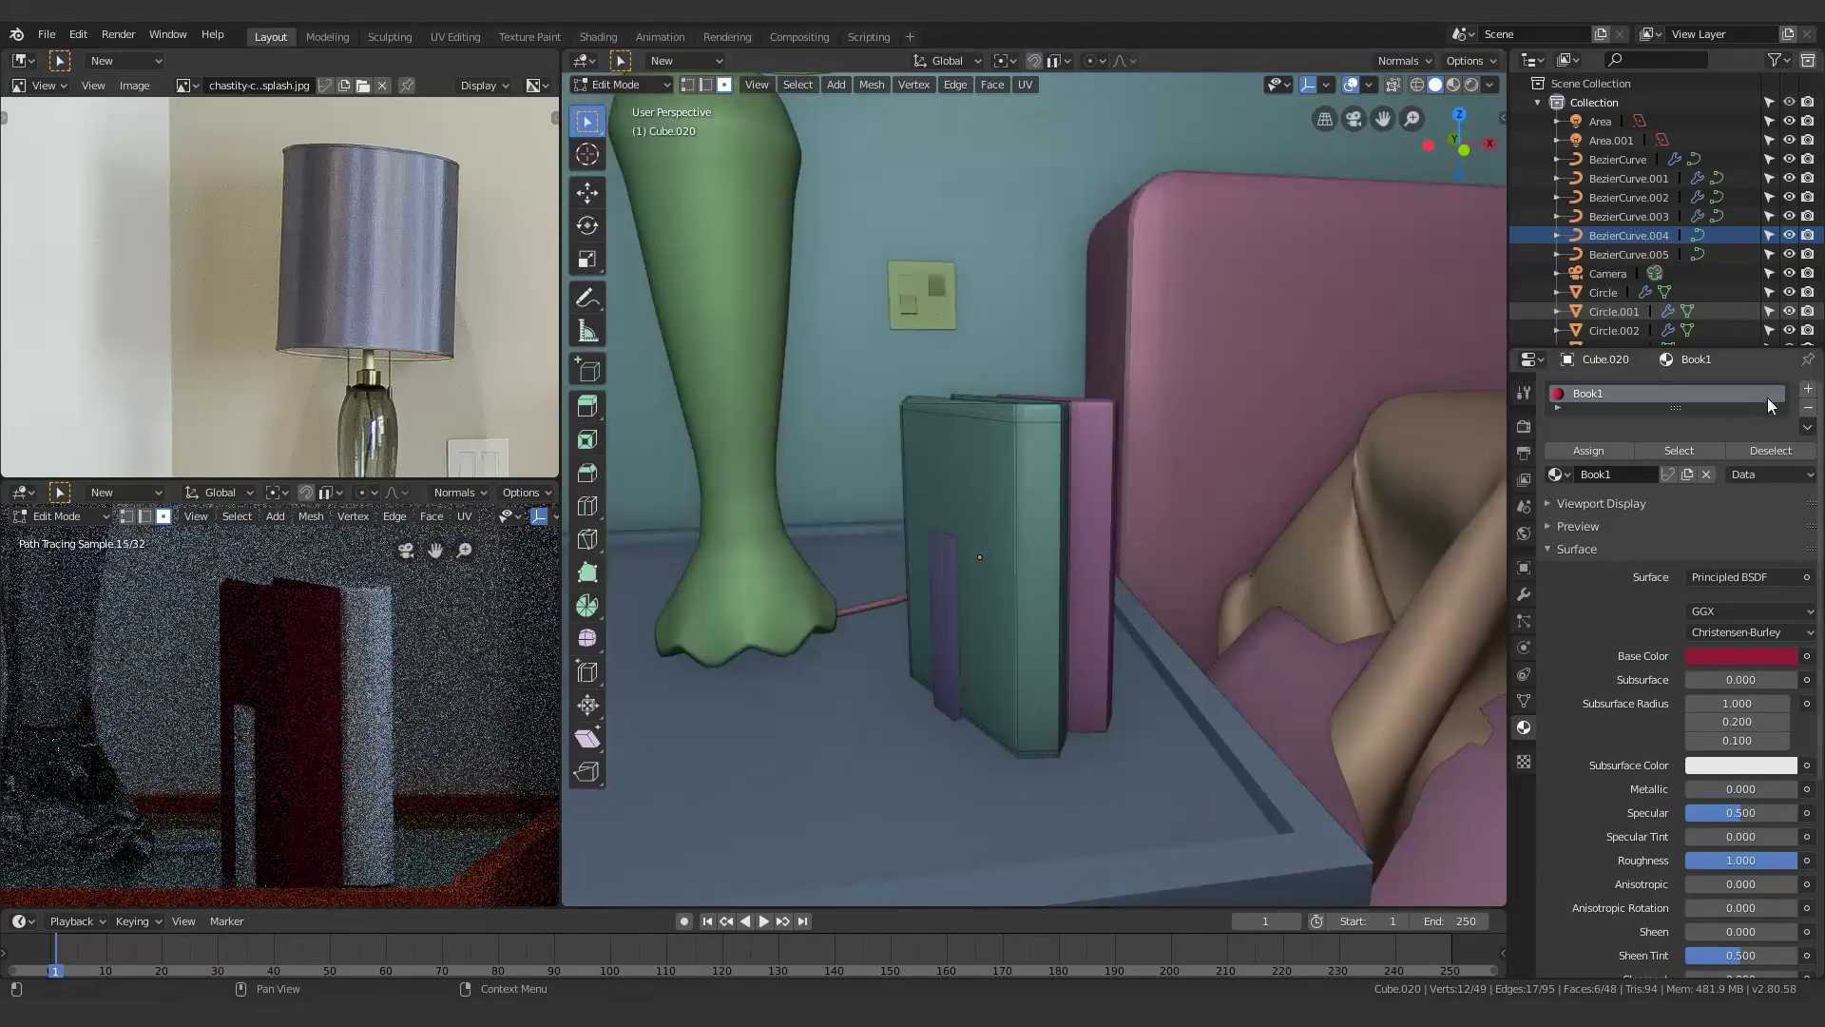
click(1808, 389)
click(1601, 518)
text(BookPage?)
click(1599, 495)
key(Tab)
Replace the book nearer the bed with a duplicate of the textured book, moved along the X axis
click(1091, 570)
middle_drag(1027, 537, 1031, 583)
key(x)
click(942, 724)
key(shift+d)
right_click(751, 705)
key(g)
key(x)
click(816, 702)
Change the Book1 cover material's base color to a dark muted purple
click(1607, 394)
click(1736, 674)
click(1734, 673)
drag(1702, 504, 1725, 477)
Replace the book nearer the bed with an in-place duplicate that has its own copy of the Book1 material
middle_drag(1027, 589, 1154, 464)
scroll(1154, 464, up, 3)
key(shift+d)
right_click(1063, 453)
key(x)
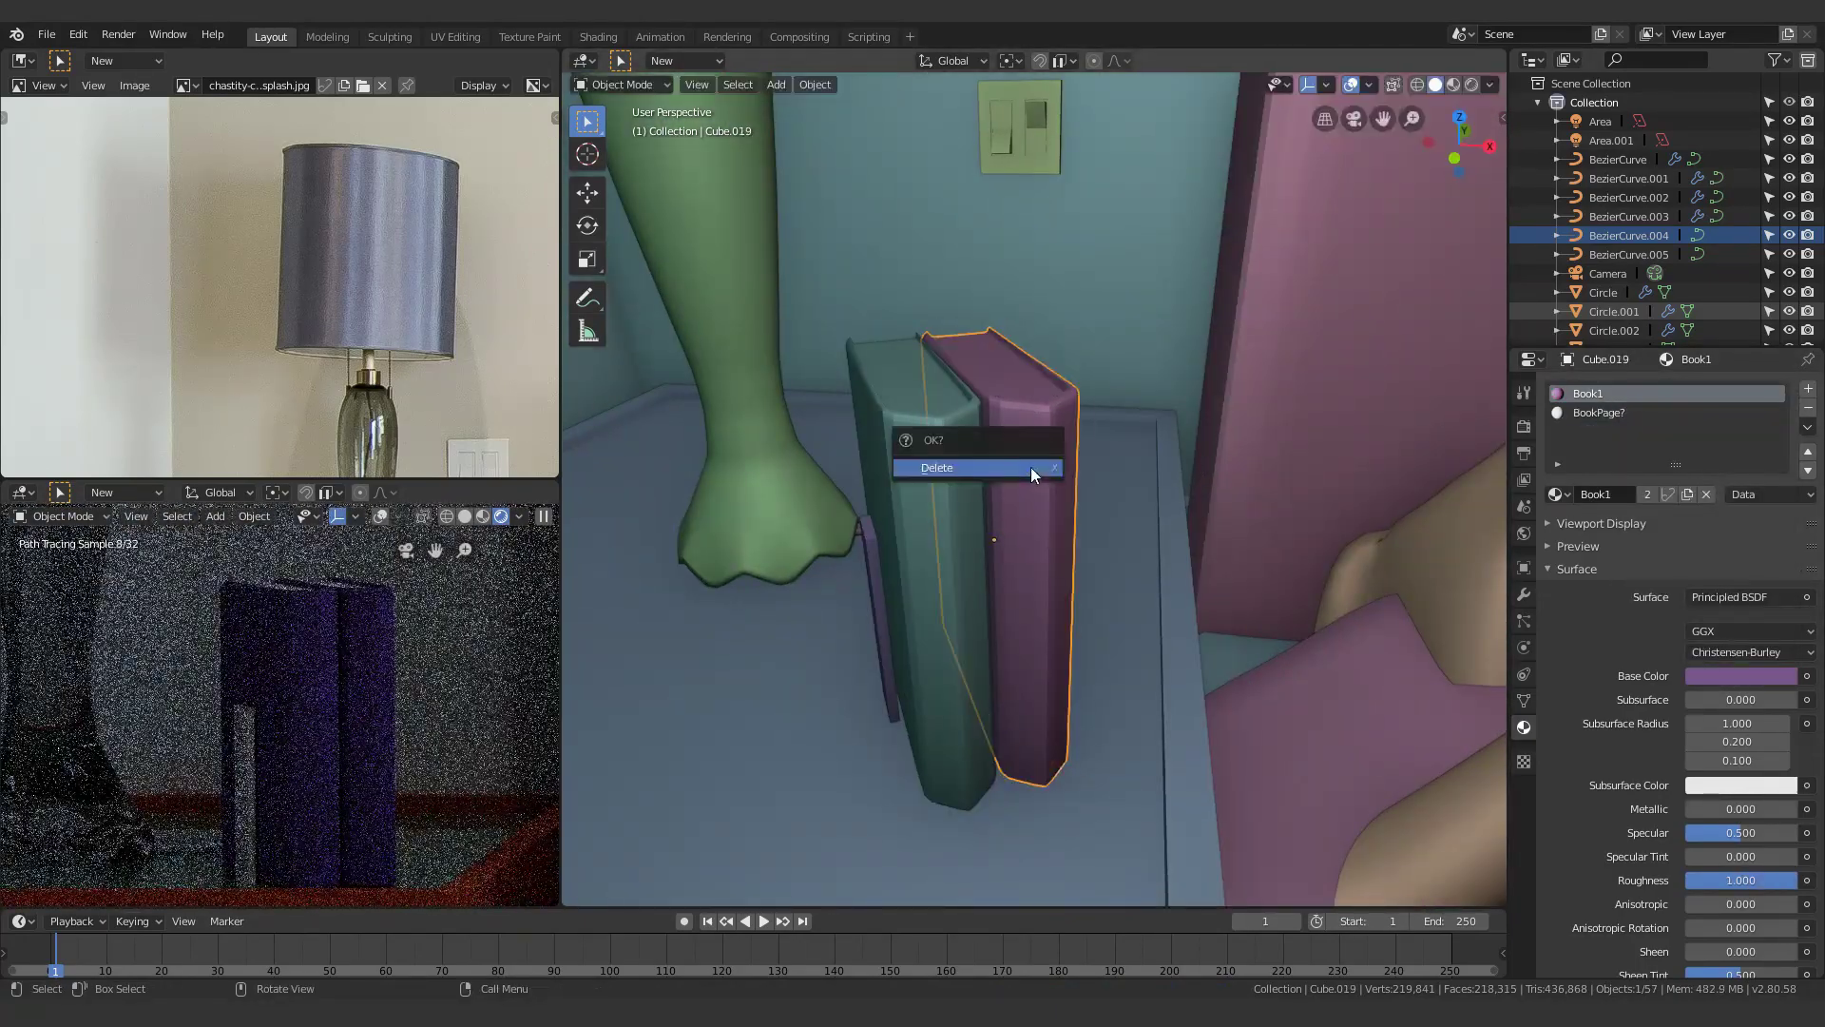
click(1030, 466)
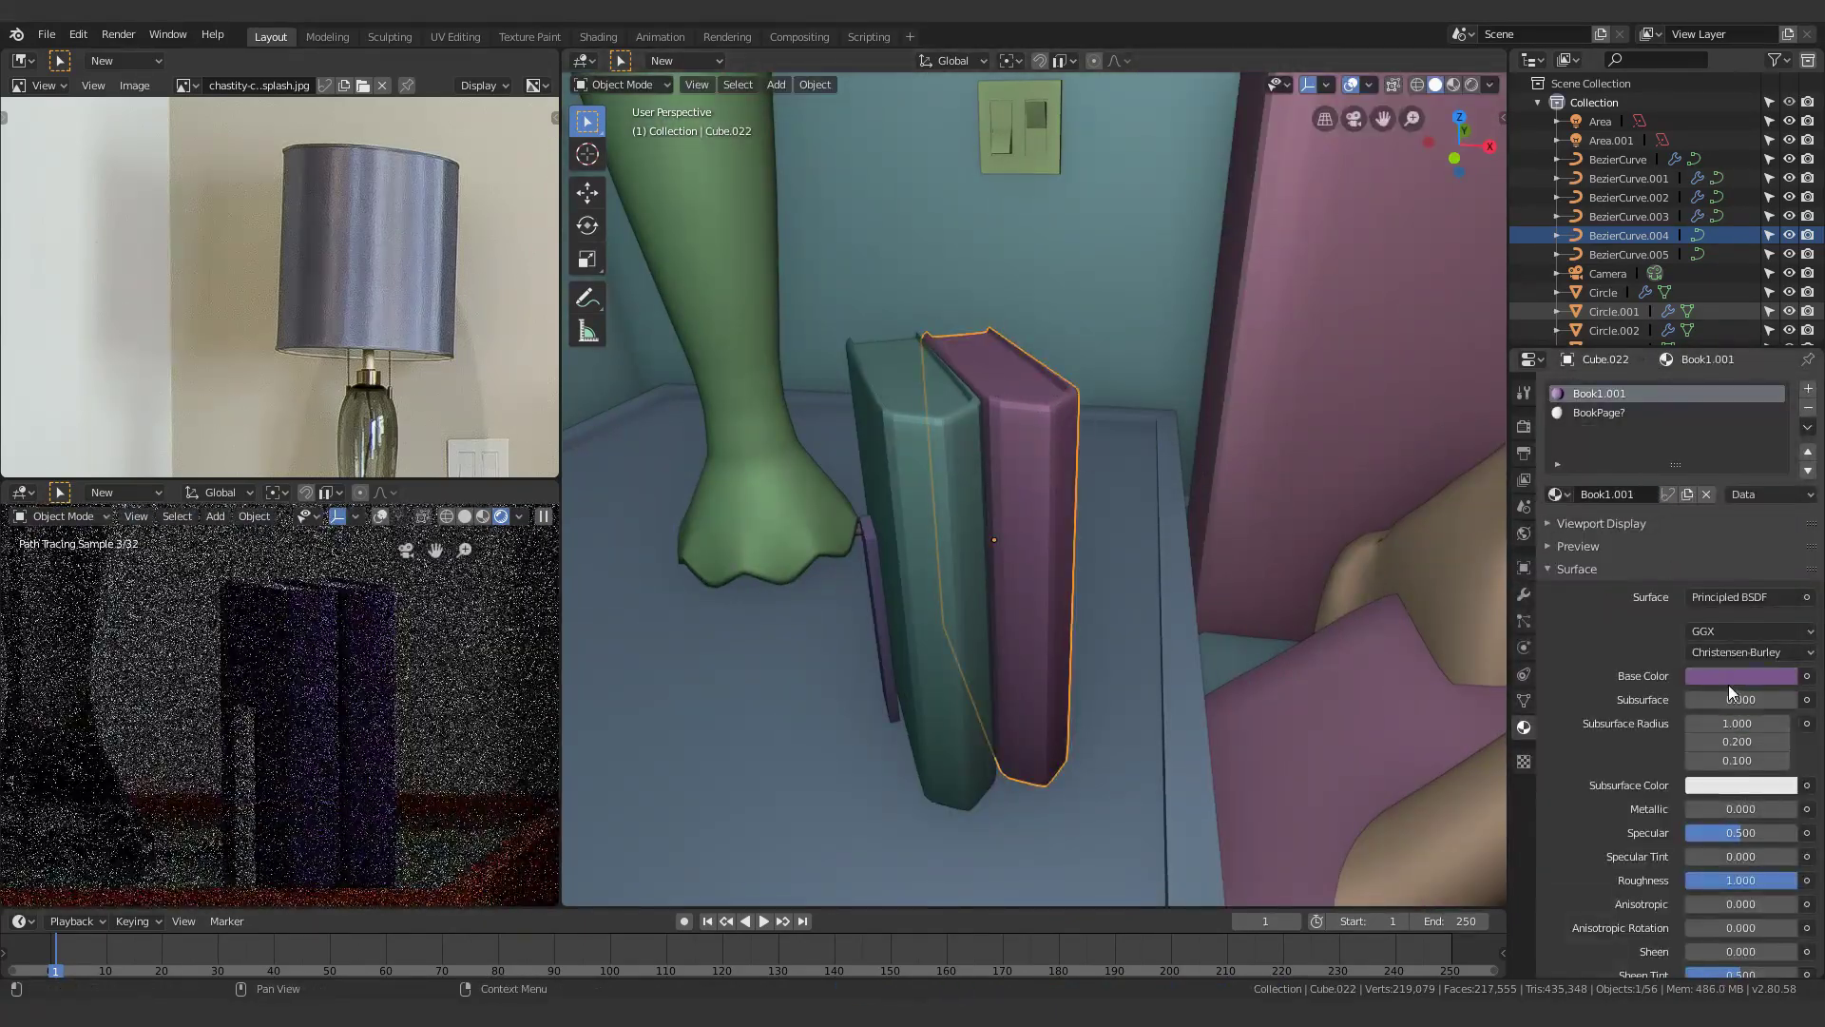
Lighten the Book1 base color of the book nearer the lamp to a purple with HSV value about 0.72
click(1740, 675)
click(881, 485)
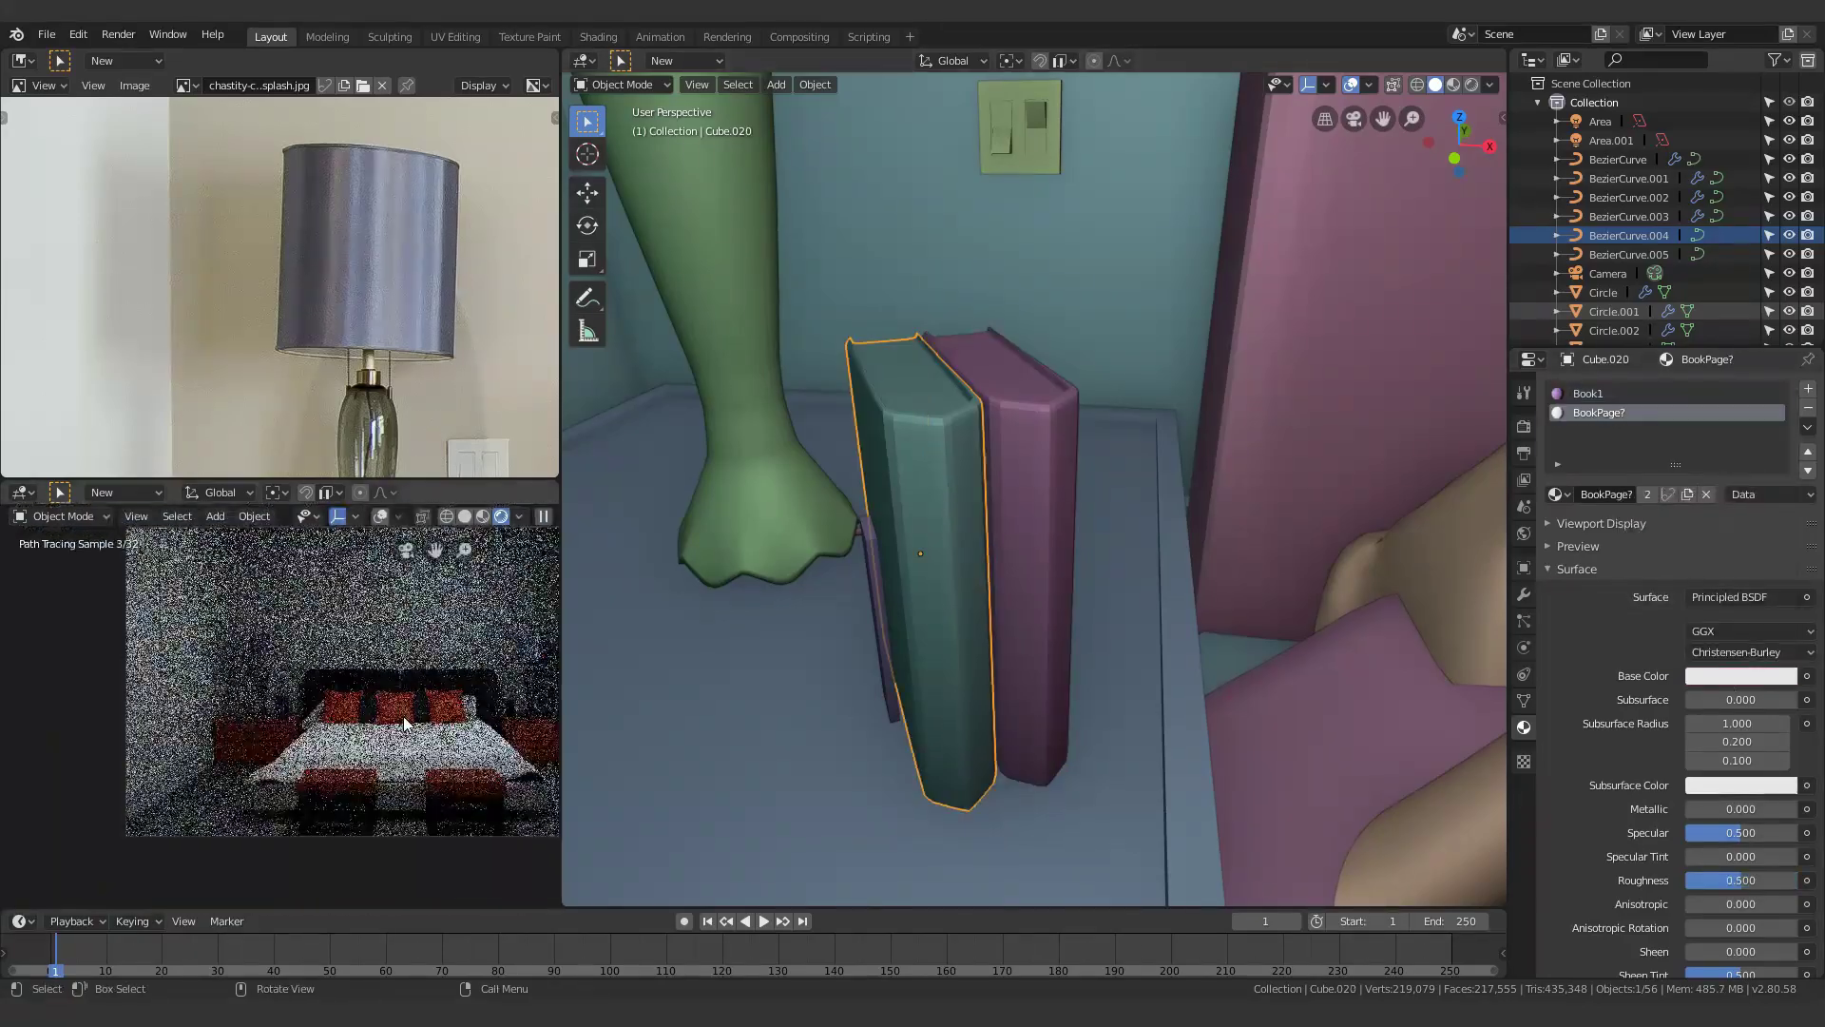
click(1587, 392)
click(1740, 675)
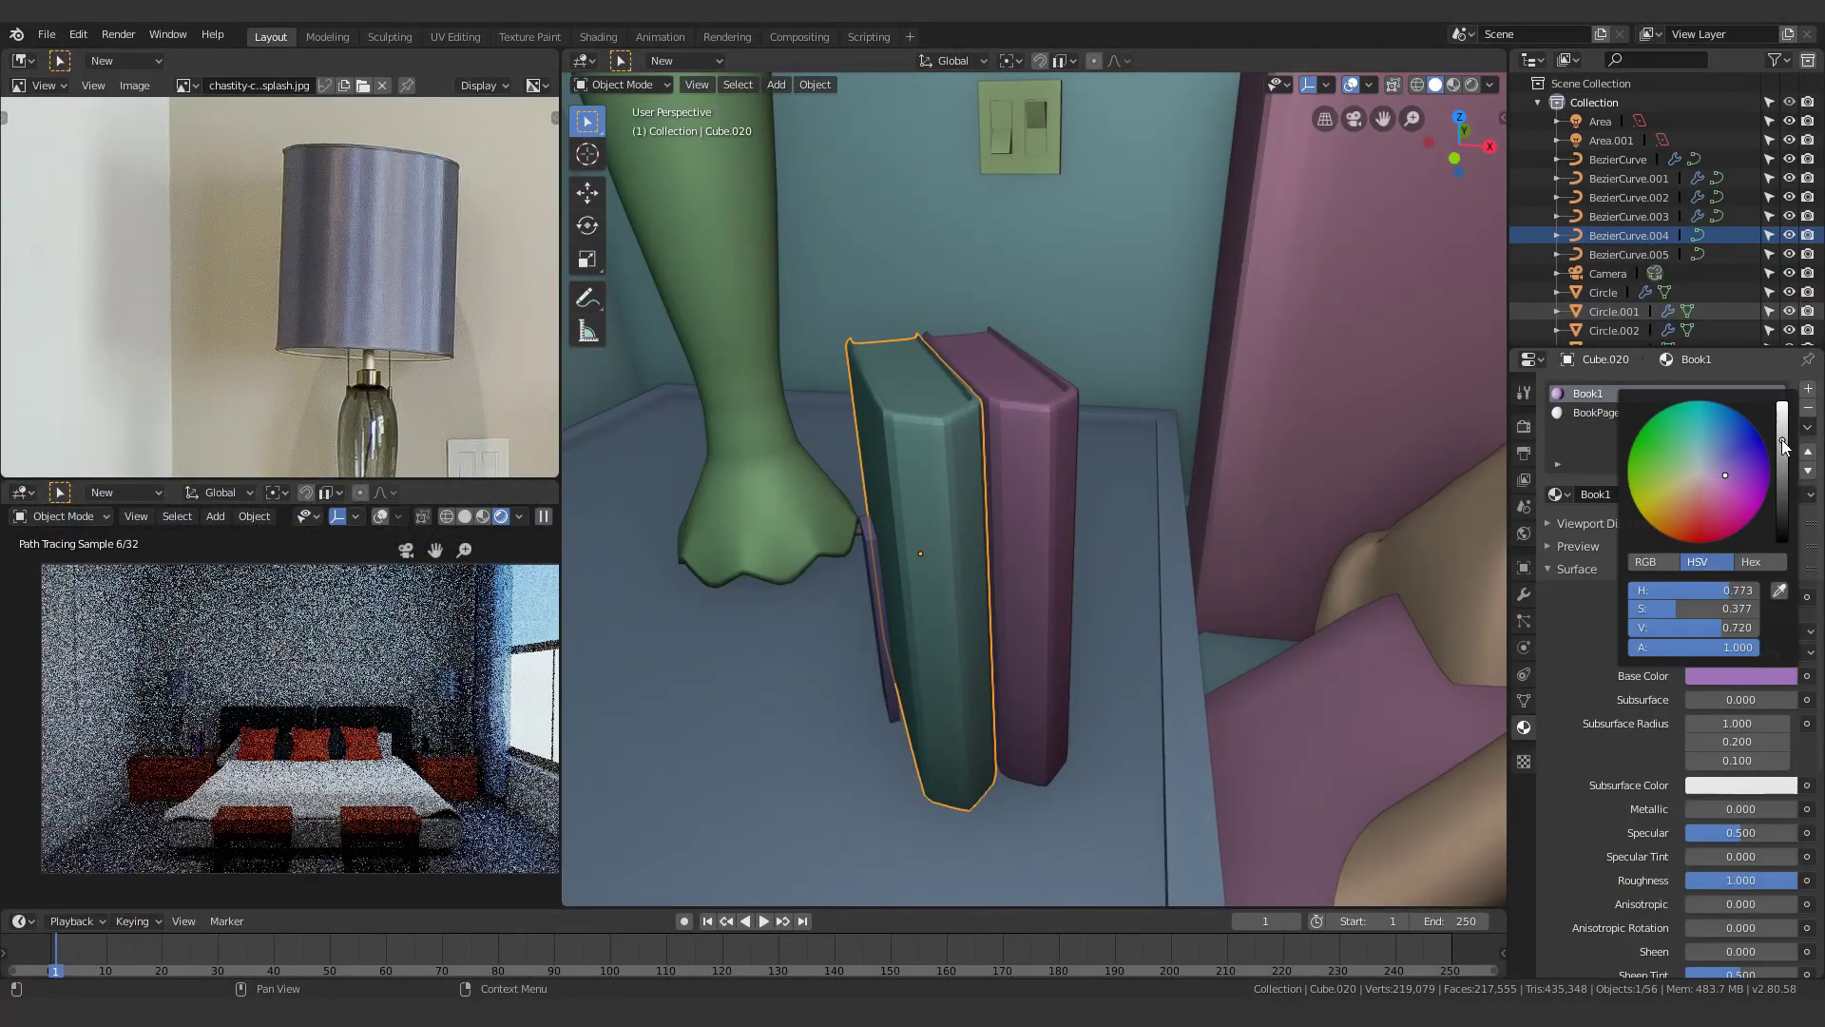
Set the cover base color of the book nearer the bed to a muted green
click(1038, 540)
click(1728, 676)
click(1689, 460)
scroll(1144, 515, down, 5)
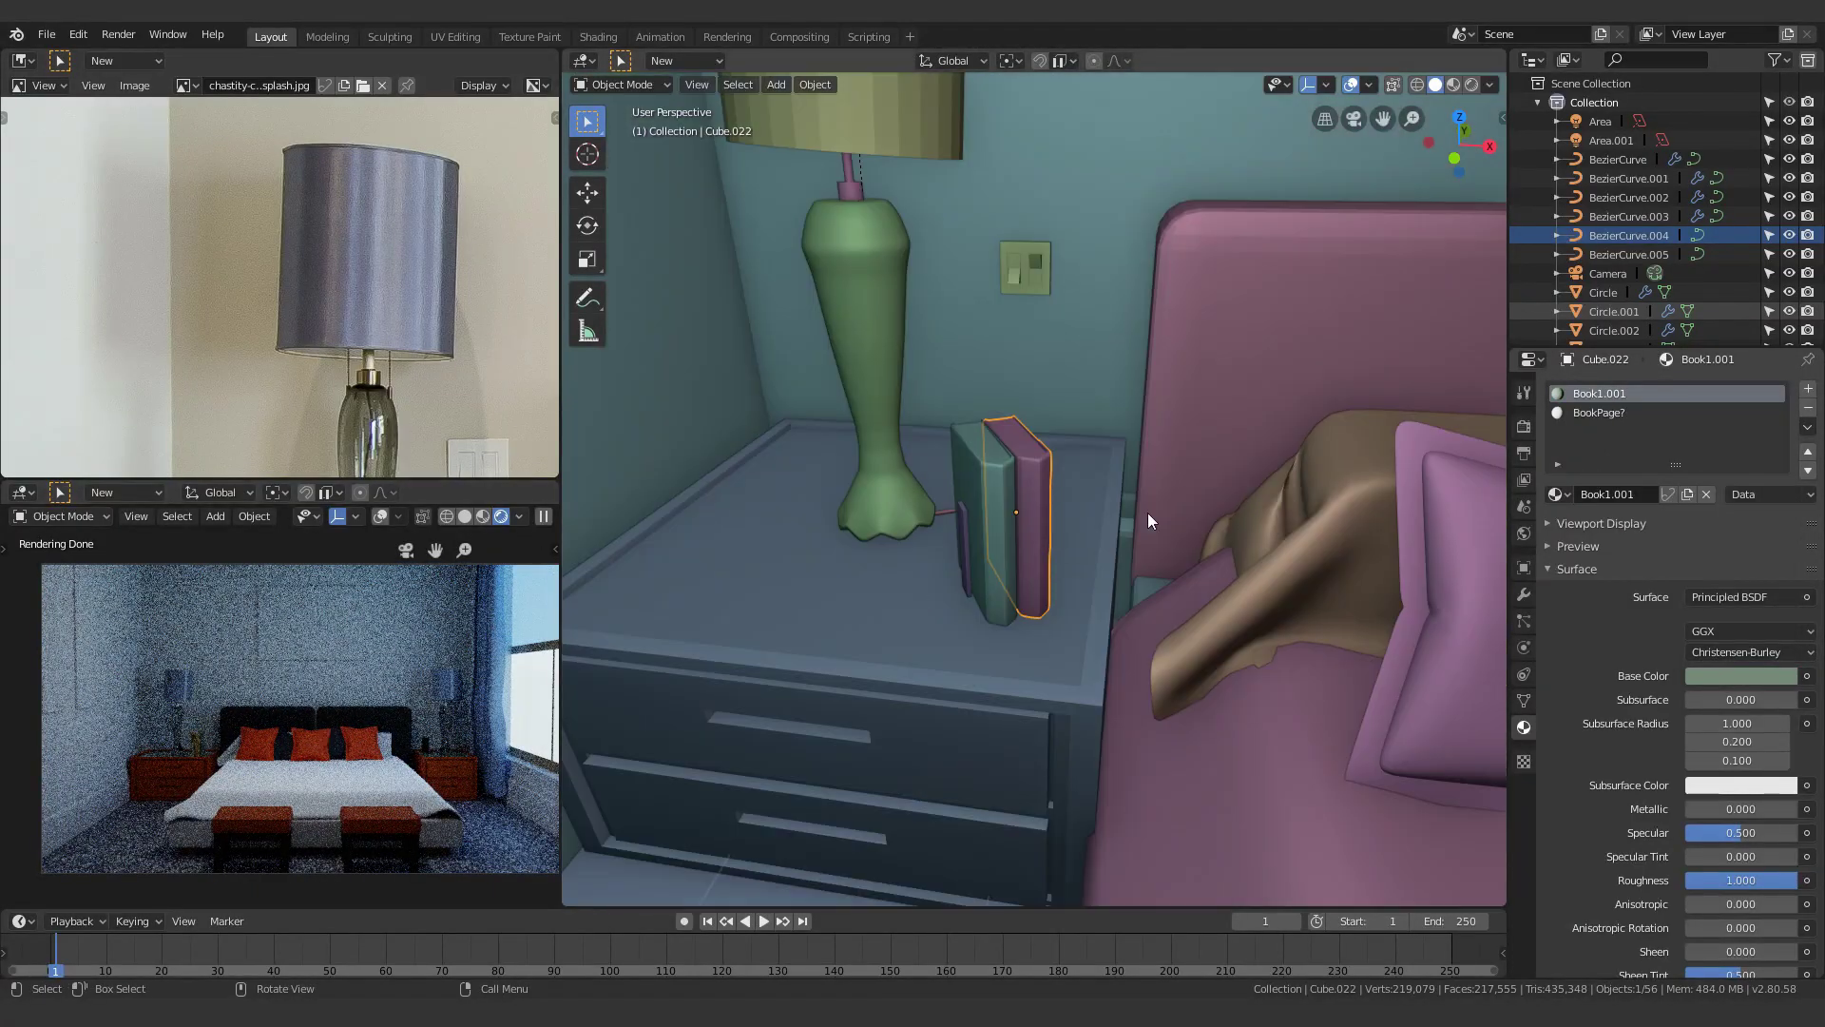
Snap the 3D cursor to the blank picture plane above the bed and delete that plane
scroll(1236, 580, down, 6)
shift+middle_drag(1209, 249, 973, 468)
click(971, 473)
mouse_move(1046, 614)
middle_down()
mouse_move(1019, 395)
mouse_move(1005, 488)
middle_up()
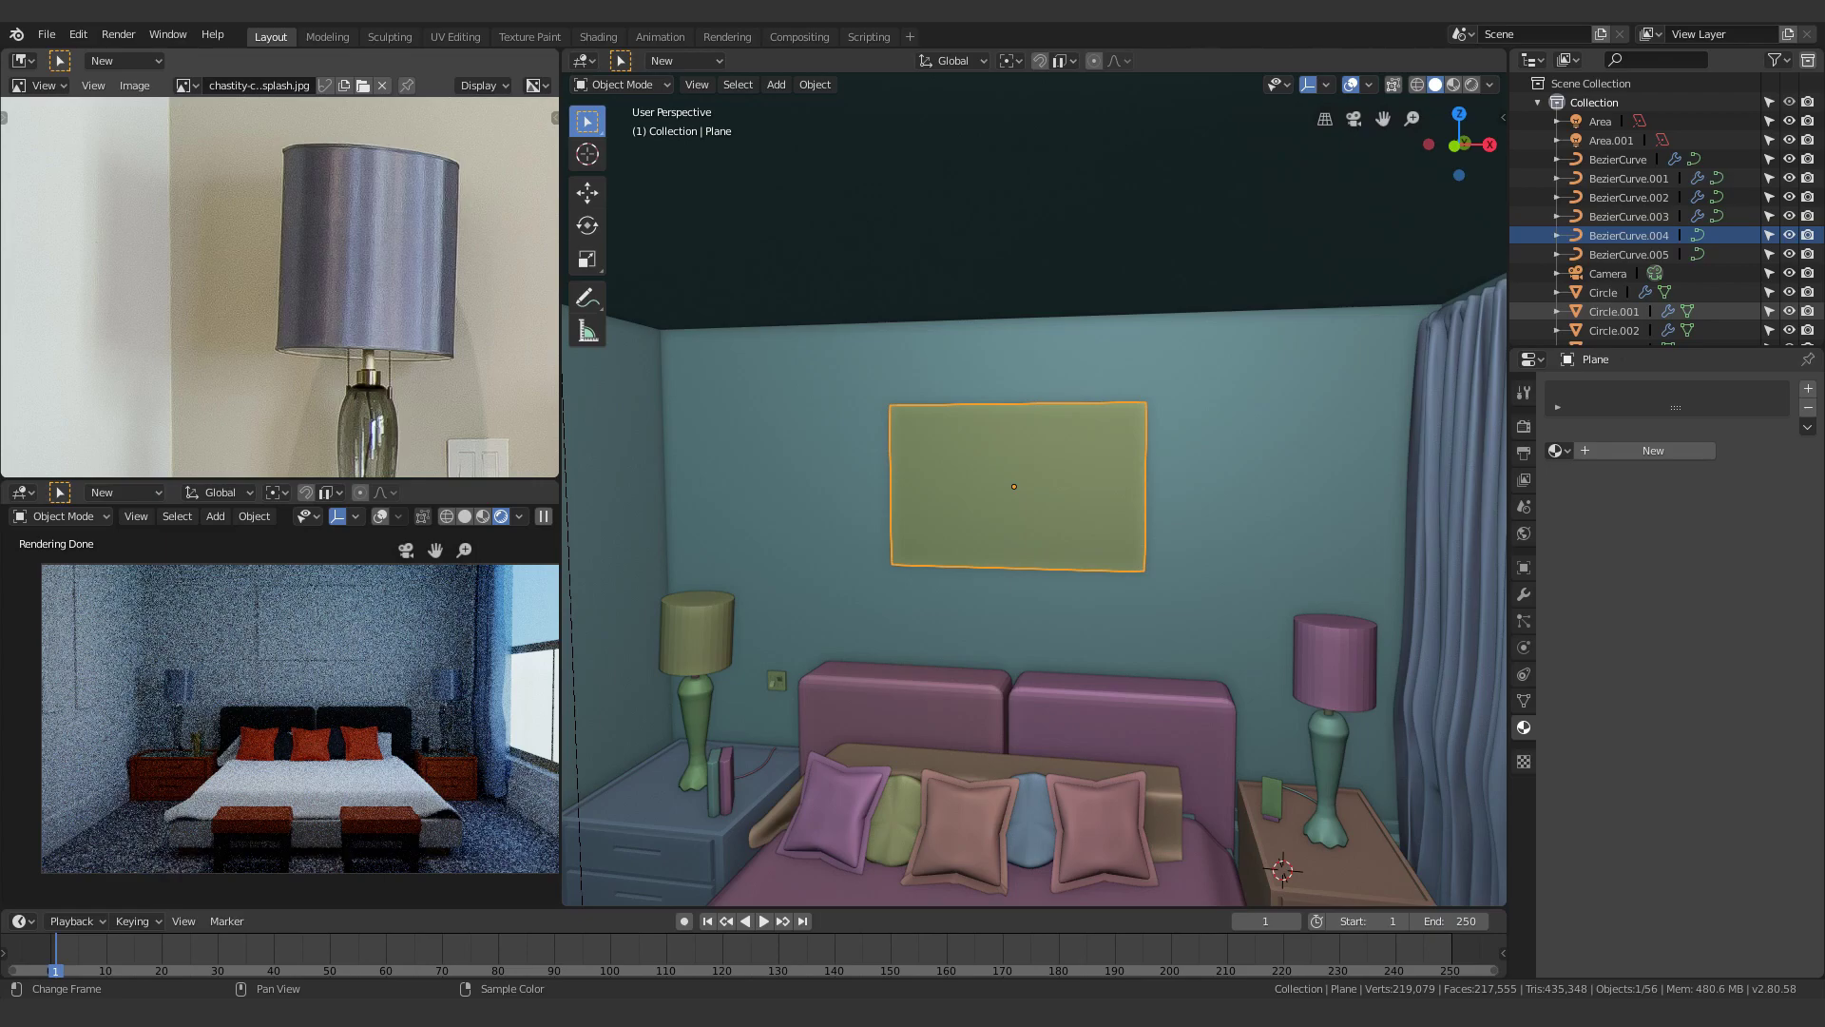
key(x)
key(shift+s)
click(1065, 631)
key(x)
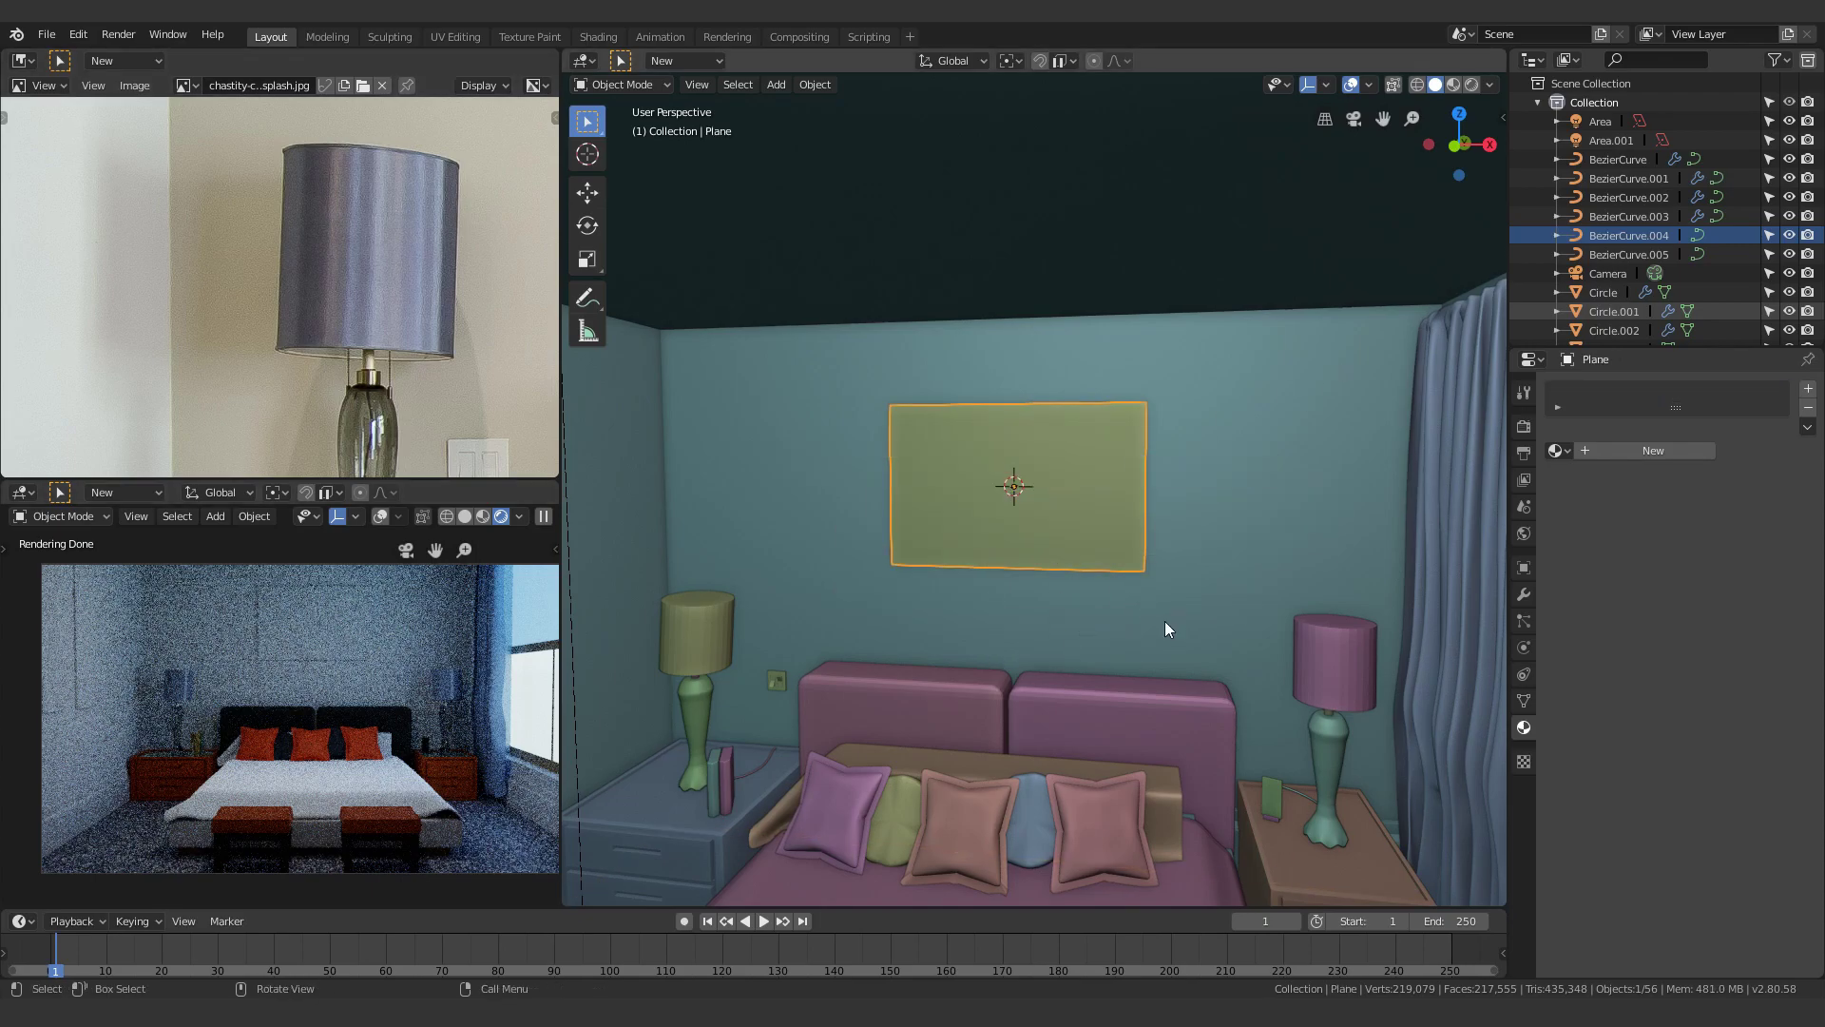
click(1050, 510)
Import the image cassi-josh-644012-unsplash as a plane at the 3D cursor above the bed
key(shift+a)
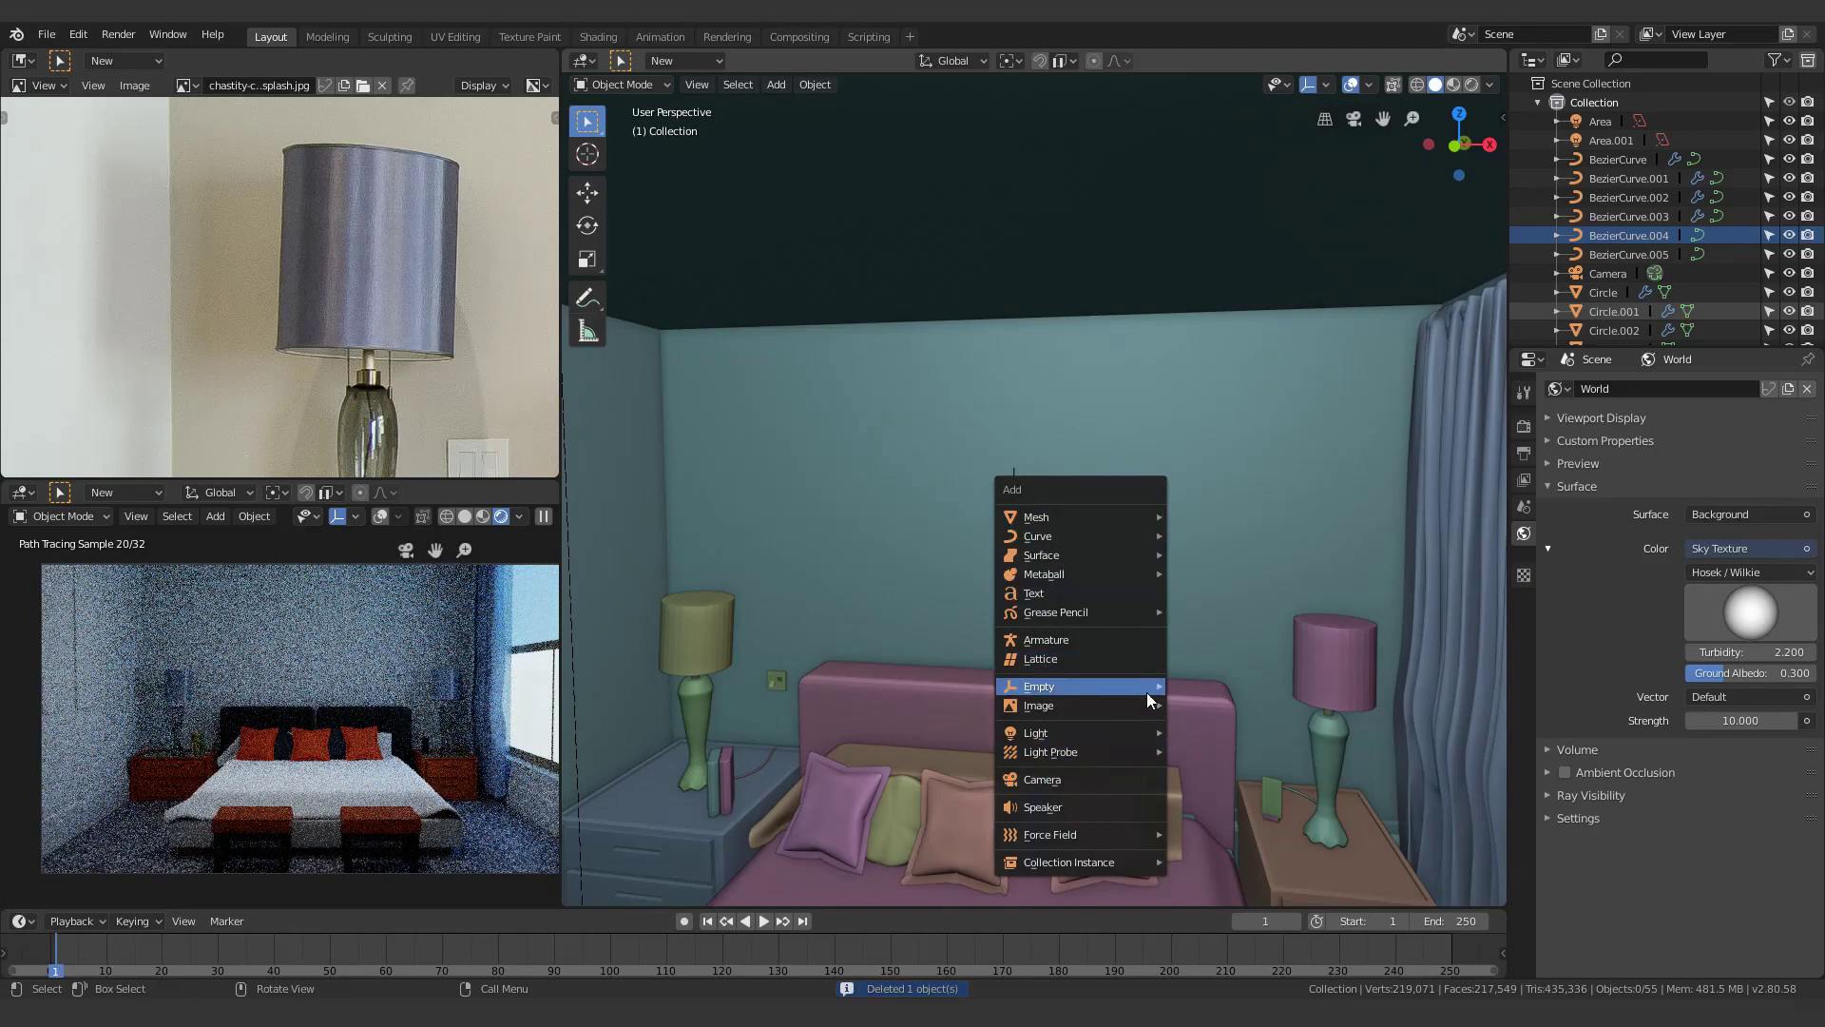
mouse_move(1103, 706)
click(1226, 744)
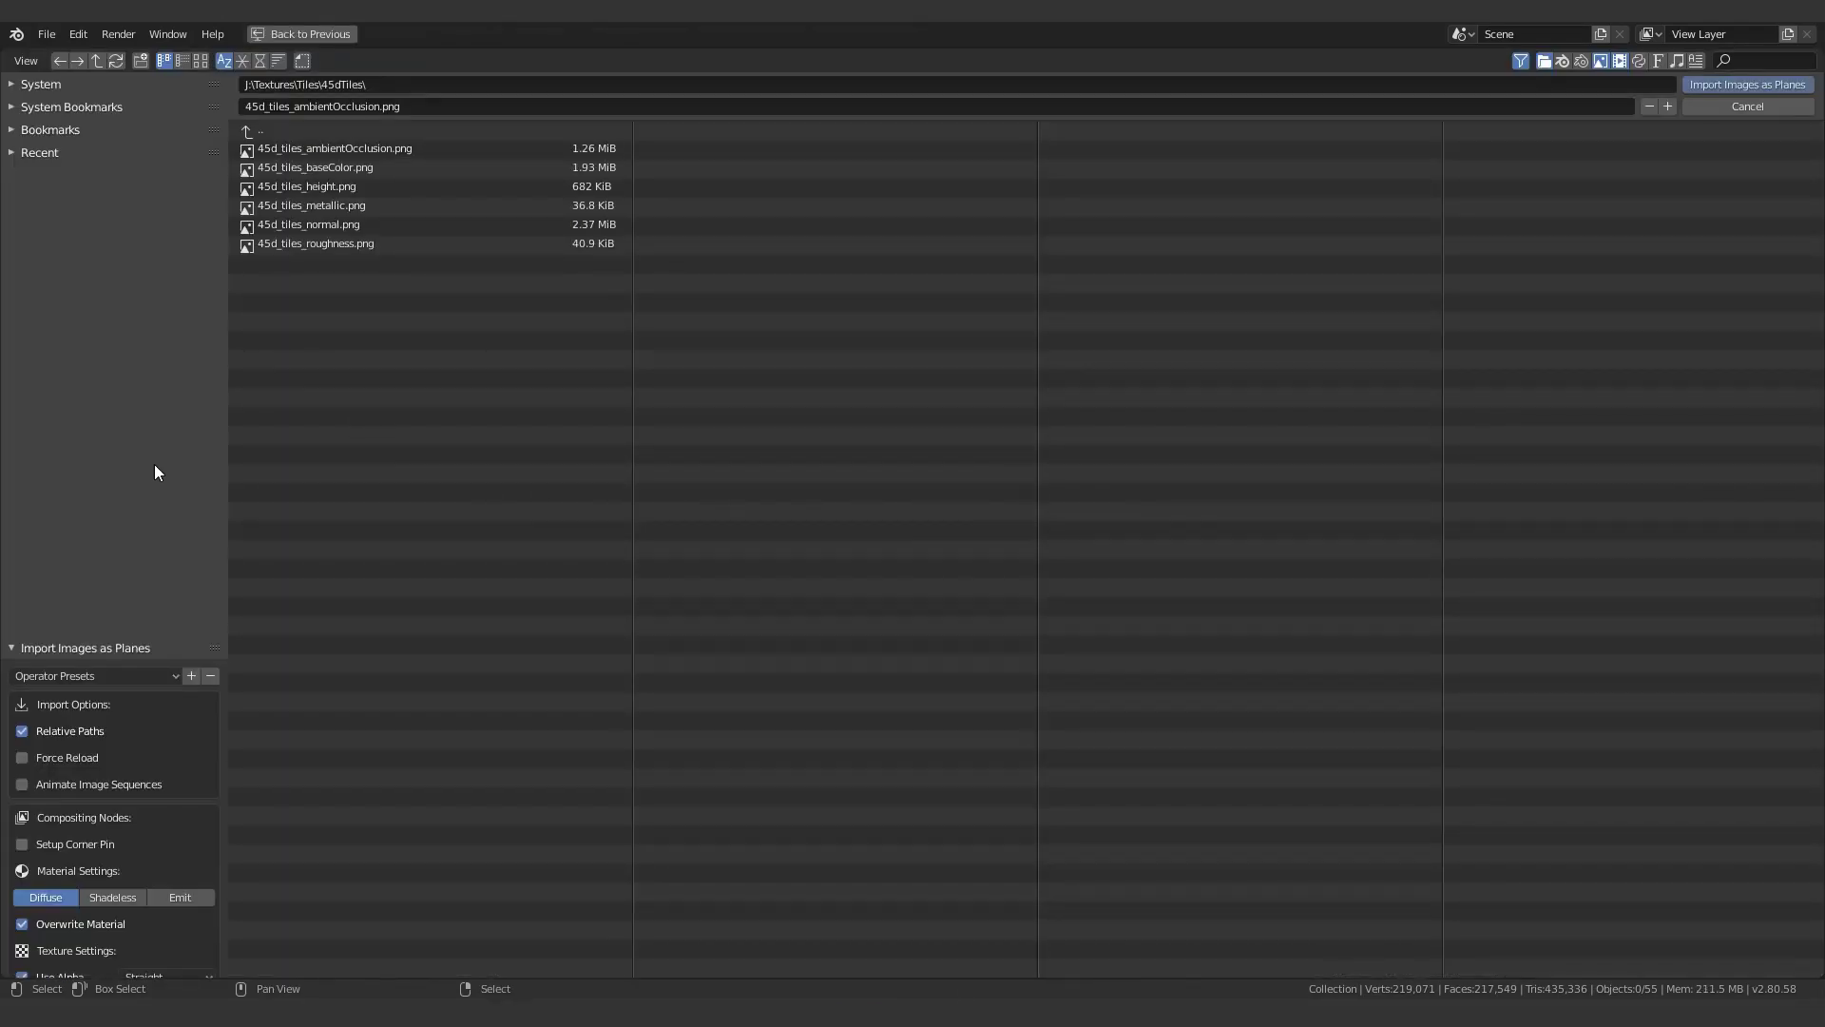
click(282, 133)
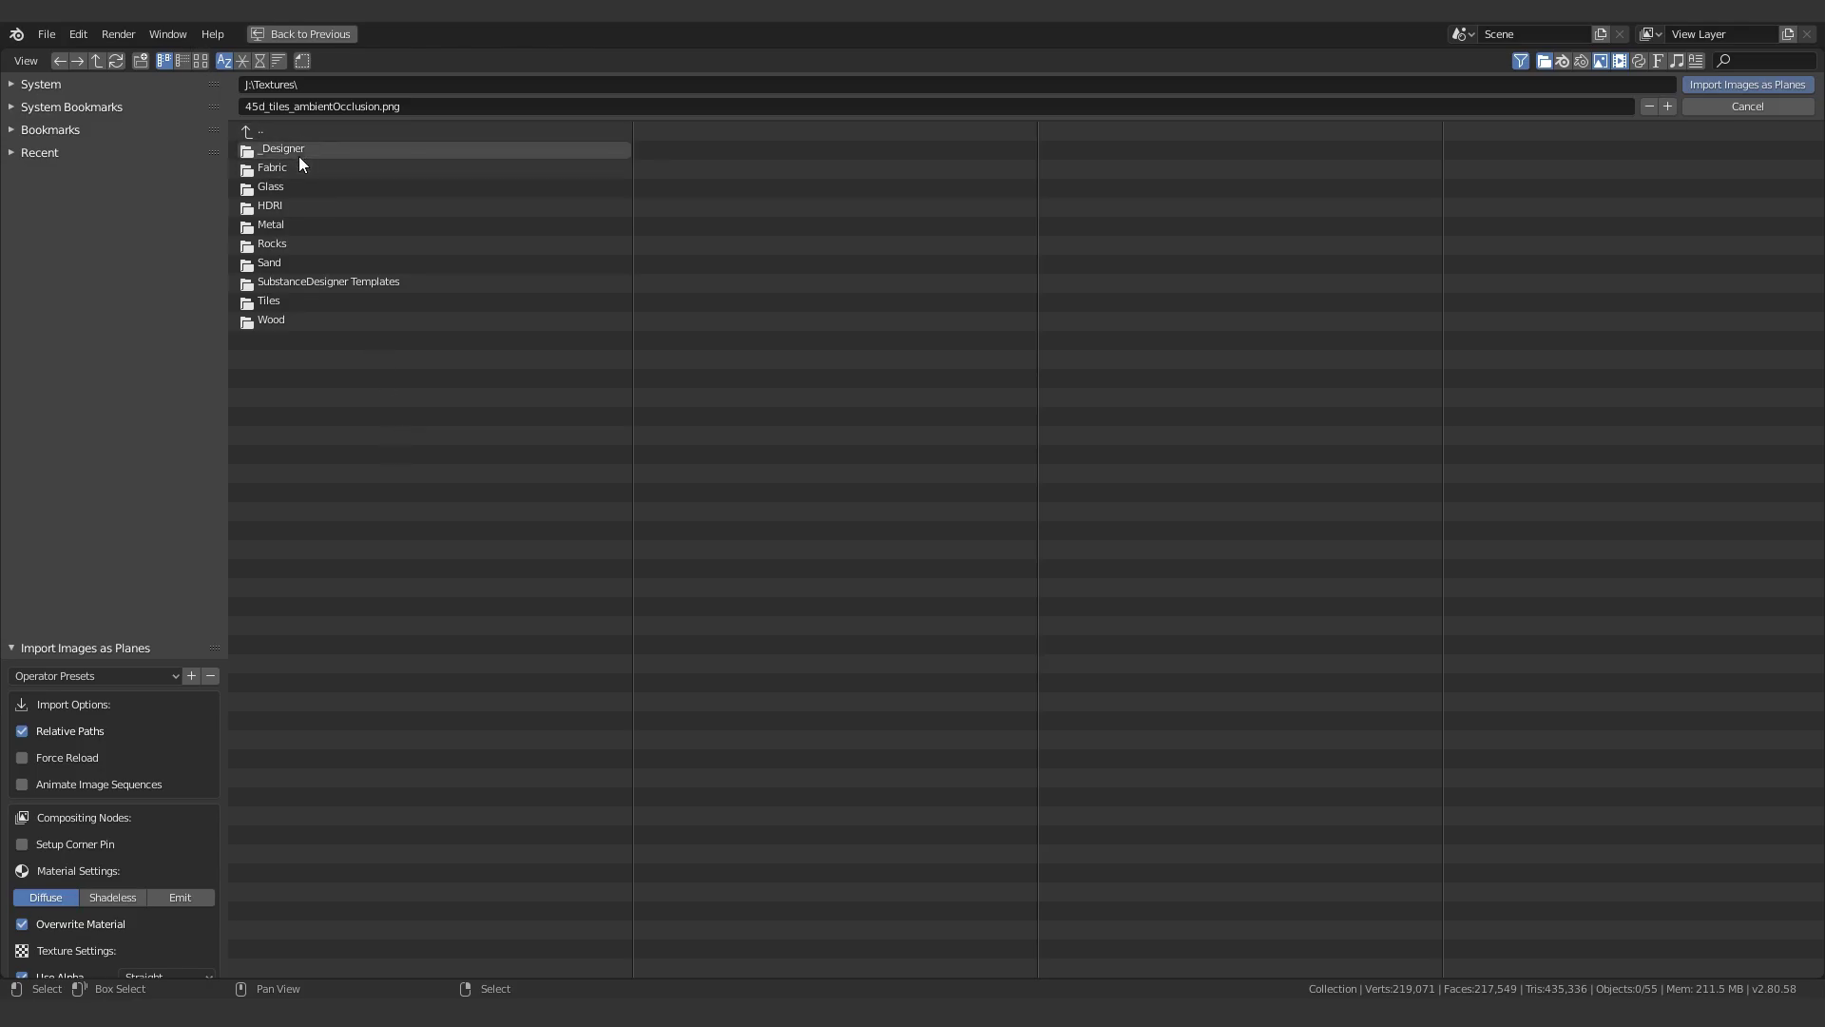
double_click(311, 339)
Scale the imported painting plane up about 2.5 times and move it down along Z toward the headboards
scroll(1030, 627, up, 4)
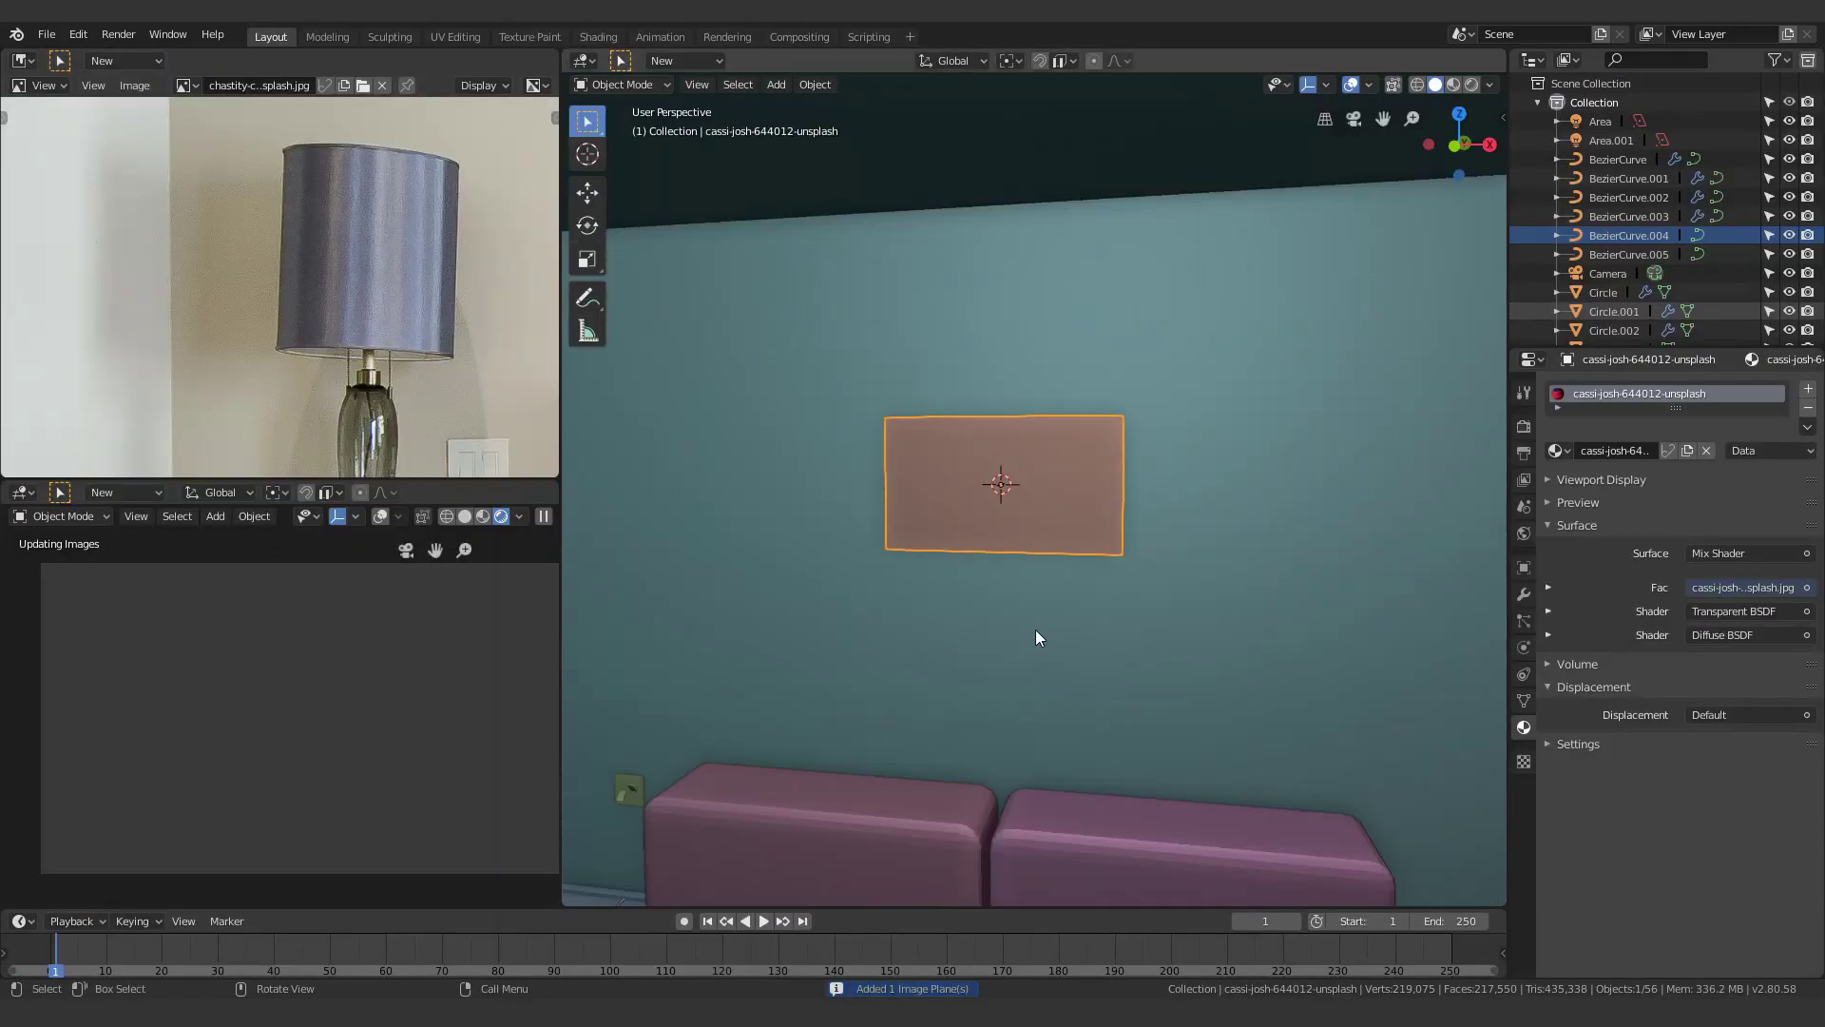
scroll(322, 413, down, 5)
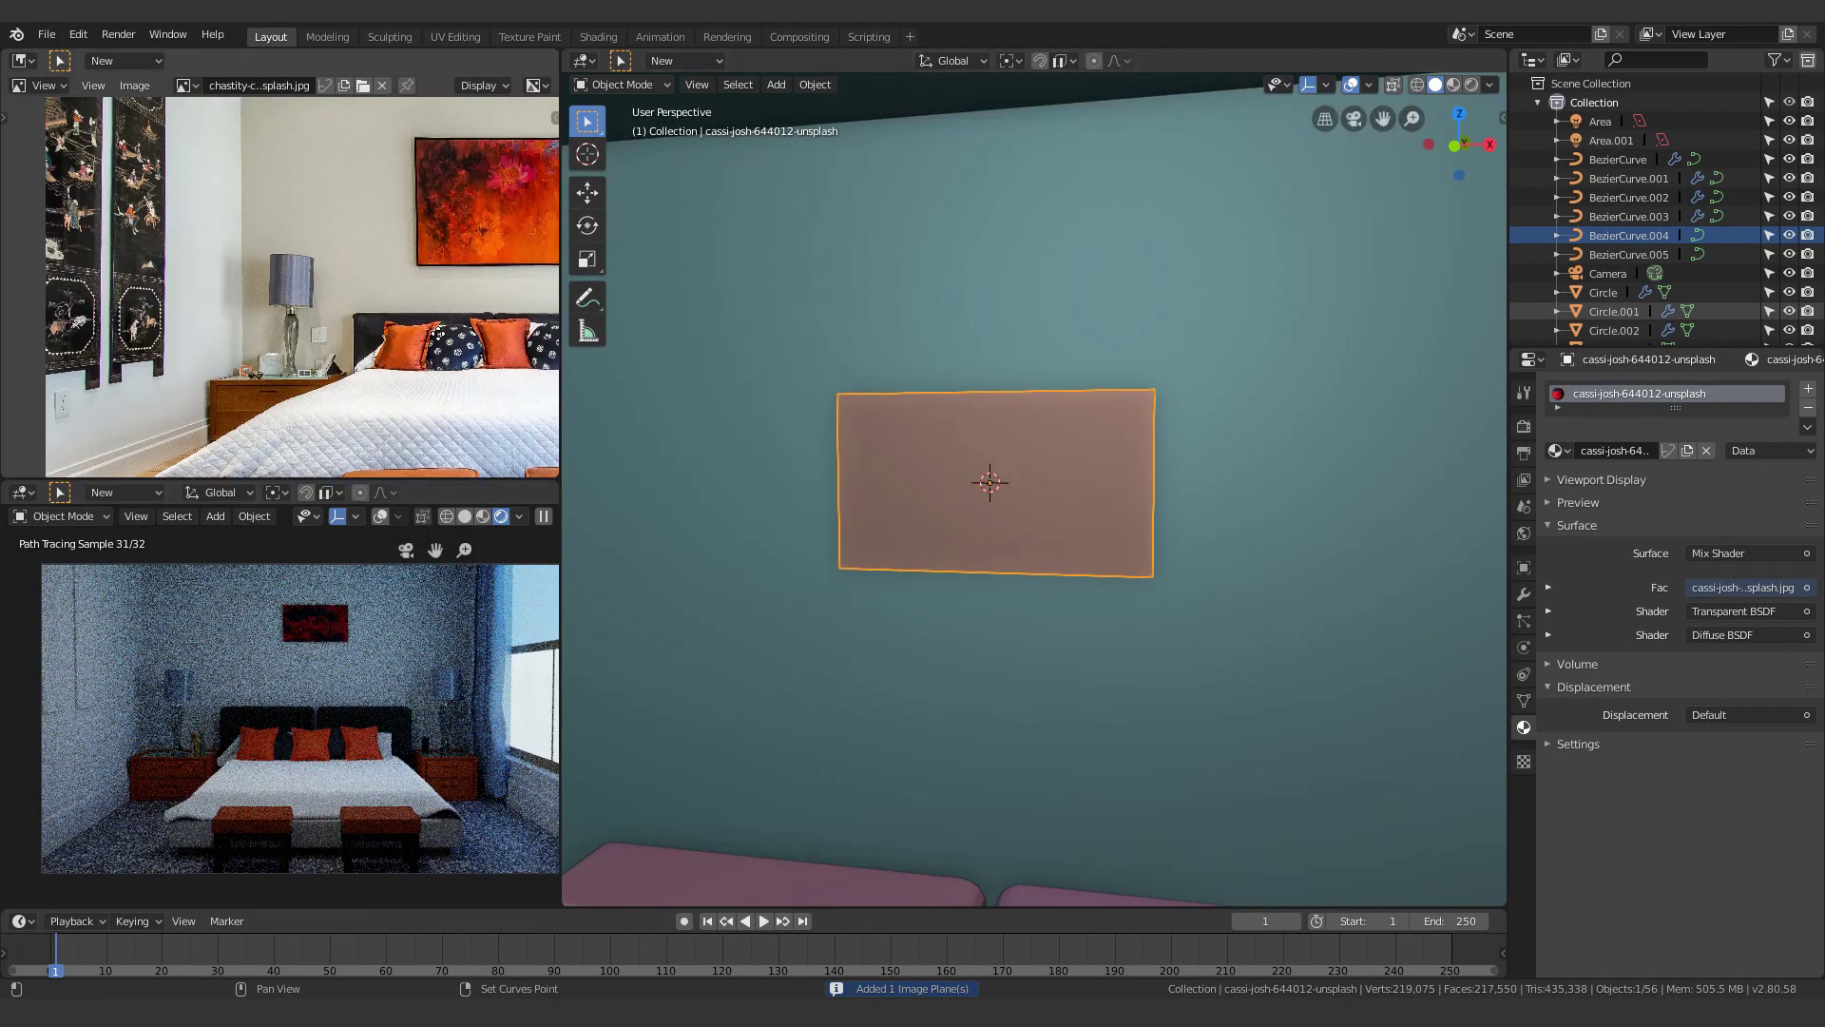
key(s)
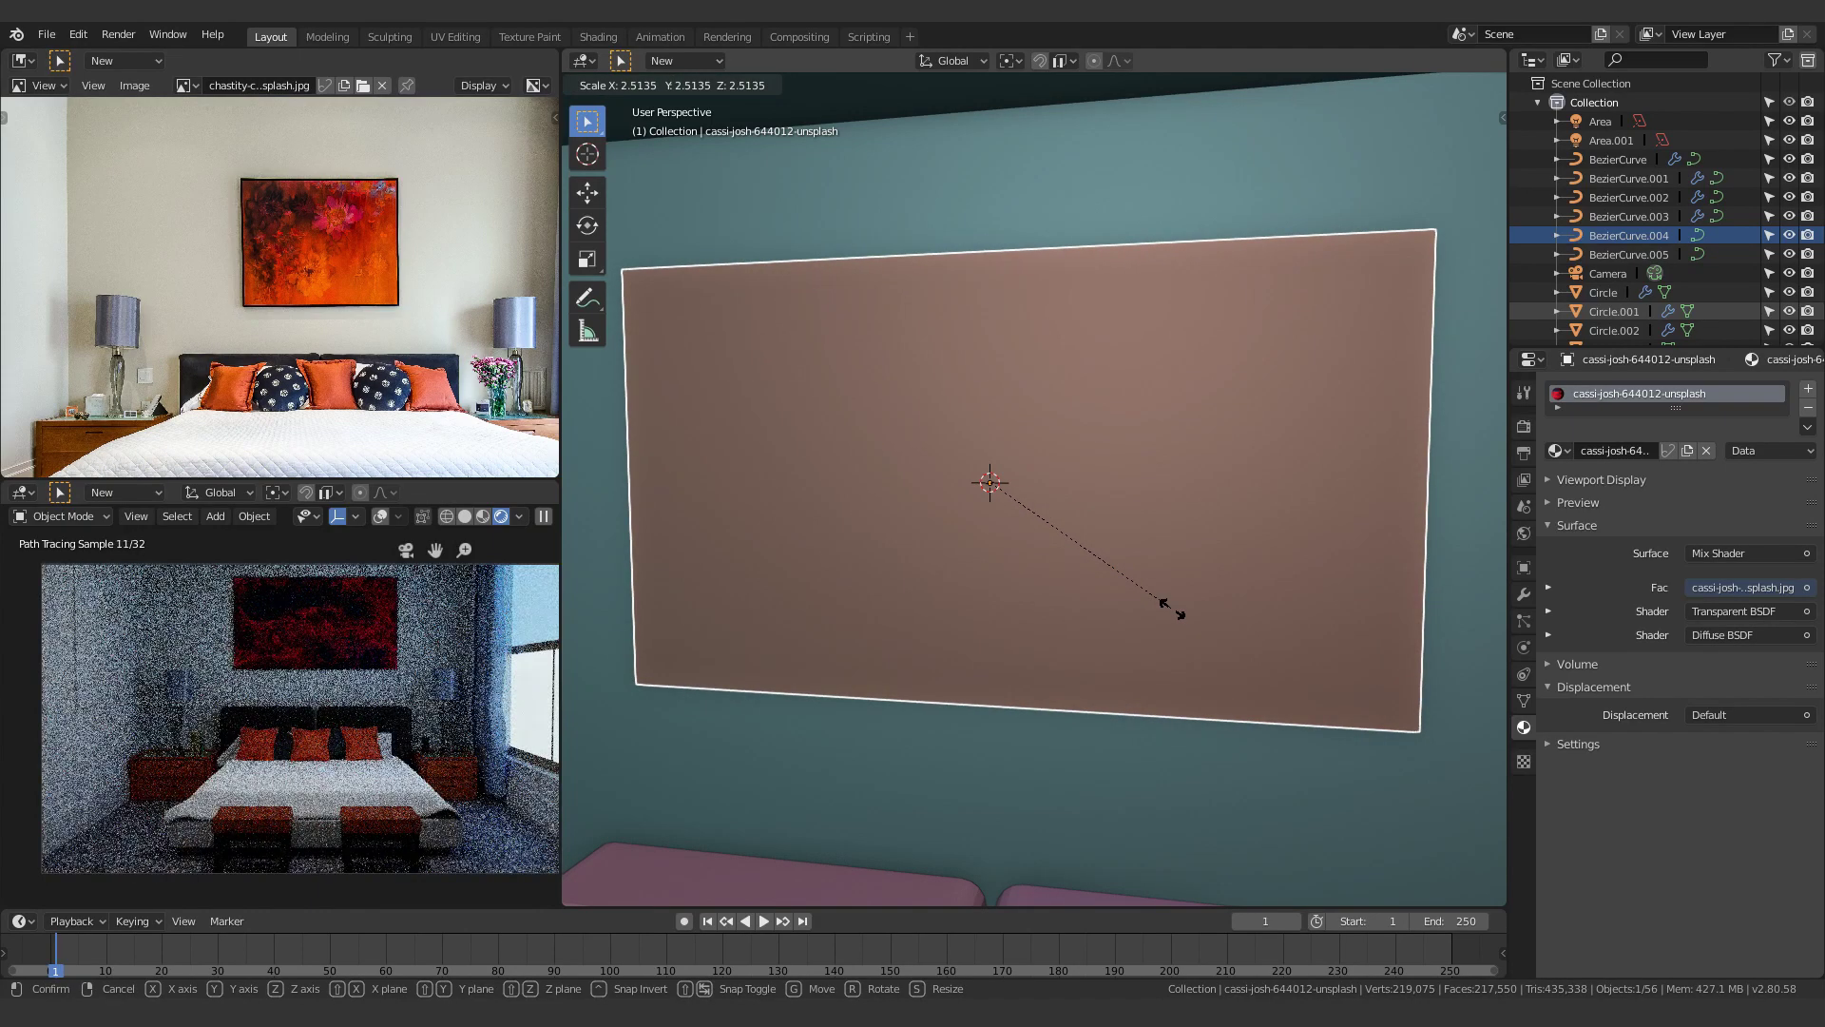
click(1172, 608)
key(g)
key(z)
click(1041, 479)
scroll(1041, 479, down, 3)
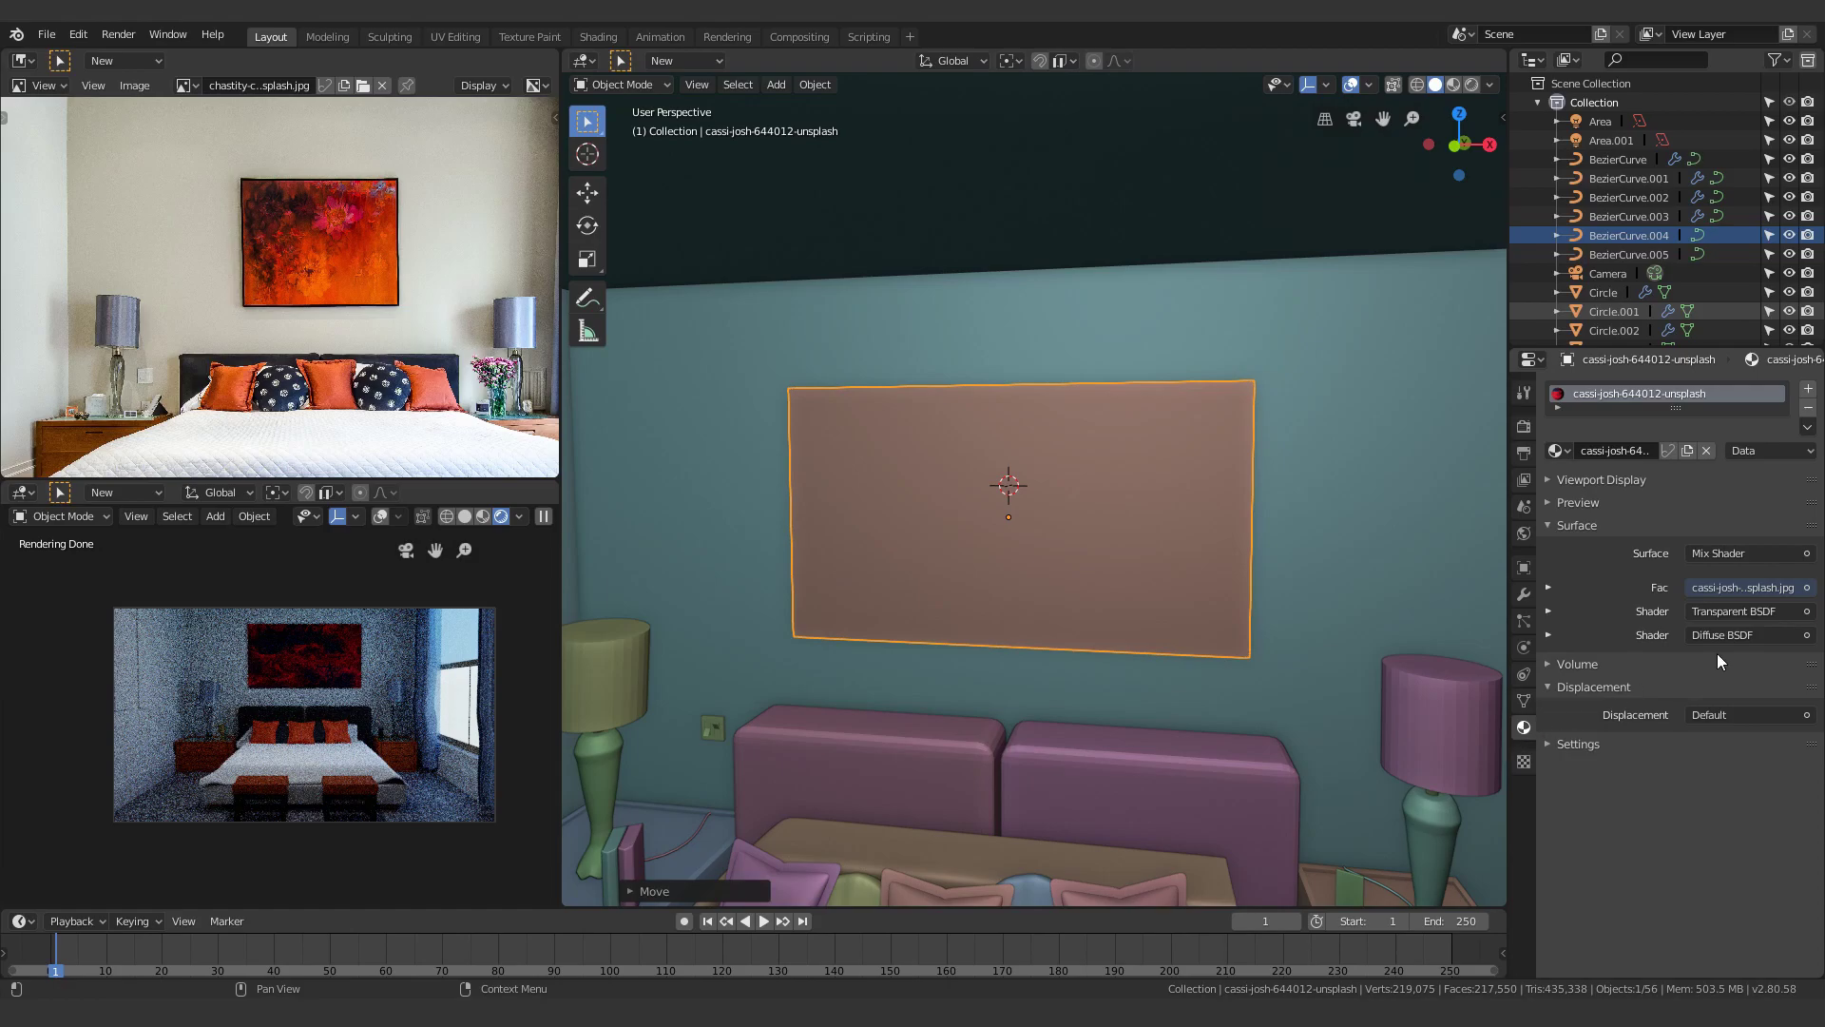
click(1550, 635)
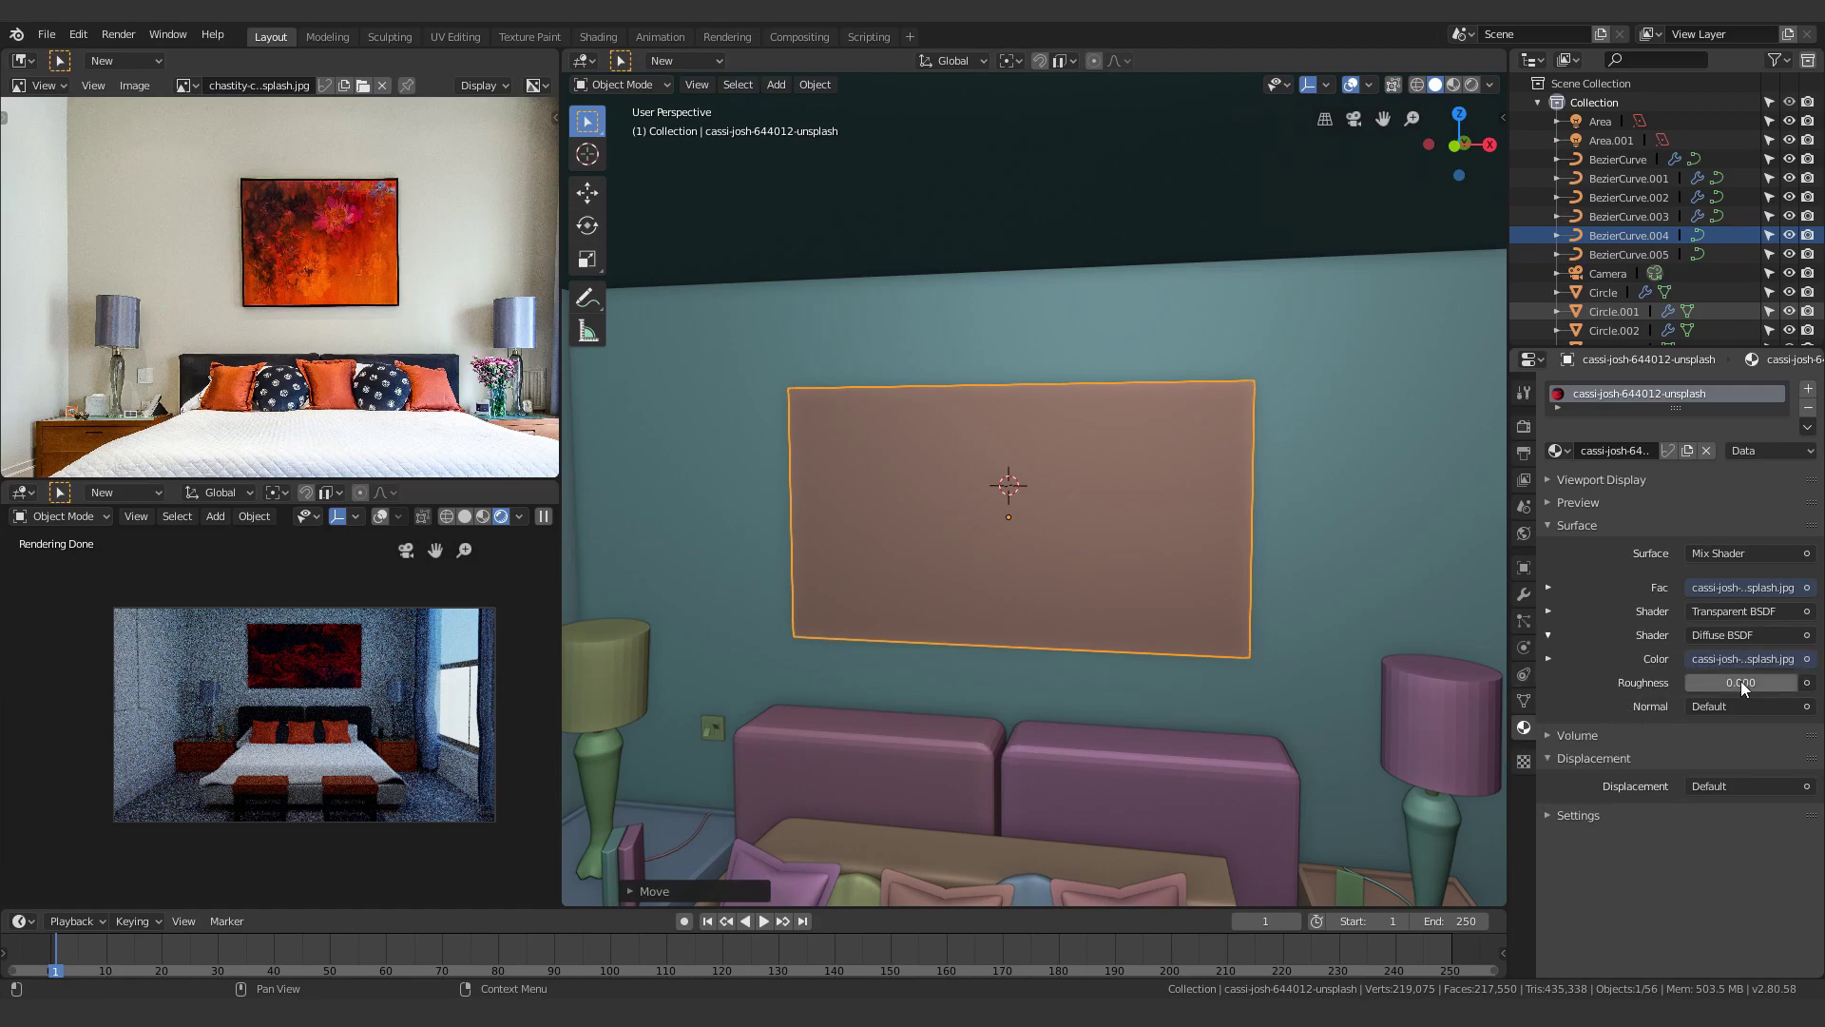
Move the area light along the Y axis toward the wall with the painting
scroll(1205, 405, down, 4)
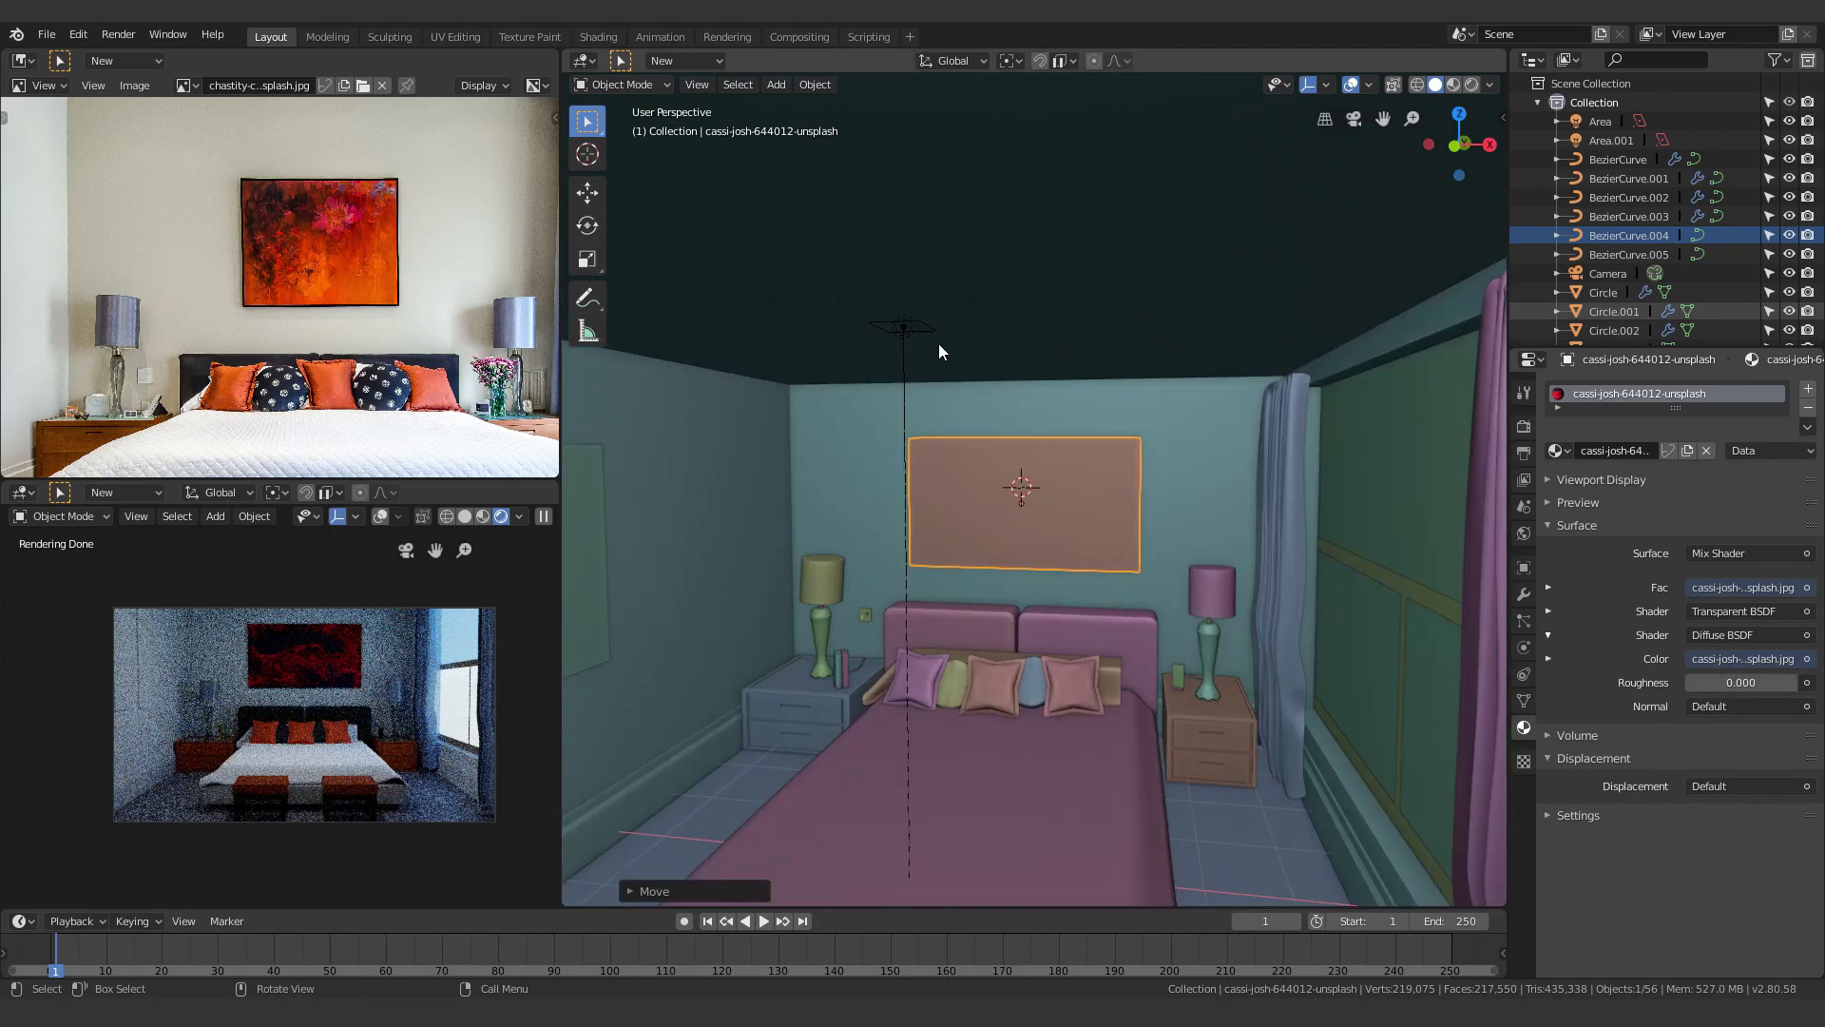
click(930, 333)
key(x)
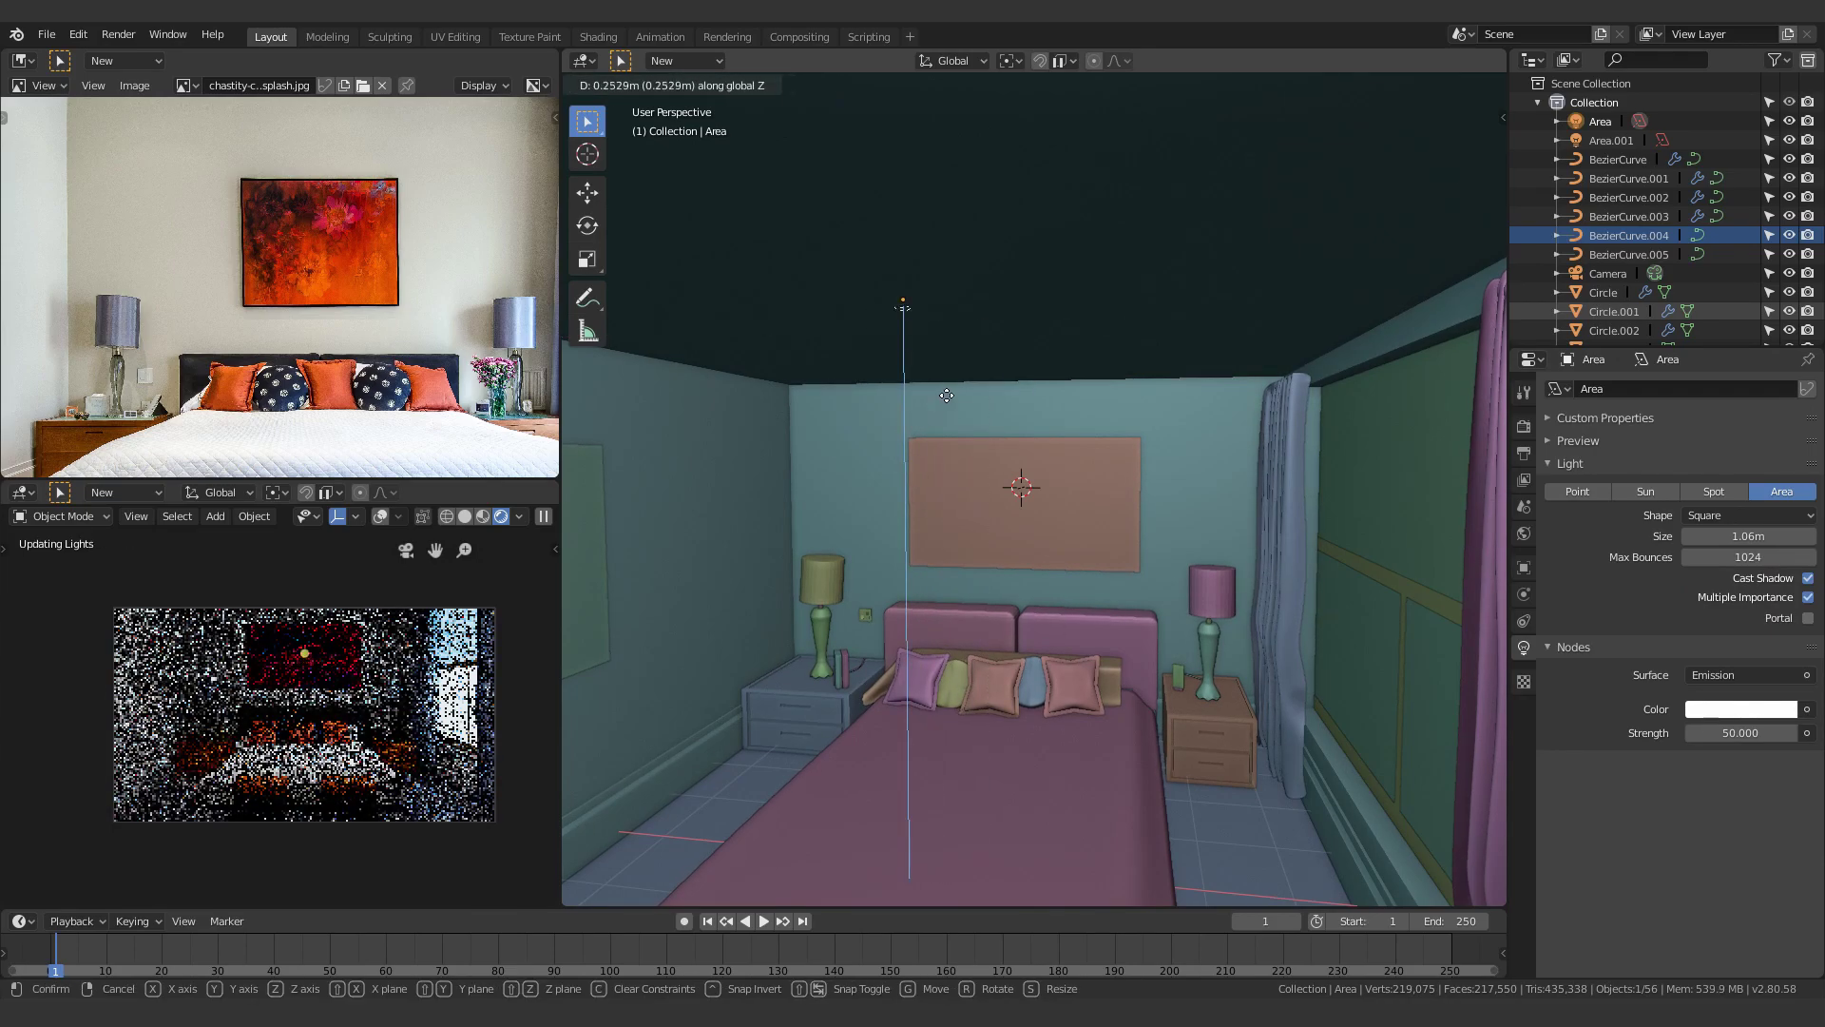
key(y)
click(1017, 383)
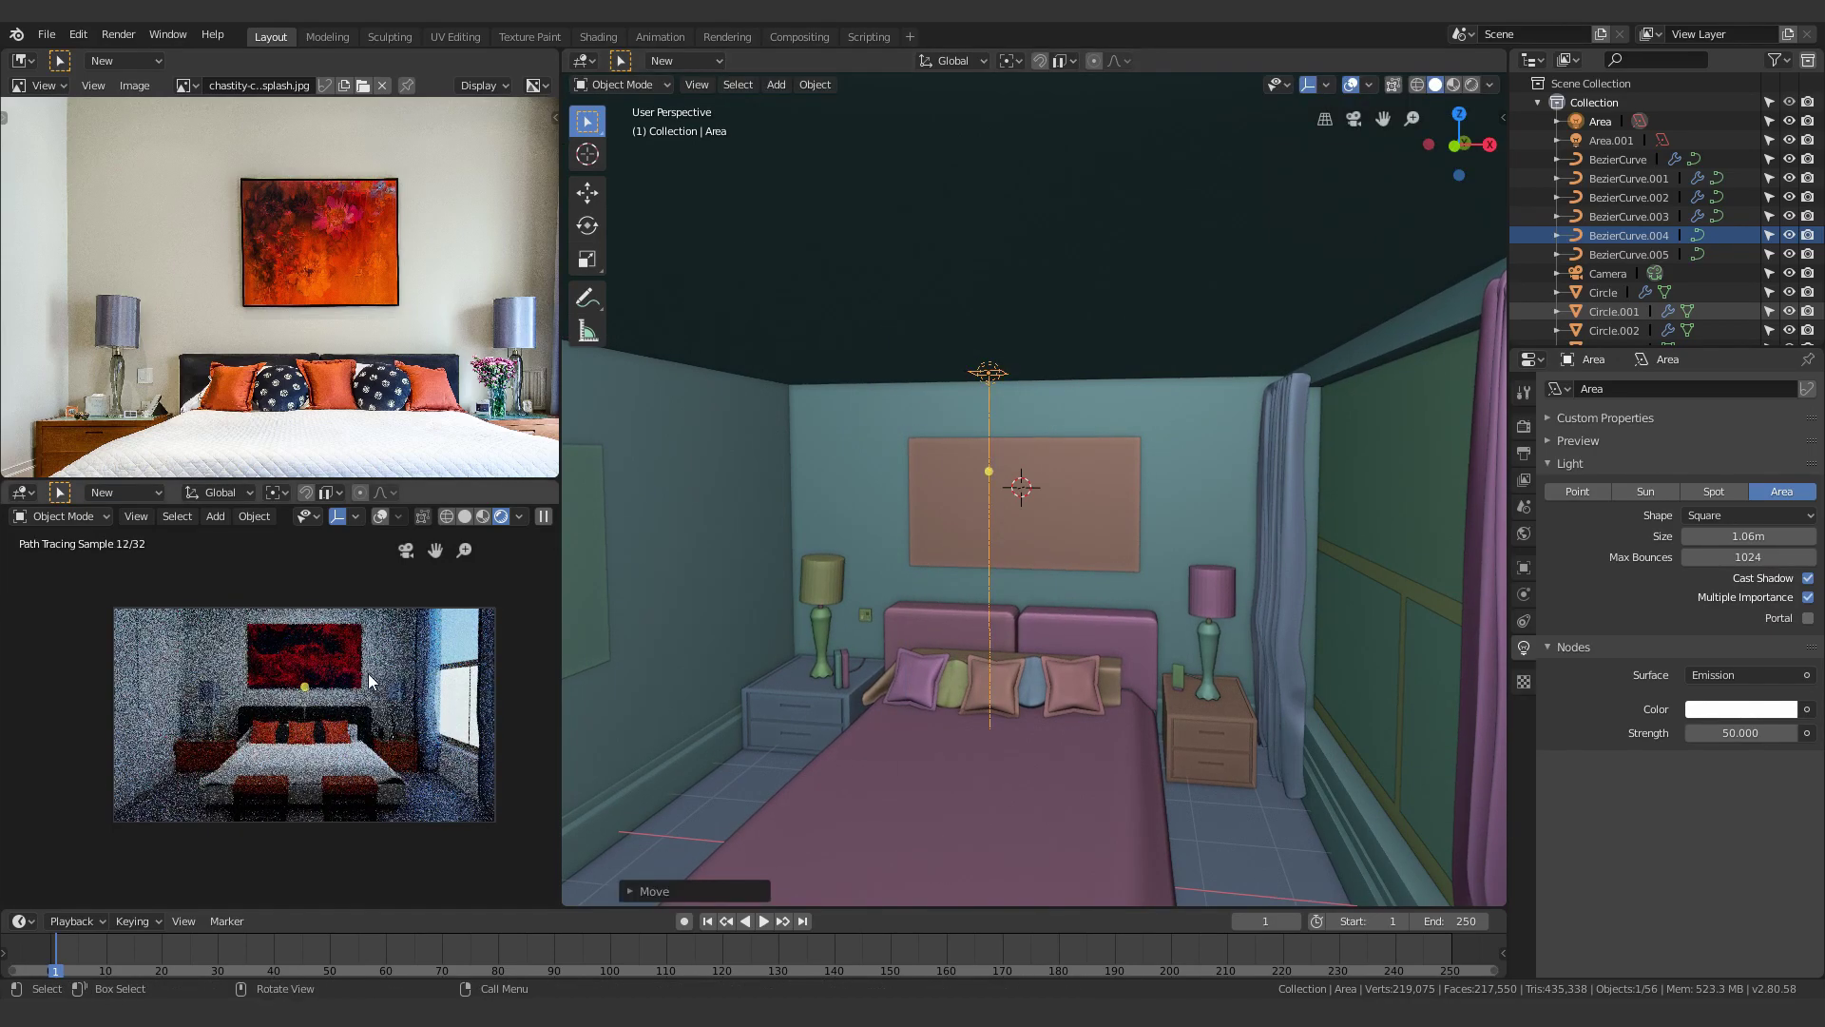
Inspect the painting's texture and lighting up close in the rendered view, and look over the room's side wall panels
scroll(277, 736, up, 7)
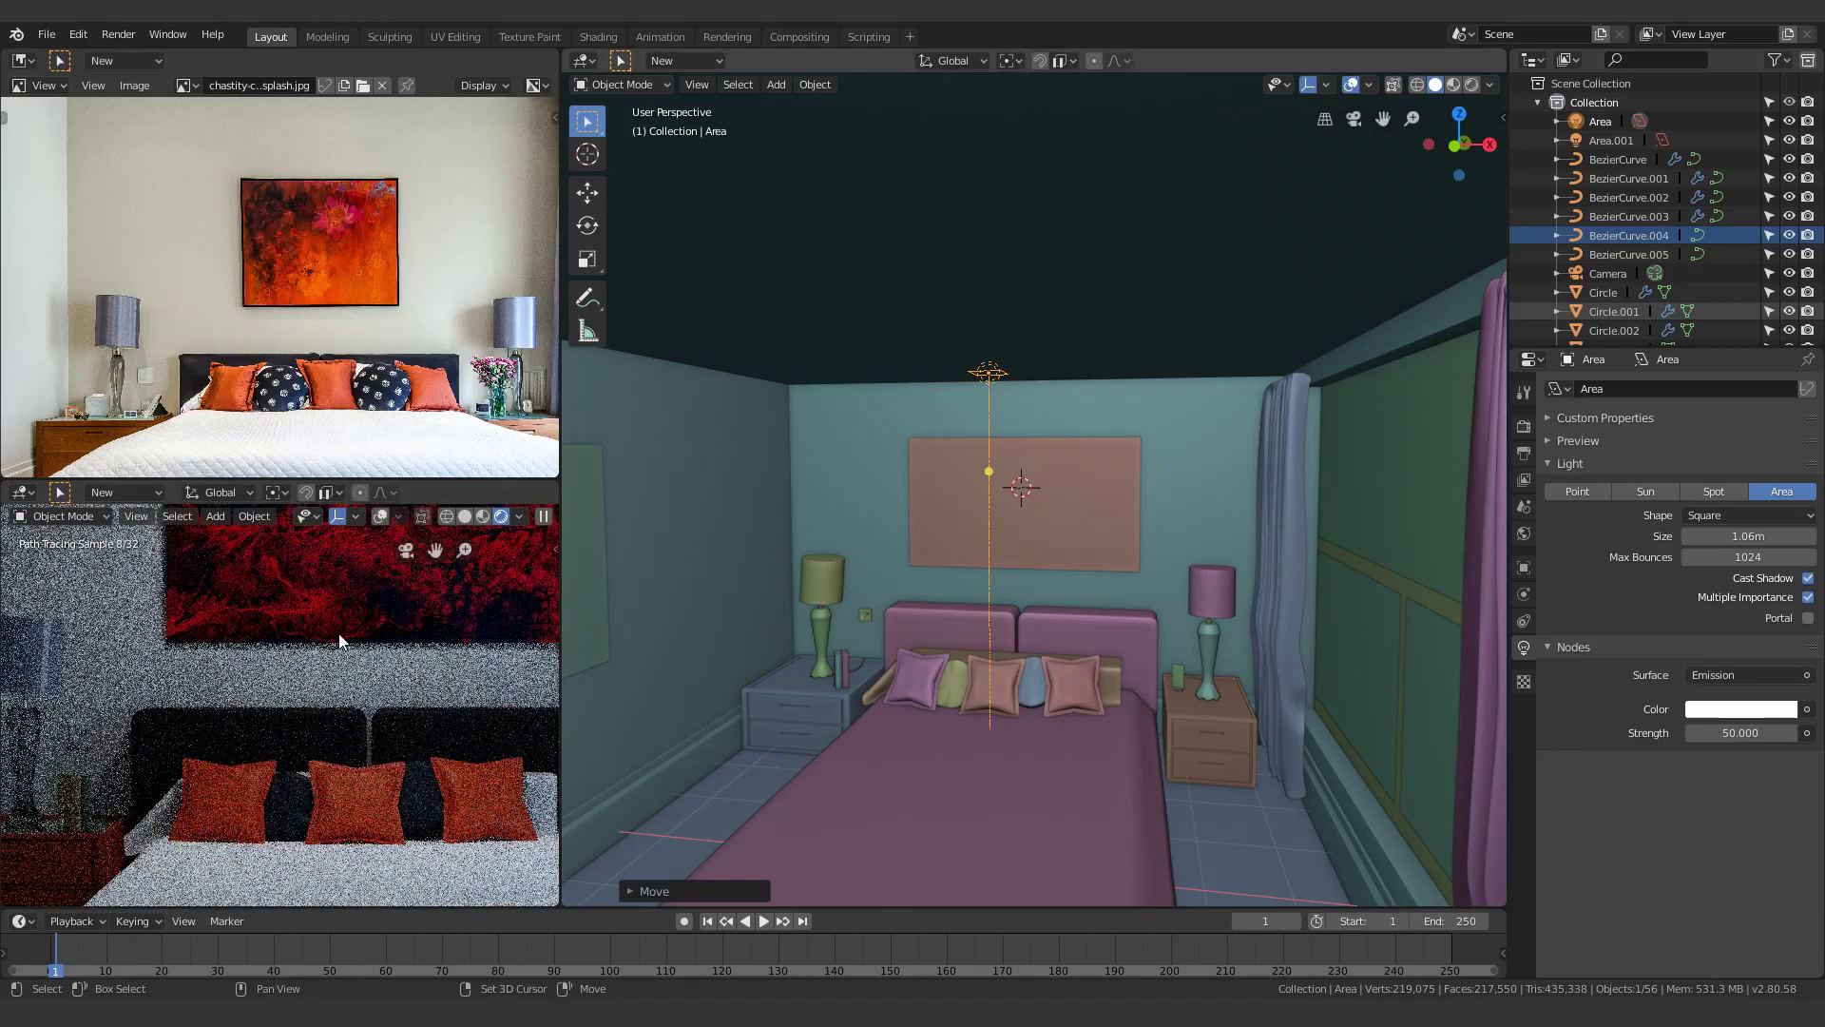
scroll(339, 639, up, 5)
shift+middle_drag(122, 823, 122, 903)
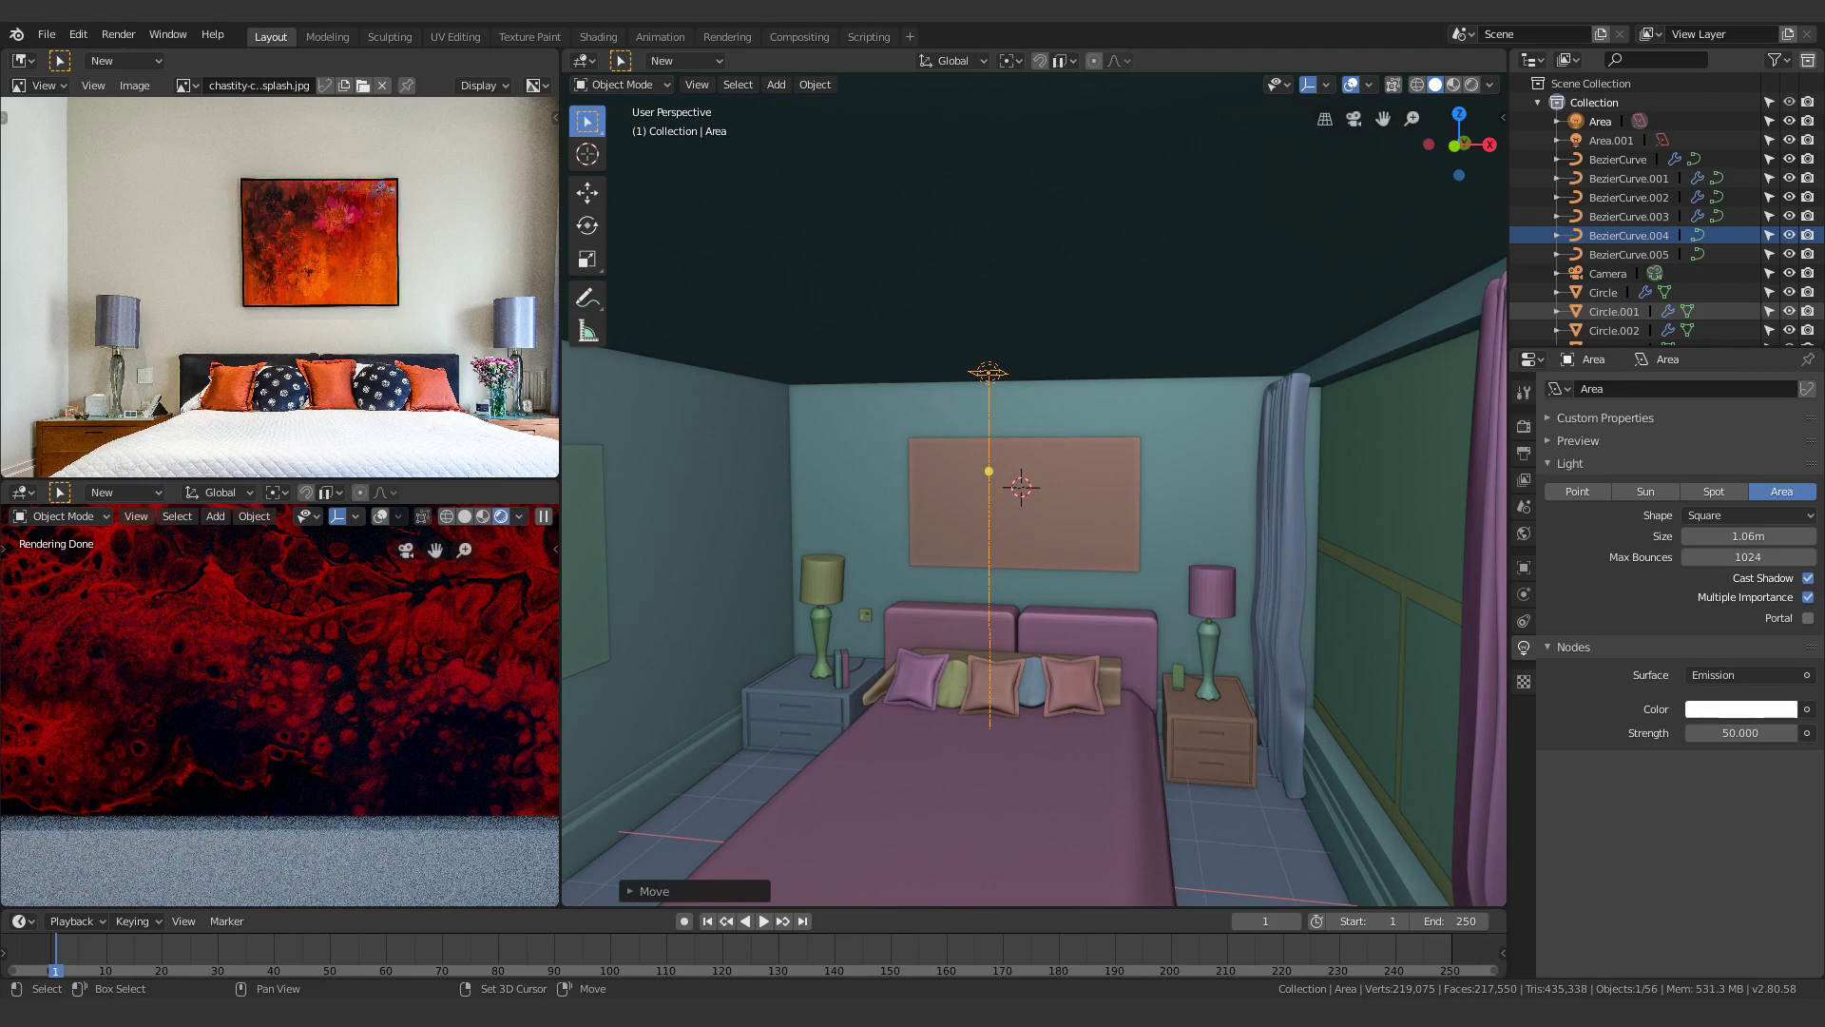
scroll(280, 704, down, 3)
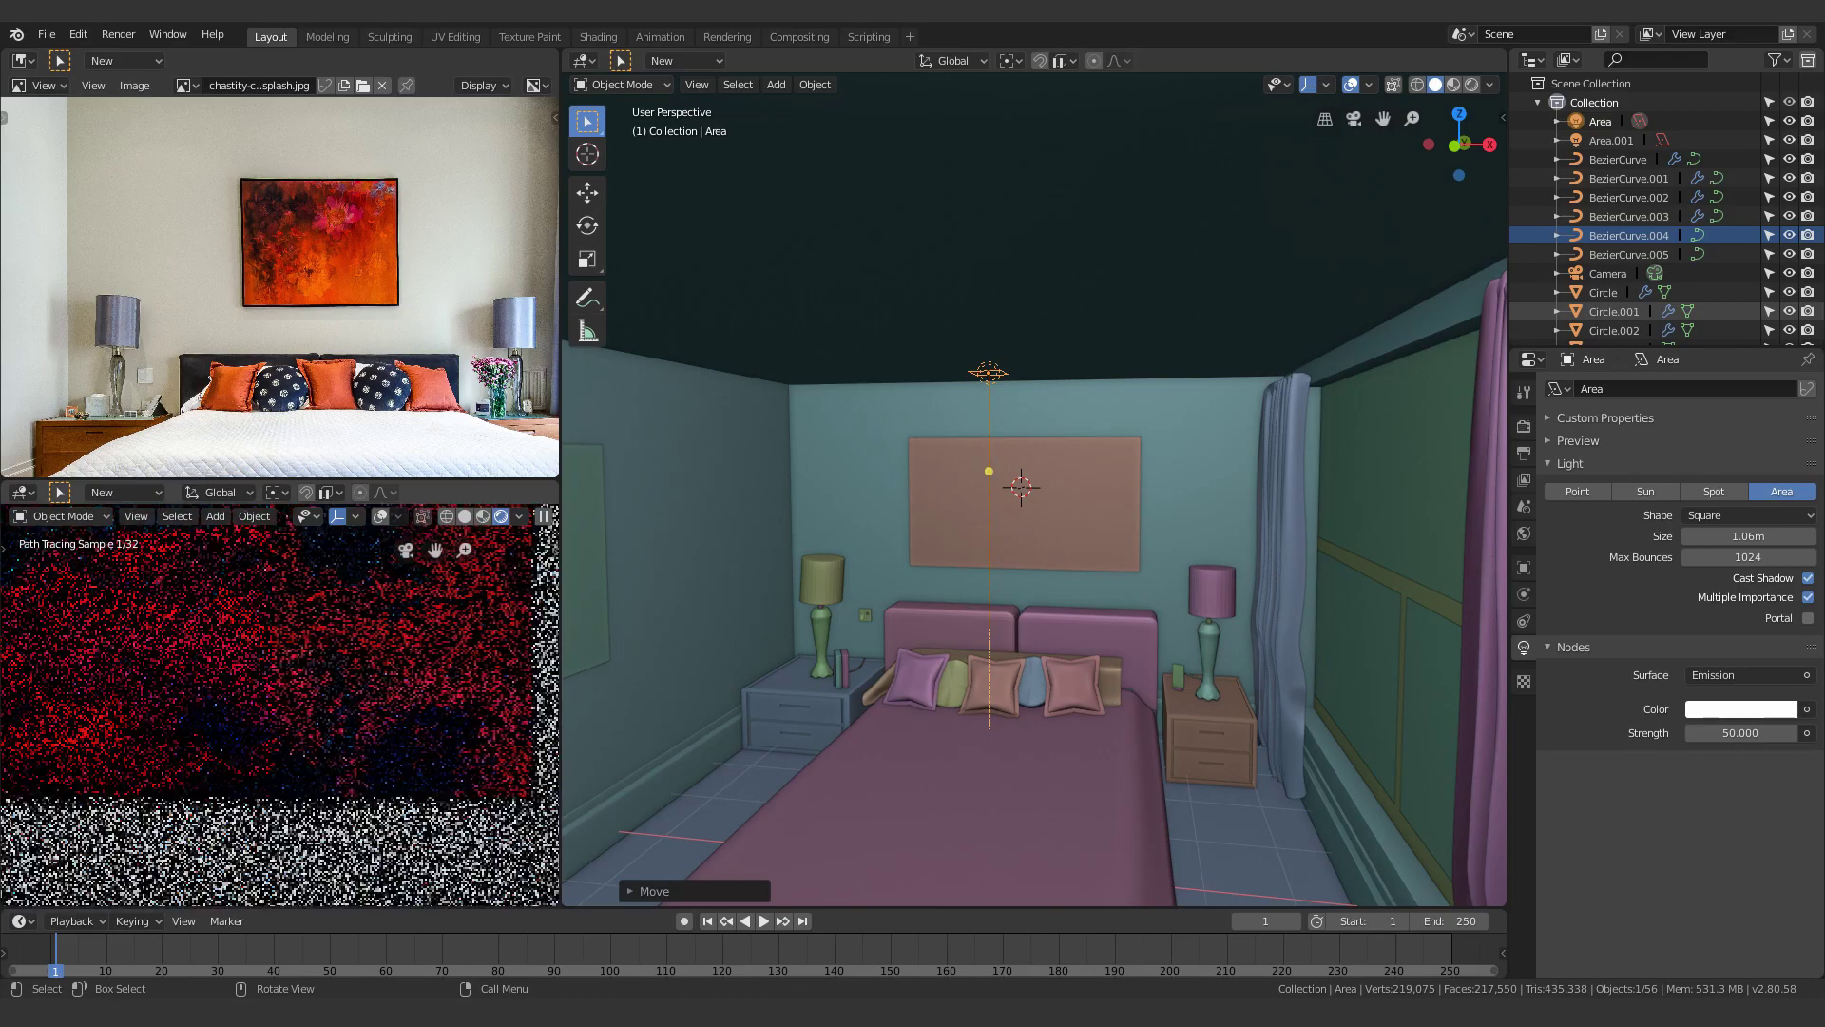
scroll(279, 704, down, 3)
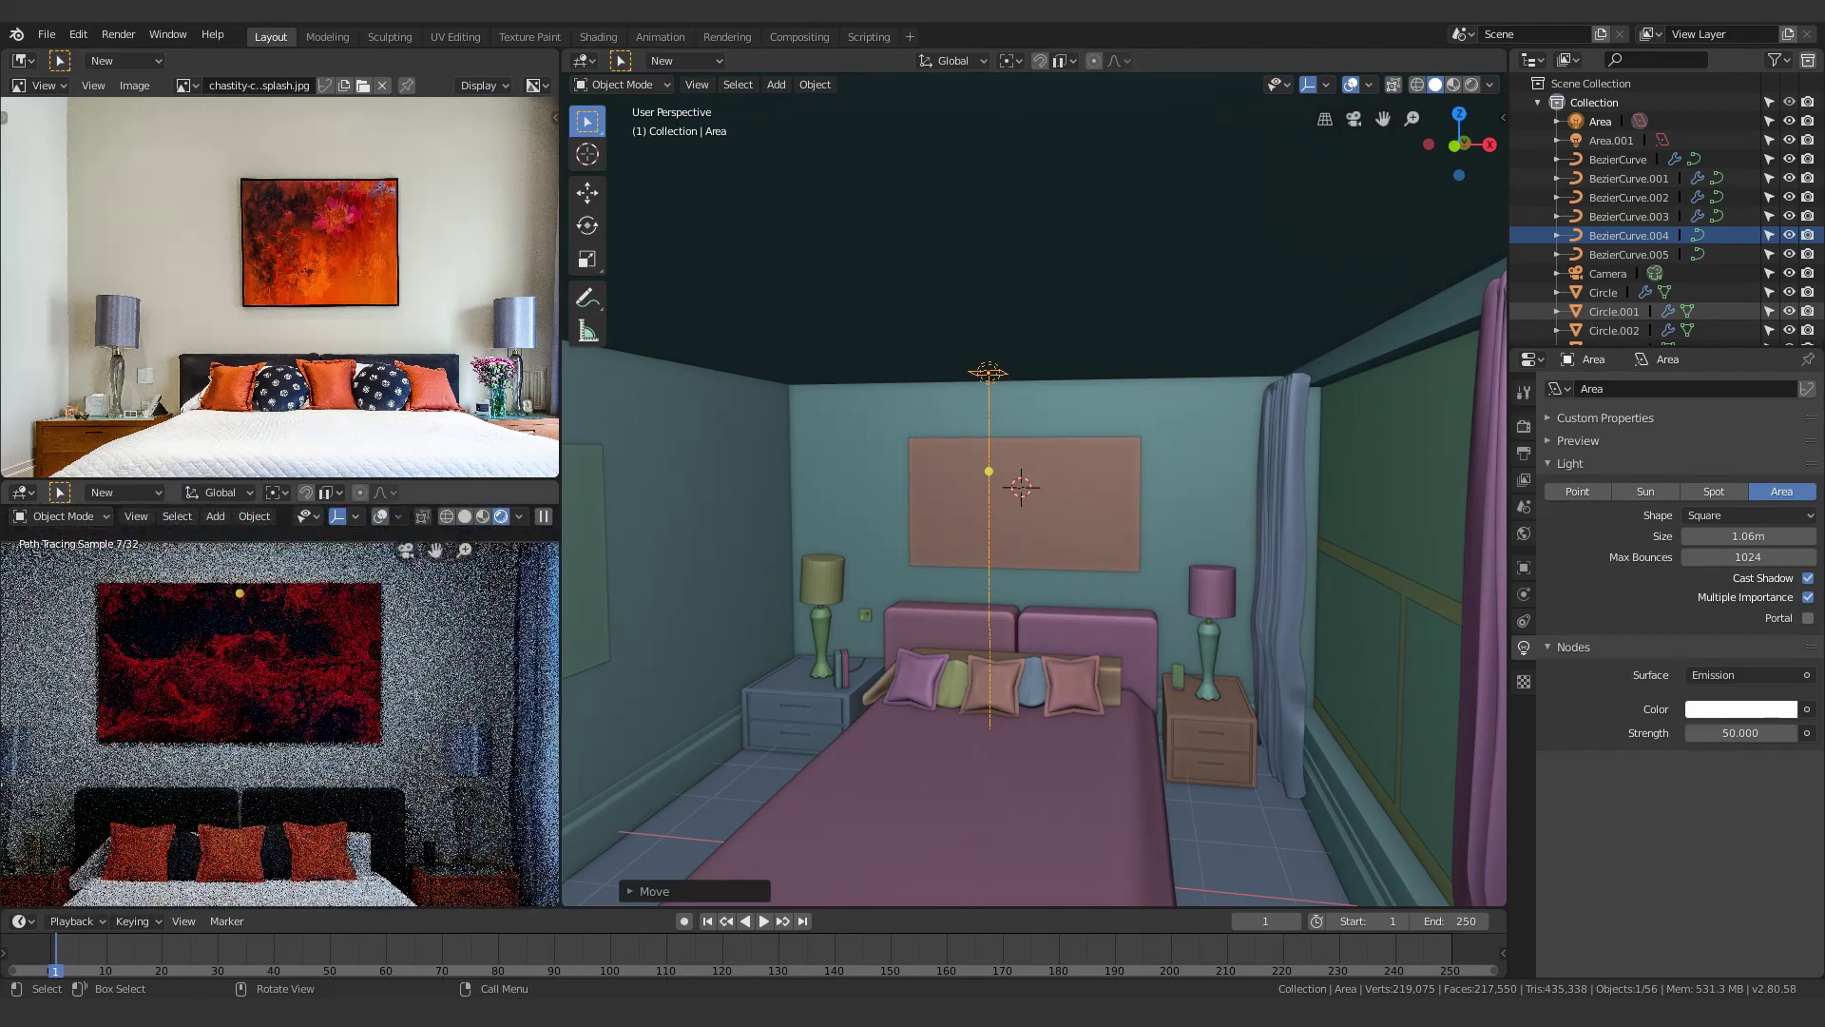
middle_drag(977, 654, 1064, 478)
scroll(1008, 487, up, 5)
scroll(884, 508, up, 4)
scroll(770, 525, down, 4)
shift+middle_drag(870, 561, 1032, 551)
shift+middle_drag(893, 533, 1039, 539)
scroll(268, 686, down, 3)
mouse_move(299, 677)
shift+middle_down()
mouse_move(317, 676)
mouse_move(296, 687)
shift+middle_up()
scroll(726, 511, down, 8)
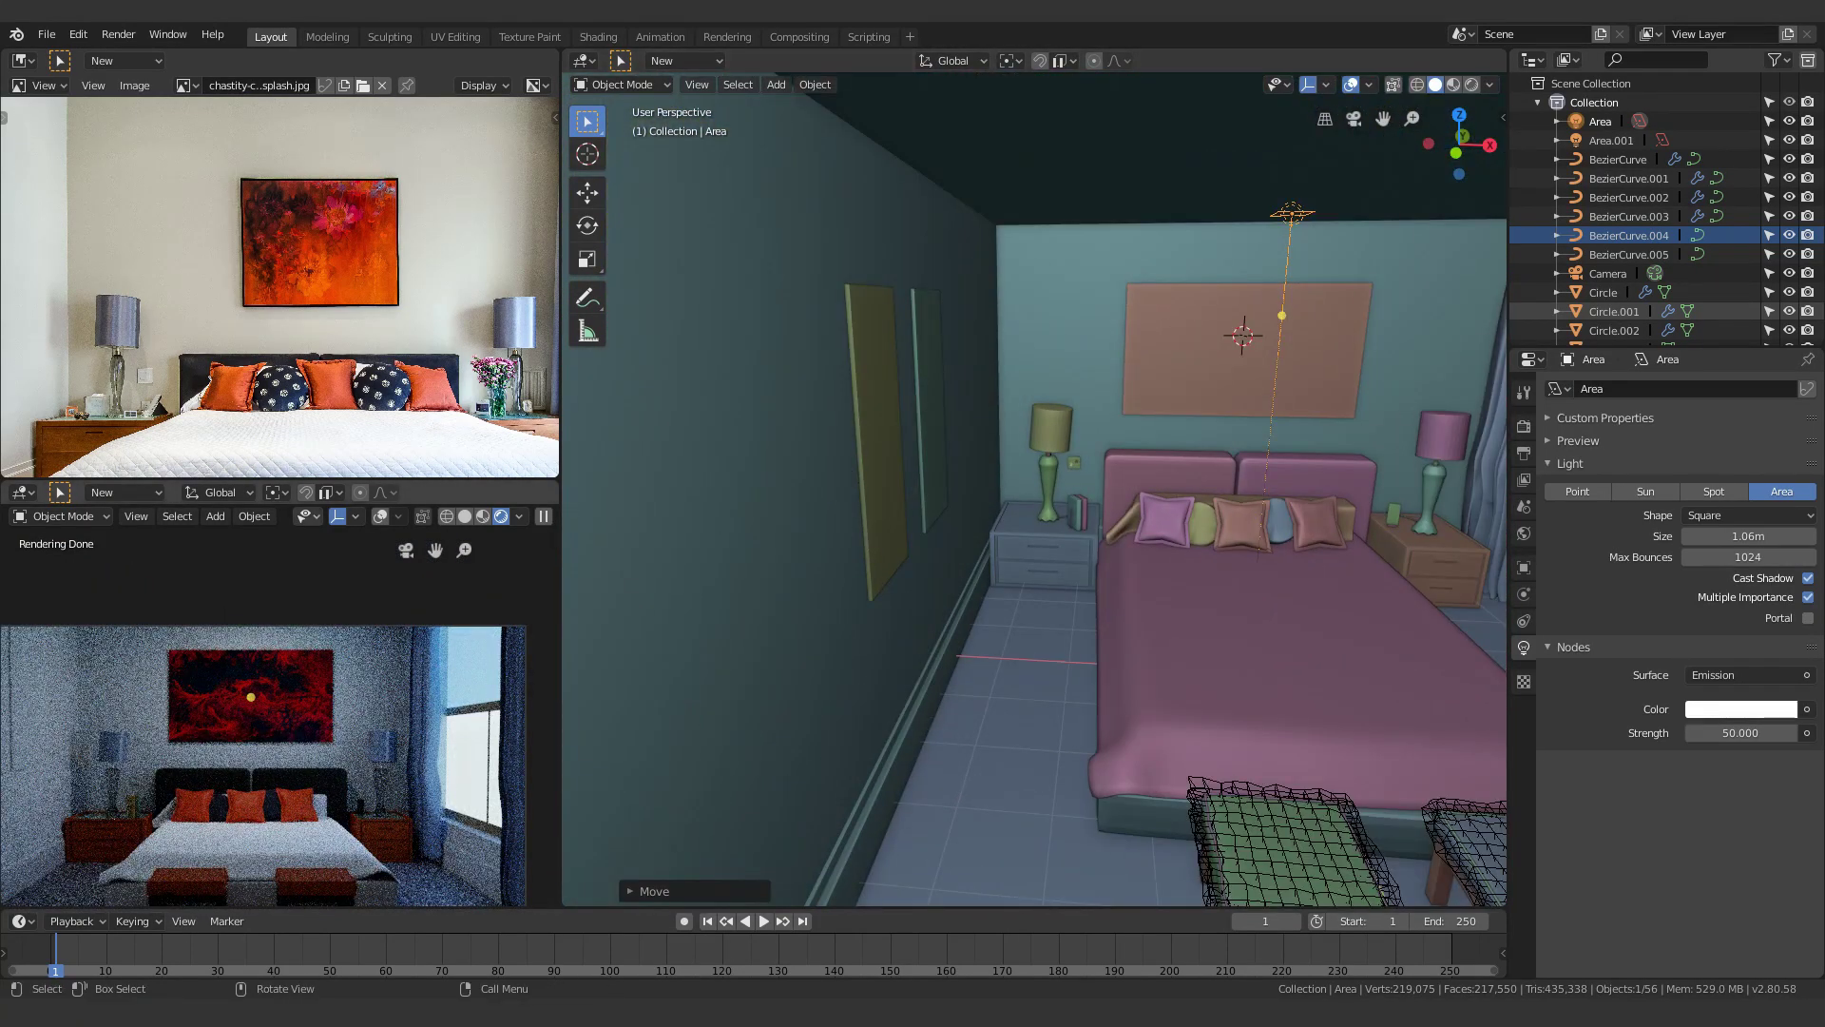